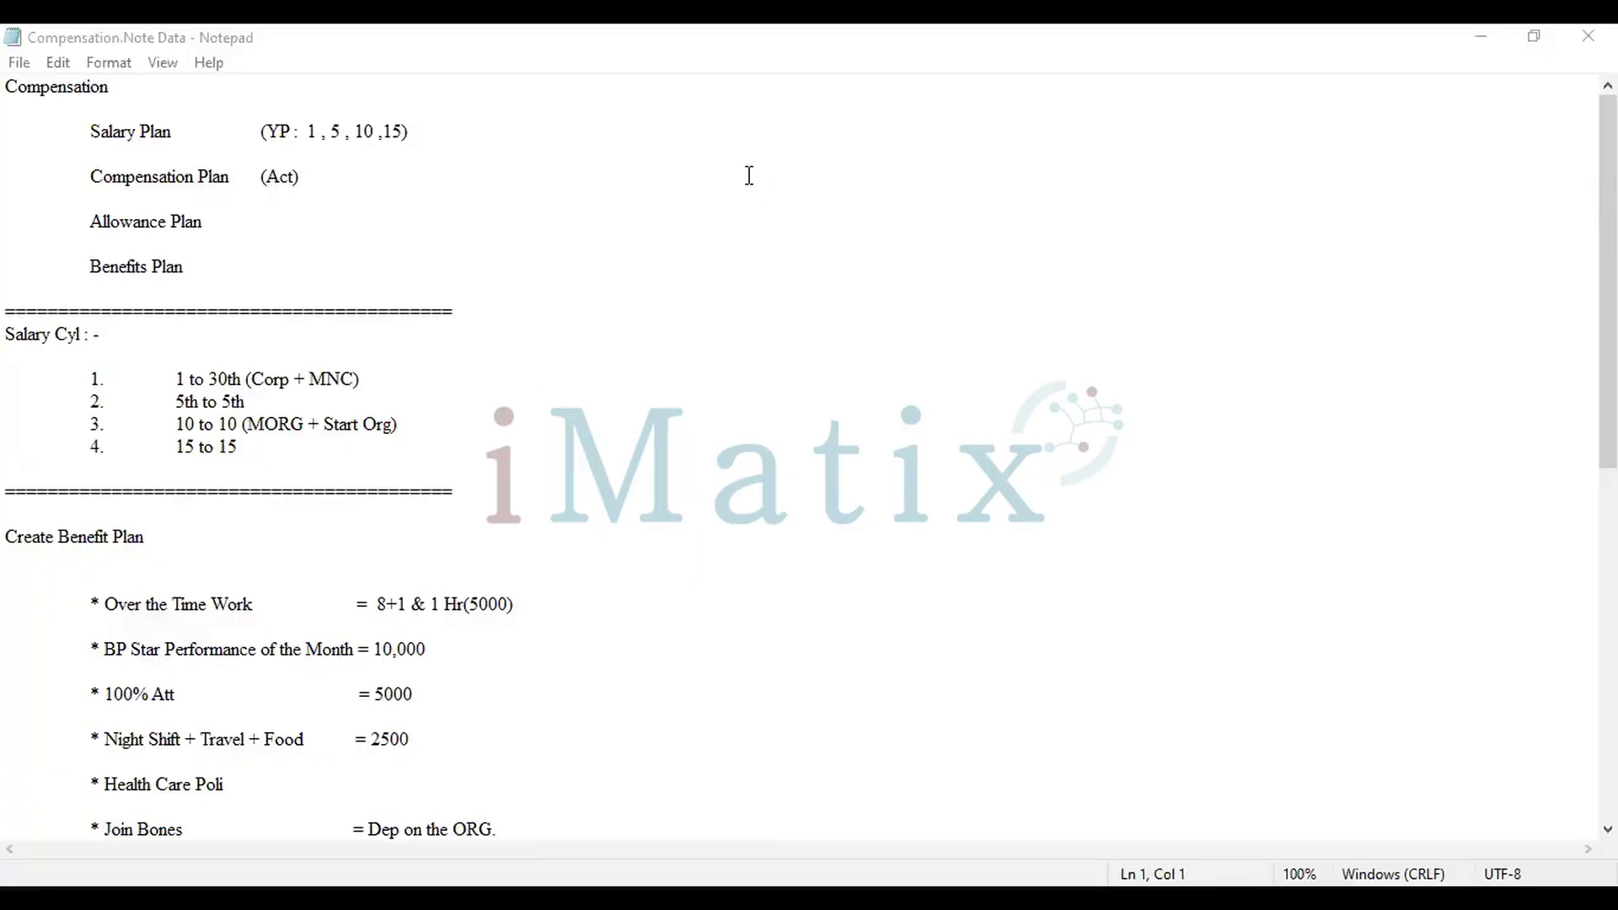
# Review the Compensation Plan entry and the benefit plan items in the Compensation.Note Data notes.
pyautogui.click(159, 178)
pyautogui.click(90, 180)
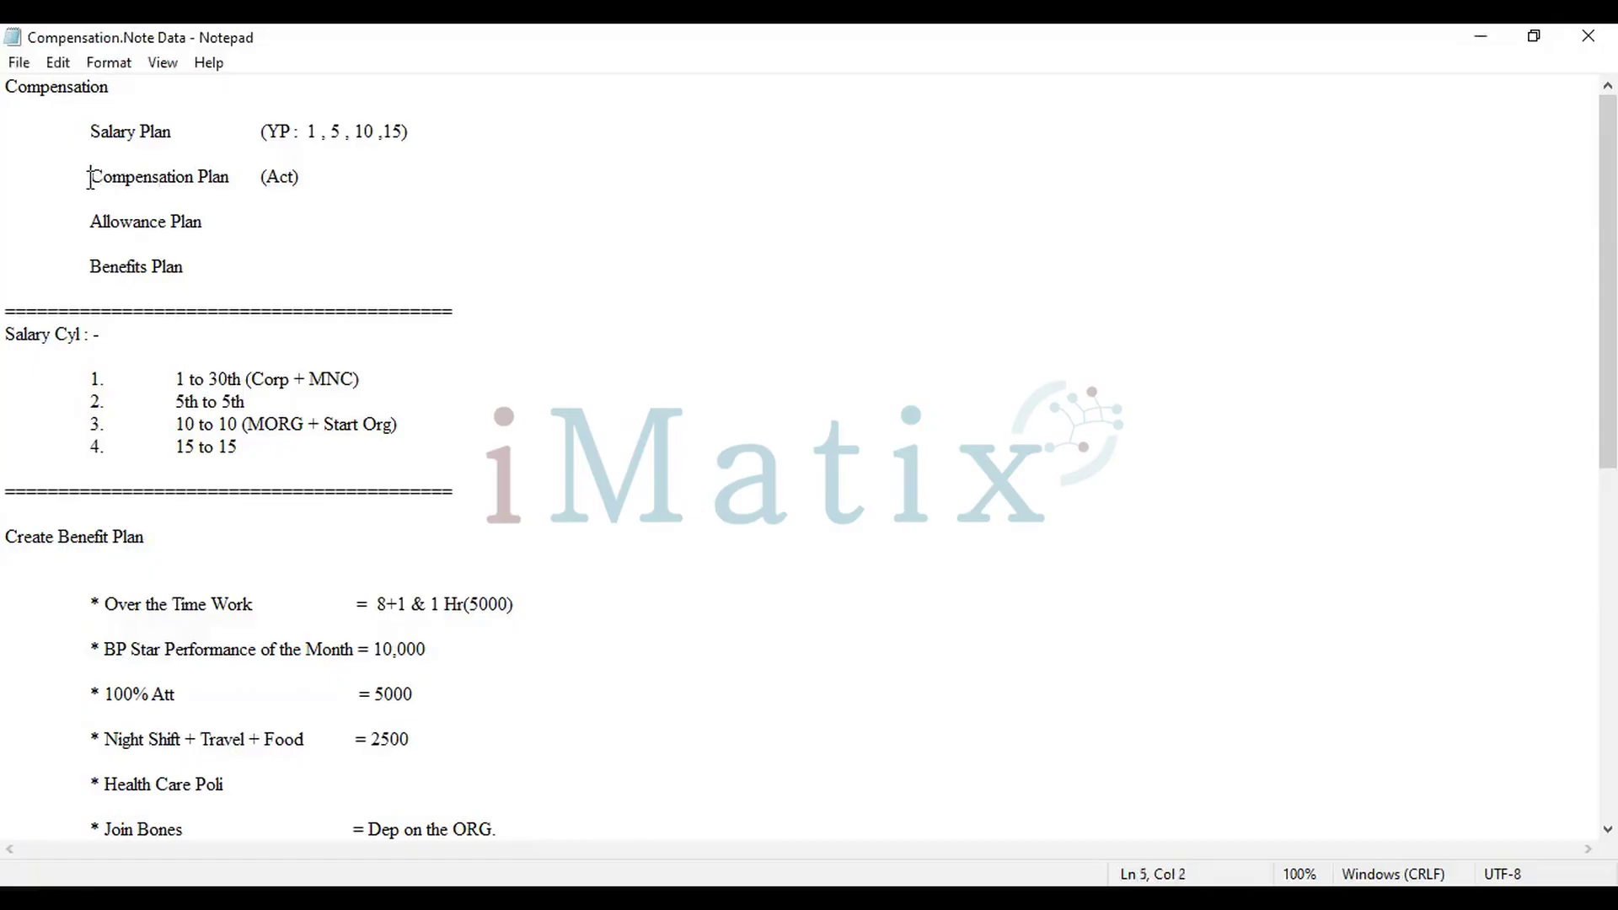
pyautogui.moveTo(90, 180); pyautogui.dragTo(230, 182)
pyautogui.click(230, 183)
pyautogui.moveTo(91, 179); pyautogui.dragTo(241, 179)
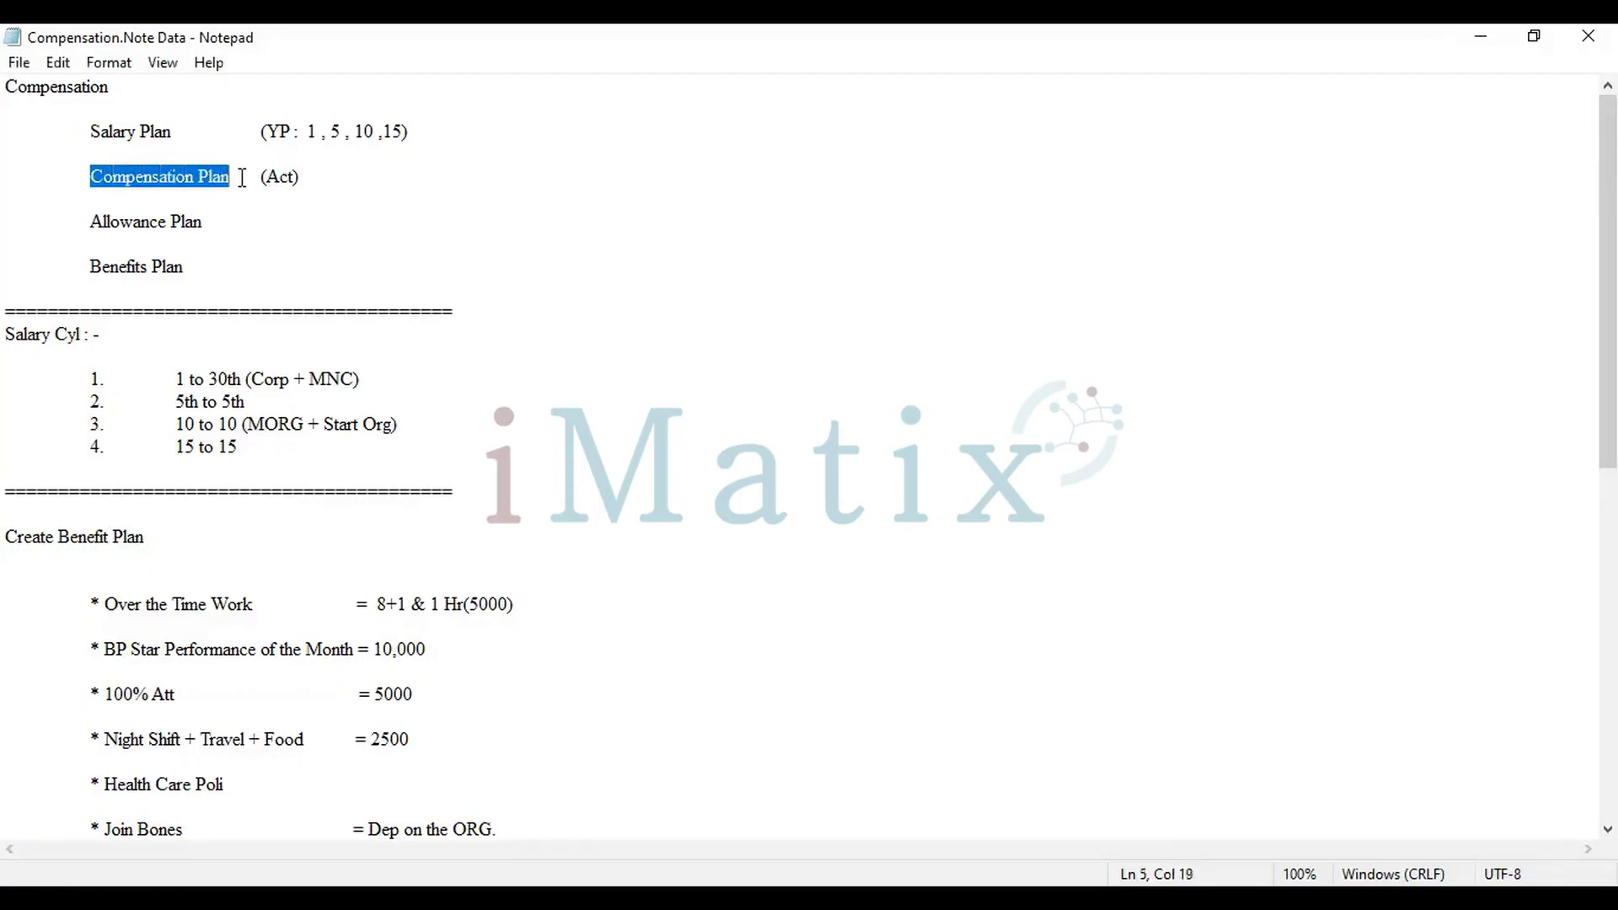
pyautogui.click(242, 179)
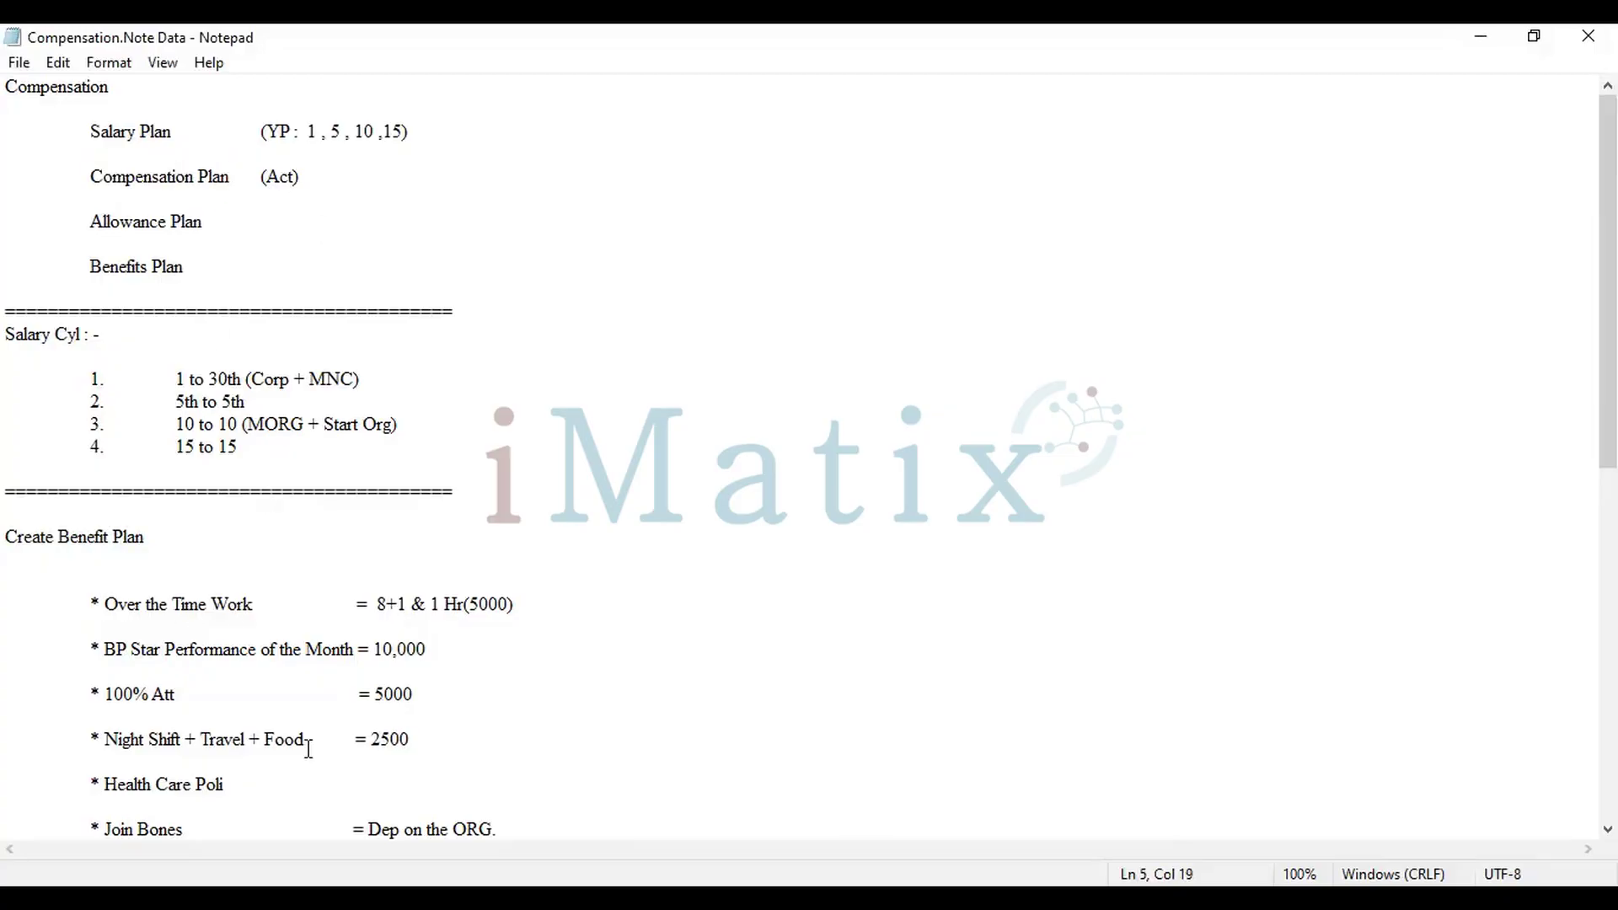
pyautogui.scroll(-1, 192, 684)
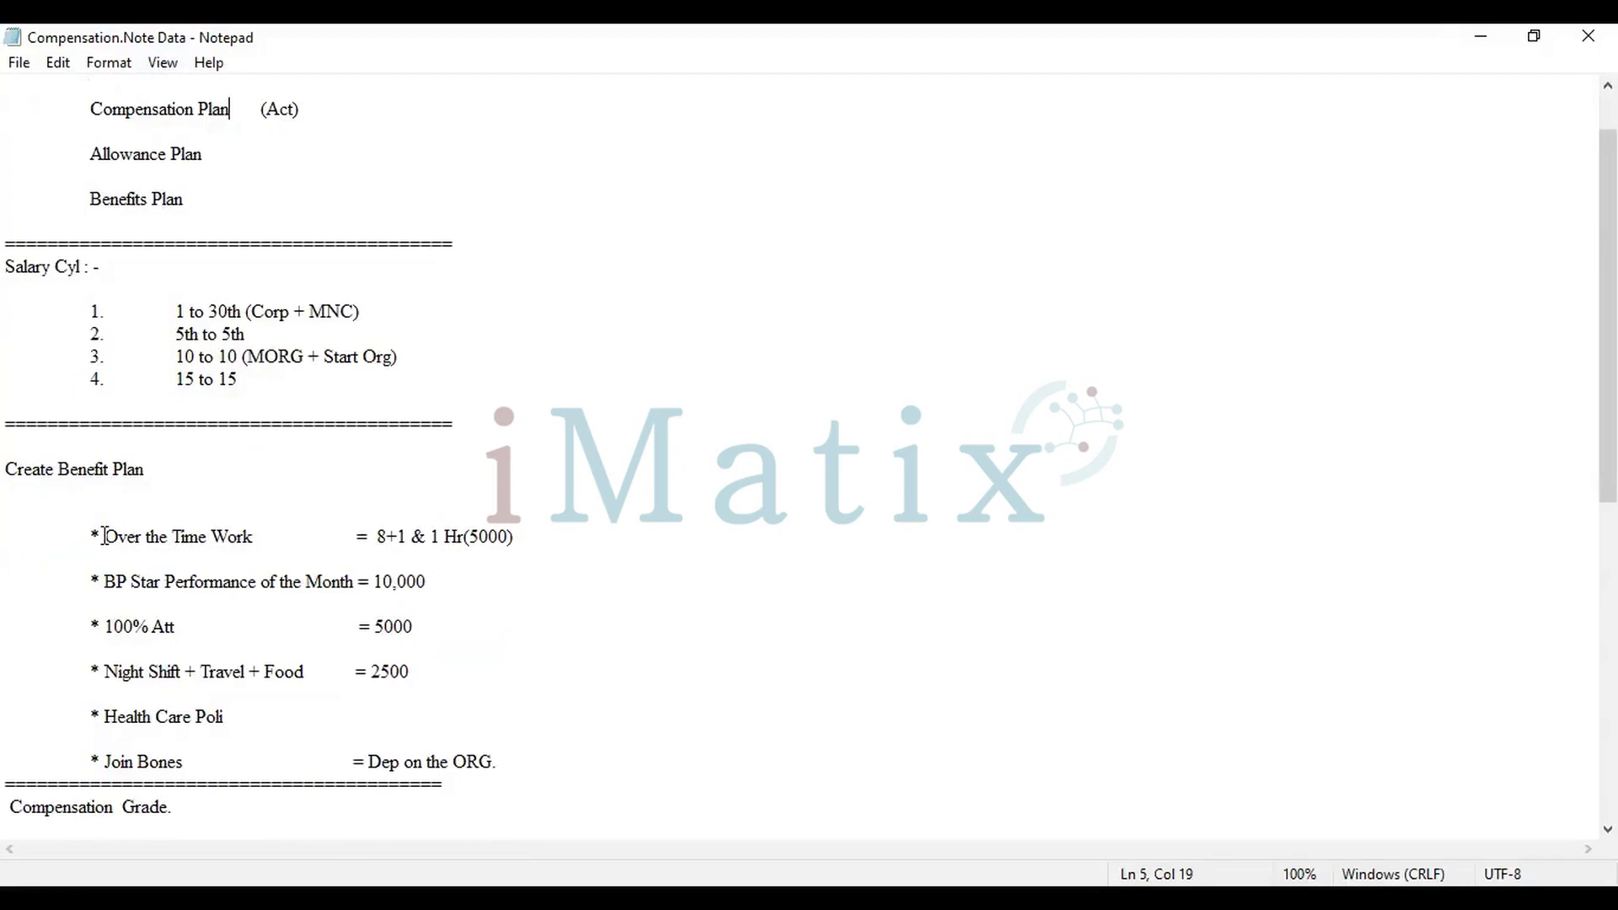
pyautogui.moveTo(105, 537); pyautogui.dragTo(431, 619)
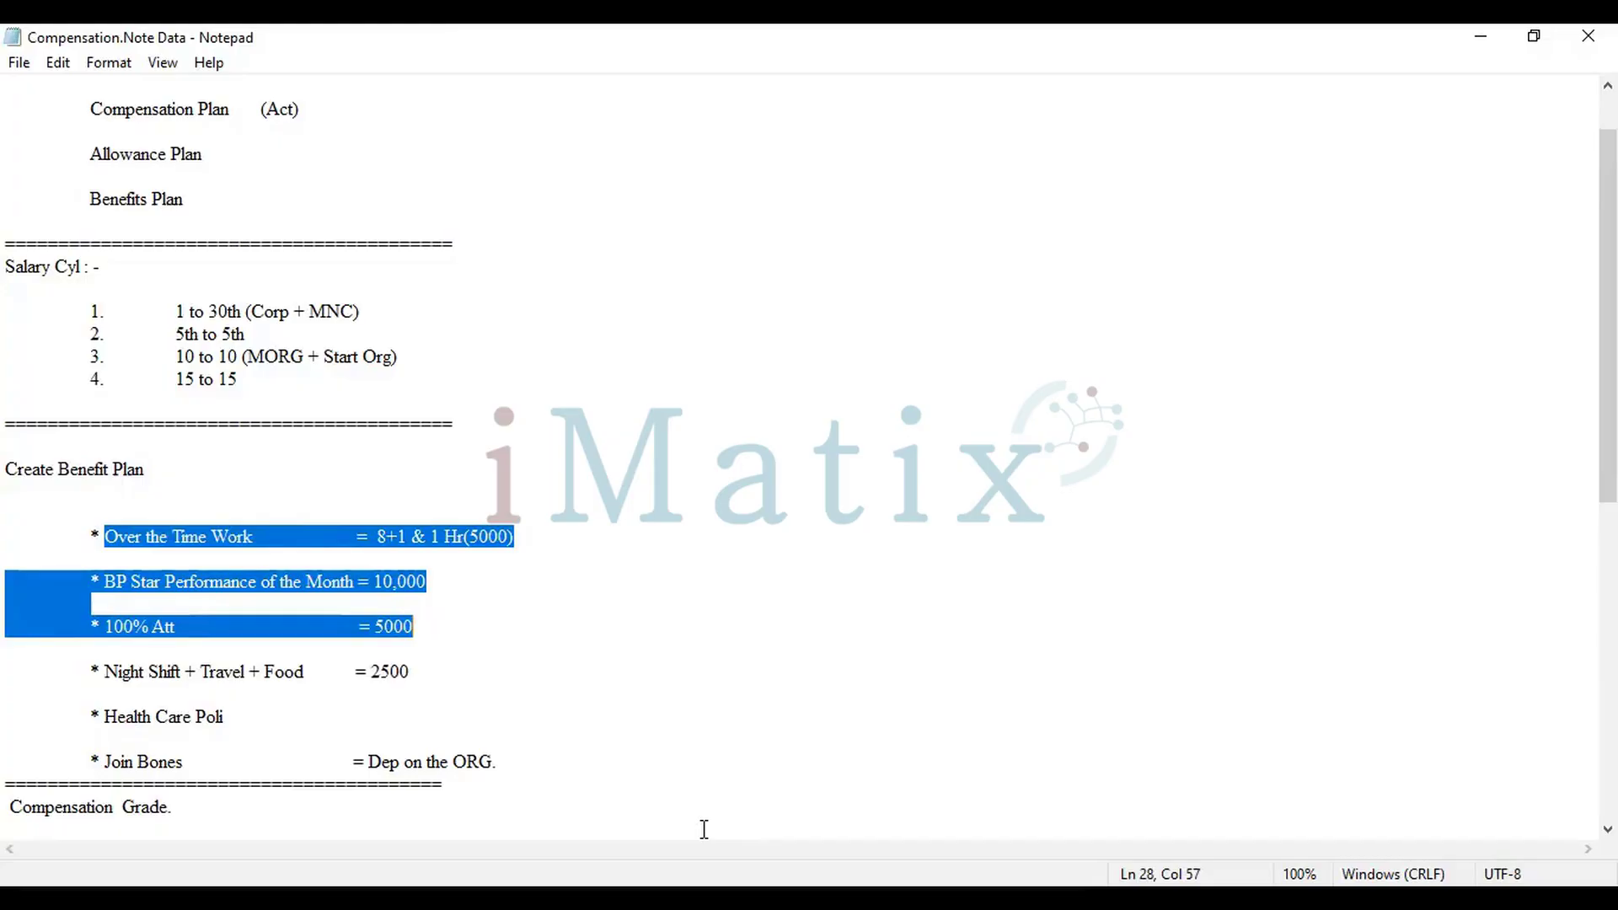
pyautogui.hotkey('alt', 'Tab')
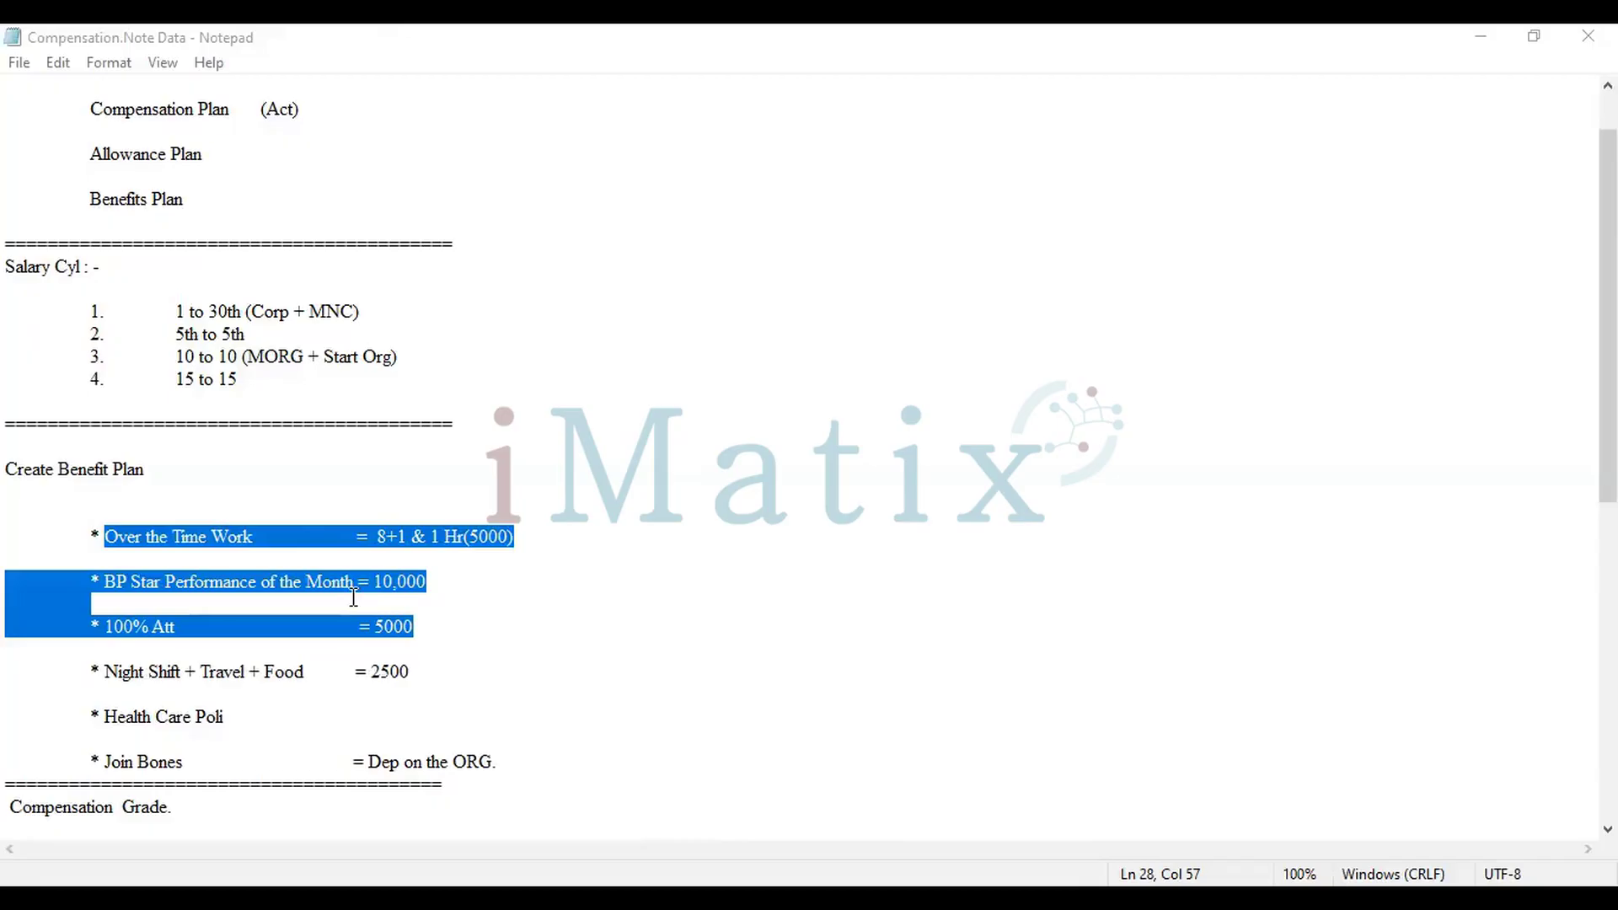
pyautogui.click(335, 542)
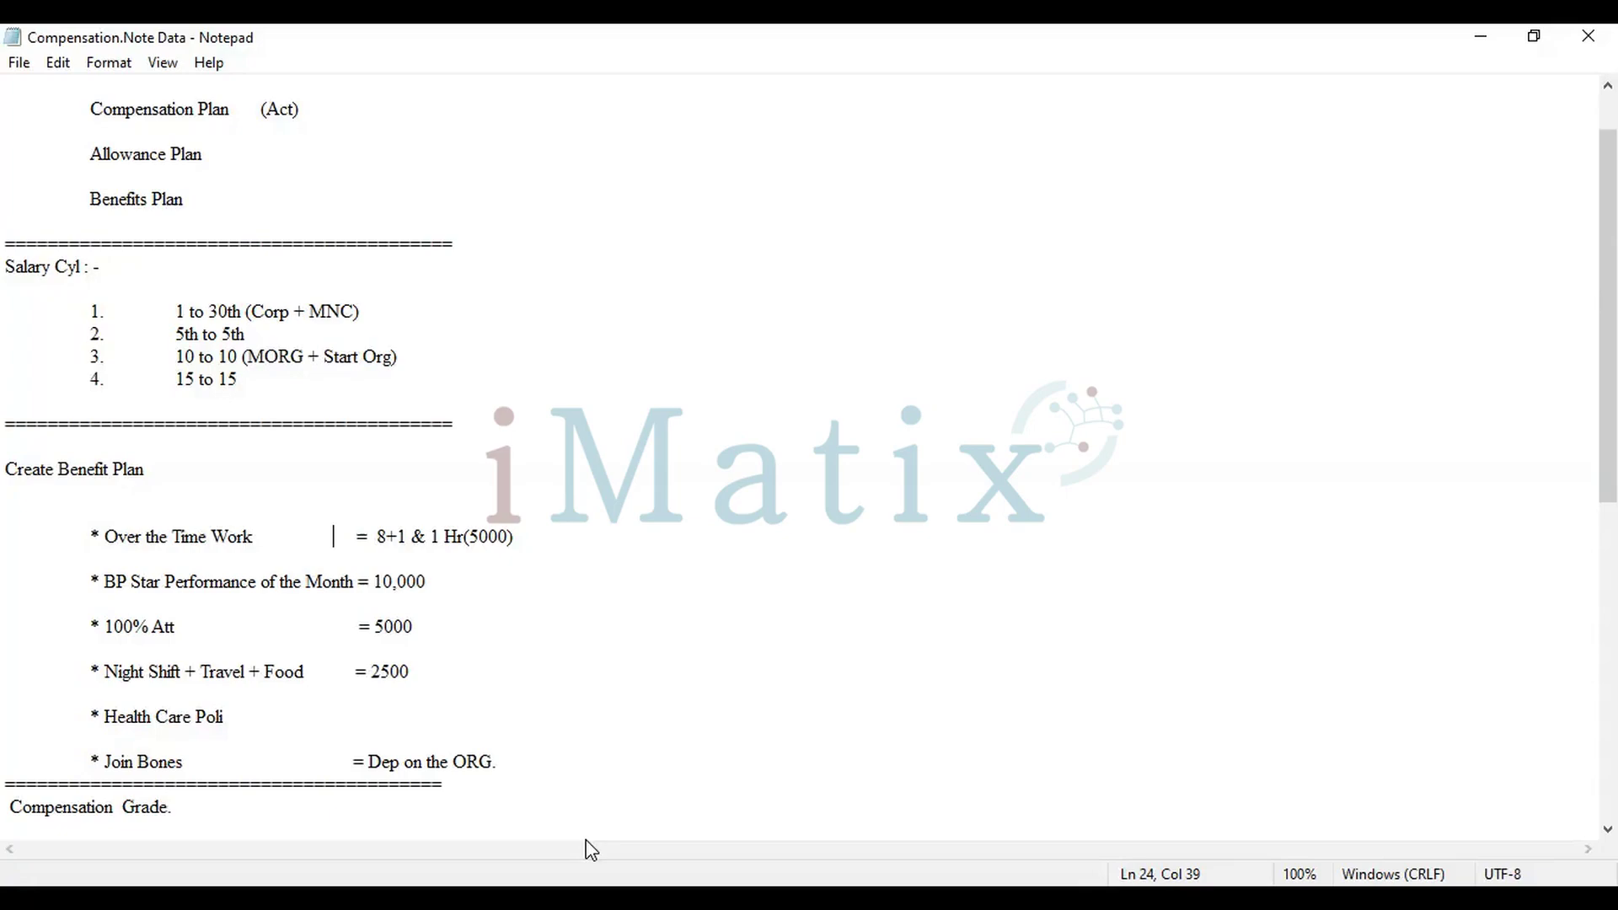
pyautogui.hotkey('alt', 'Tab')
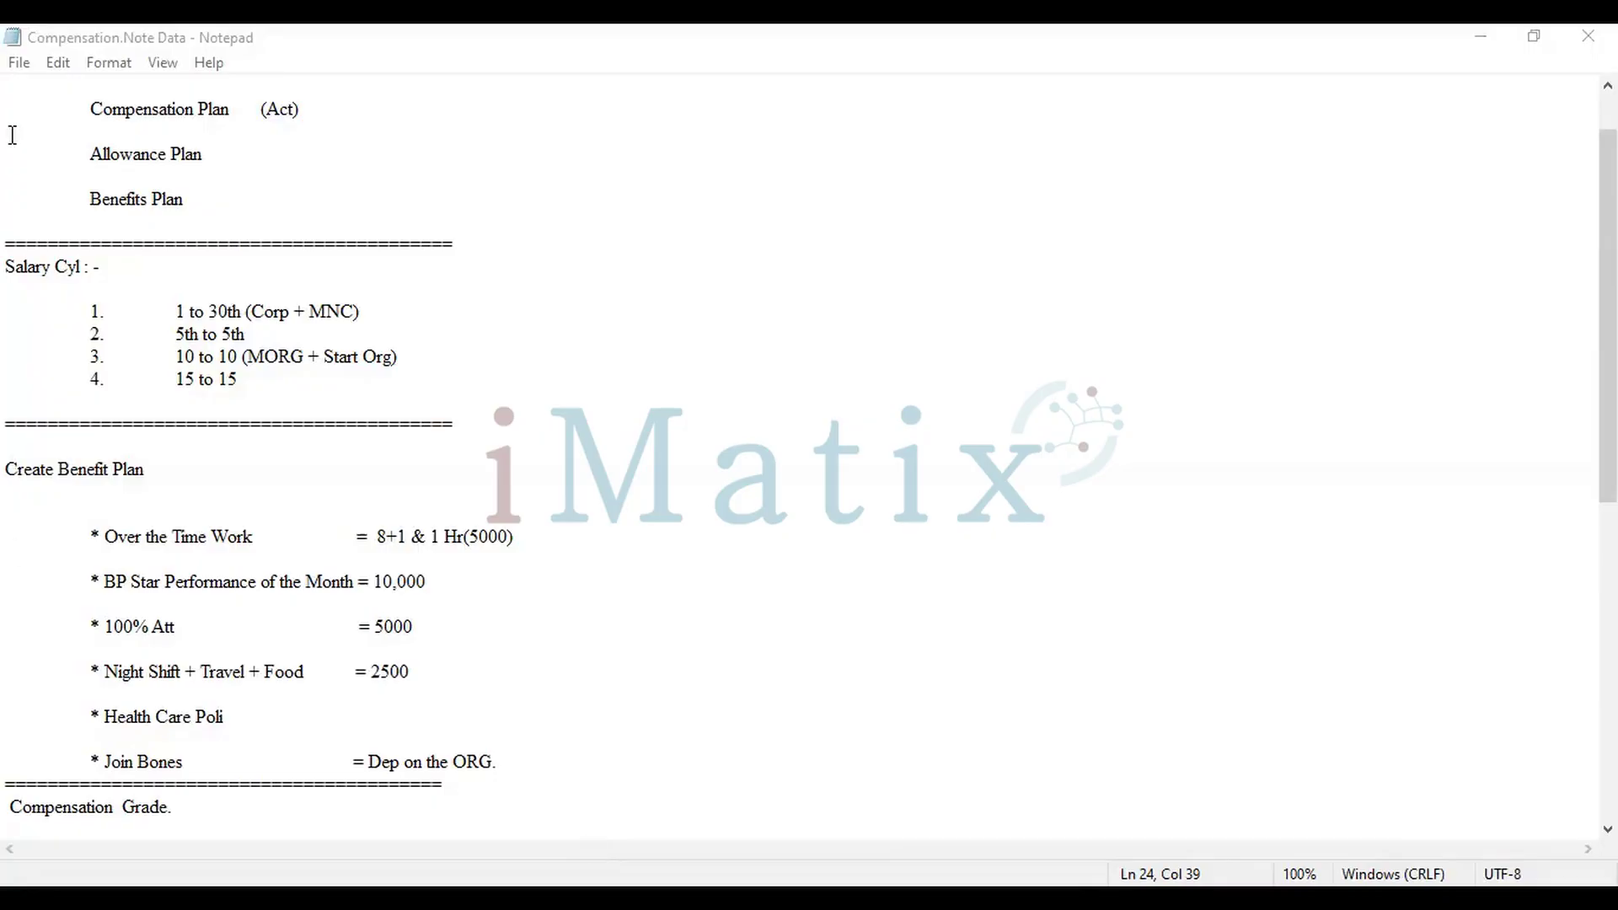
pyautogui.moveTo(91, 108); pyautogui.dragTo(230, 111)
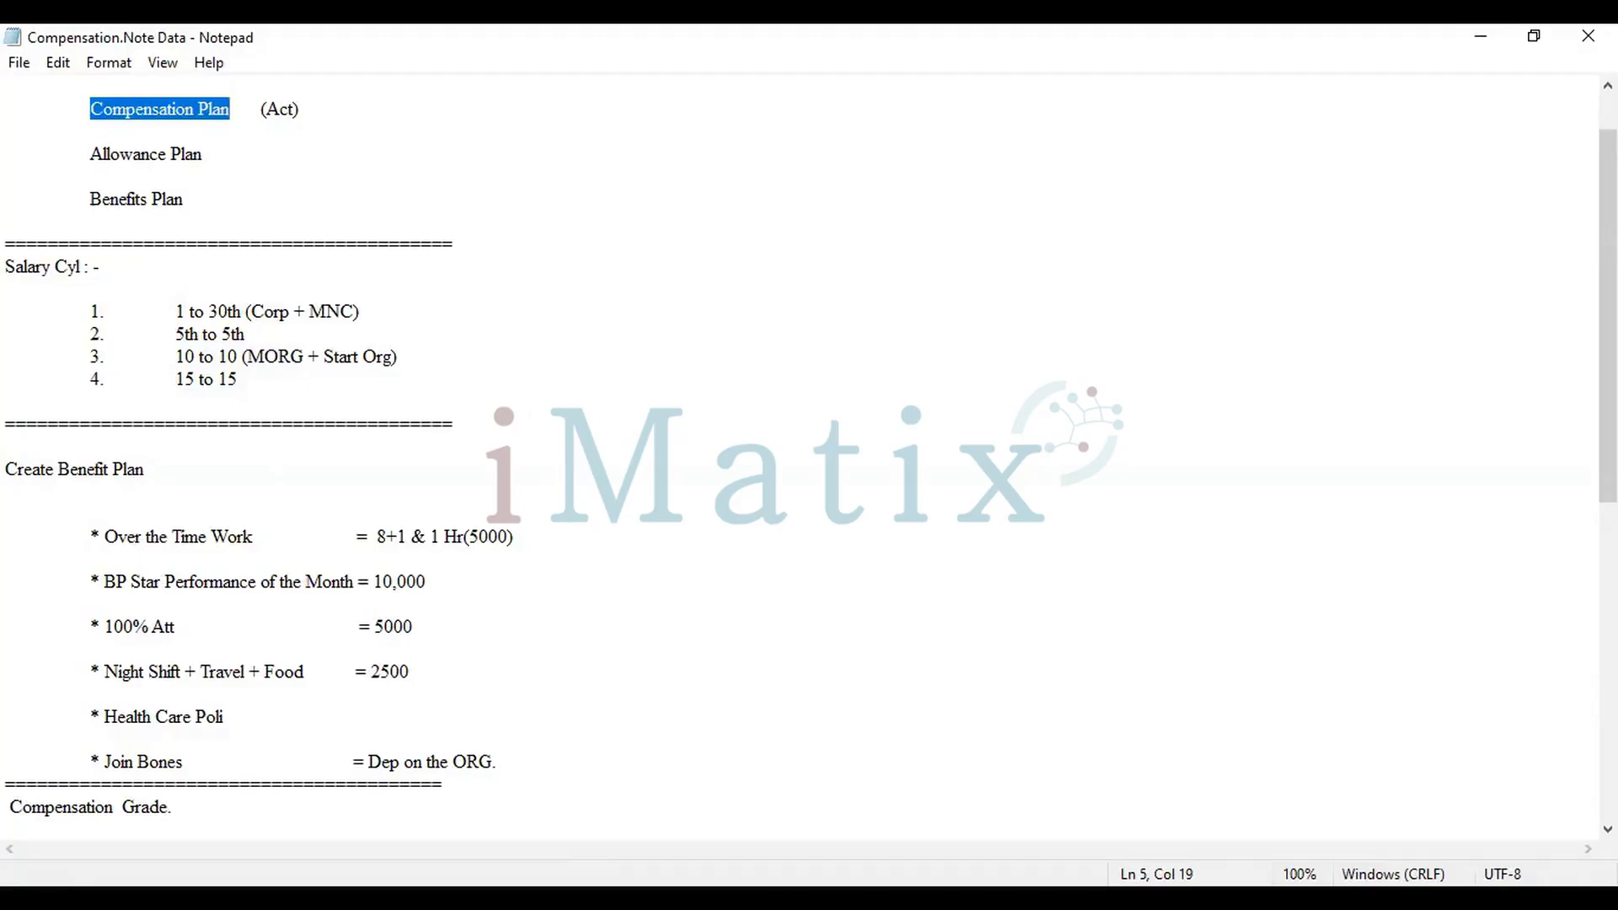
# Switch to Workday, open the Create Compensation Plan Assignment Security Segment task and name the segment "Best Performance Compensation".
pyautogui.hotkey('alt', 'Tab')
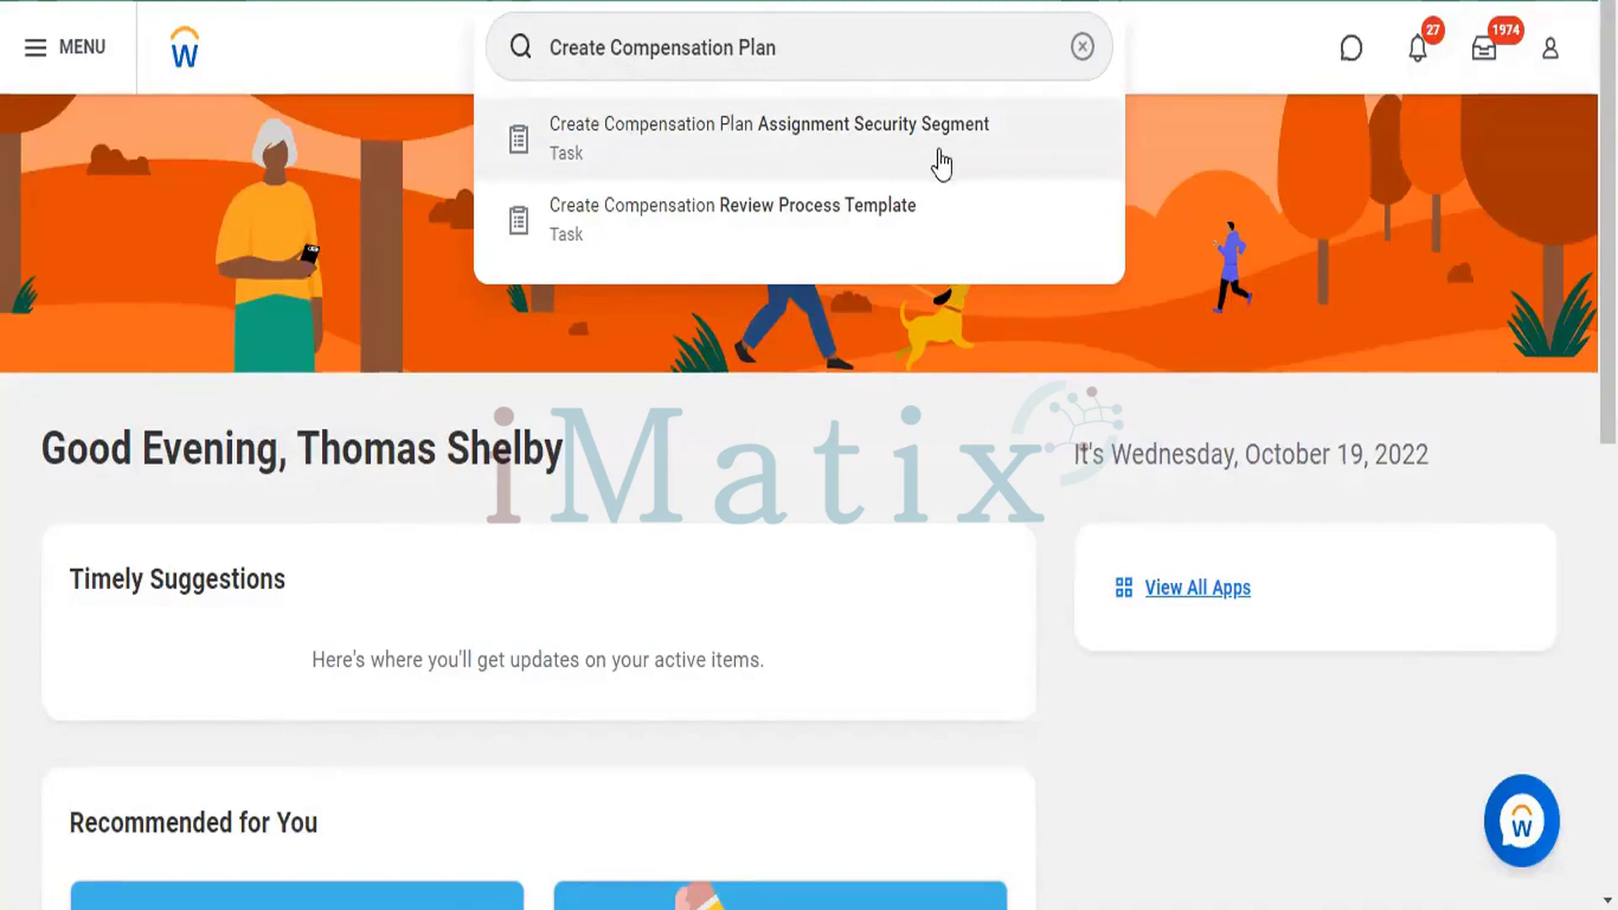
pyautogui.click(691, 124)
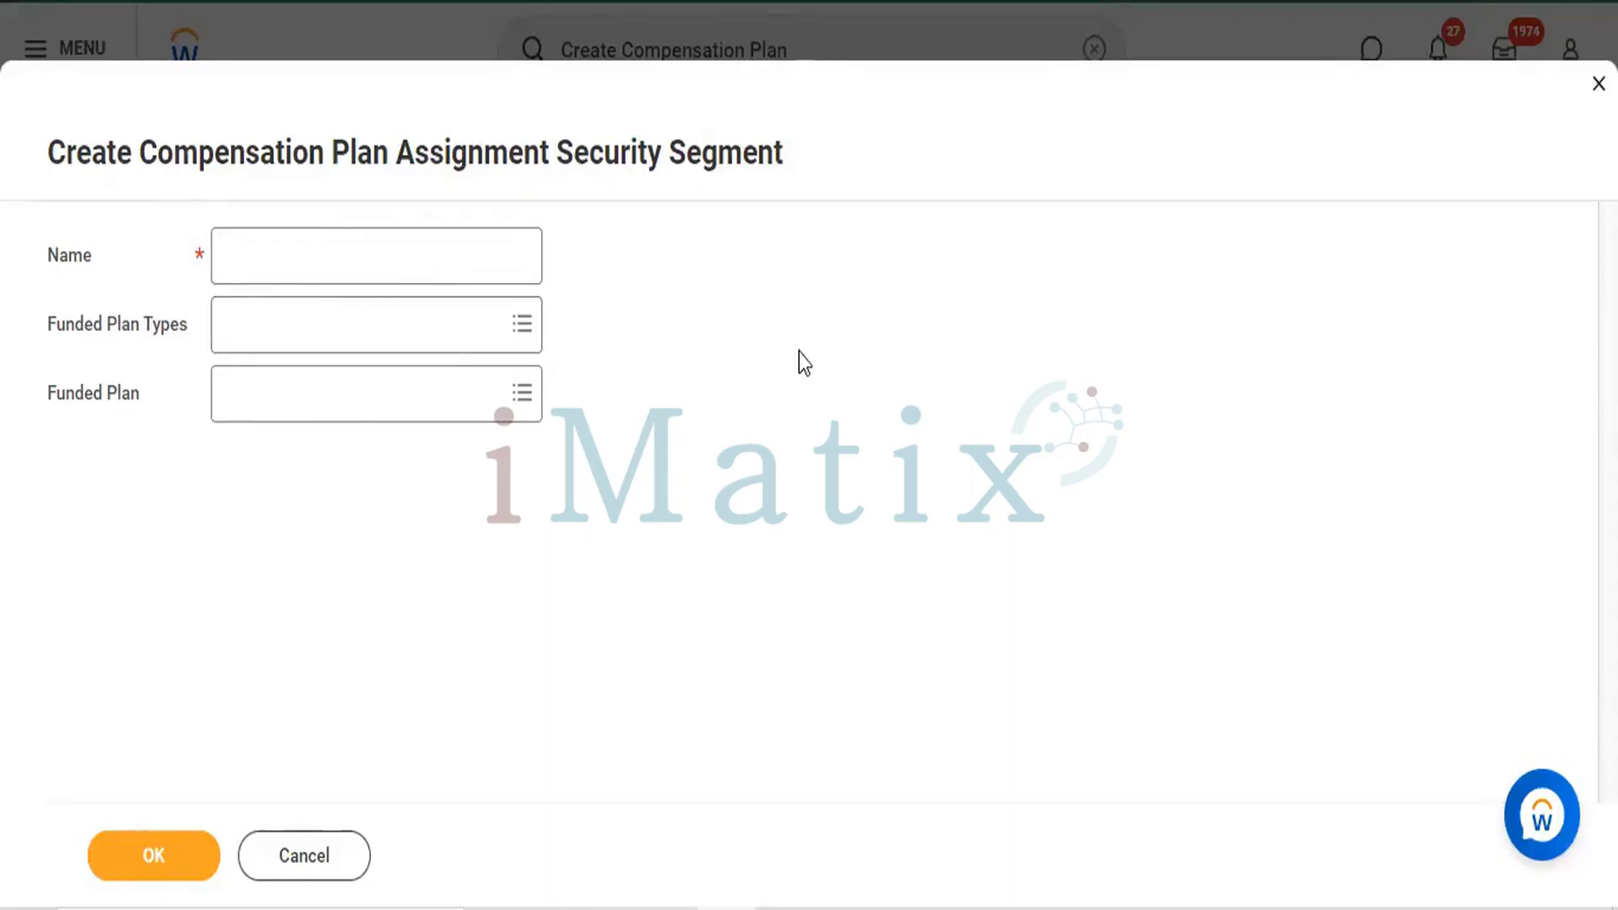
pyautogui.click(425, 257)
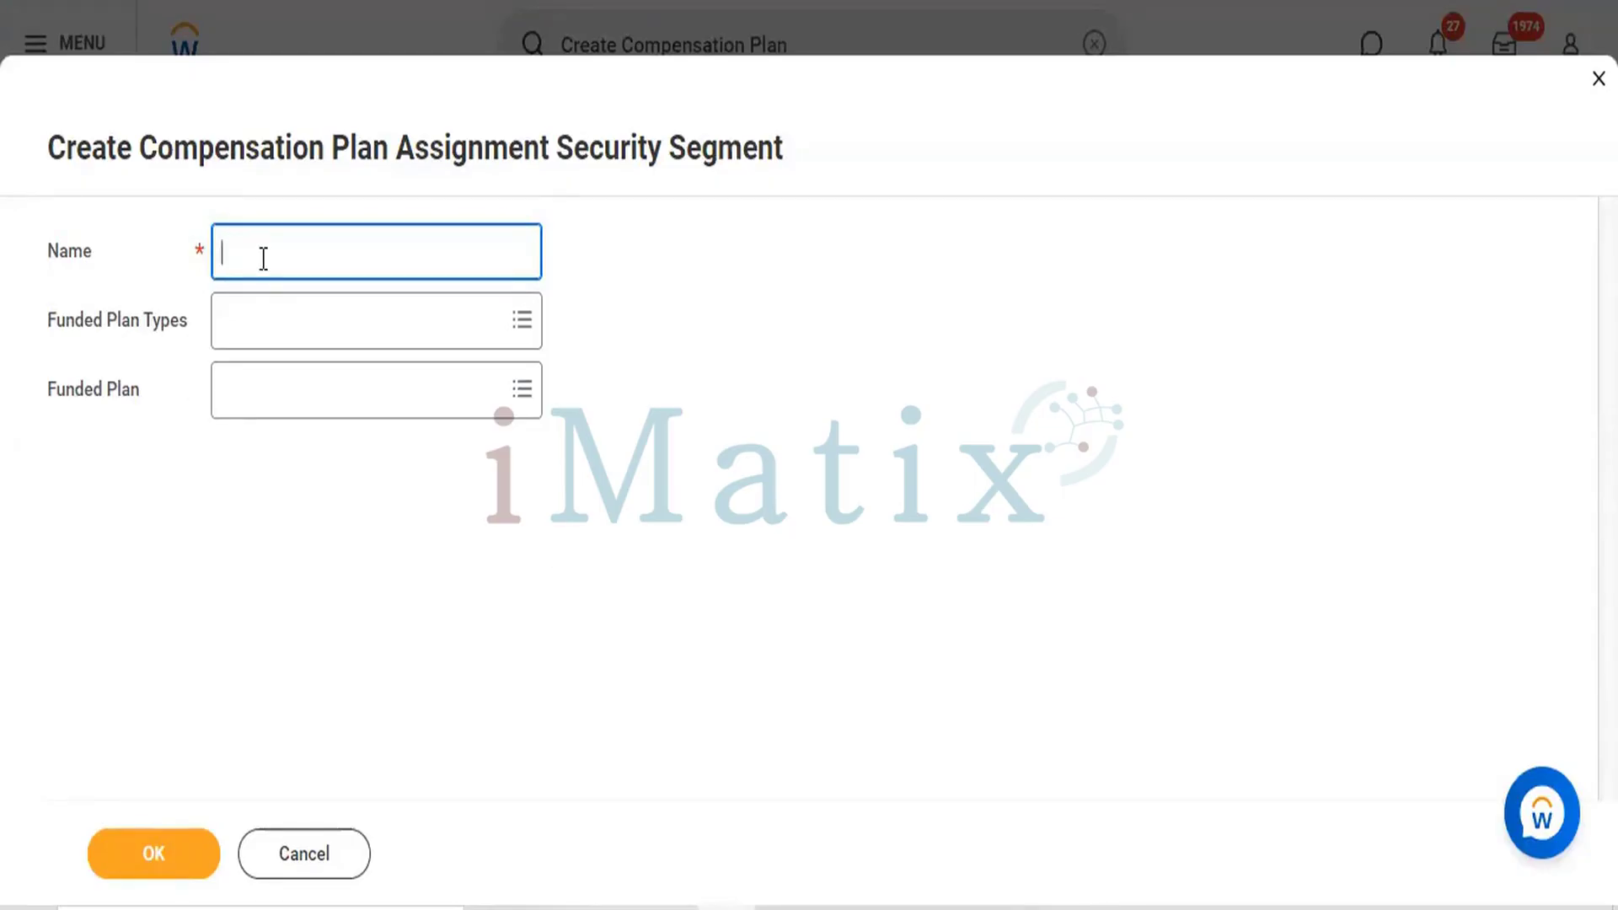
pyautogui.write('Best Performance')
pyautogui.write('Compe')
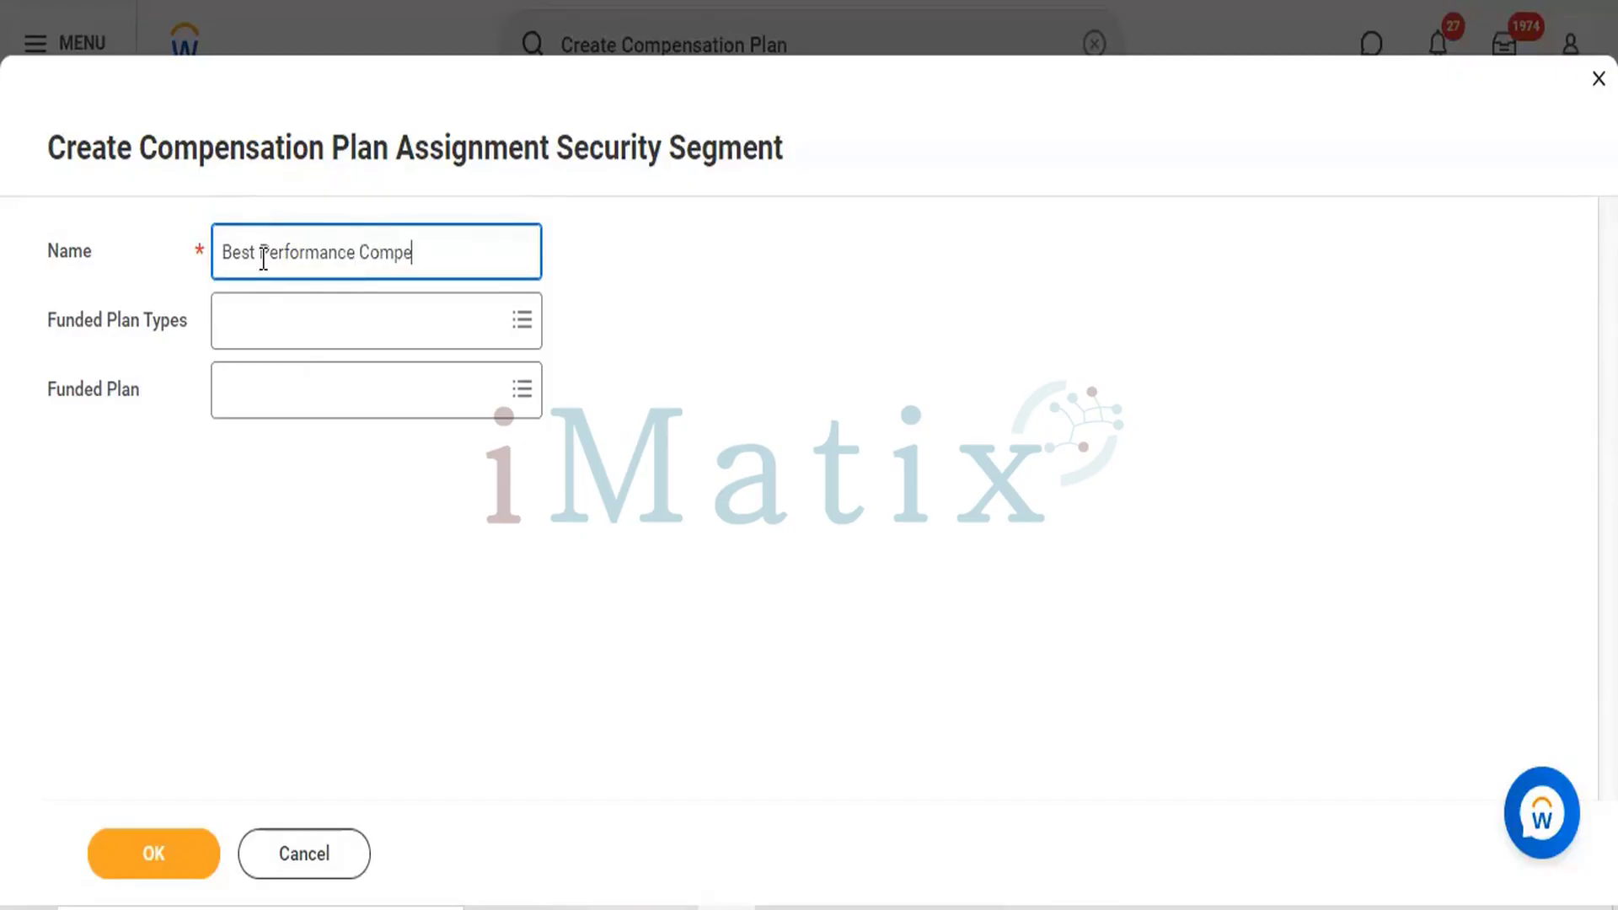
pyautogui.write('nsation')
# Set the segment's Funded Plan Types to Merit, chosen from the list of all types.
pyautogui.click(469, 321)
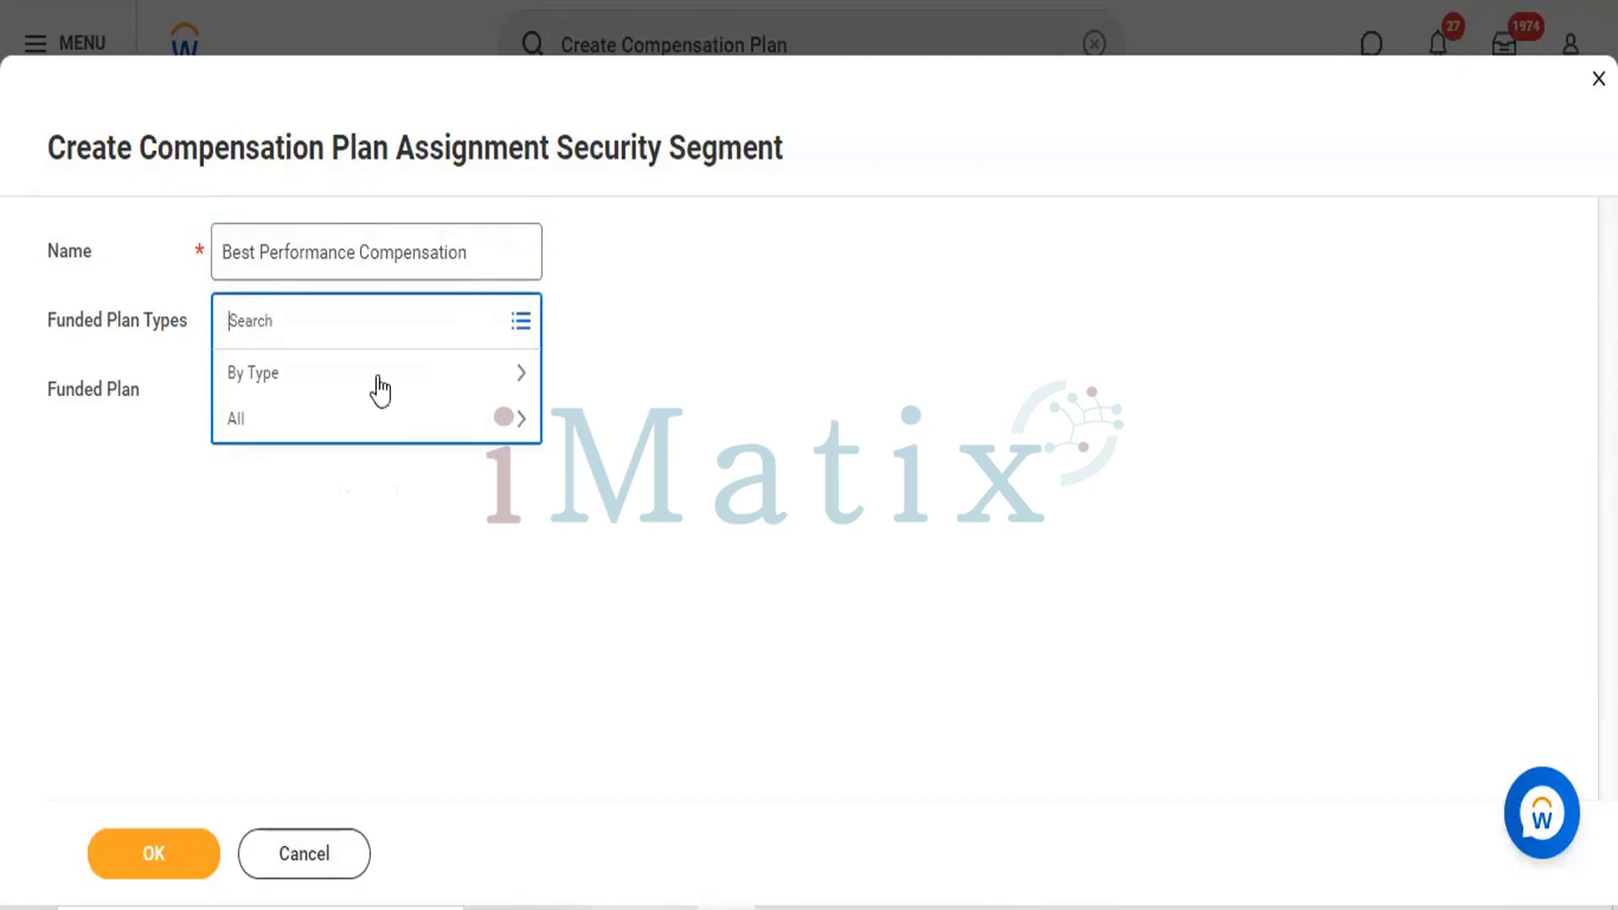
pyautogui.click(330, 423)
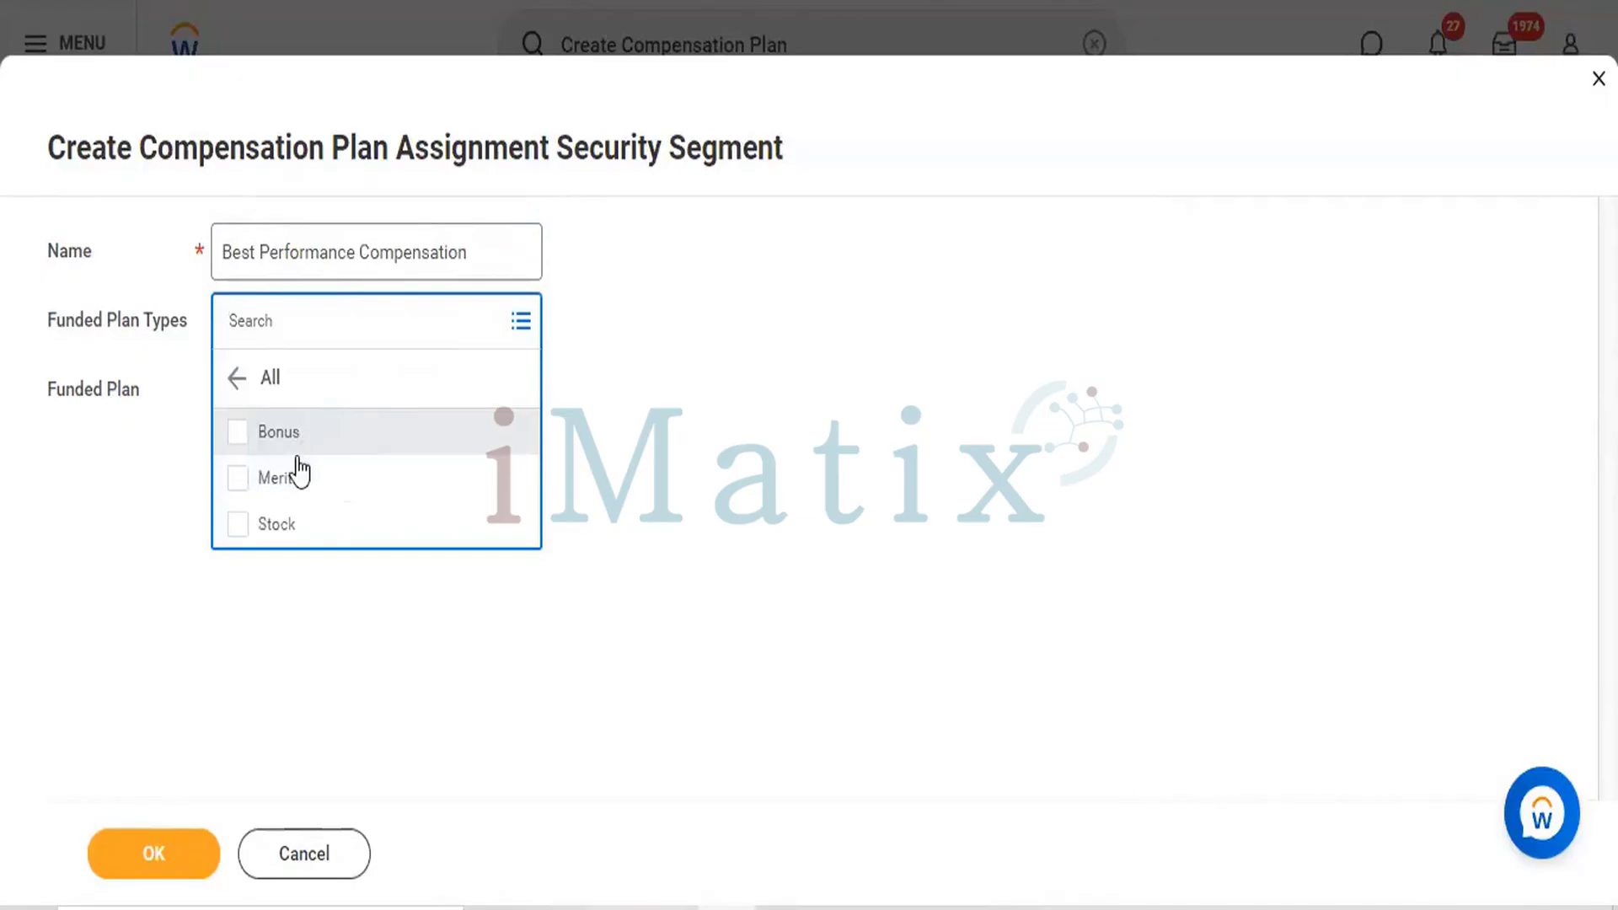
pyautogui.click(295, 448)
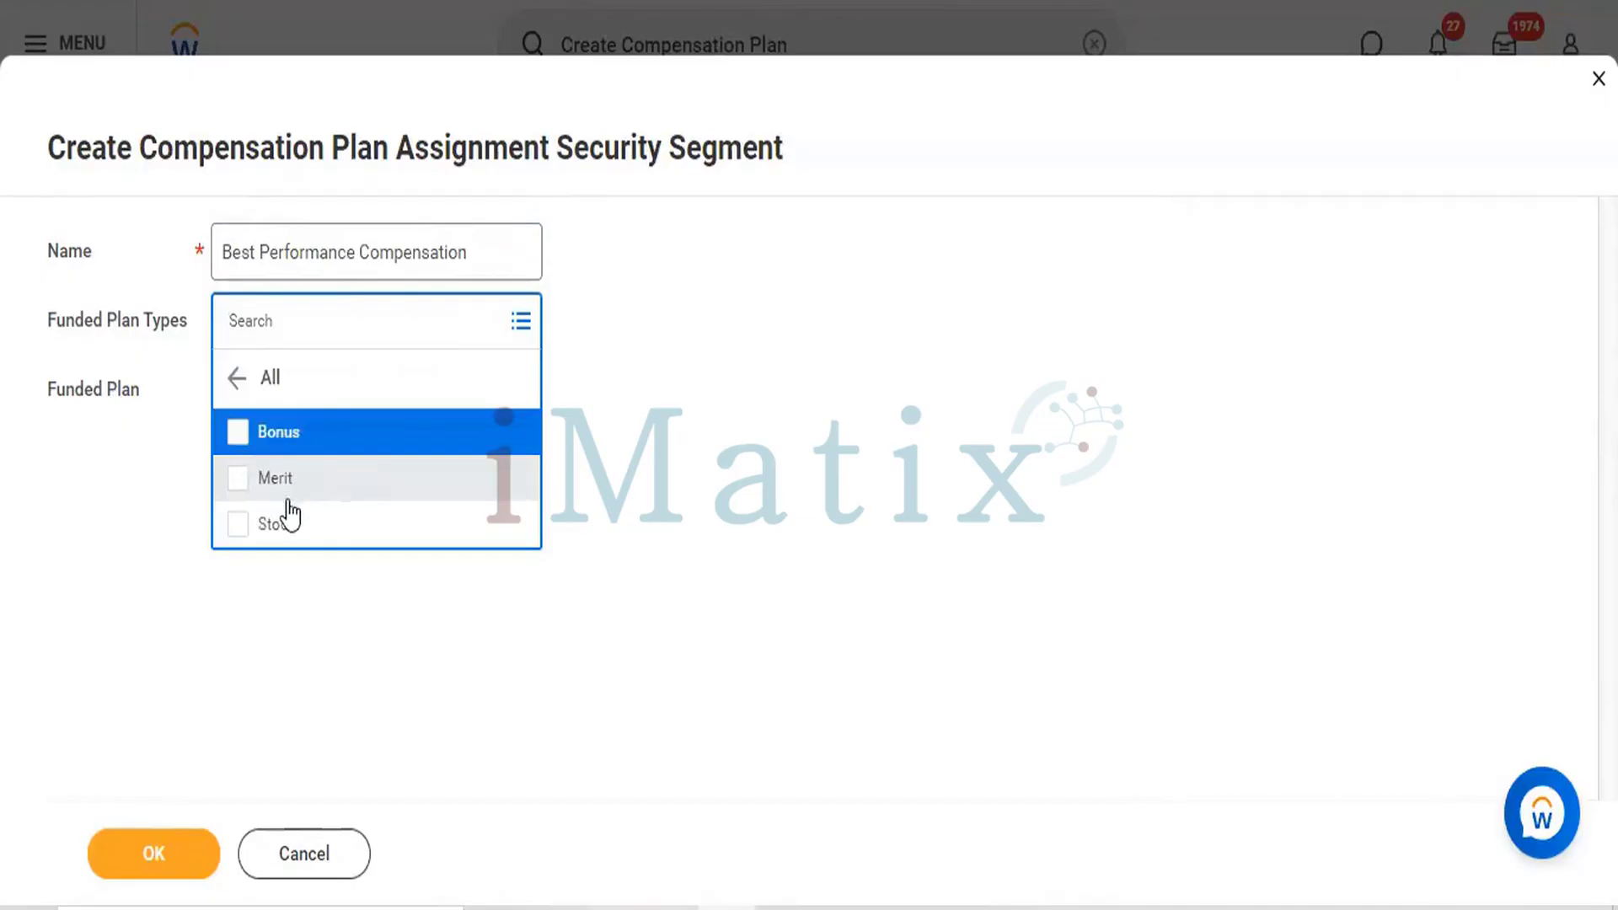
pyautogui.click(341, 450)
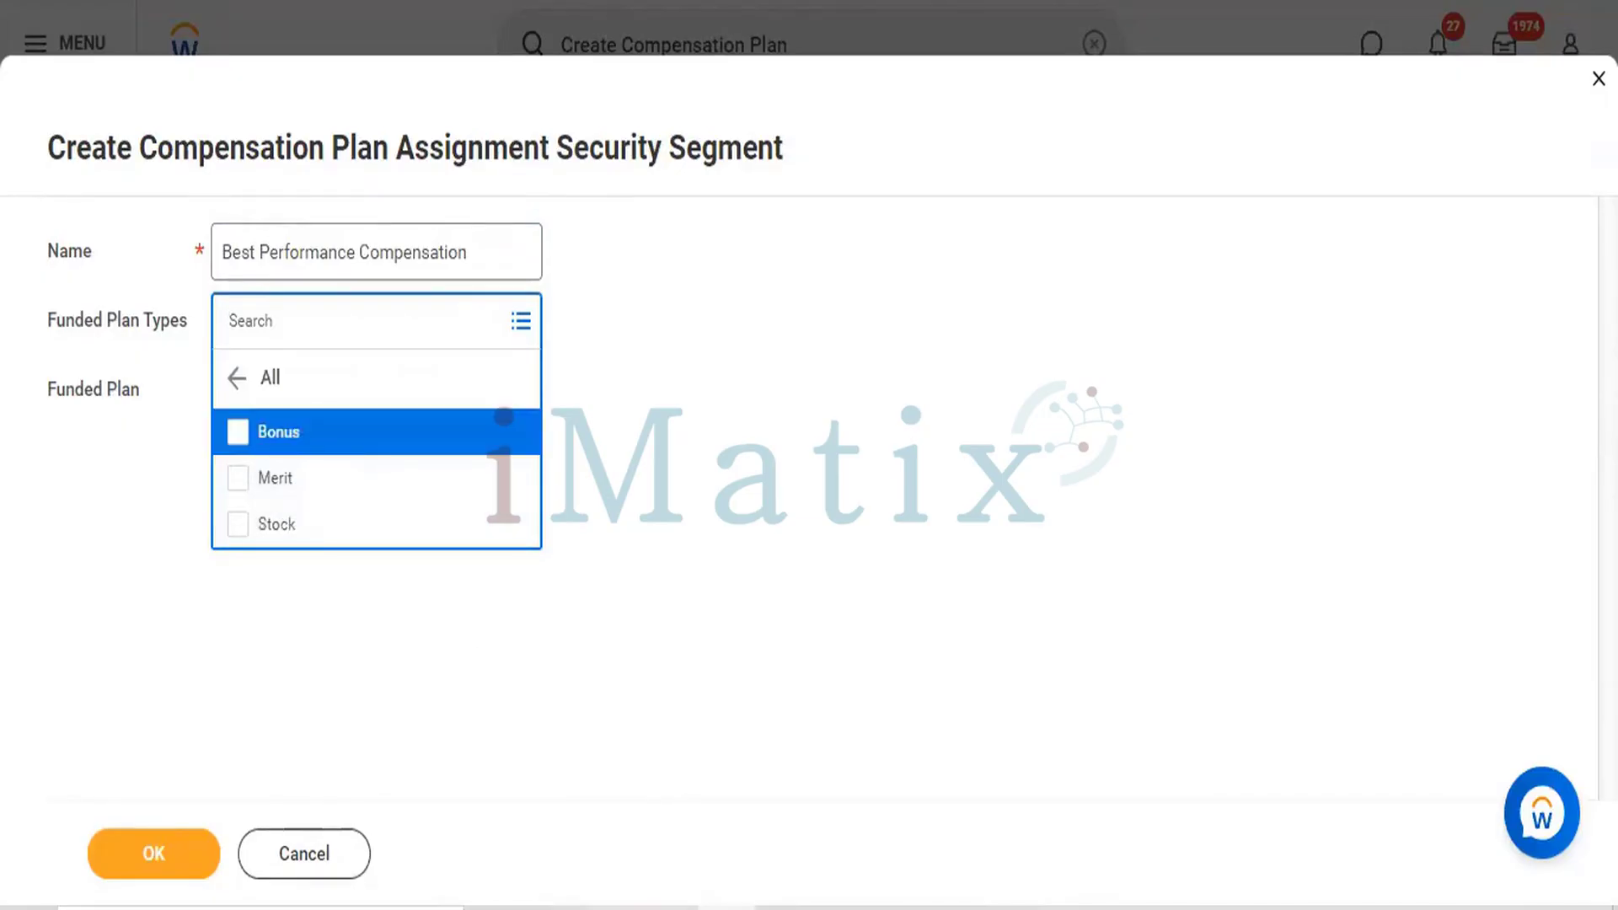
pyautogui.click(312, 448)
pyautogui.click(237, 487)
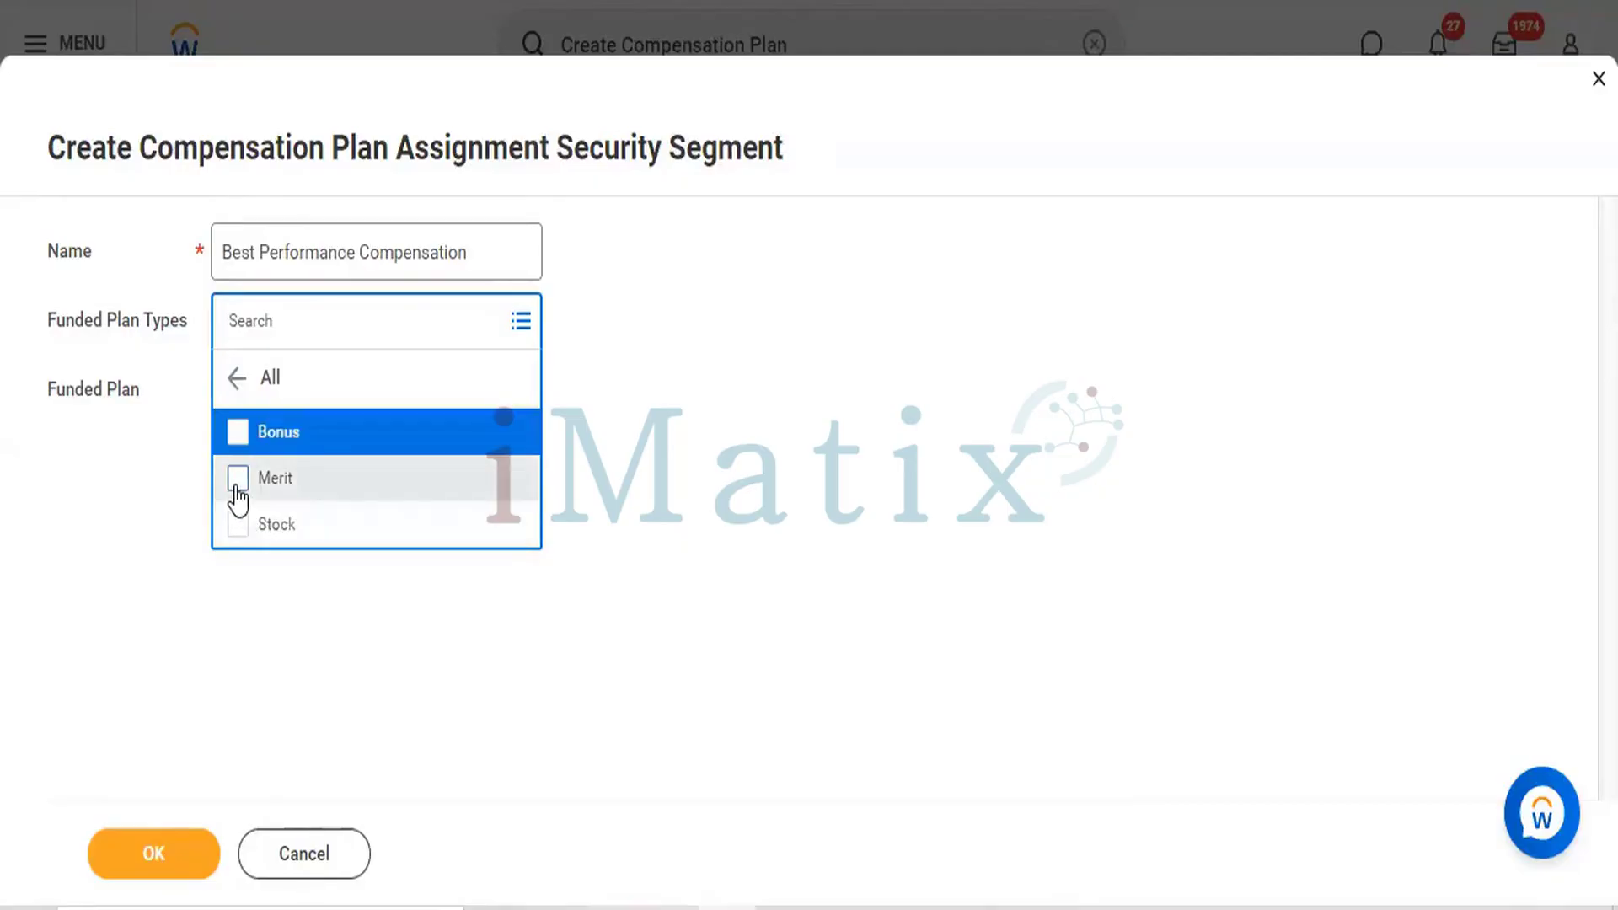
pyautogui.click(678, 613)
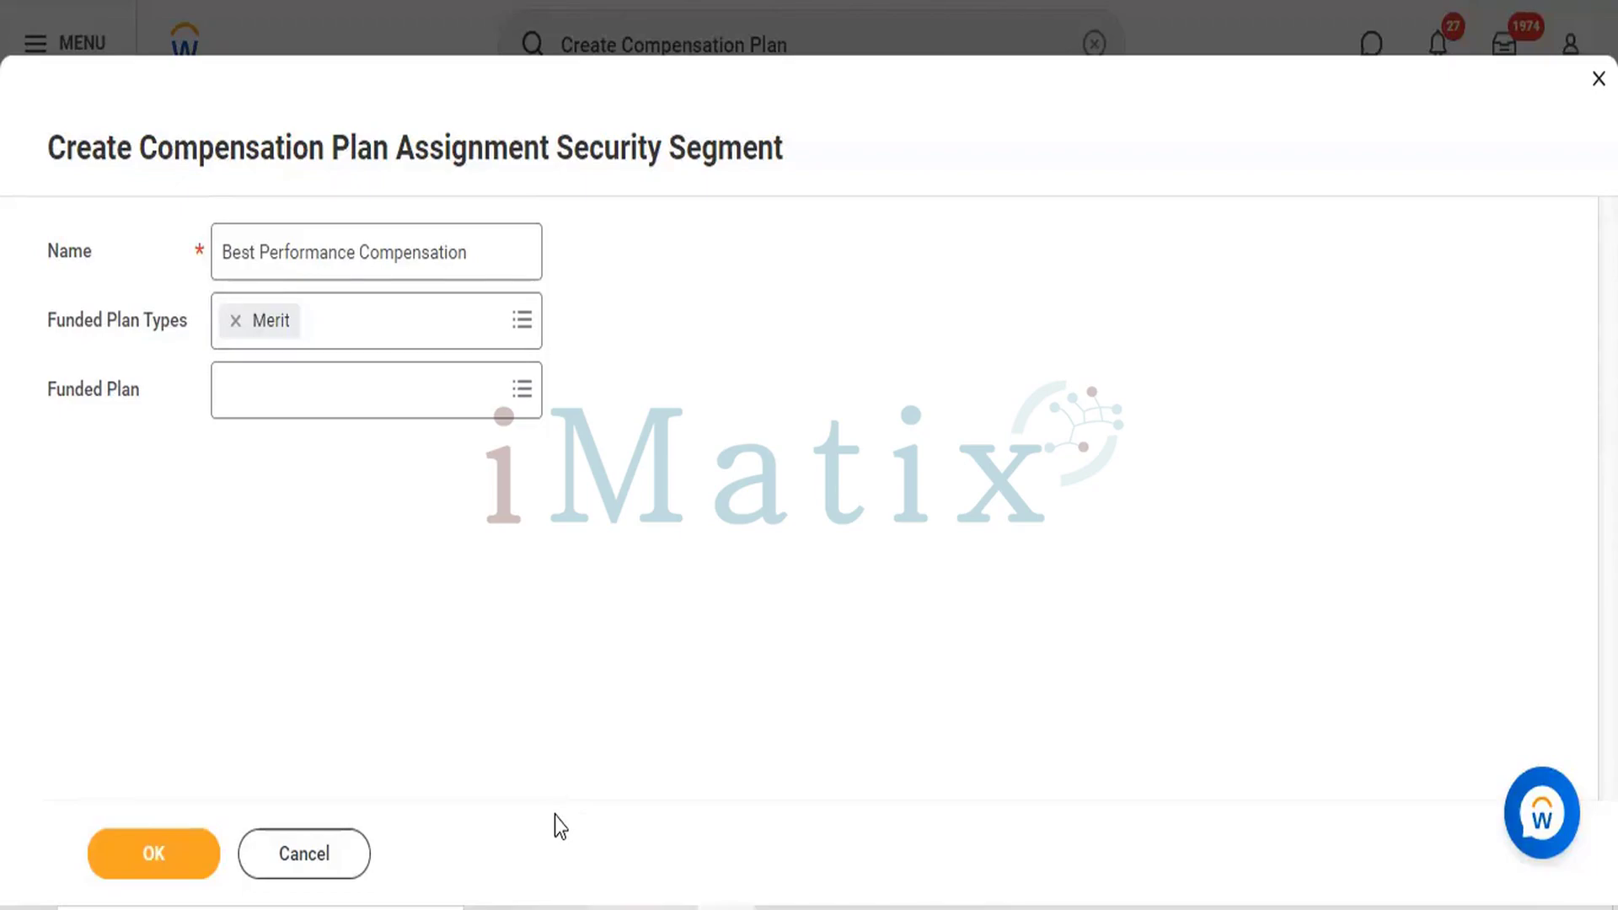
# Start creating a merit percent plan for the segment's Funded Plan, with effective date 10/19/2022.
pyautogui.click(523, 390)
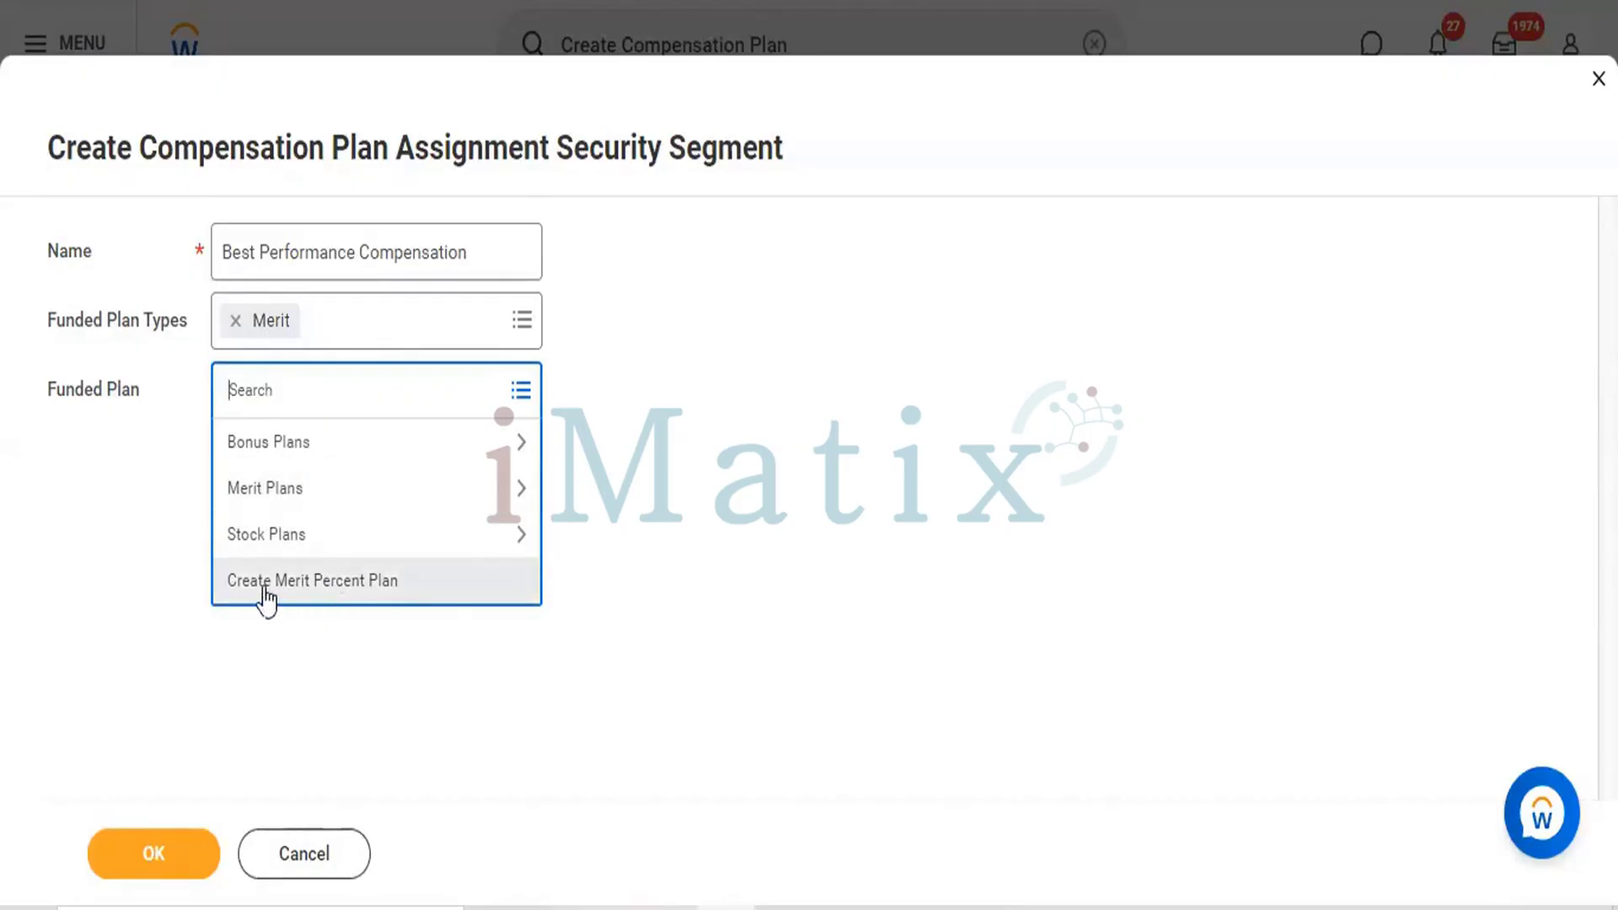
pyautogui.click(320, 588)
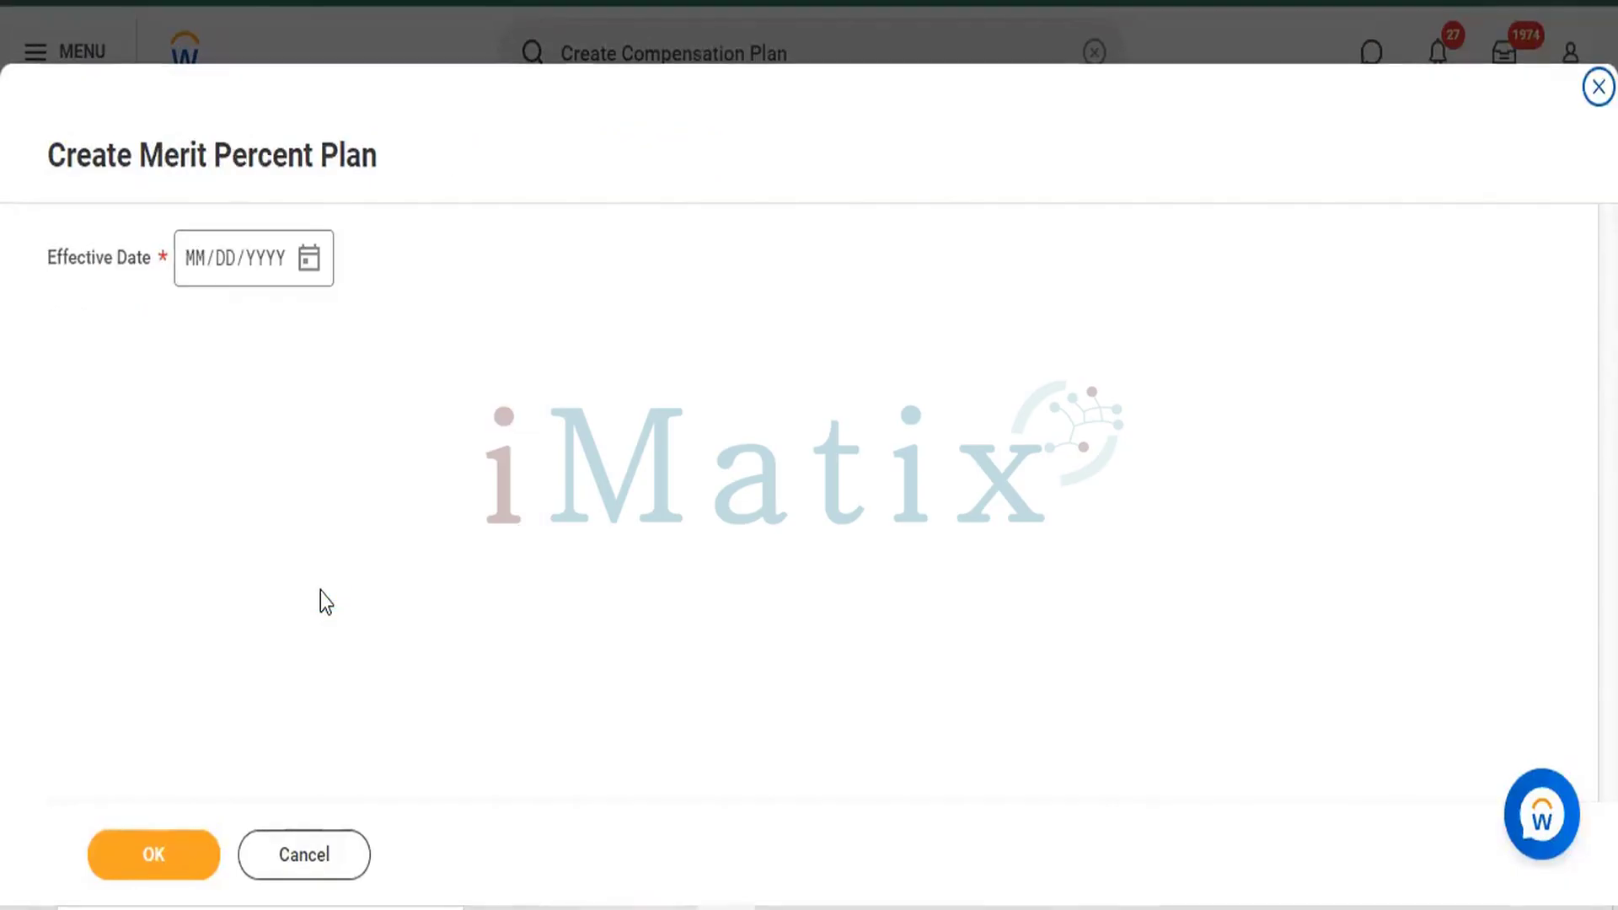
pyautogui.click(198, 260)
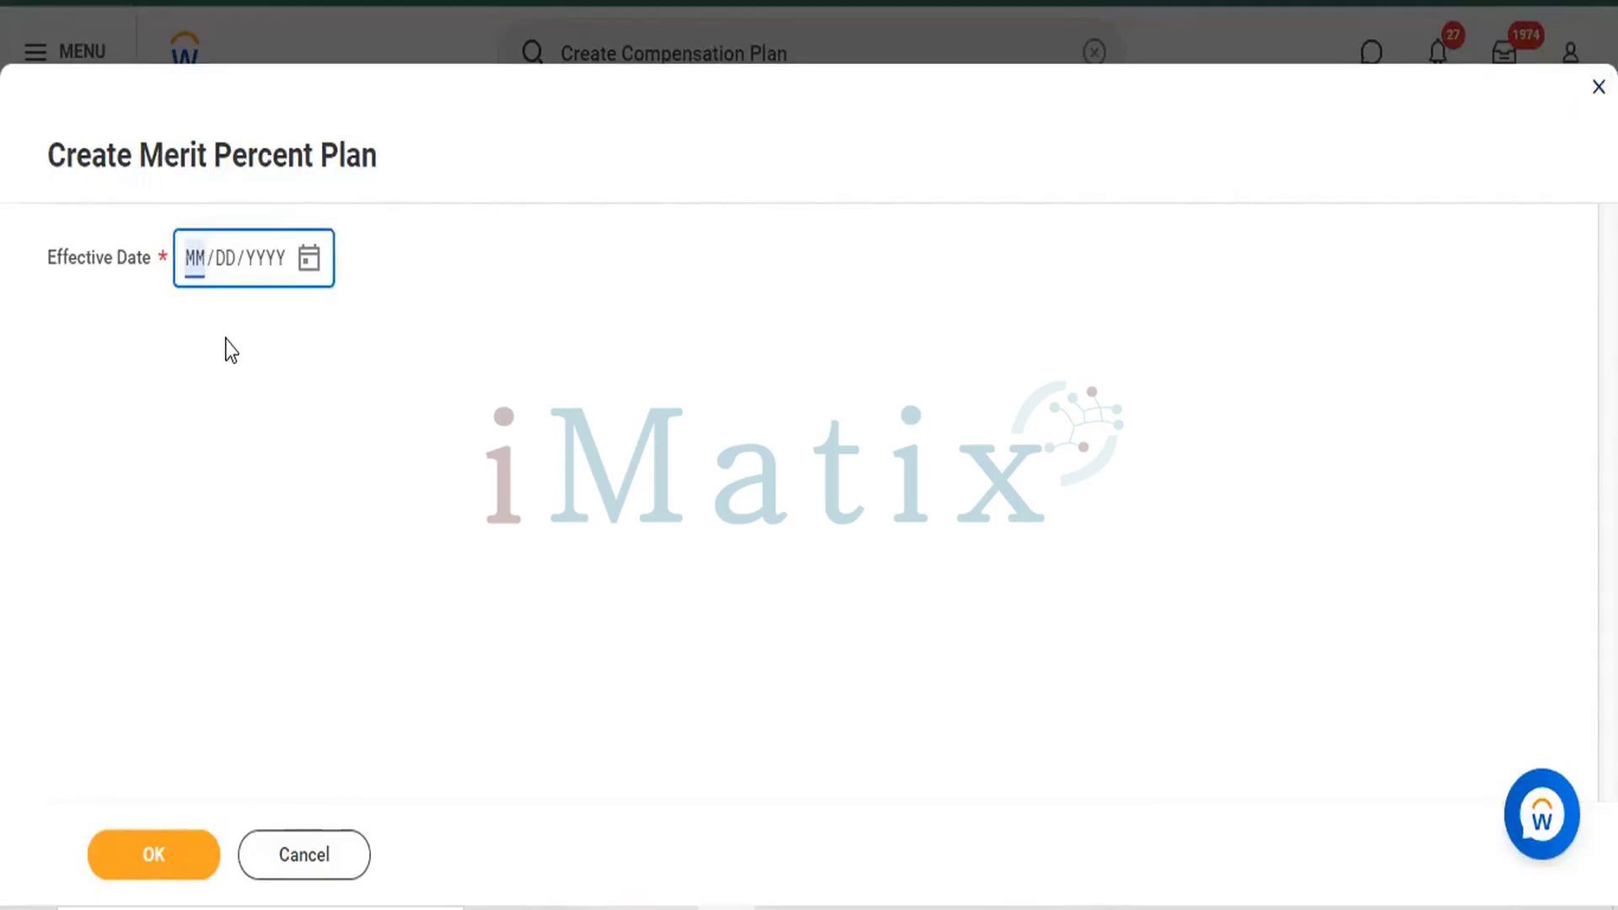
pyautogui.write('1019')
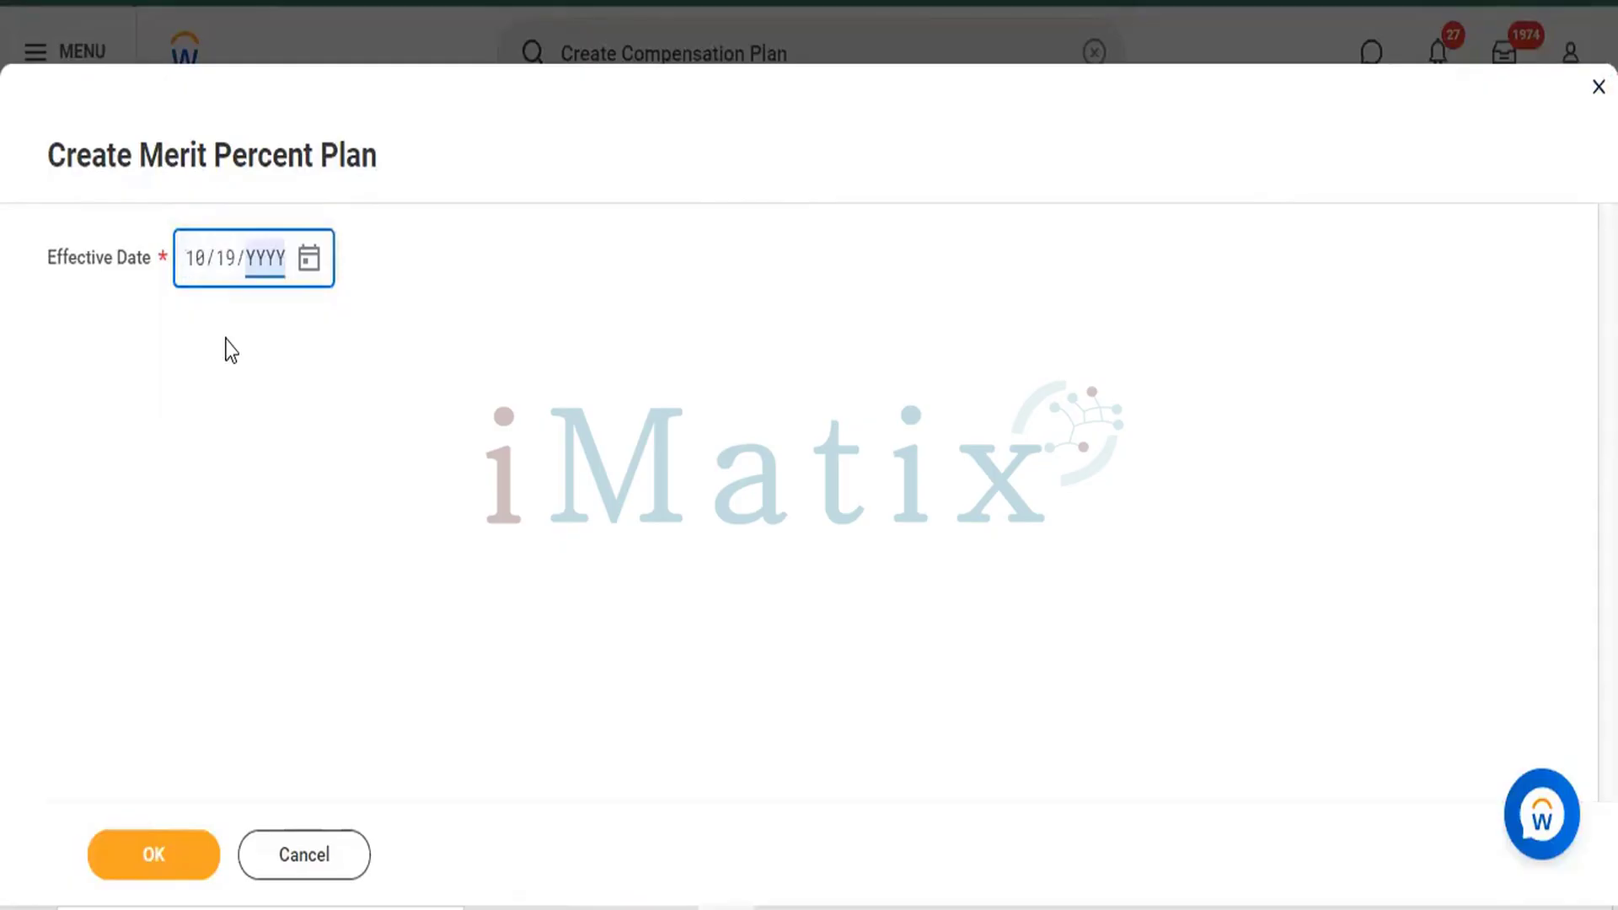
pyautogui.write('2022')
pyautogui.click(460, 362)
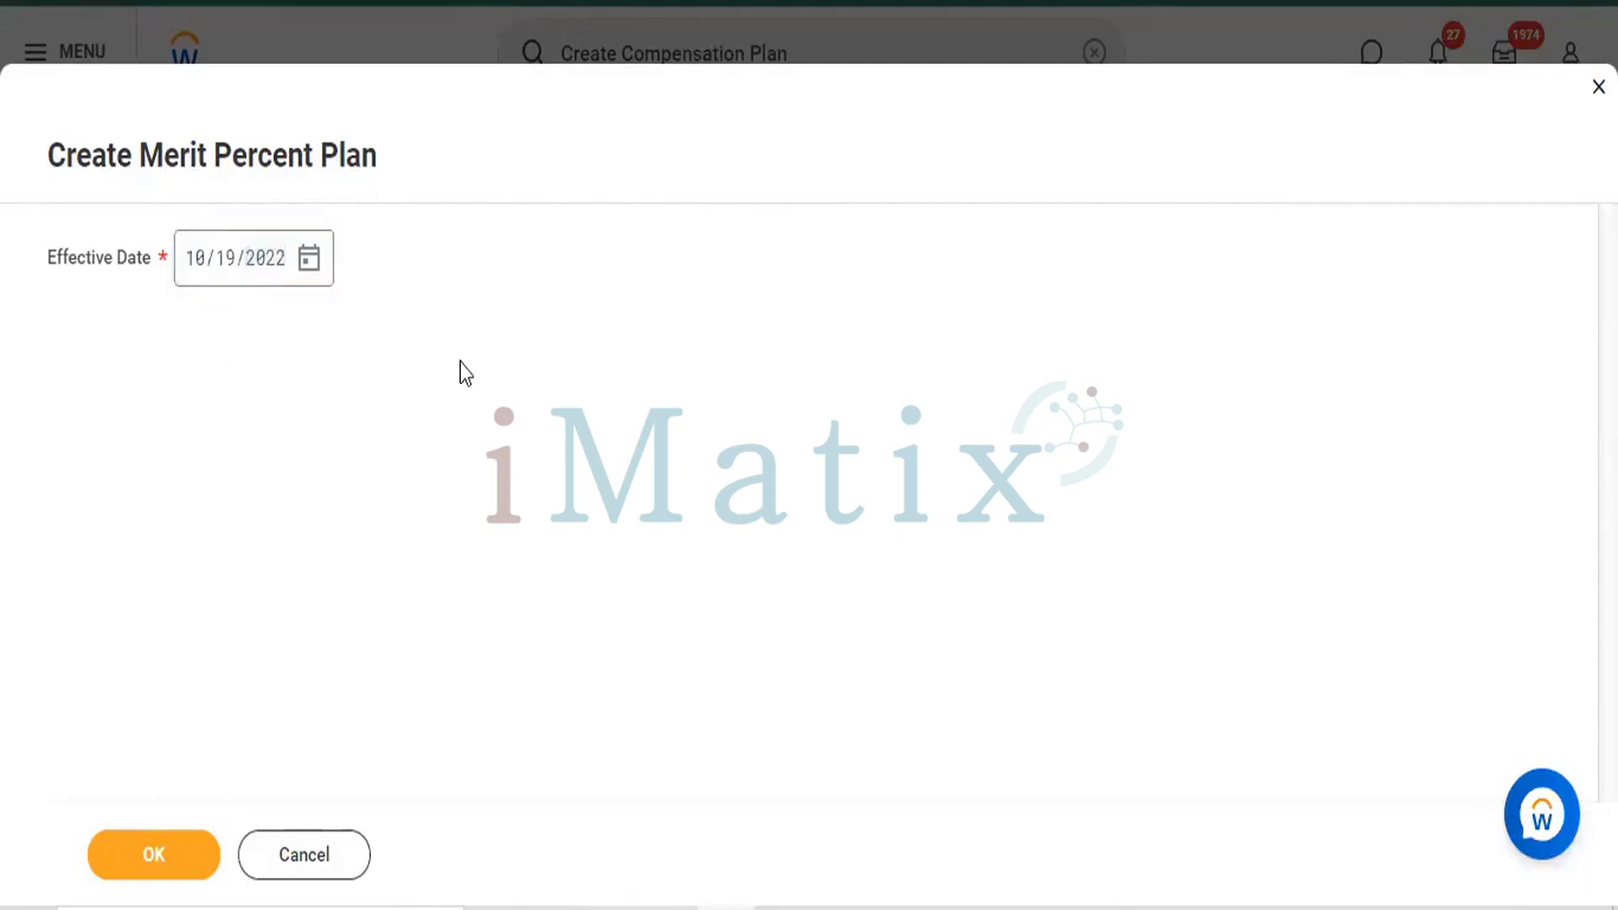
pyautogui.click(152, 861)
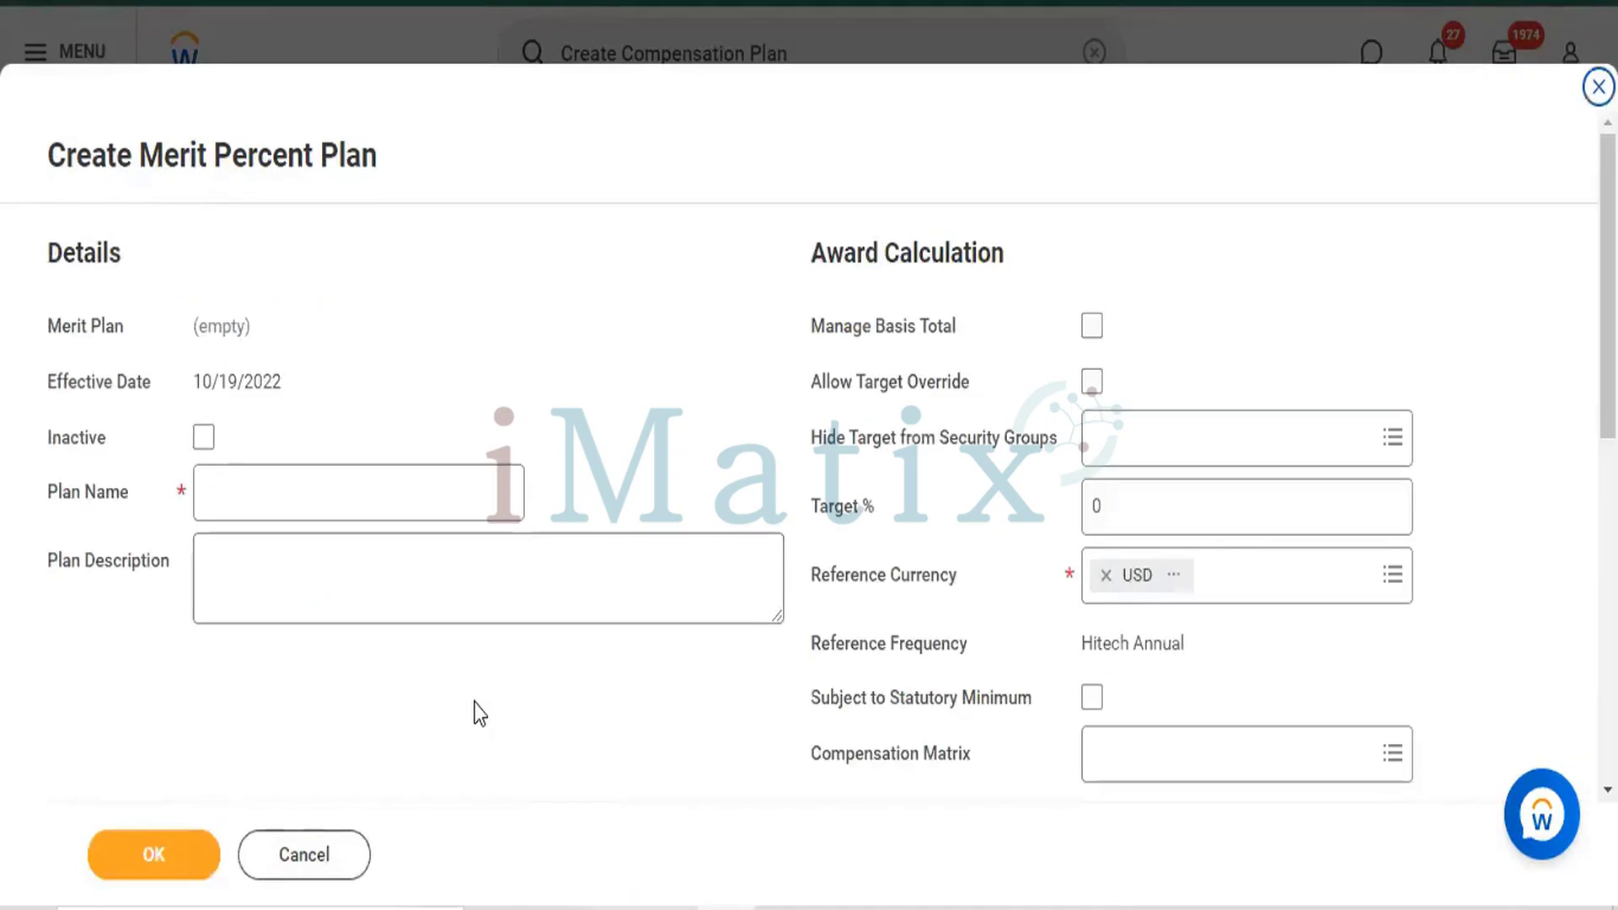
# Enter "Best Performance. (Ops Development)" as the merit percent plan's name.
pyautogui.scroll(-10, 479, 712)
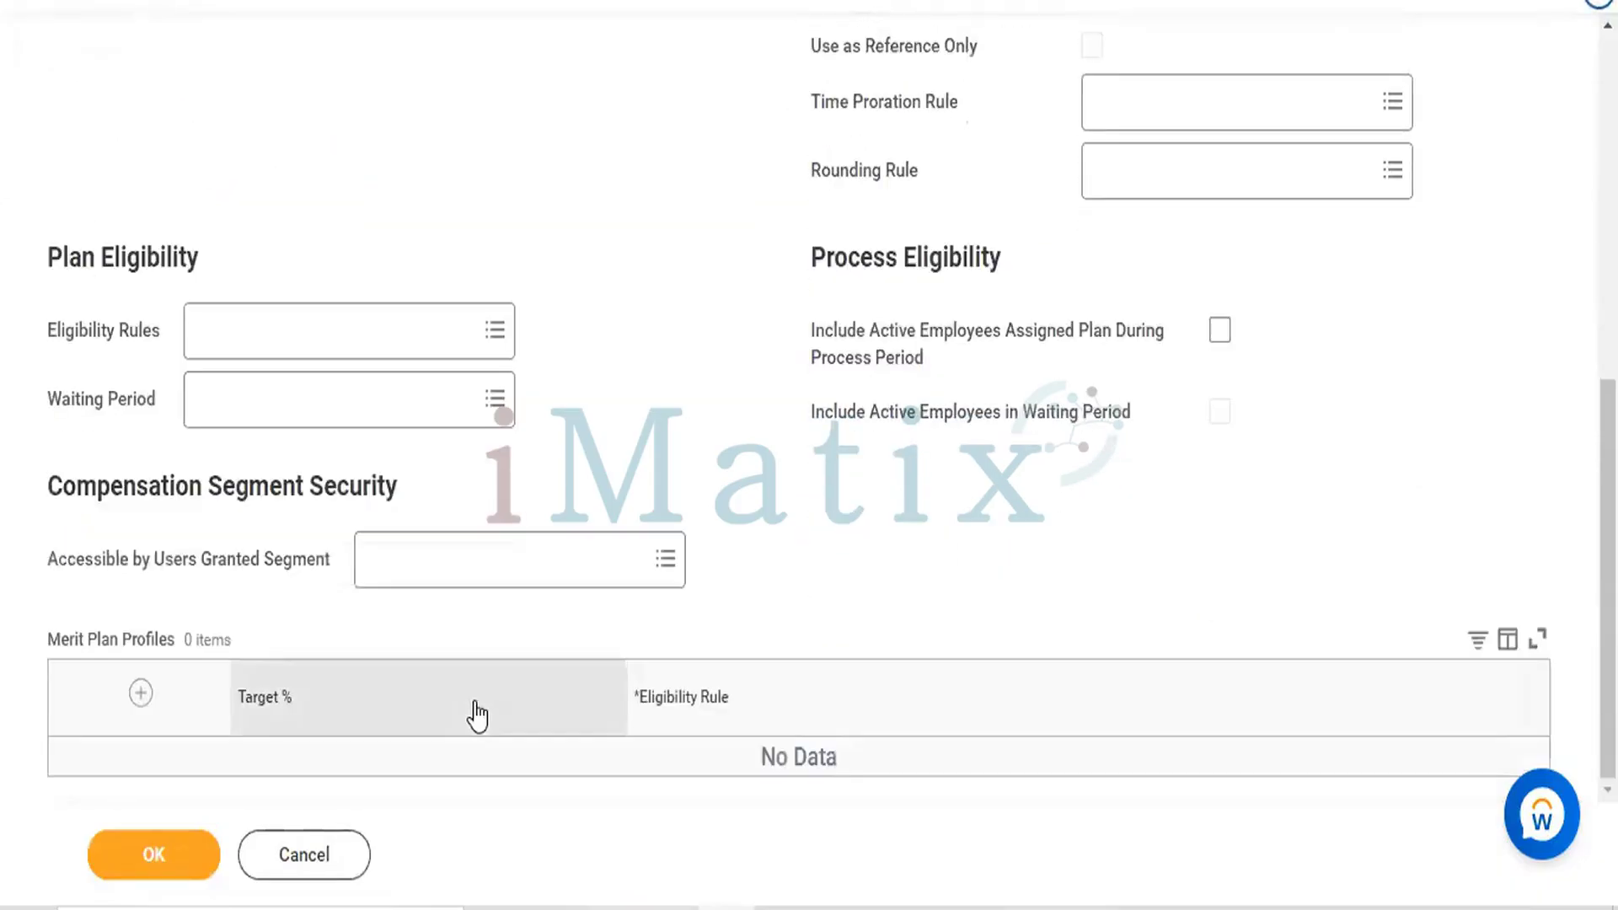
pyautogui.scroll(10, 770, 196)
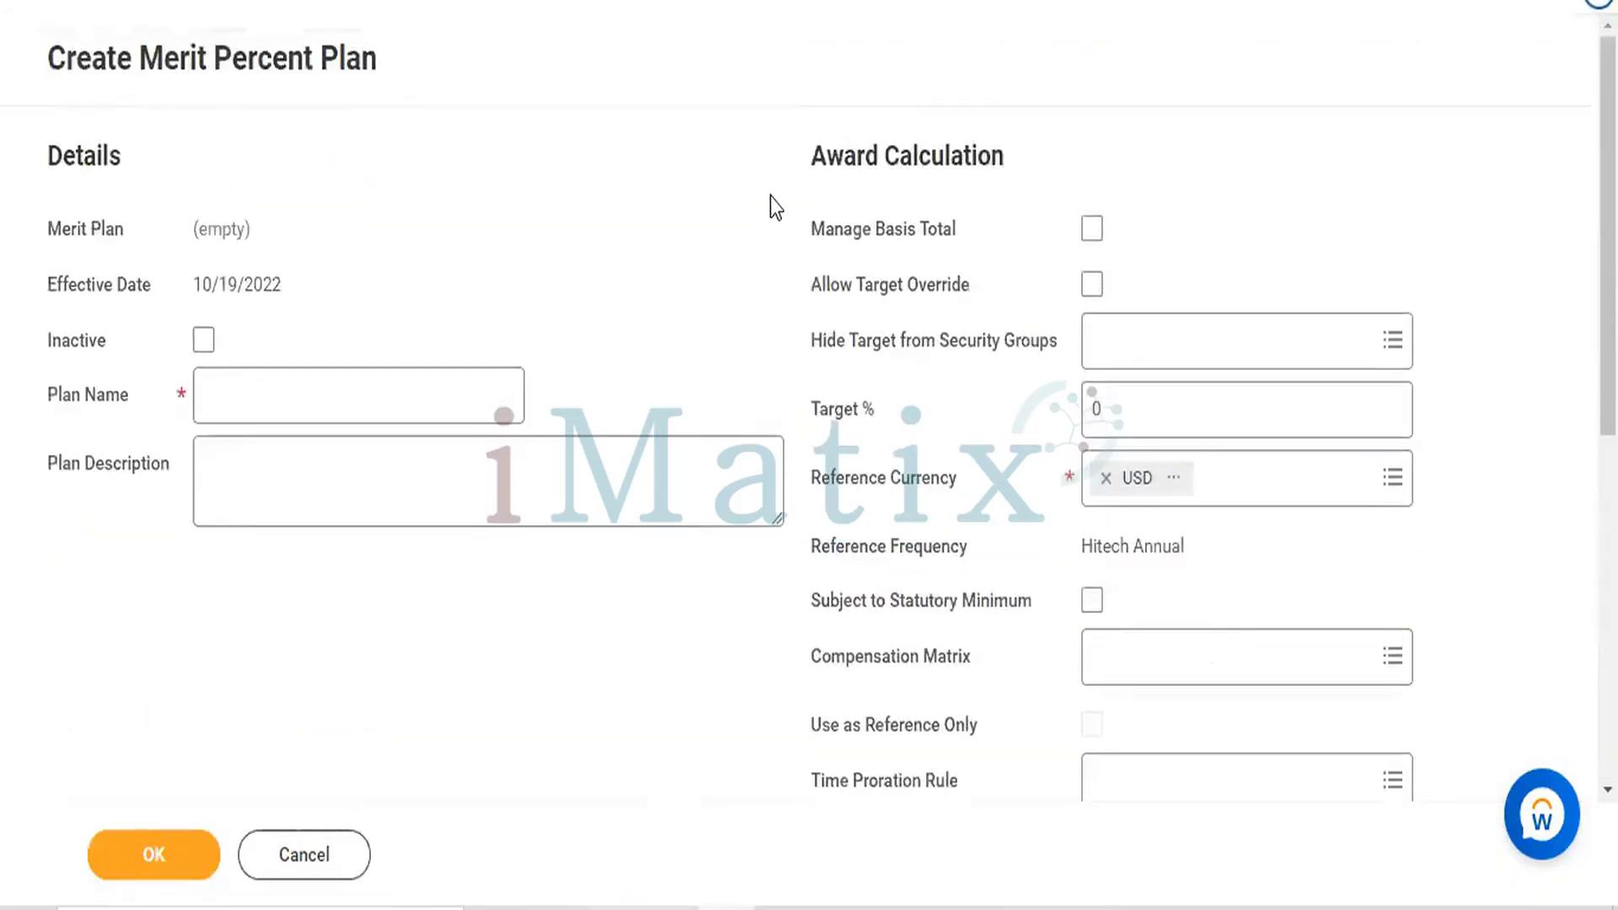
pyautogui.click(341, 400)
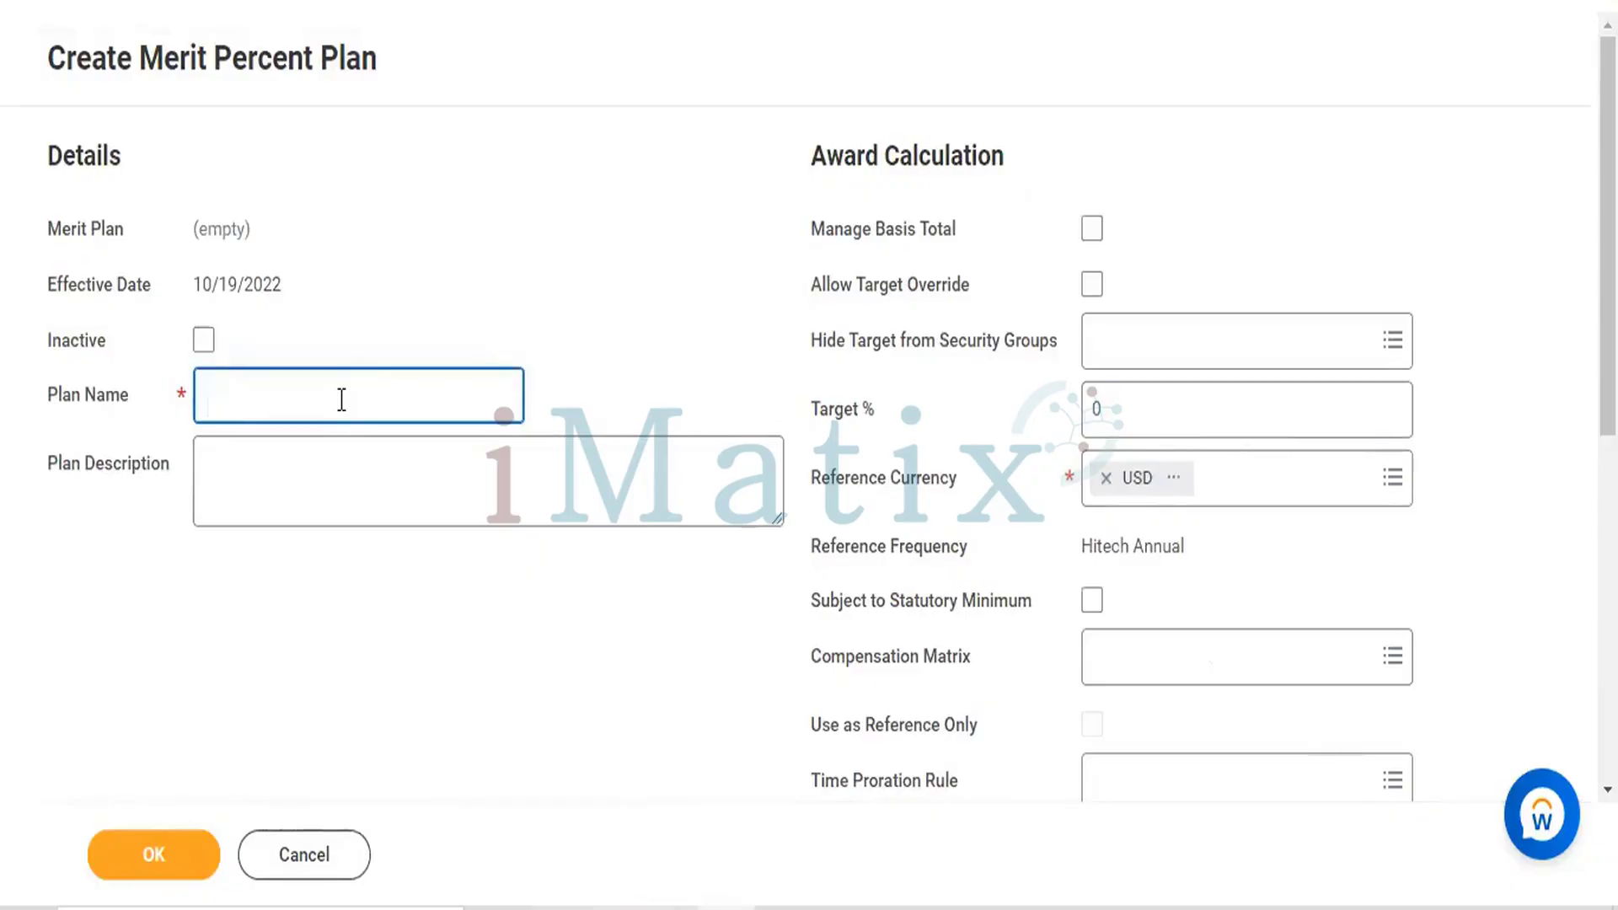
pyautogui.write('Best')
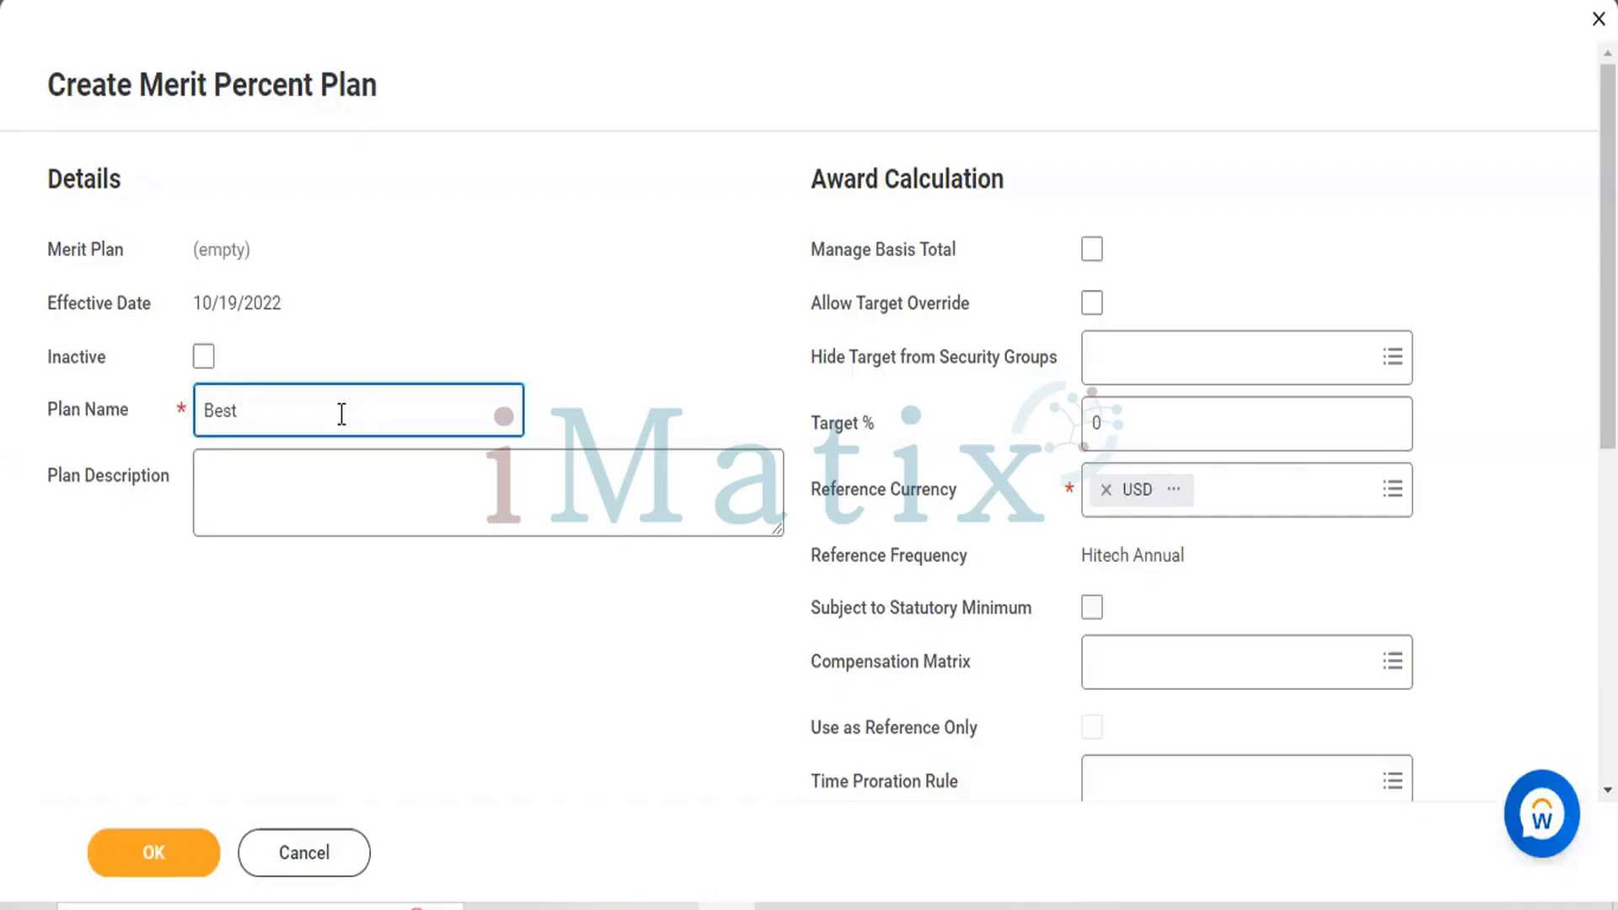
pyautogui.write('Performance.')
pyautogui.write('()')
pyautogui.click(643, 792)
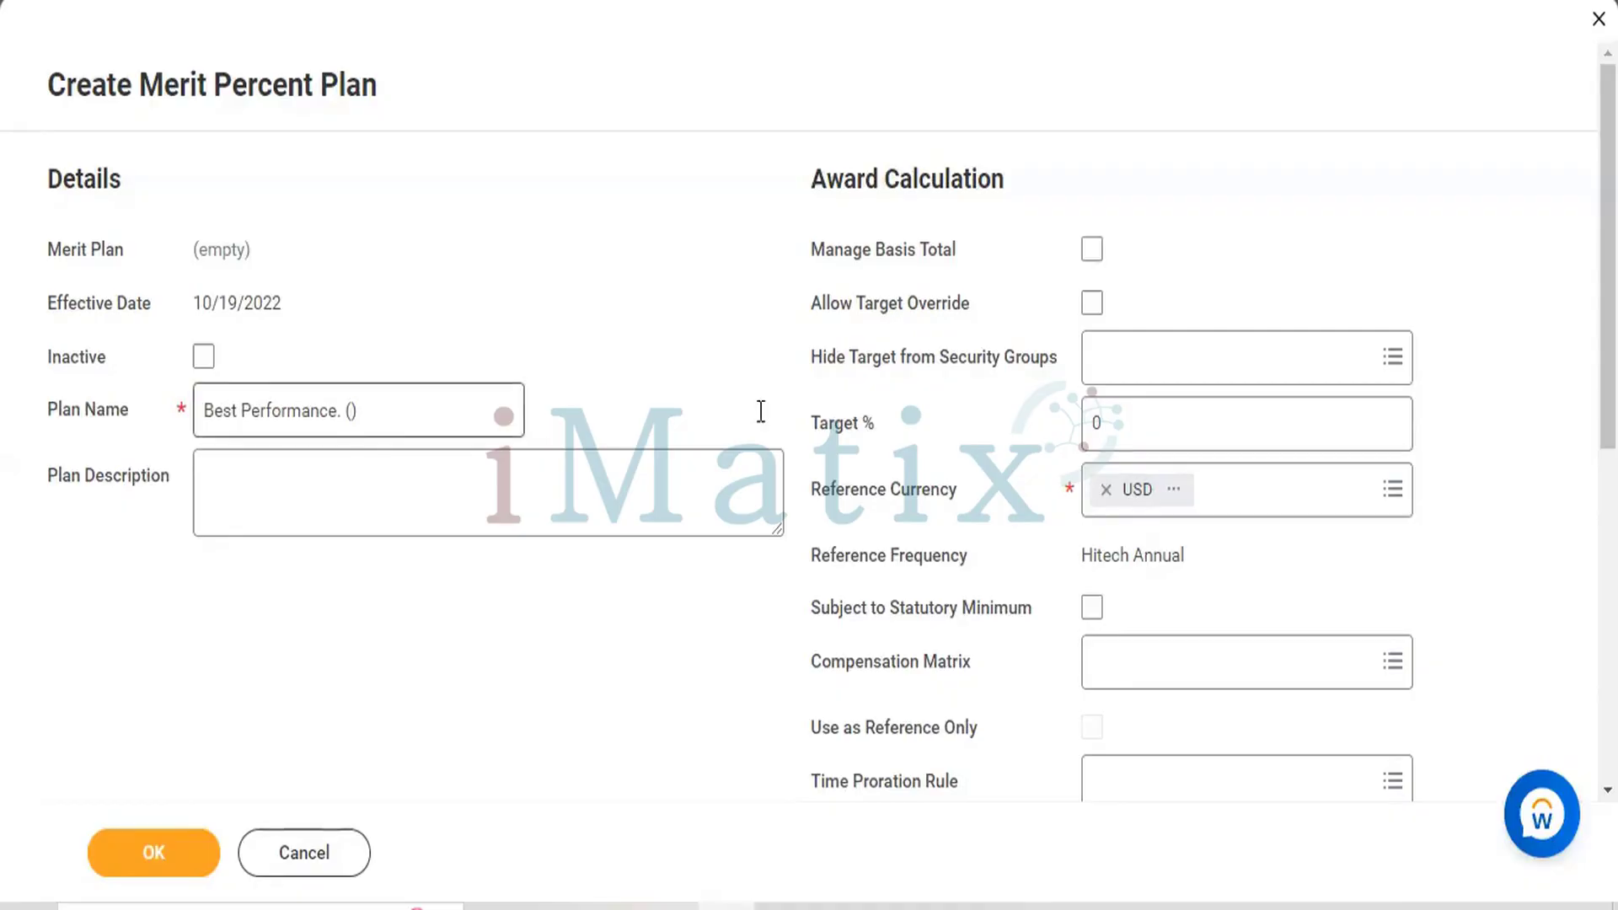
pyautogui.click(353, 414)
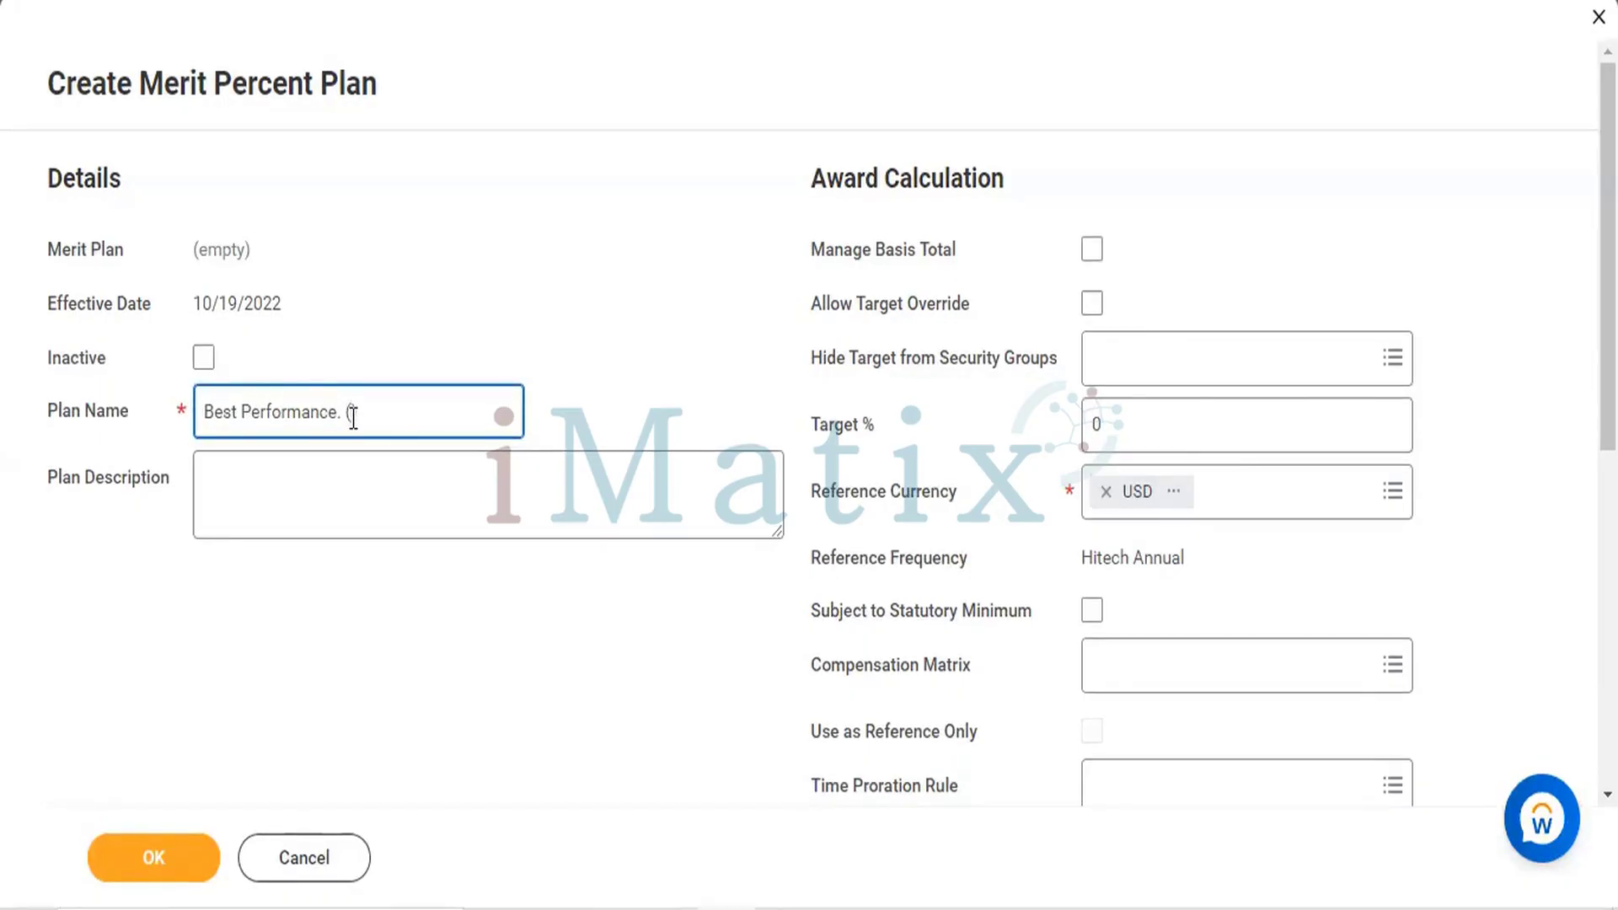
pyautogui.write('Ops Development')
# Copy "Best Performance." from the Plan Name into the Plan Description and add a blank line below it.
pyautogui.click(363, 532)
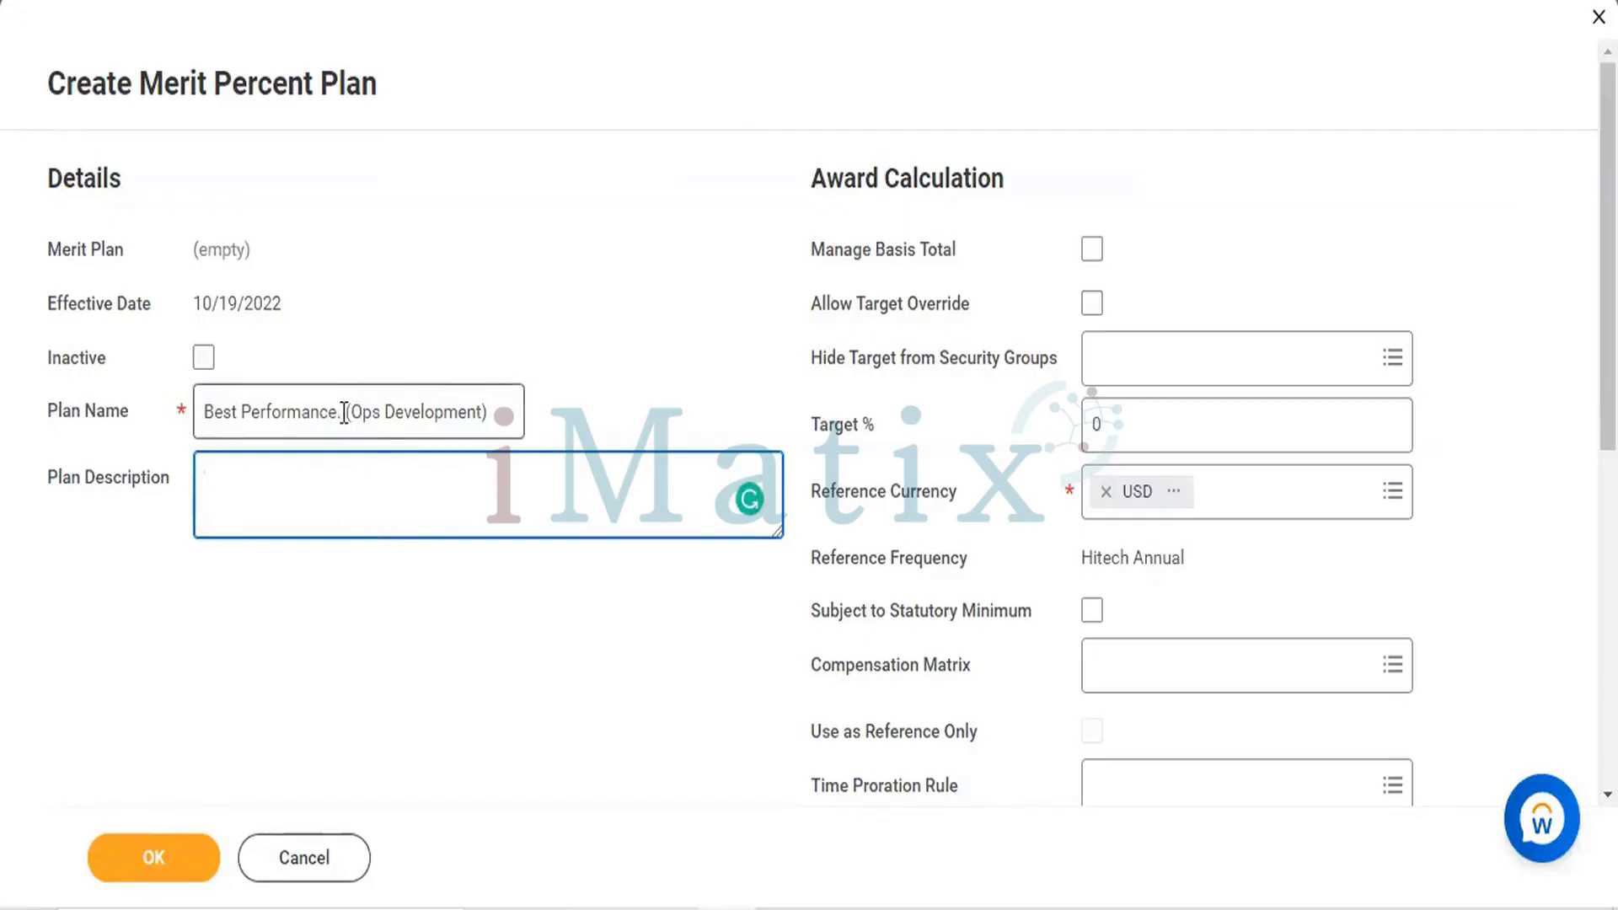
pyautogui.moveTo(344, 415); pyautogui.dragTo(163, 422)
pyautogui.hotkey('ctrl', 'c')
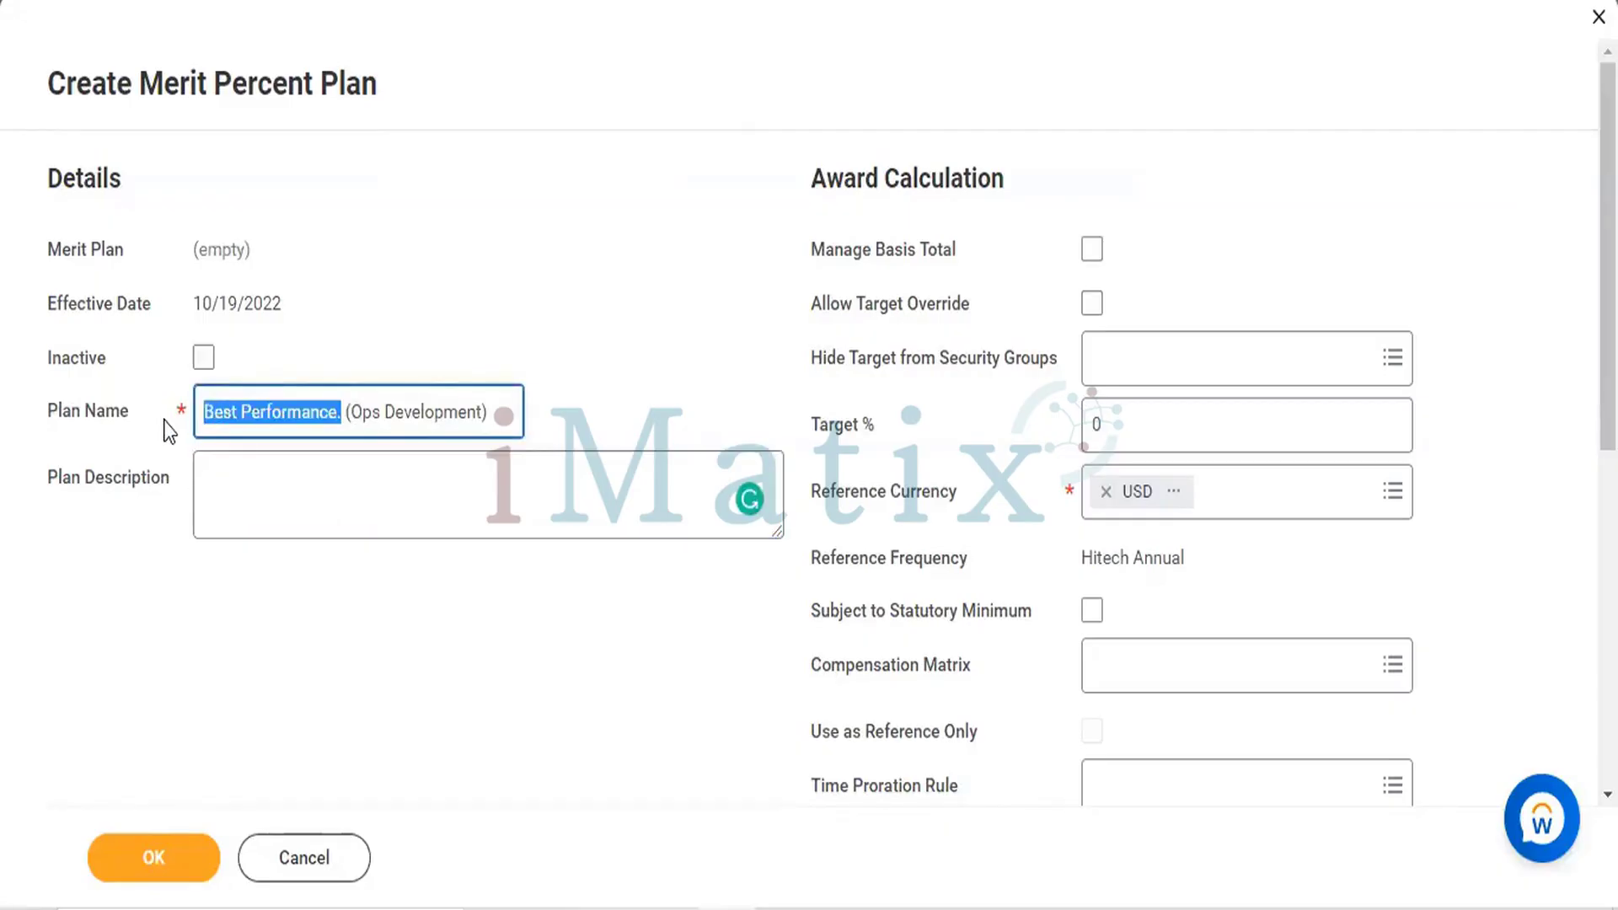
pyautogui.click(256, 478)
pyautogui.hotkey('ctrl', 'v')
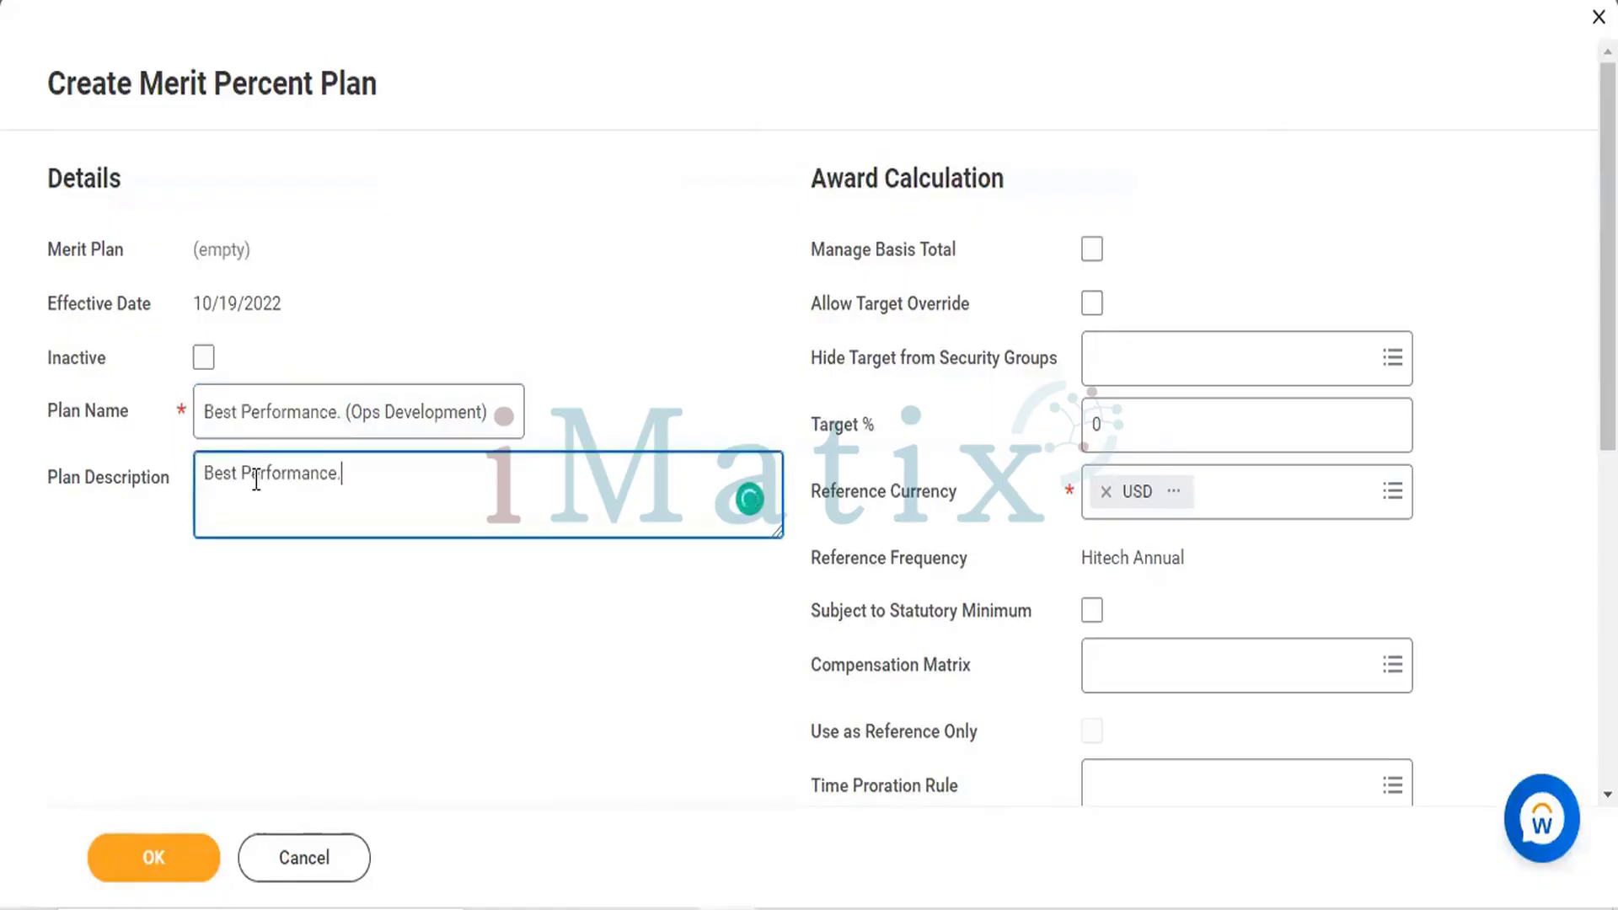
pyautogui.press('Return')
pyautogui.press('Return')
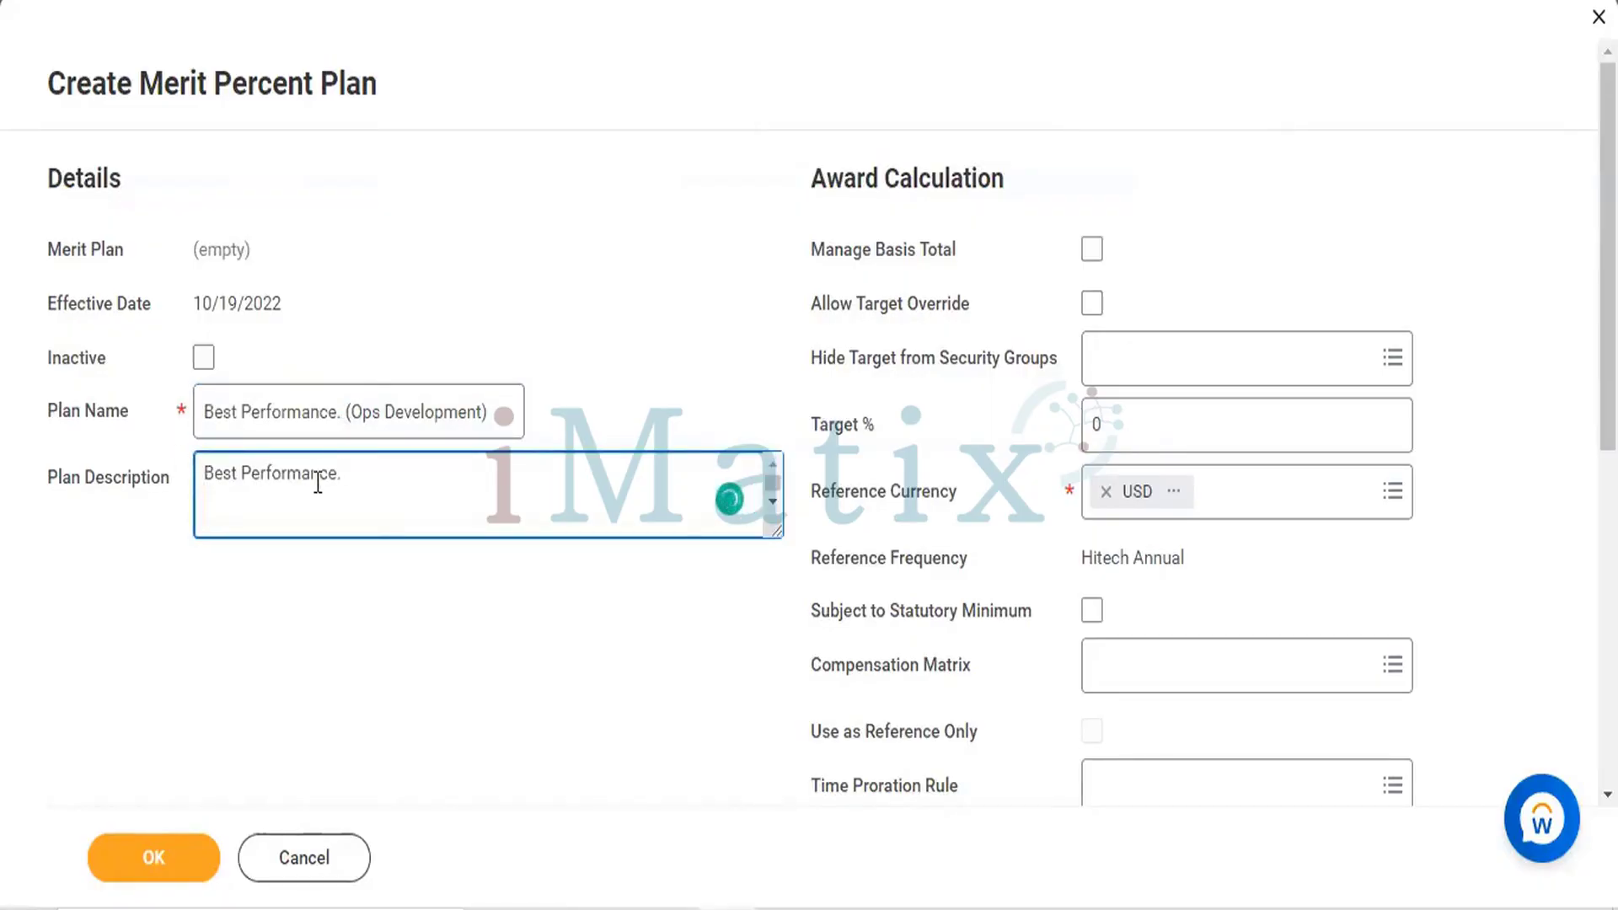
# Add "* Set a Target." and "* Task compelet with in the TAT." as lines in the Plan Description and start a third asterisk line.
pyautogui.write('*')
pyautogui.write('Set a Target.')
pyautogui.press('Return')
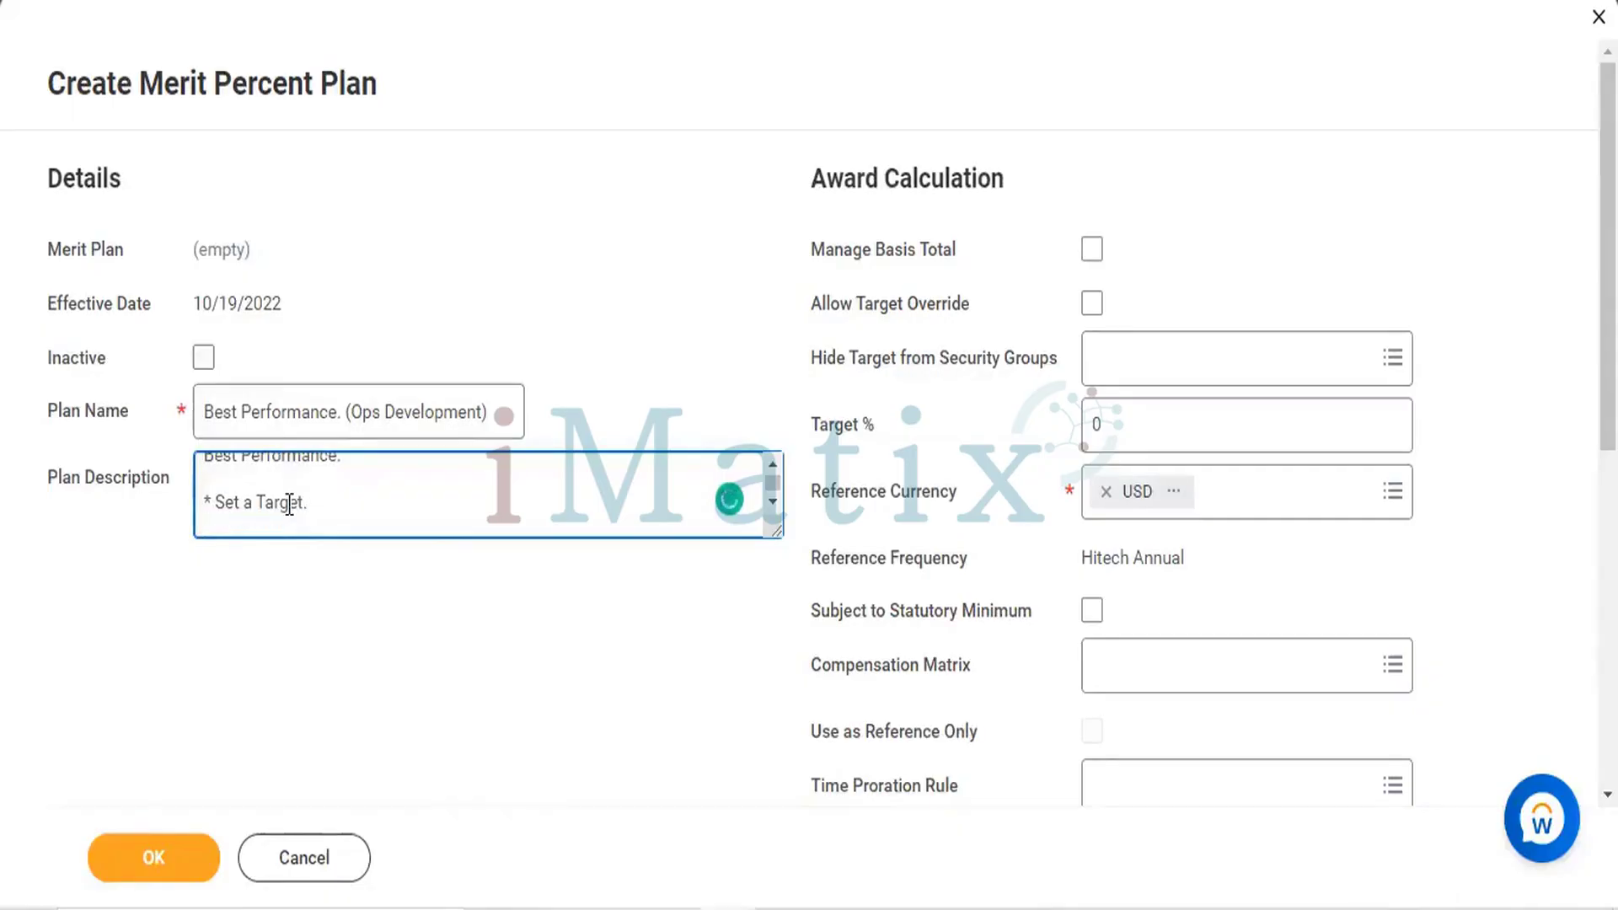
pyautogui.write('*')
pyautogui.write('W')
pyautogui.press('BackSpace')
pyautogui.write('Task')
pyautogui.write('compl')
pyautogui.press('BackSpace')
pyautogui.write('elet with in the ')
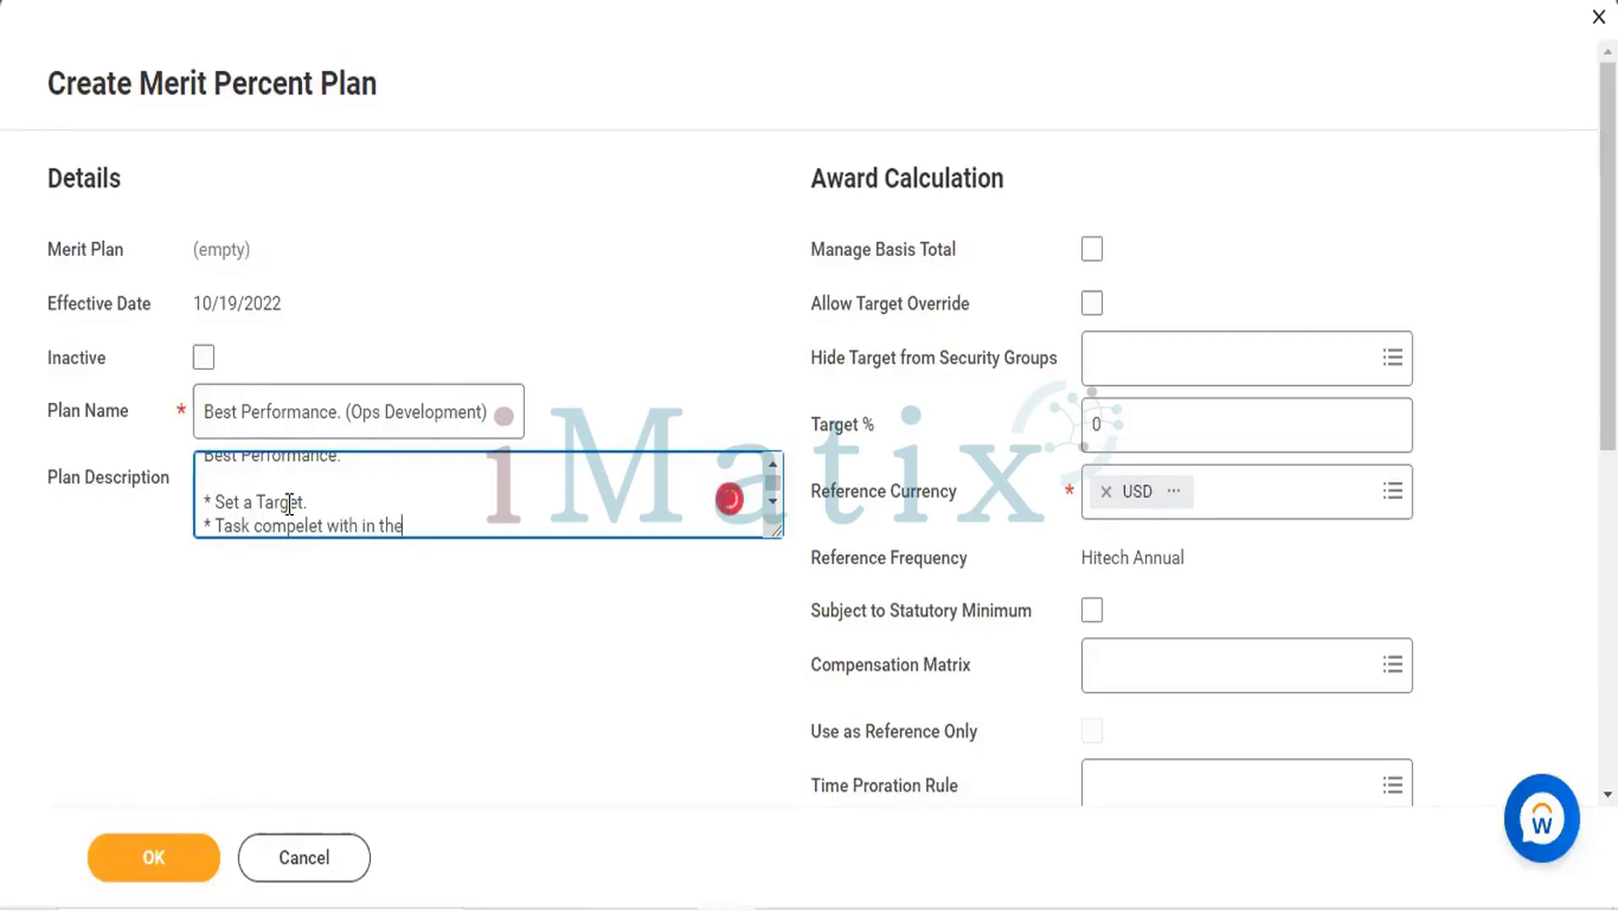
pyautogui.write('TAT.')
pyautogui.press('Return')
pyautogui.write('*')
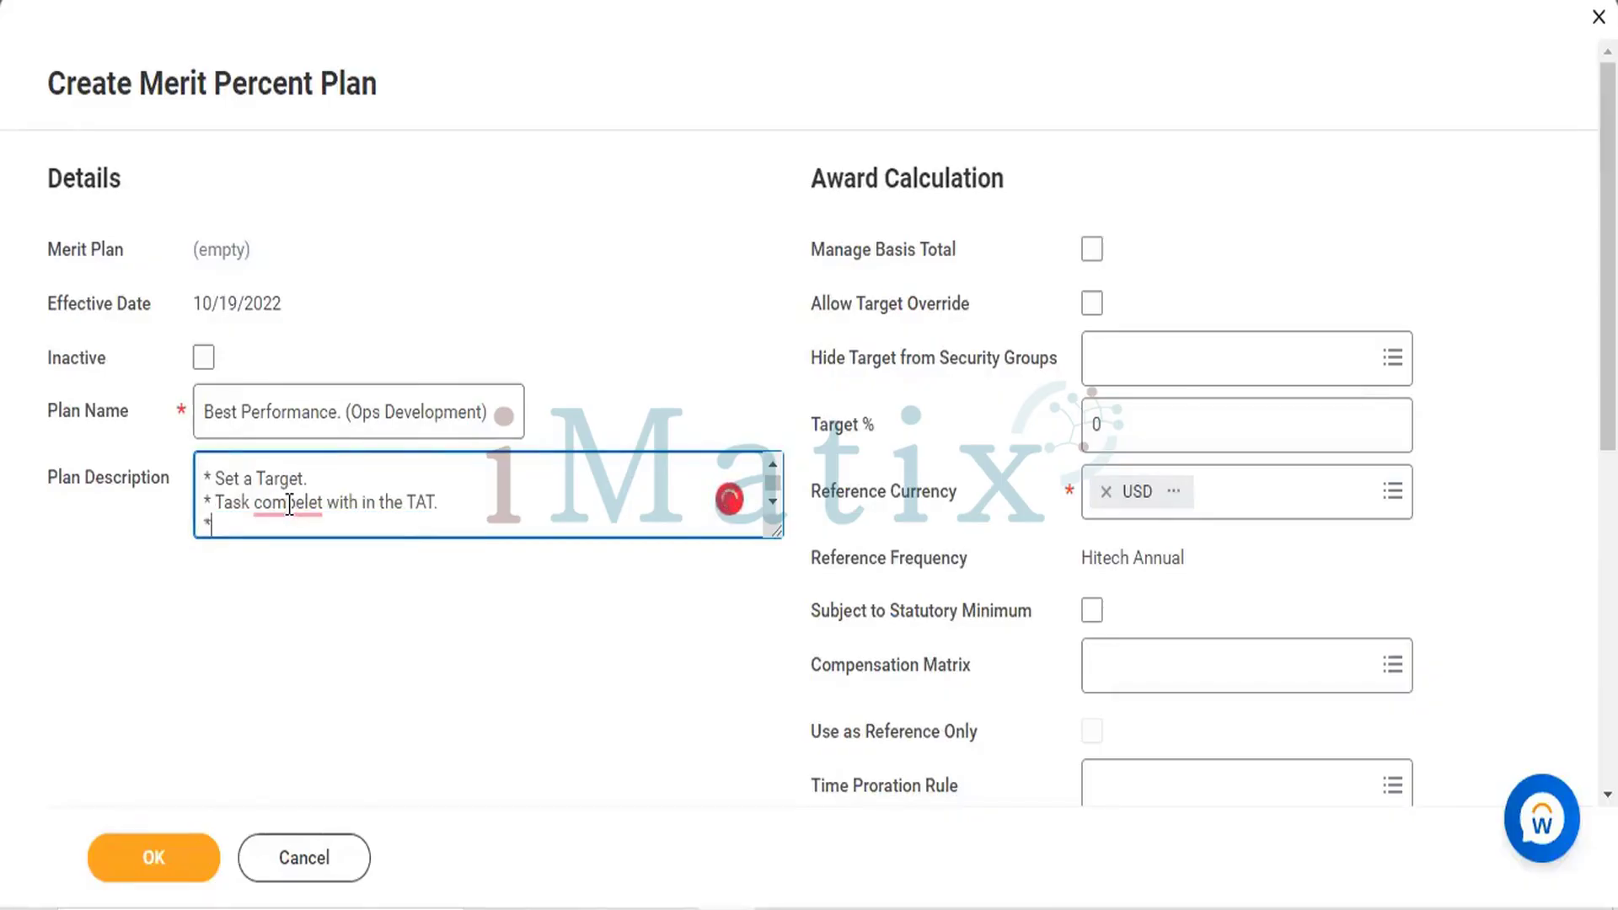
# Apply the suggested spelling corrections "complete" and "within" to the second bullet of the Plan Description.
pyautogui.moveTo(289, 504)
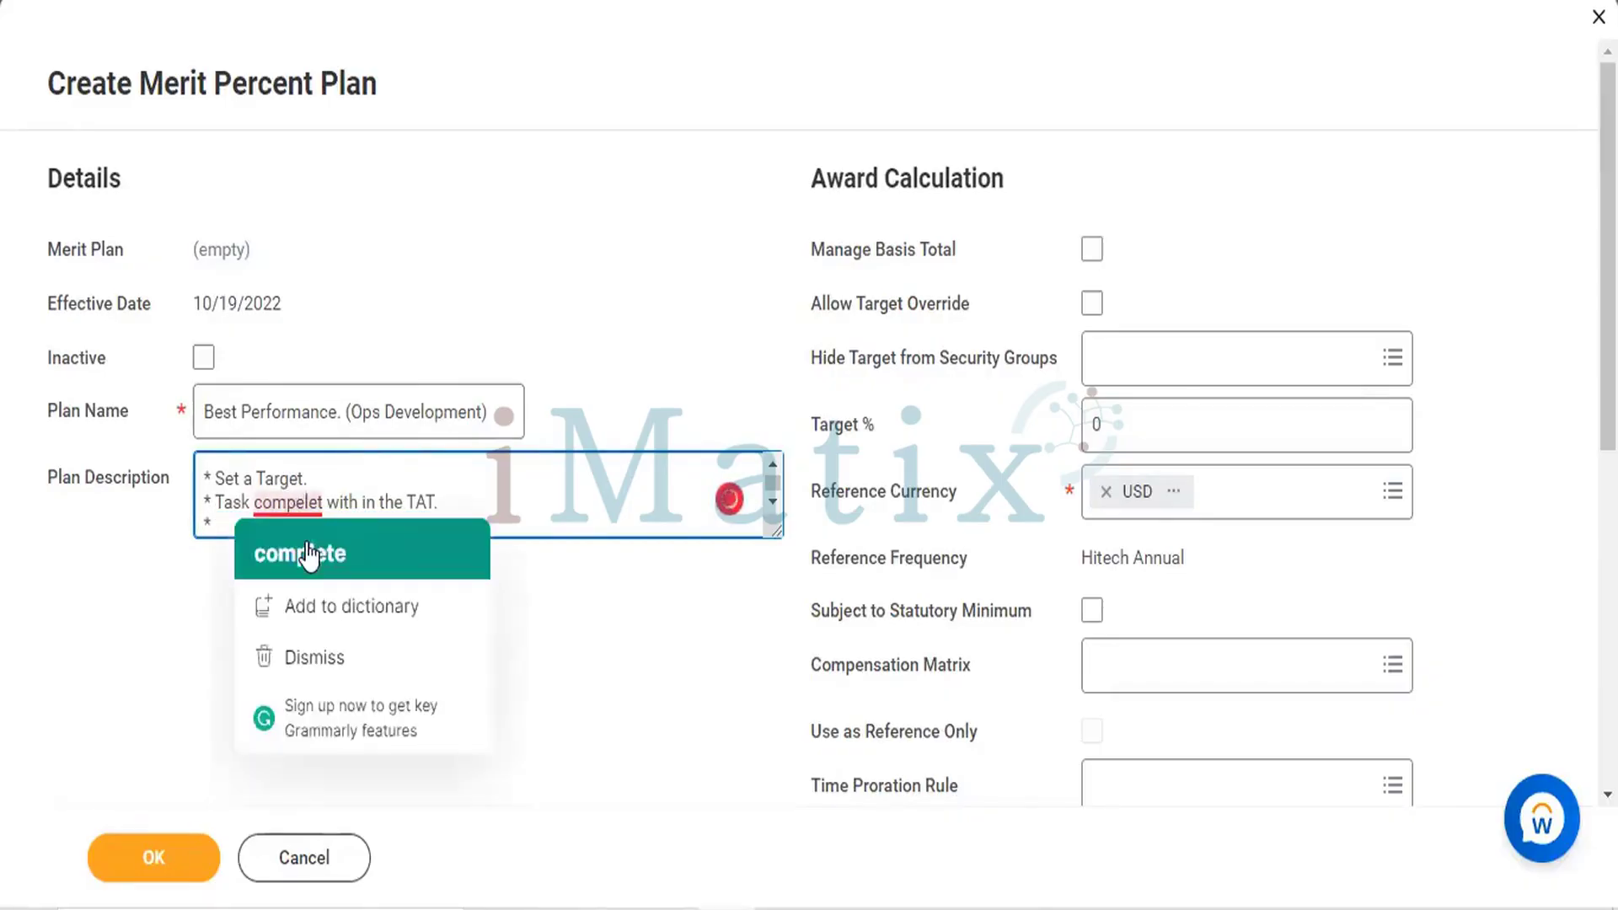
pyautogui.click(267, 536)
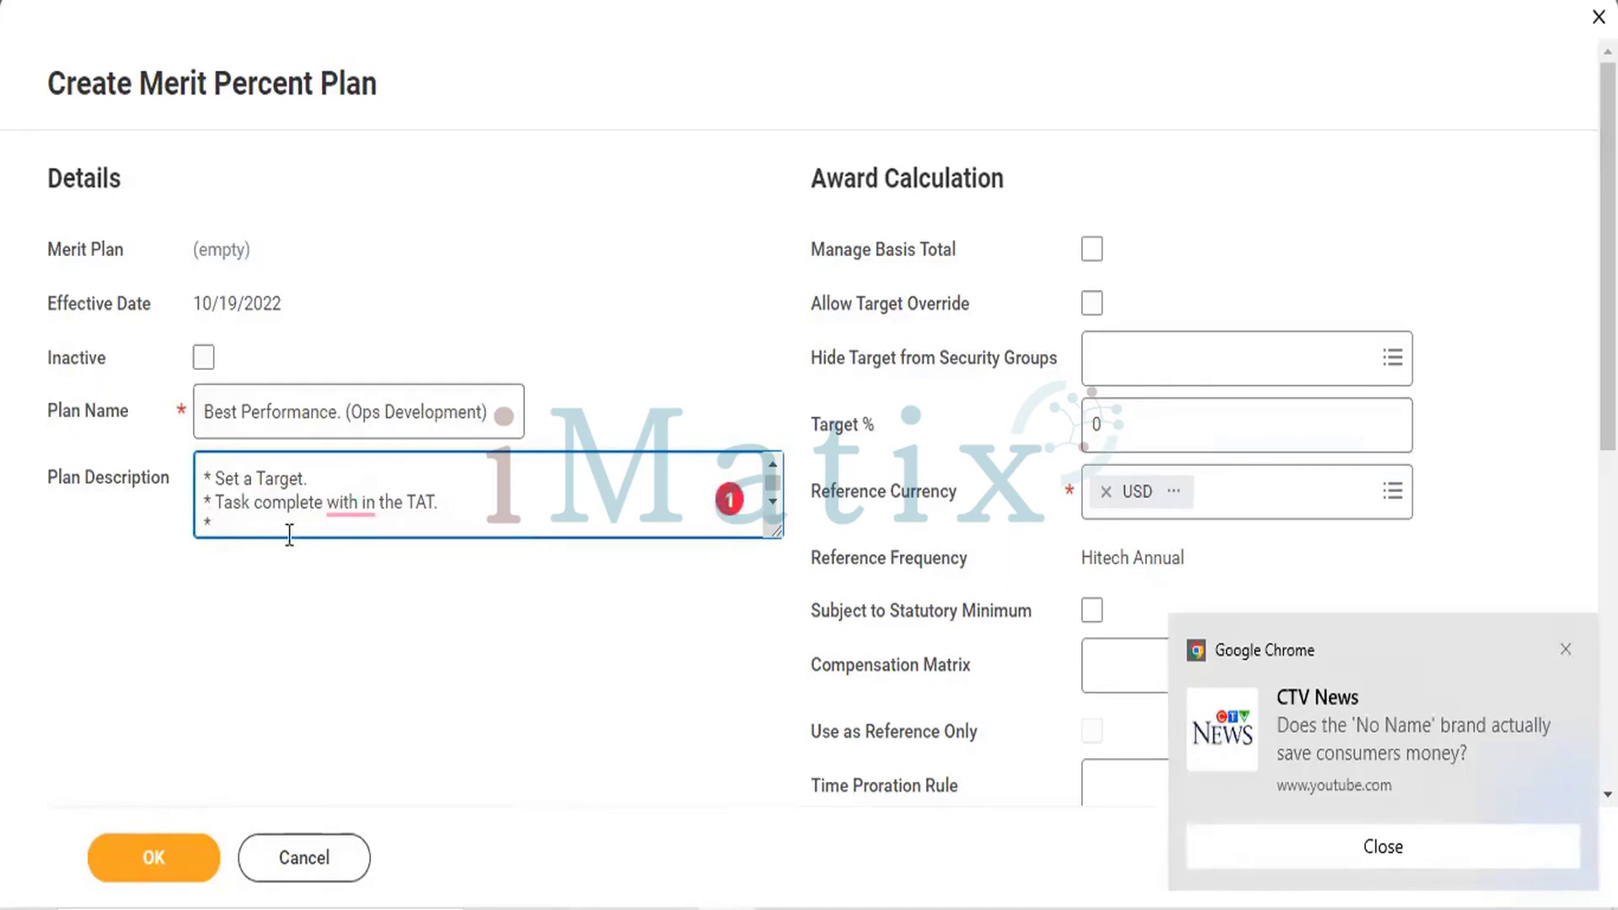
pyautogui.moveTo(363, 493)
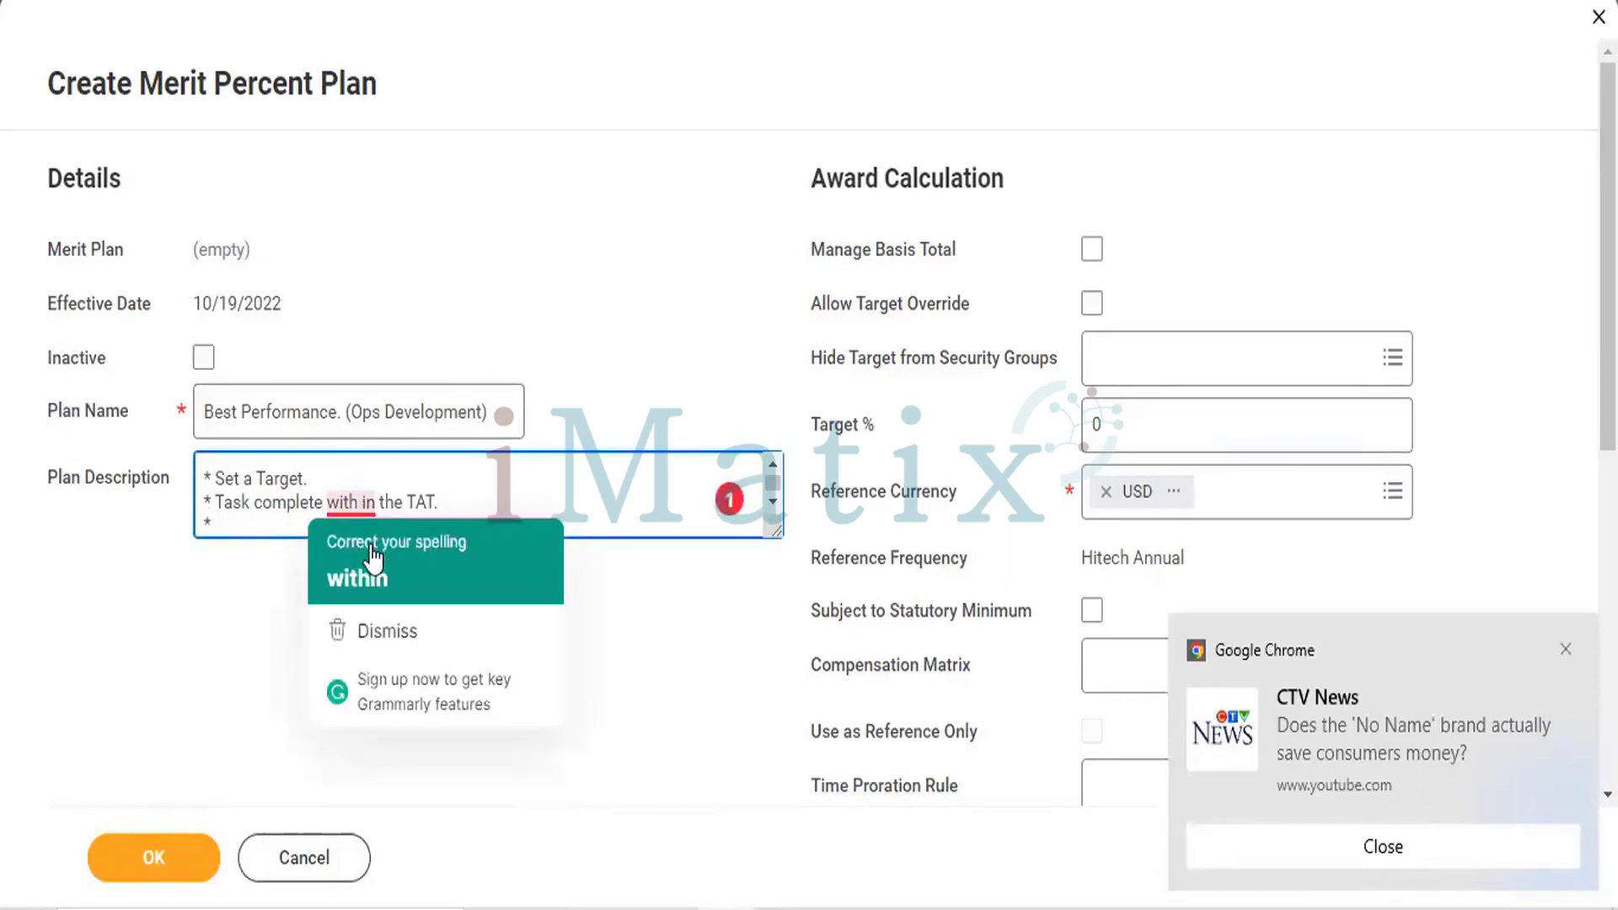
pyautogui.click(359, 573)
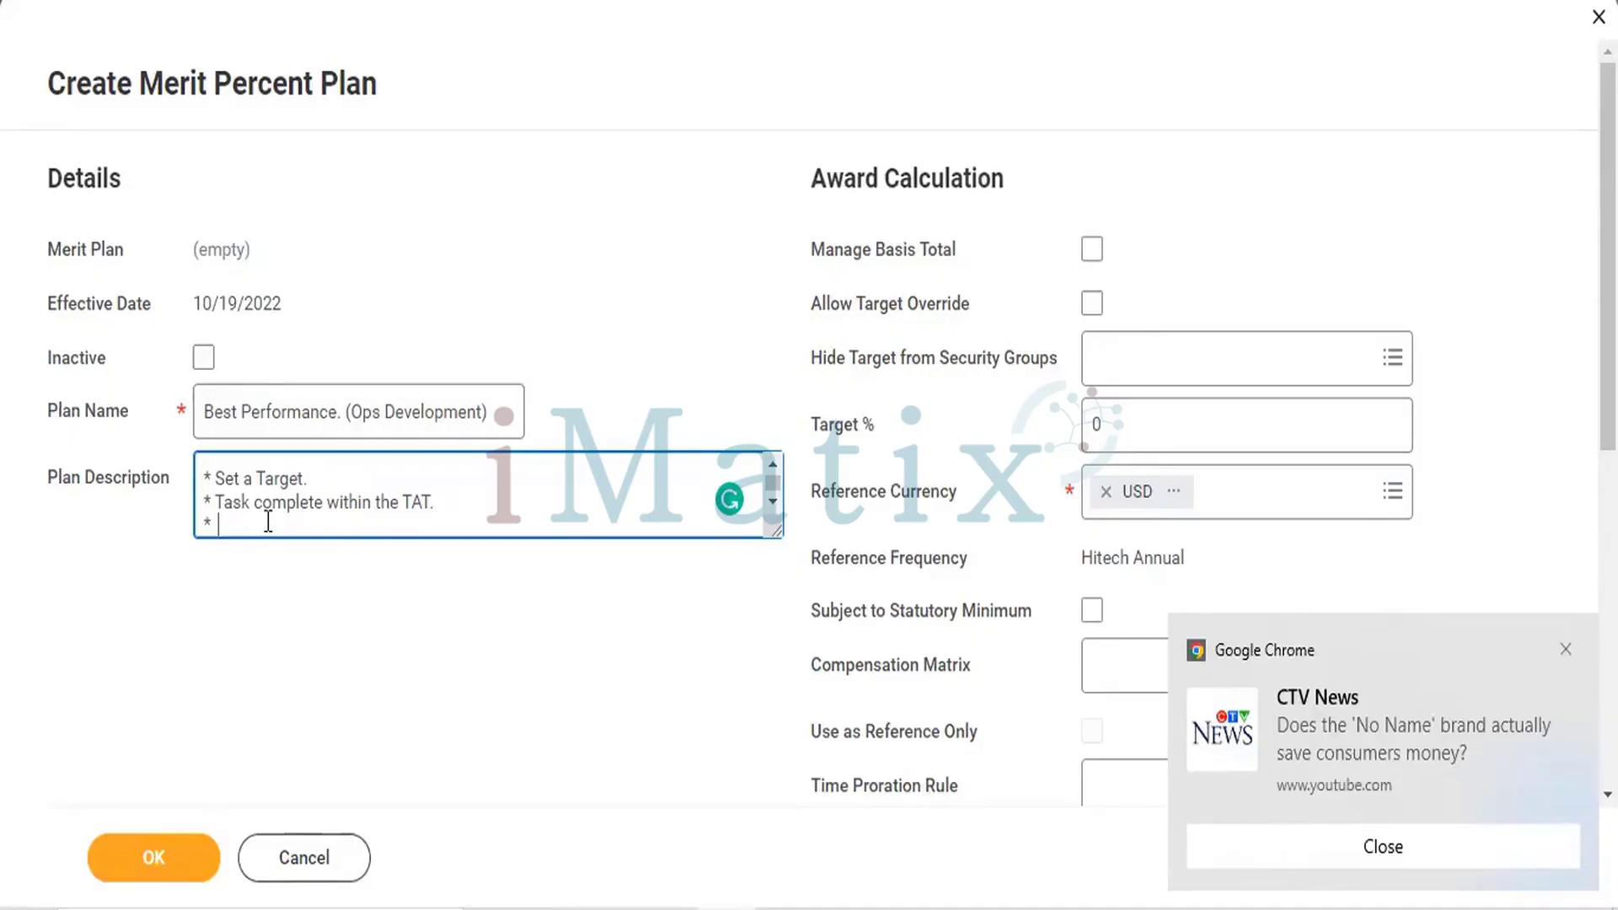
# Fill in the third bullet of the Plan Description with "Target vs Achiv." and start a new line.
pyautogui.click(708, 858)
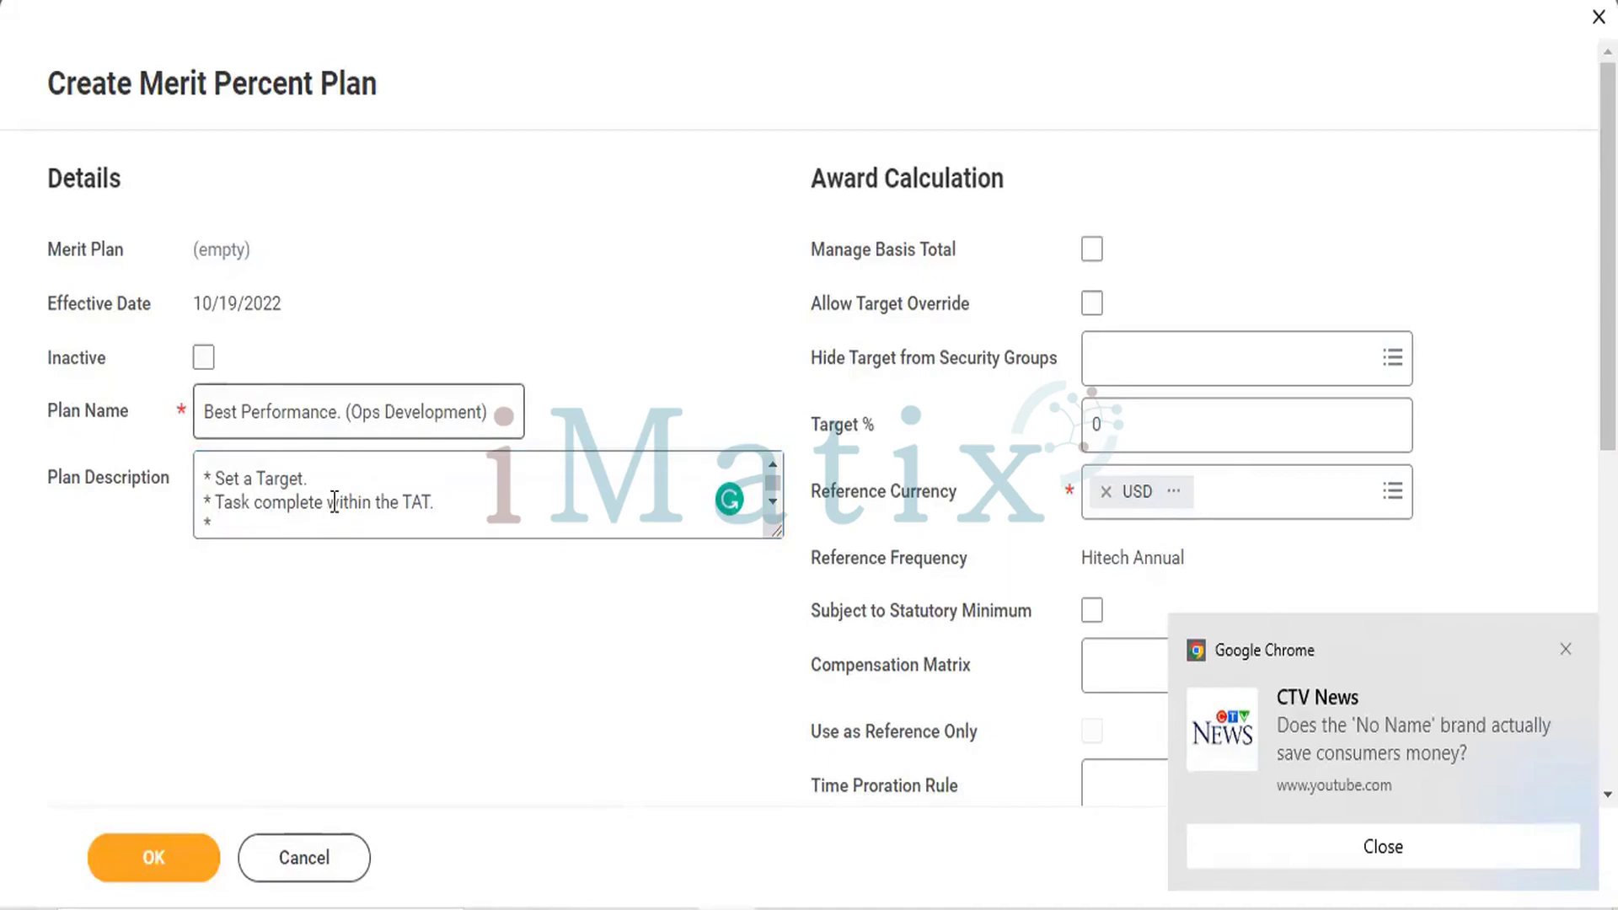
pyautogui.click(290, 524)
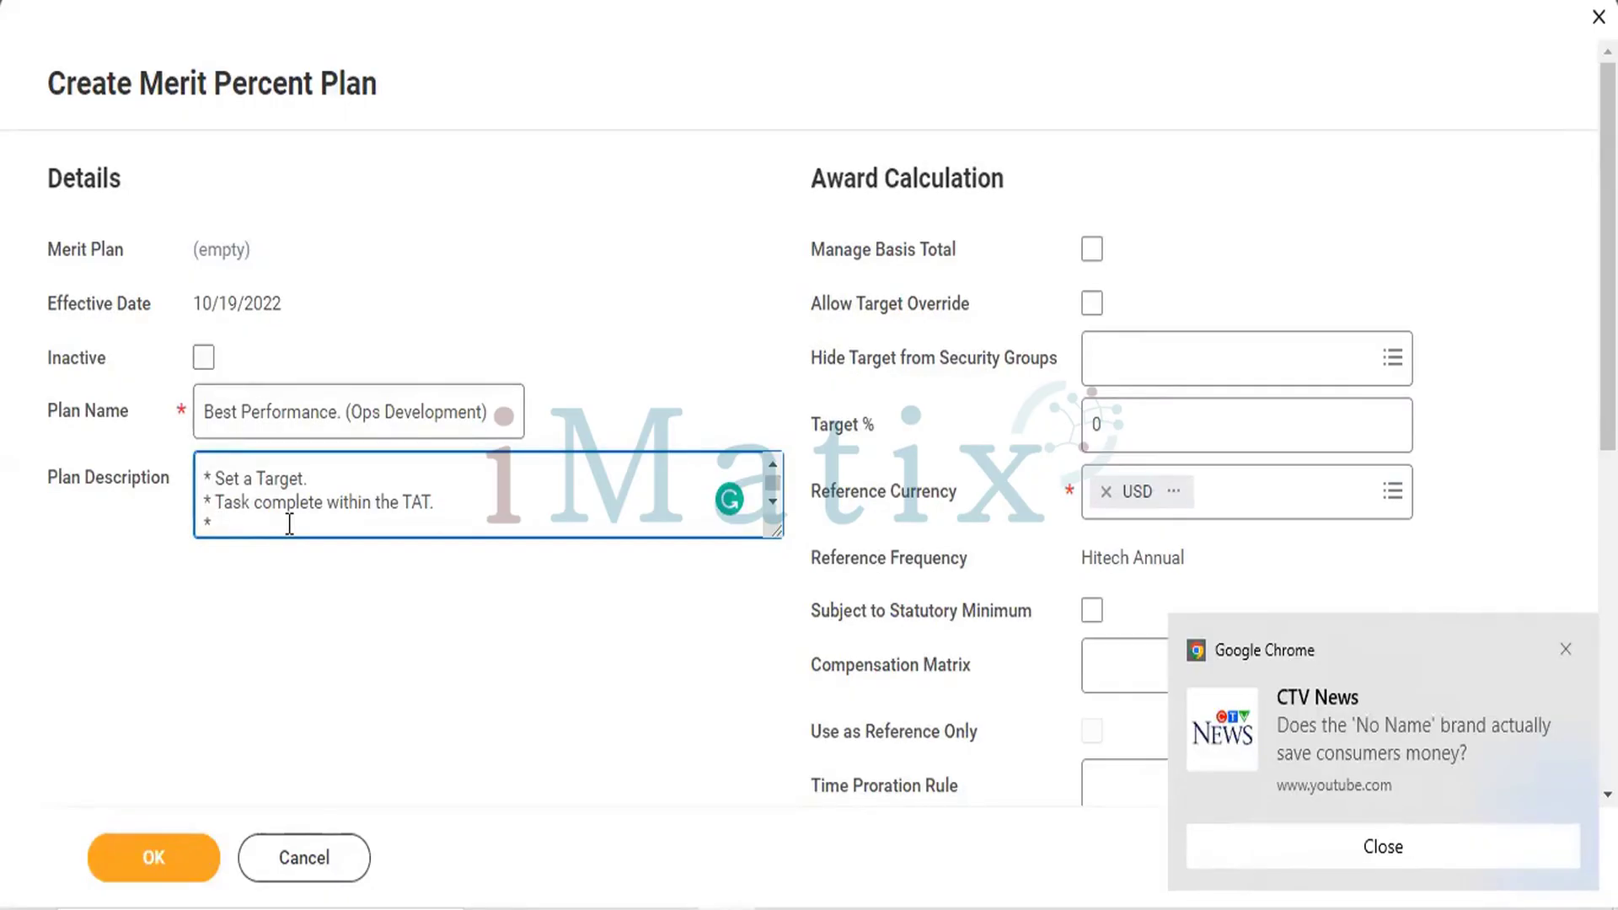
pyautogui.write('Target vs Achiv.')
pyautogui.press('Return')
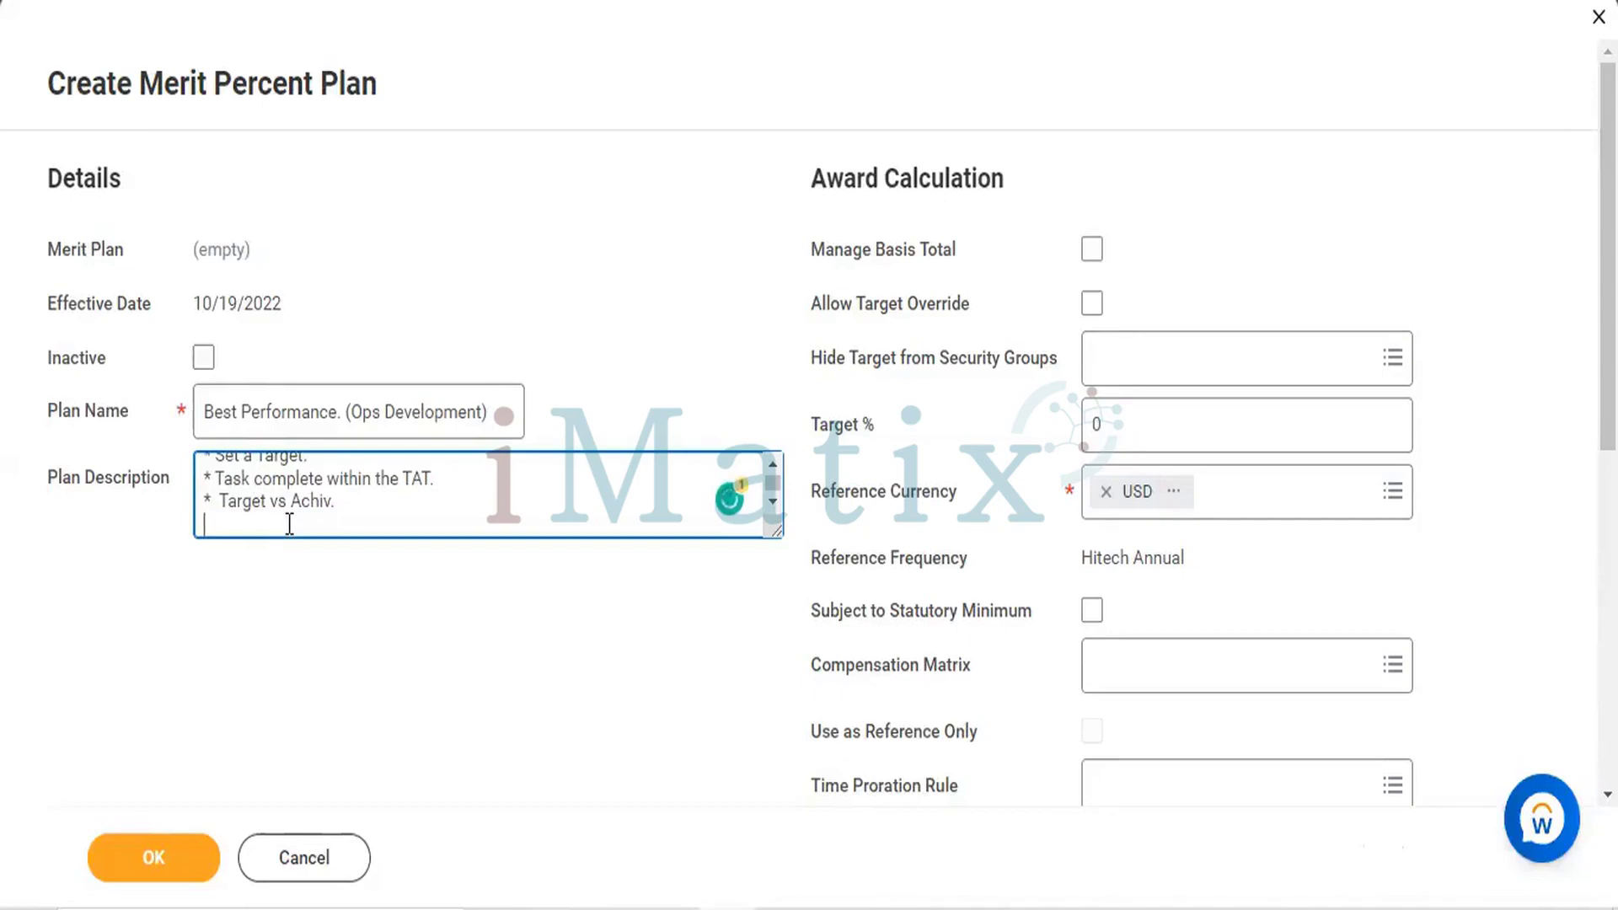
# Add three placeholder bullets to the Plan Description, each reading "xxxxxxxx xxxxxx xxxxxx".
pyautogui.write('*')
pyautogui.write(':')
pyautogui.write('xxxxxxxx')
pyautogui.write(' xxxxxx x')
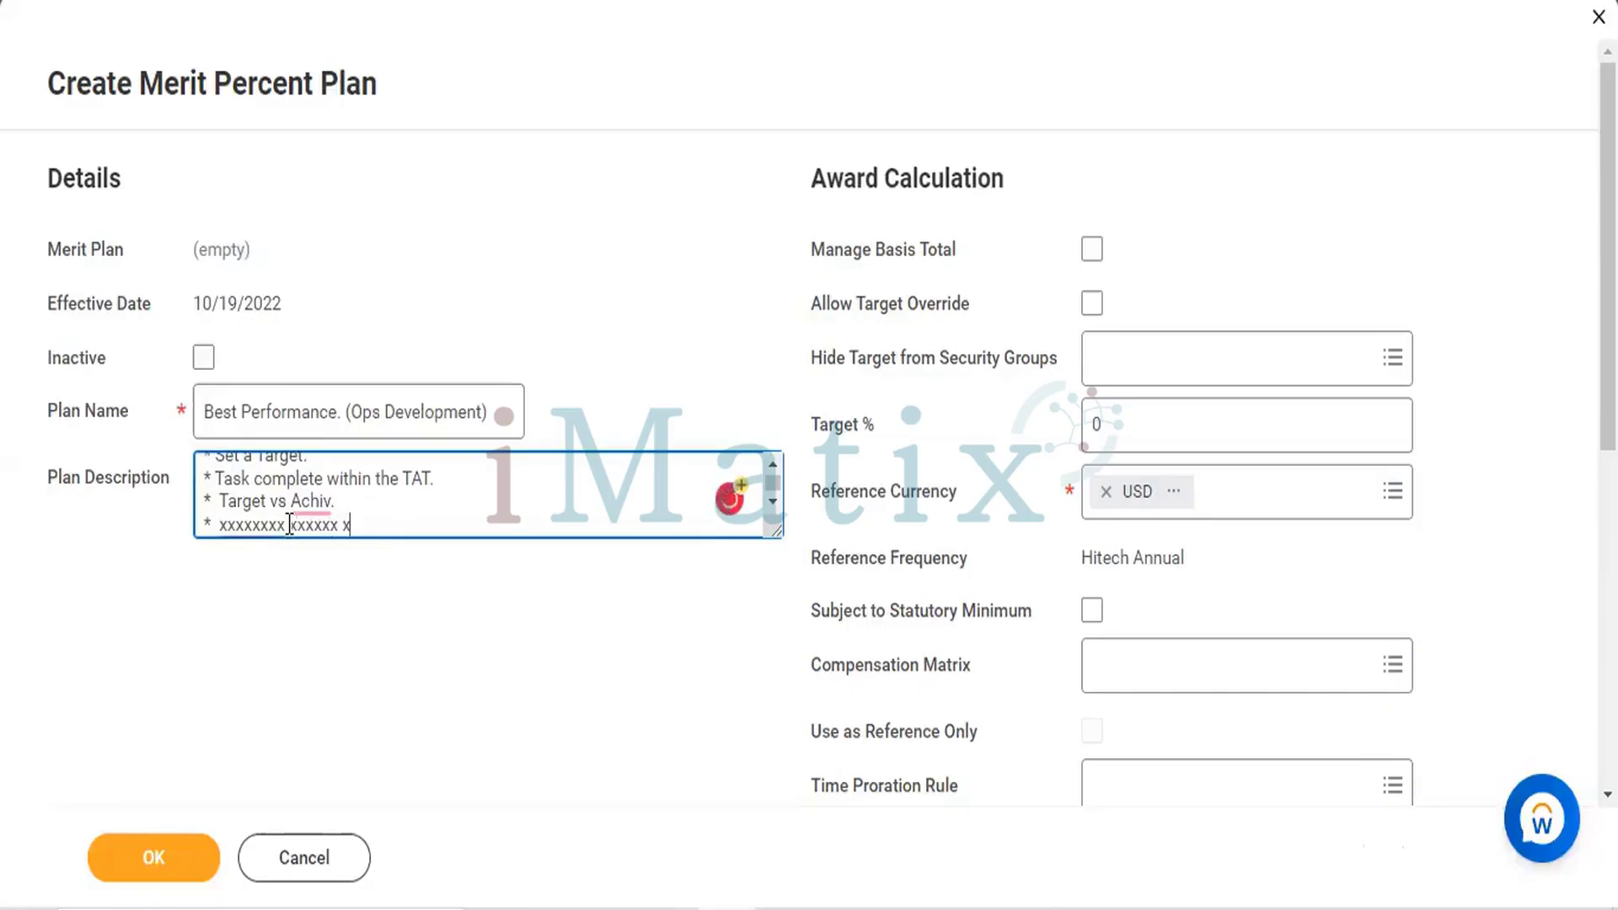
pyautogui.write('xxxxx')
pyautogui.press('Return')
pyautogui.write('*')
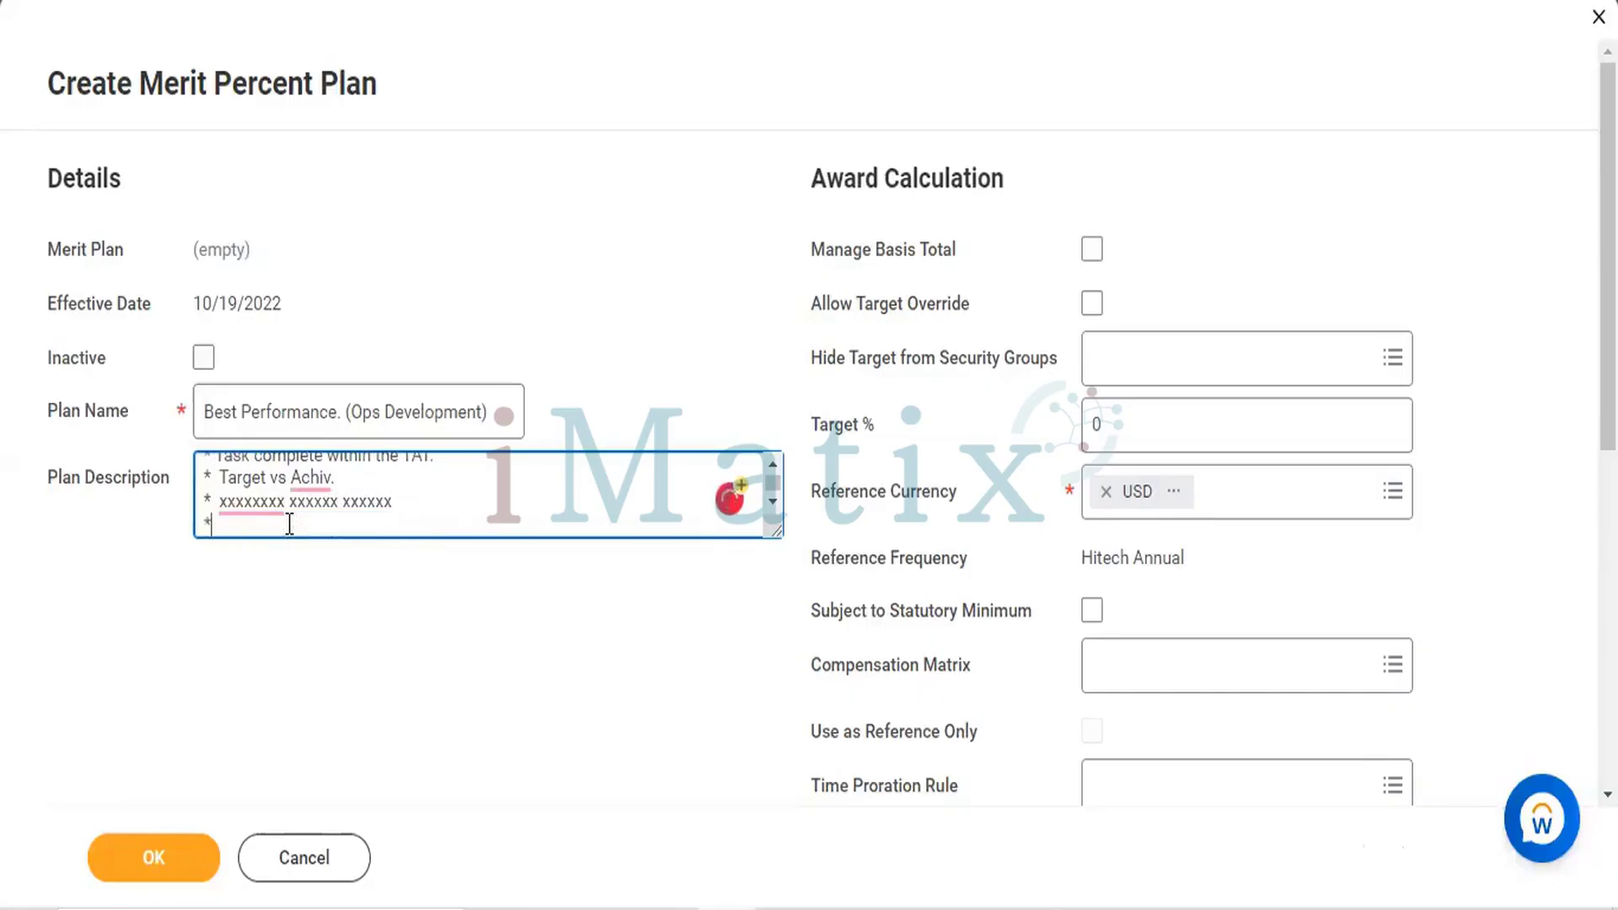
pyautogui.write(' xxxxxxxx')
pyautogui.write('xxxxxx xxxxxx')
pyautogui.press('Return')
pyautogui.write('*')
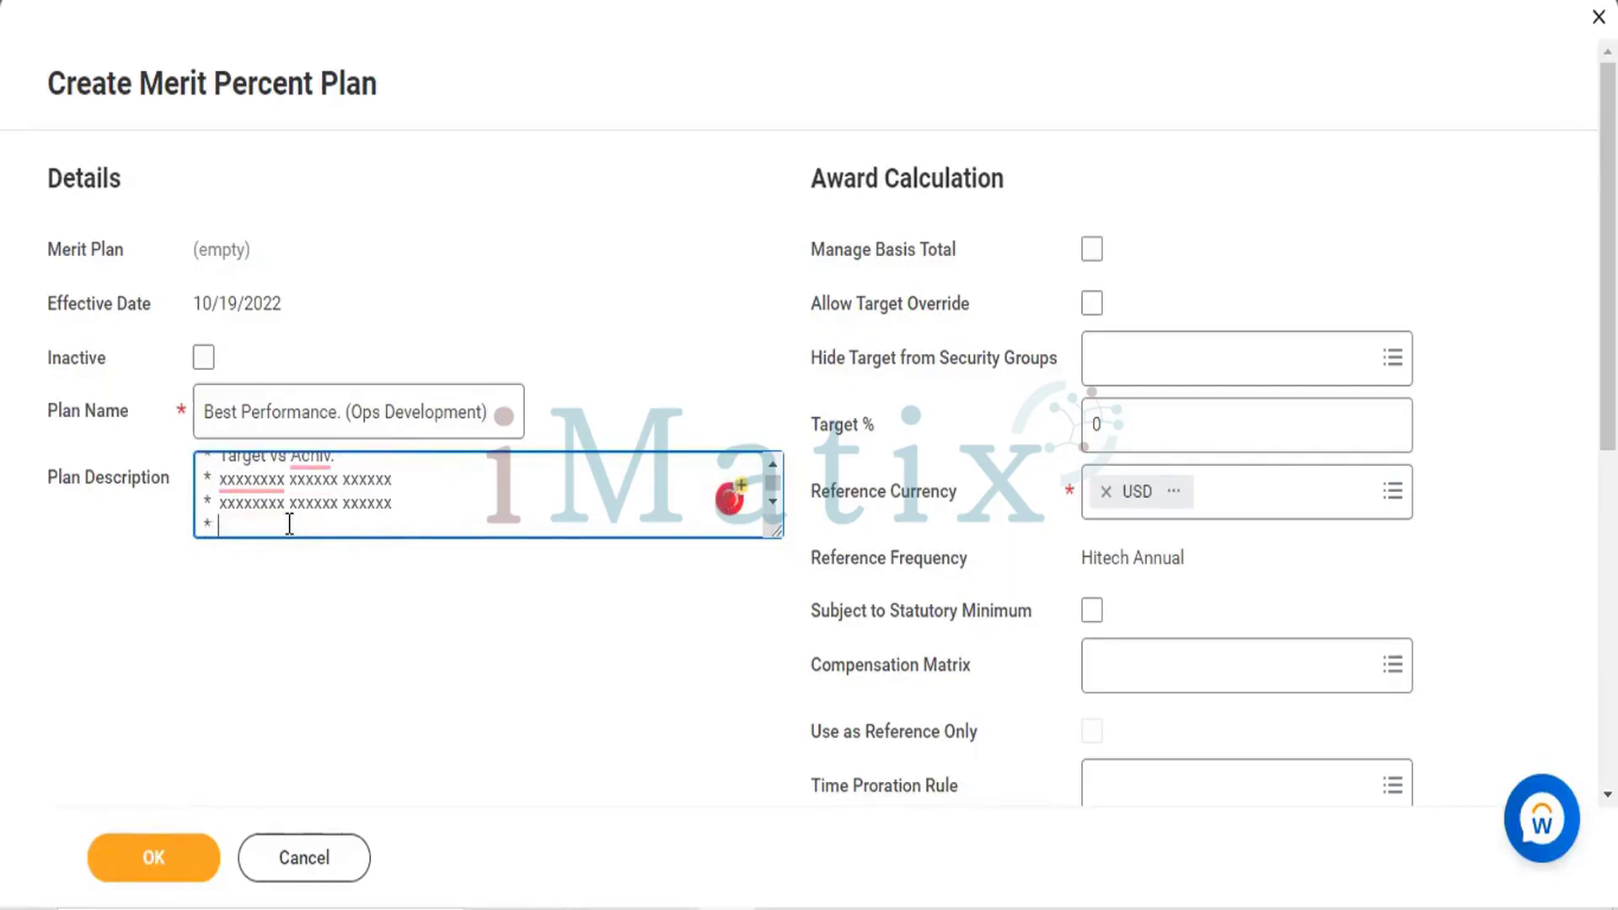
pyautogui.write(' xxxxxxxx xxxxxx xxxxxx')
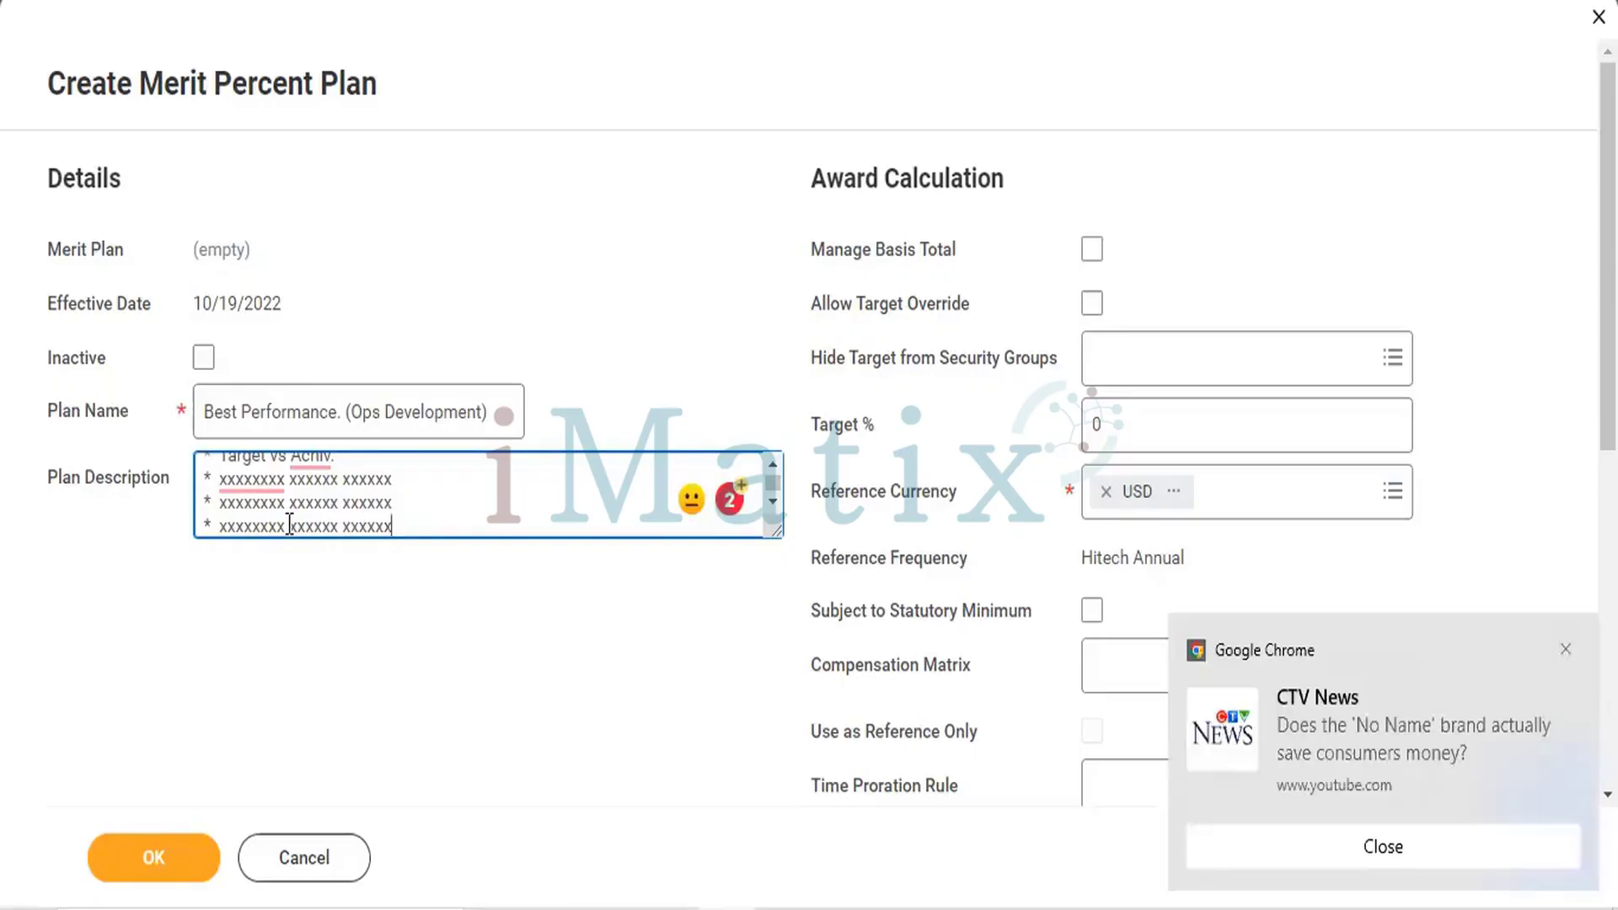
pyautogui.click(581, 275)
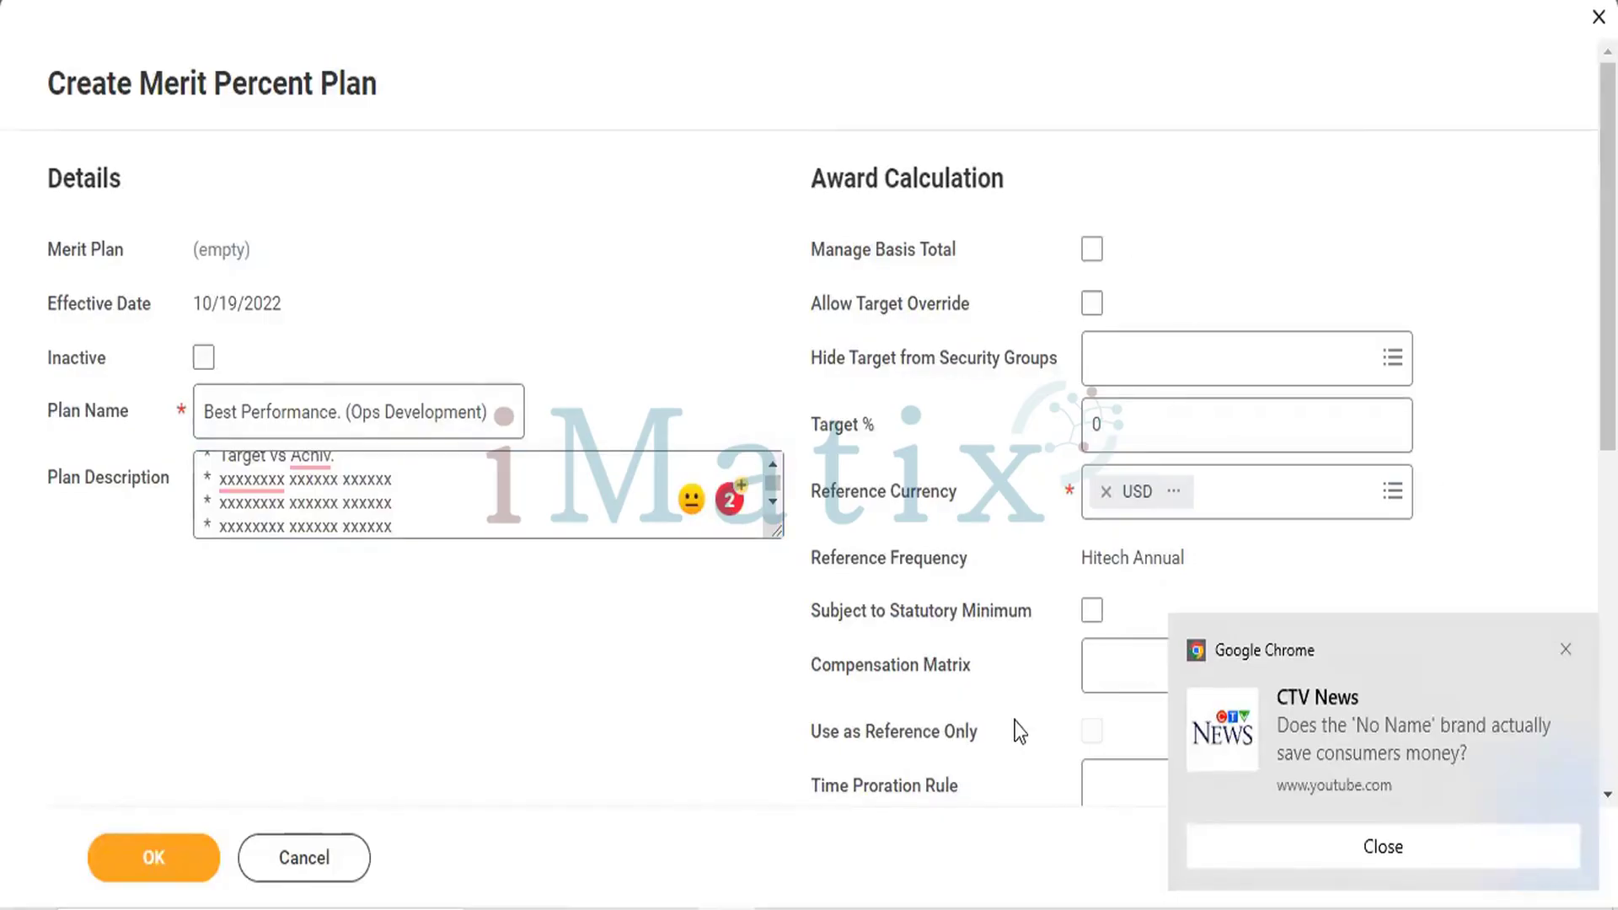
# Dismiss the browser news notification and set the merit plan's Reference Currency to INR.
pyautogui.click(1340, 844)
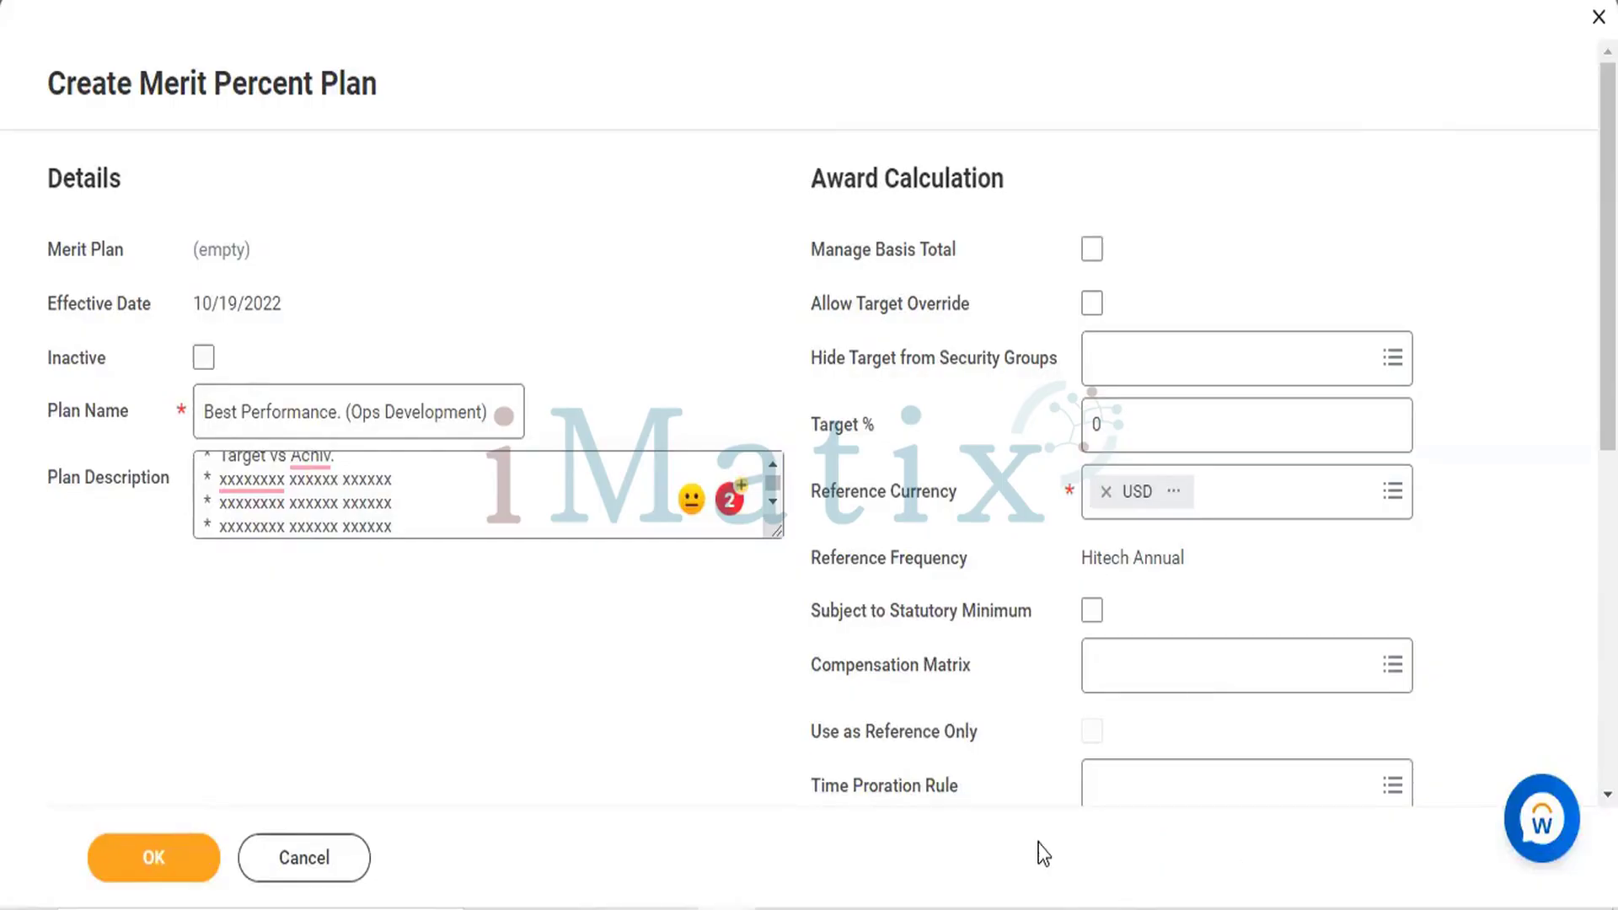
pyautogui.scroll(2, 1040, 841)
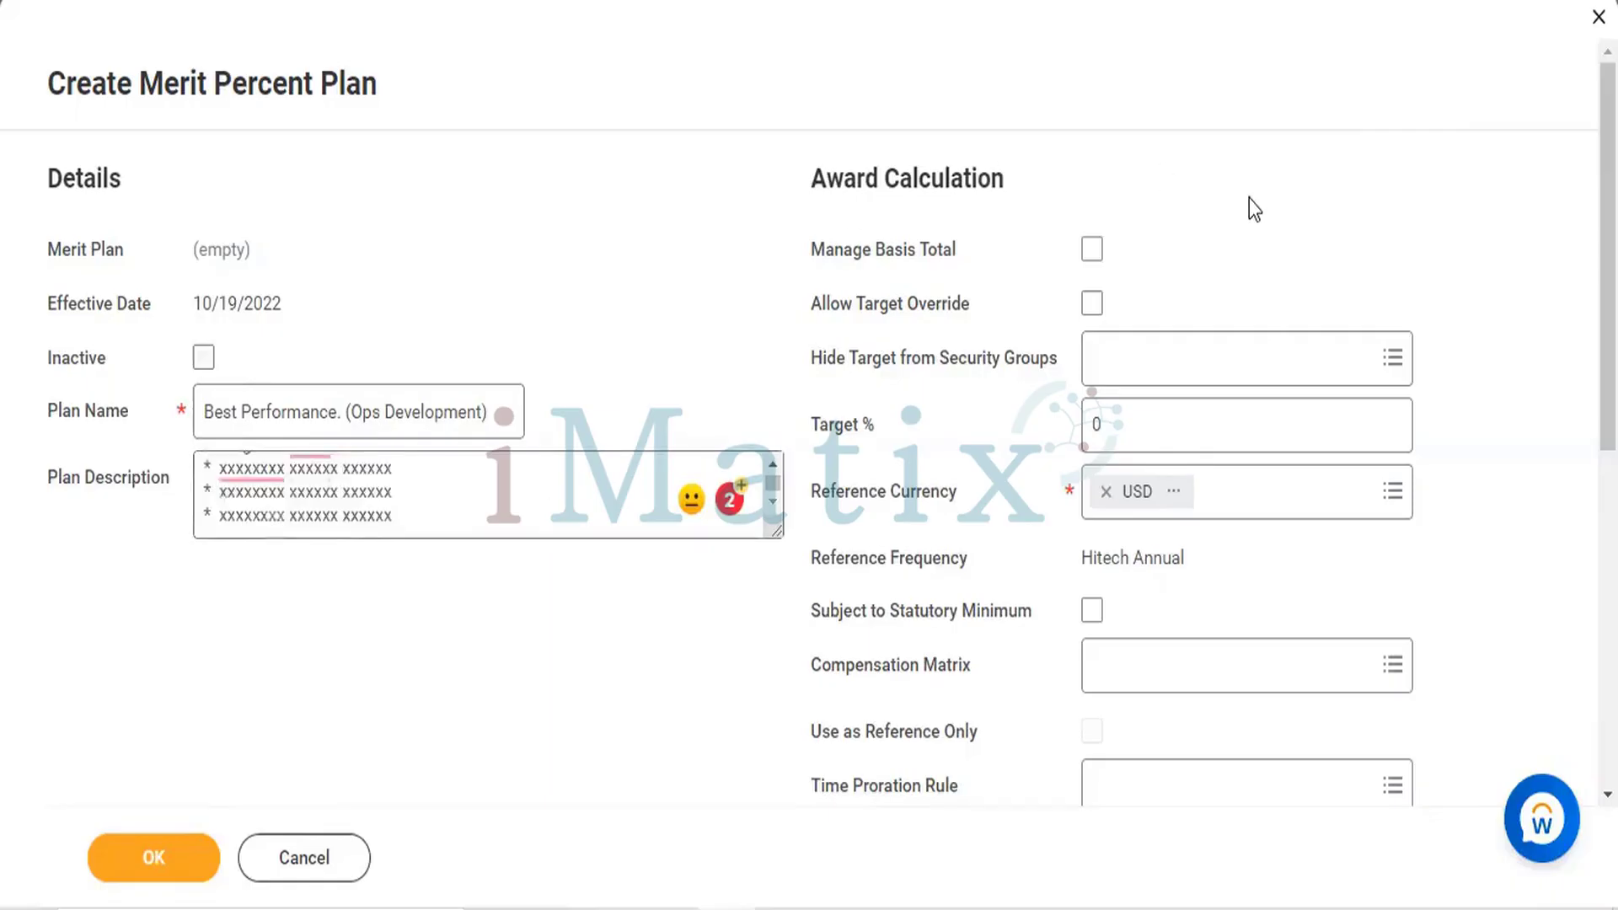
pyautogui.scroll(-2, 1249, 202)
pyautogui.click(1106, 343)
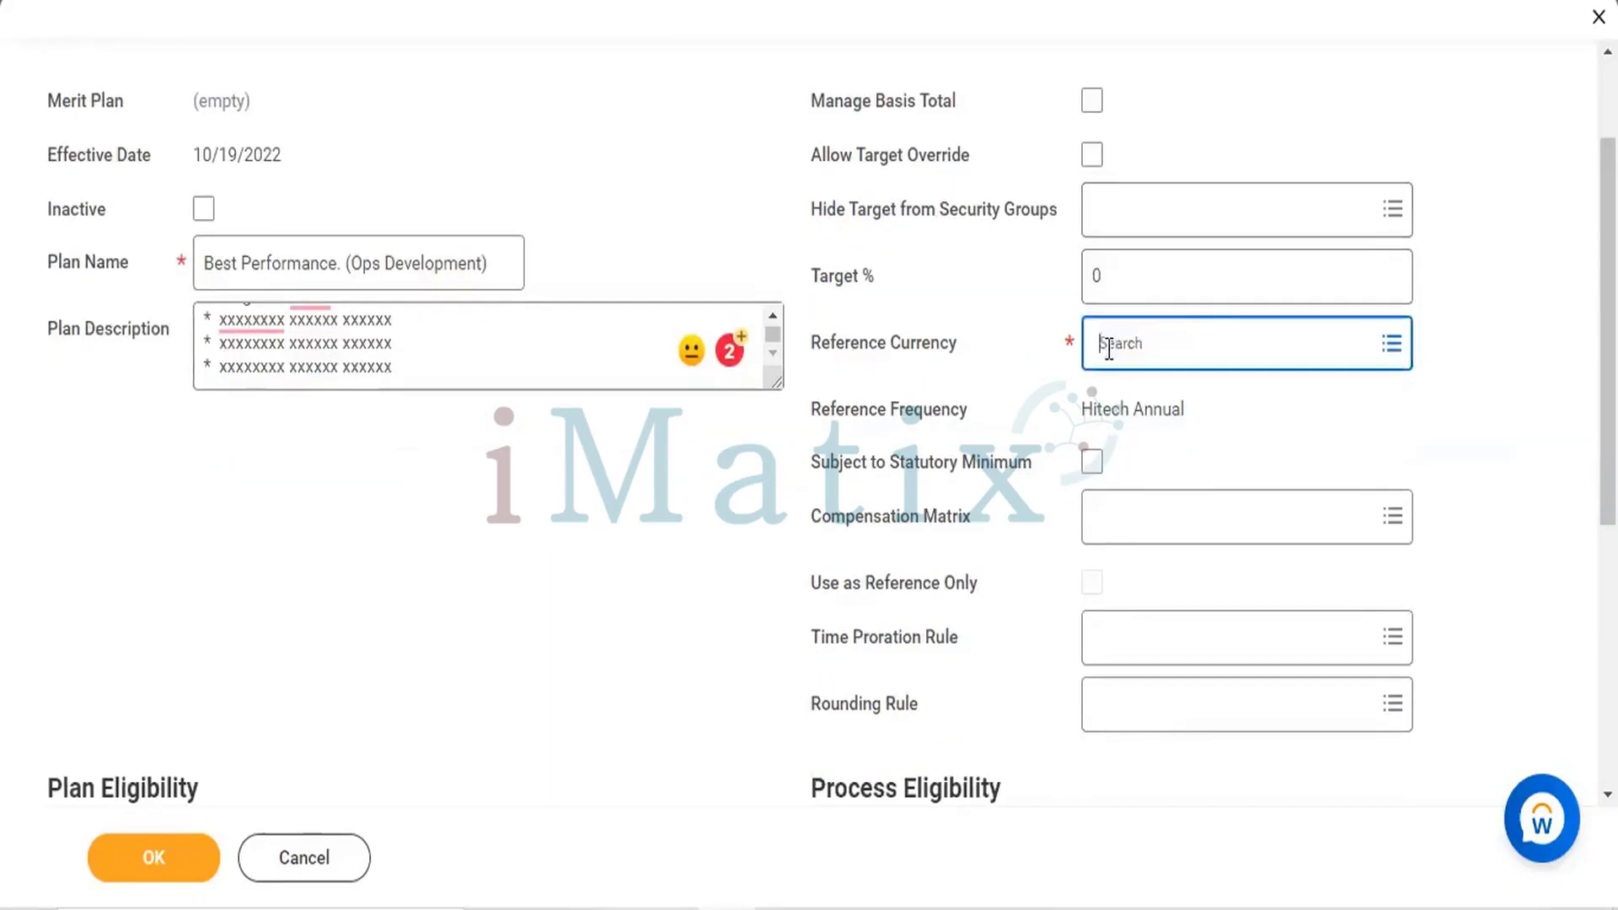
pyautogui.click(1109, 347)
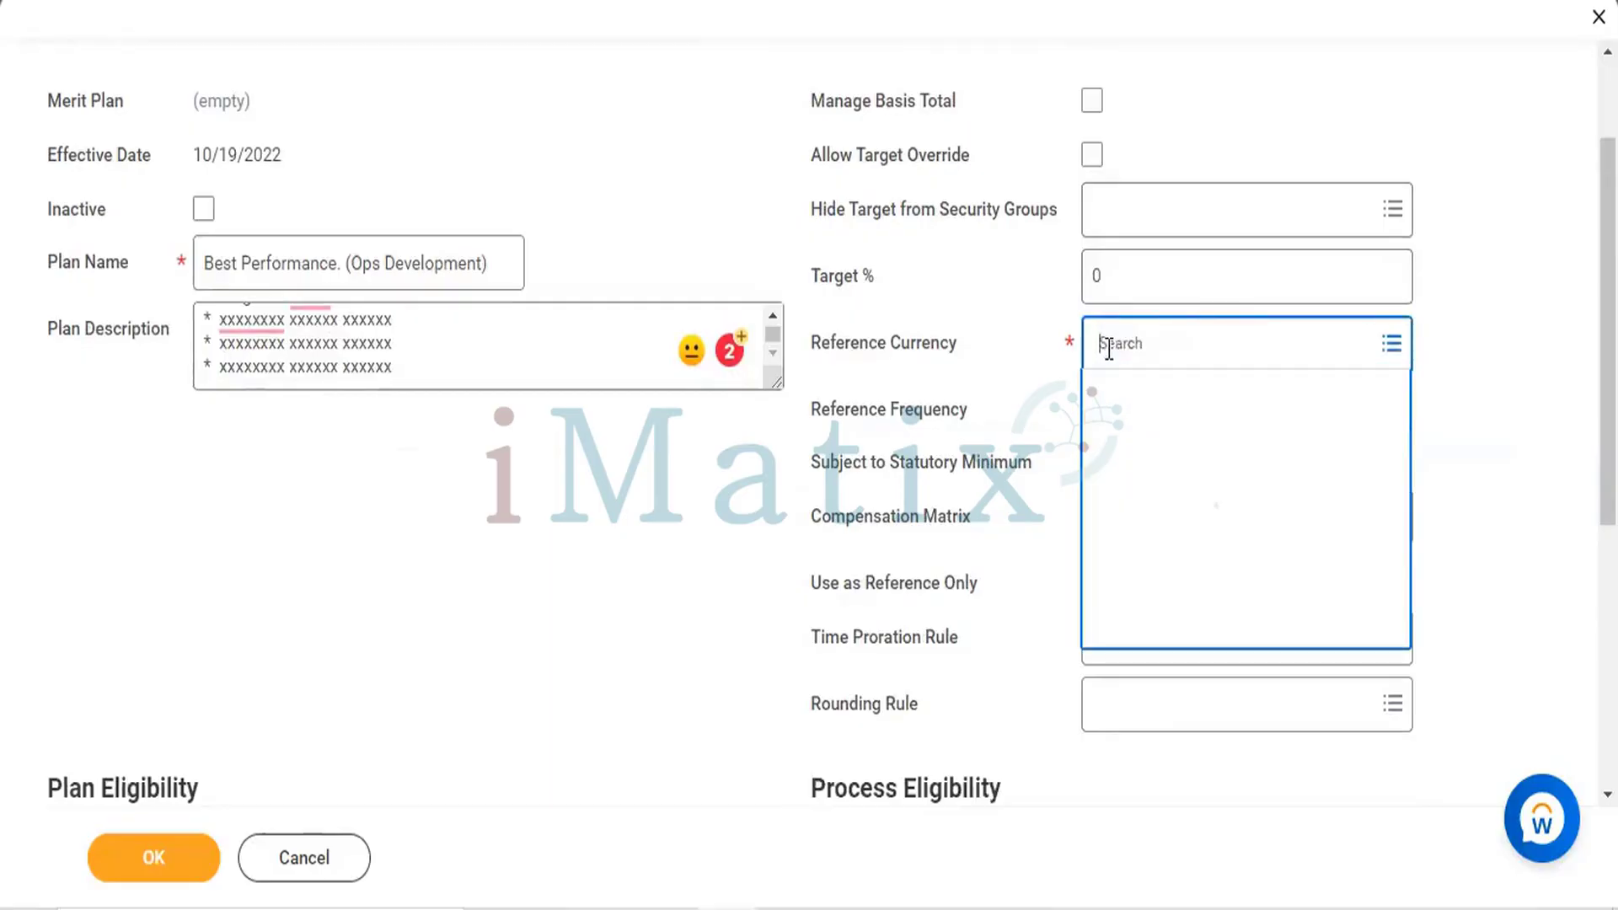
pyautogui.write('InR')
pyautogui.press('Return')
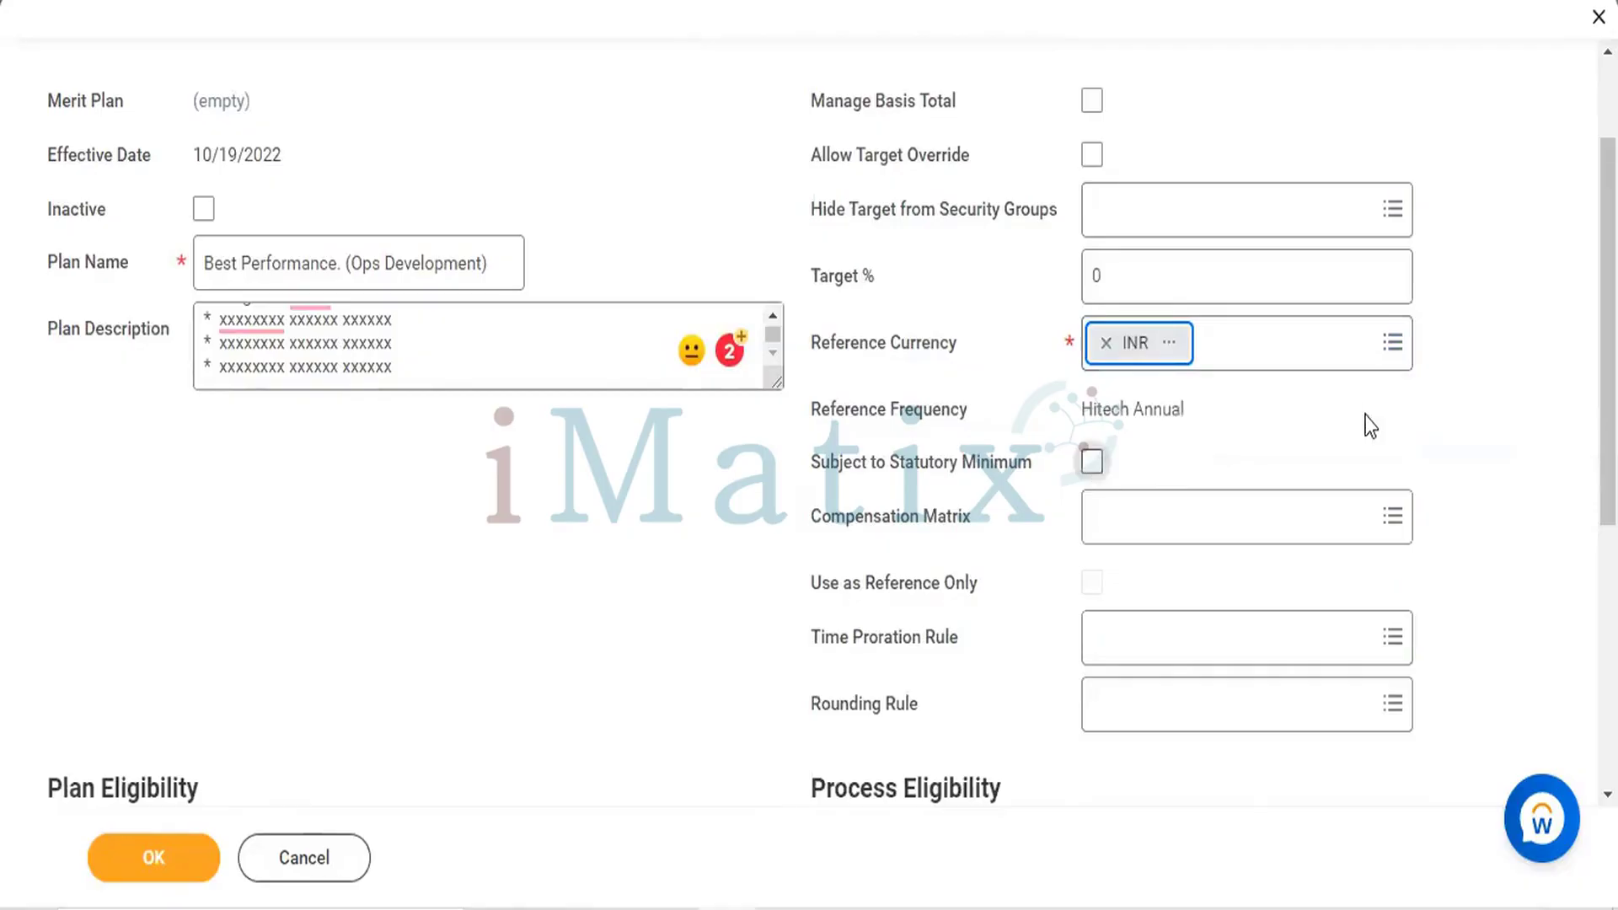
# Browse the Partial List (First 500 Entries) of Eligibility Rules under Plan Eligibility for a suitable rule.
pyautogui.scroll(-5, 1365, 423)
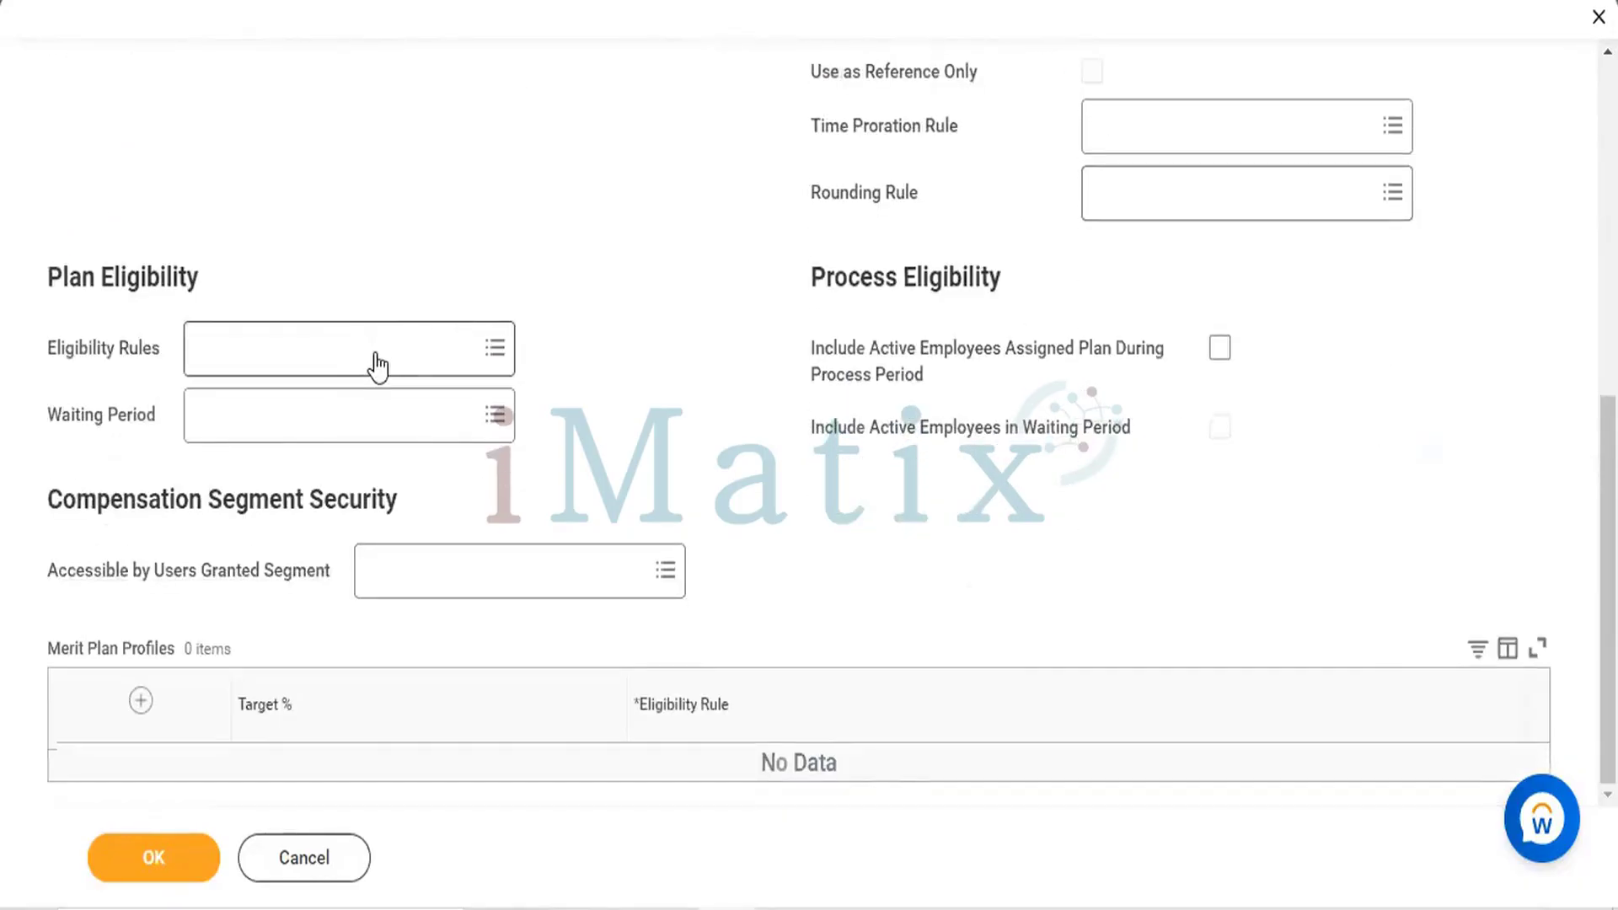
pyautogui.click(376, 350)
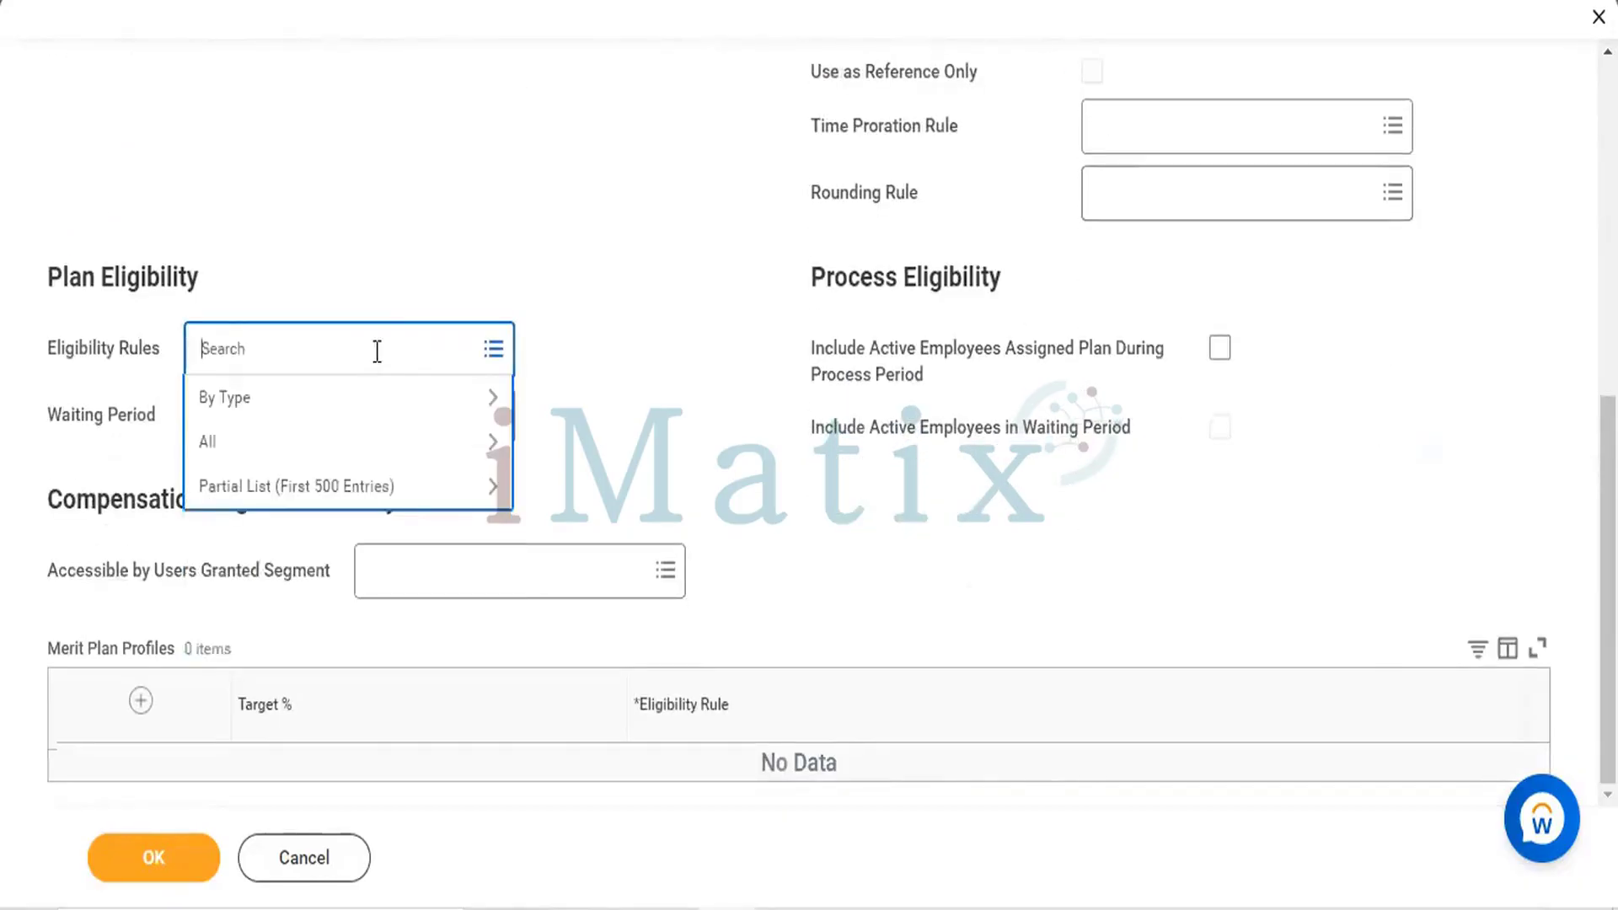
pyautogui.click(241, 497)
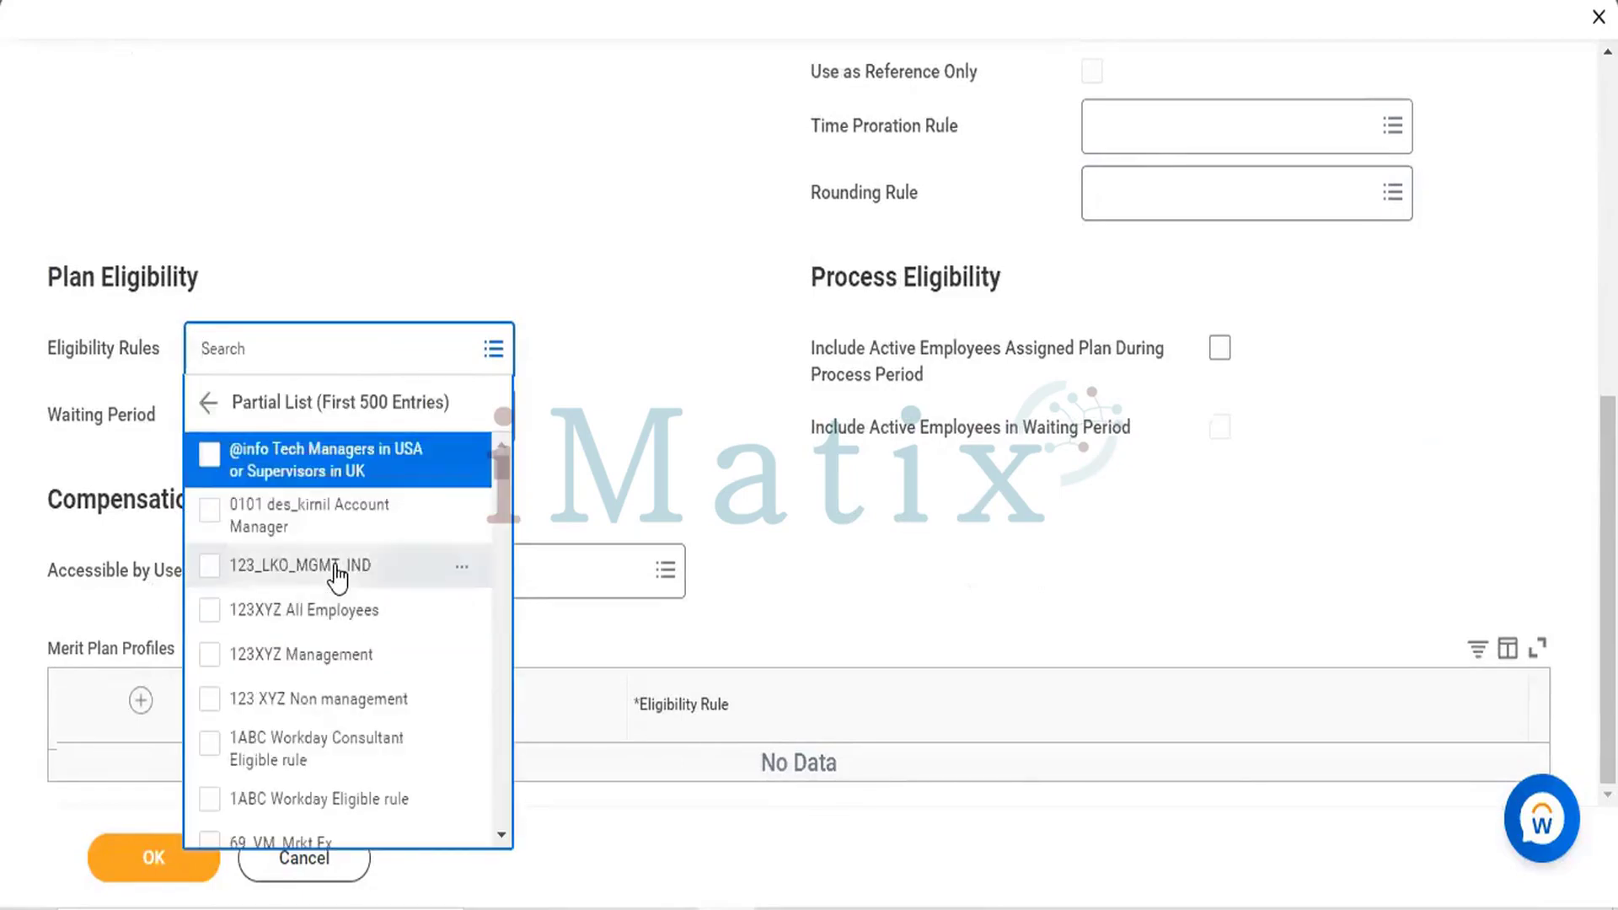
pyautogui.scroll(-4, 335, 566)
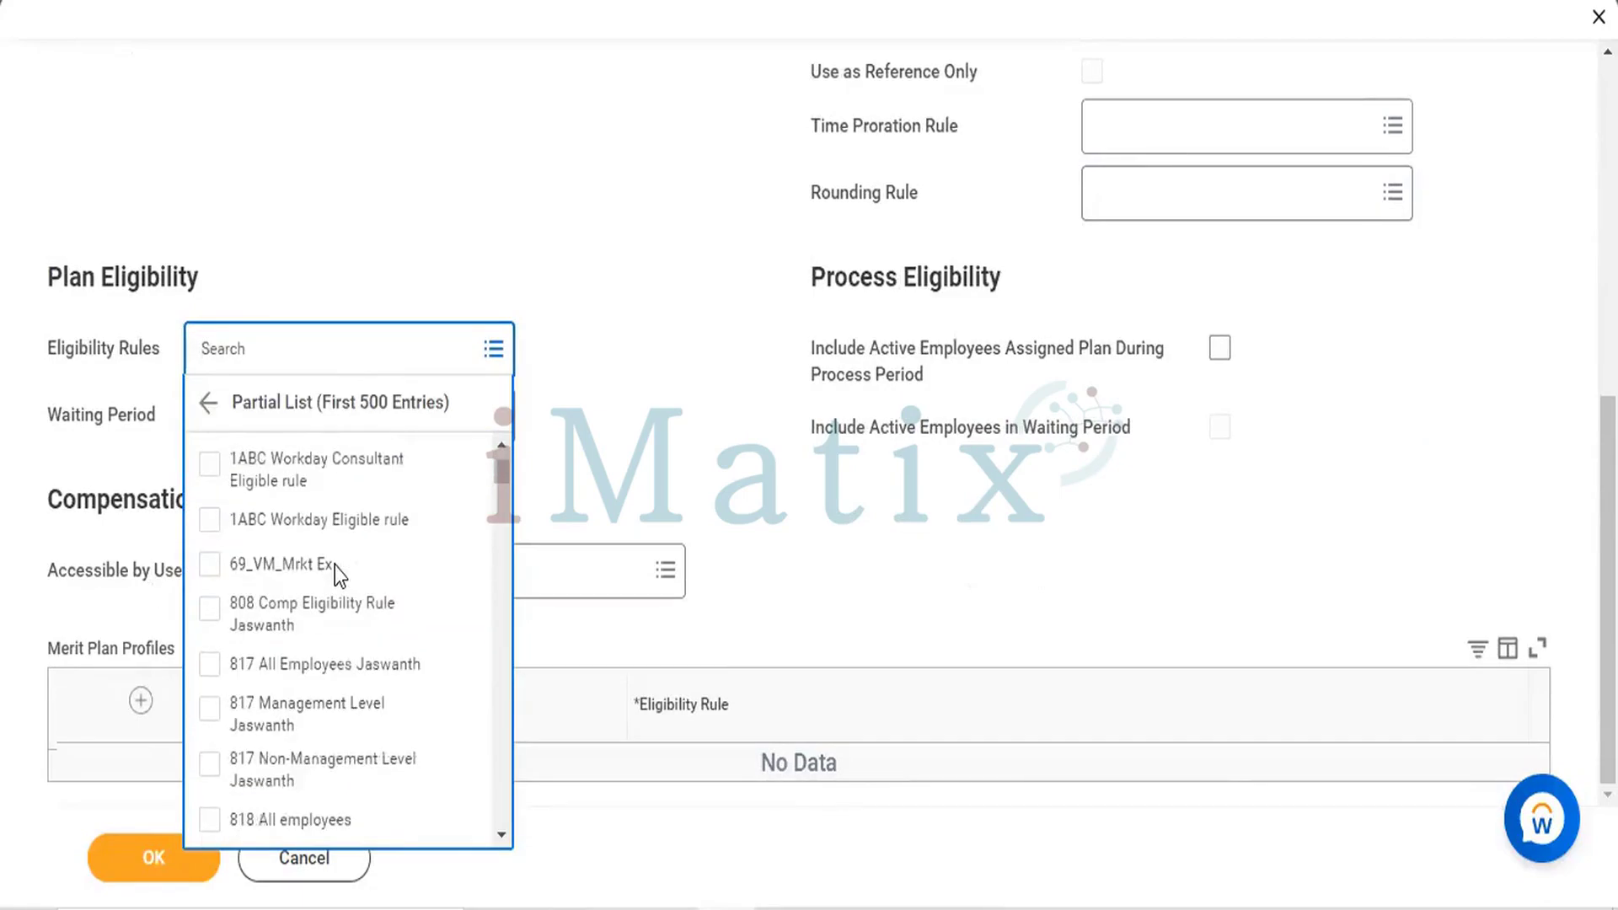
pyautogui.scroll(2, 336, 565)
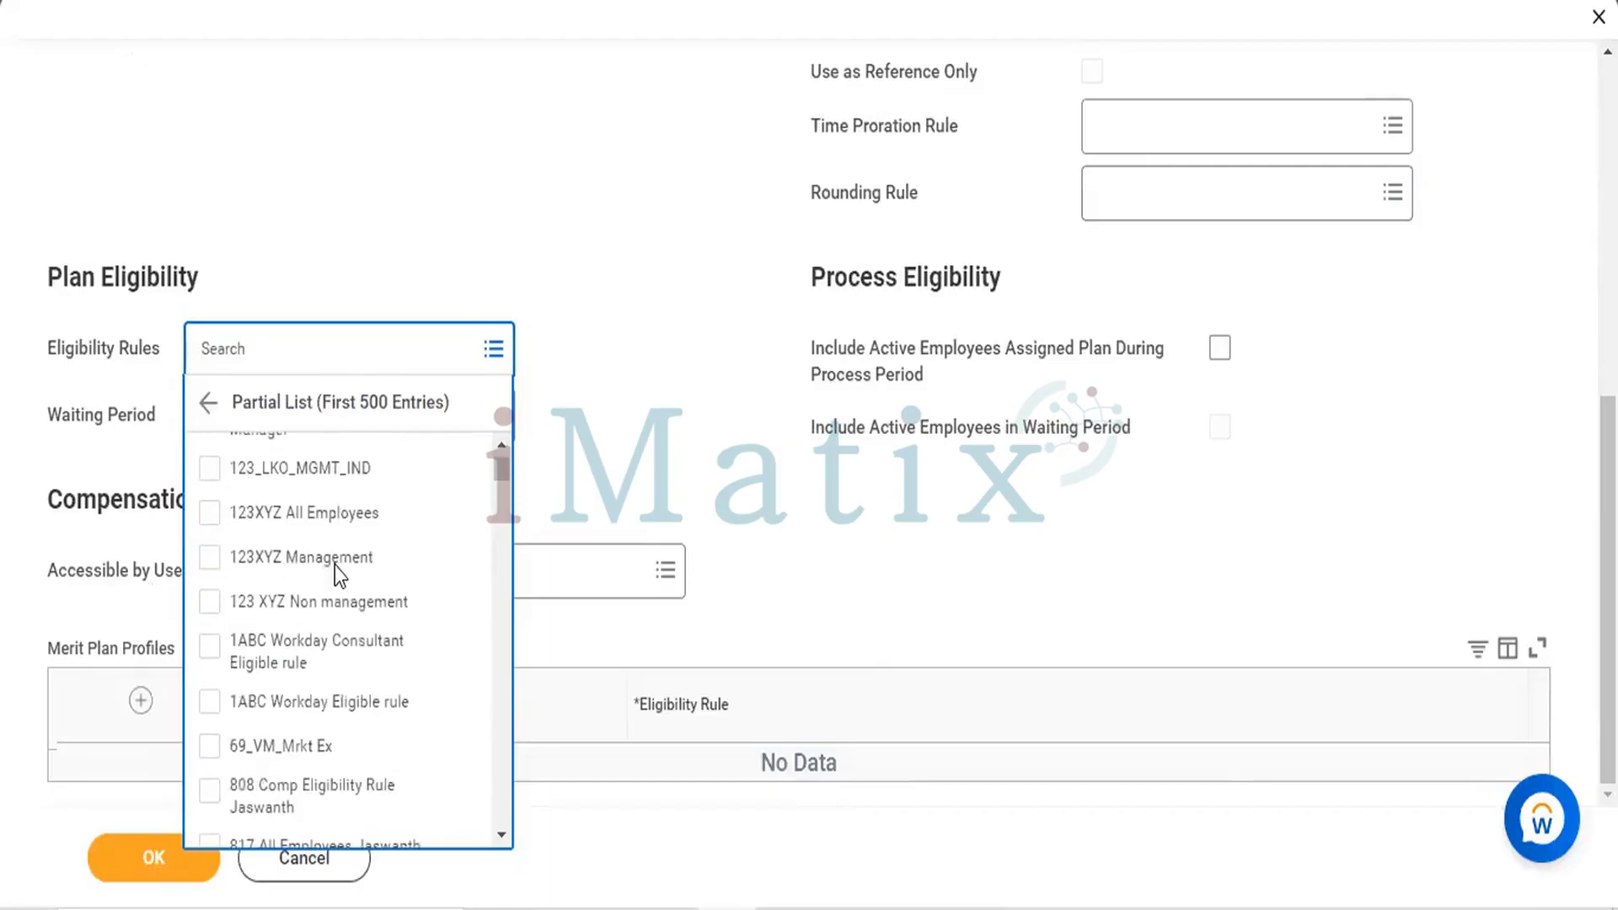
pyautogui.scroll(-10, 335, 564)
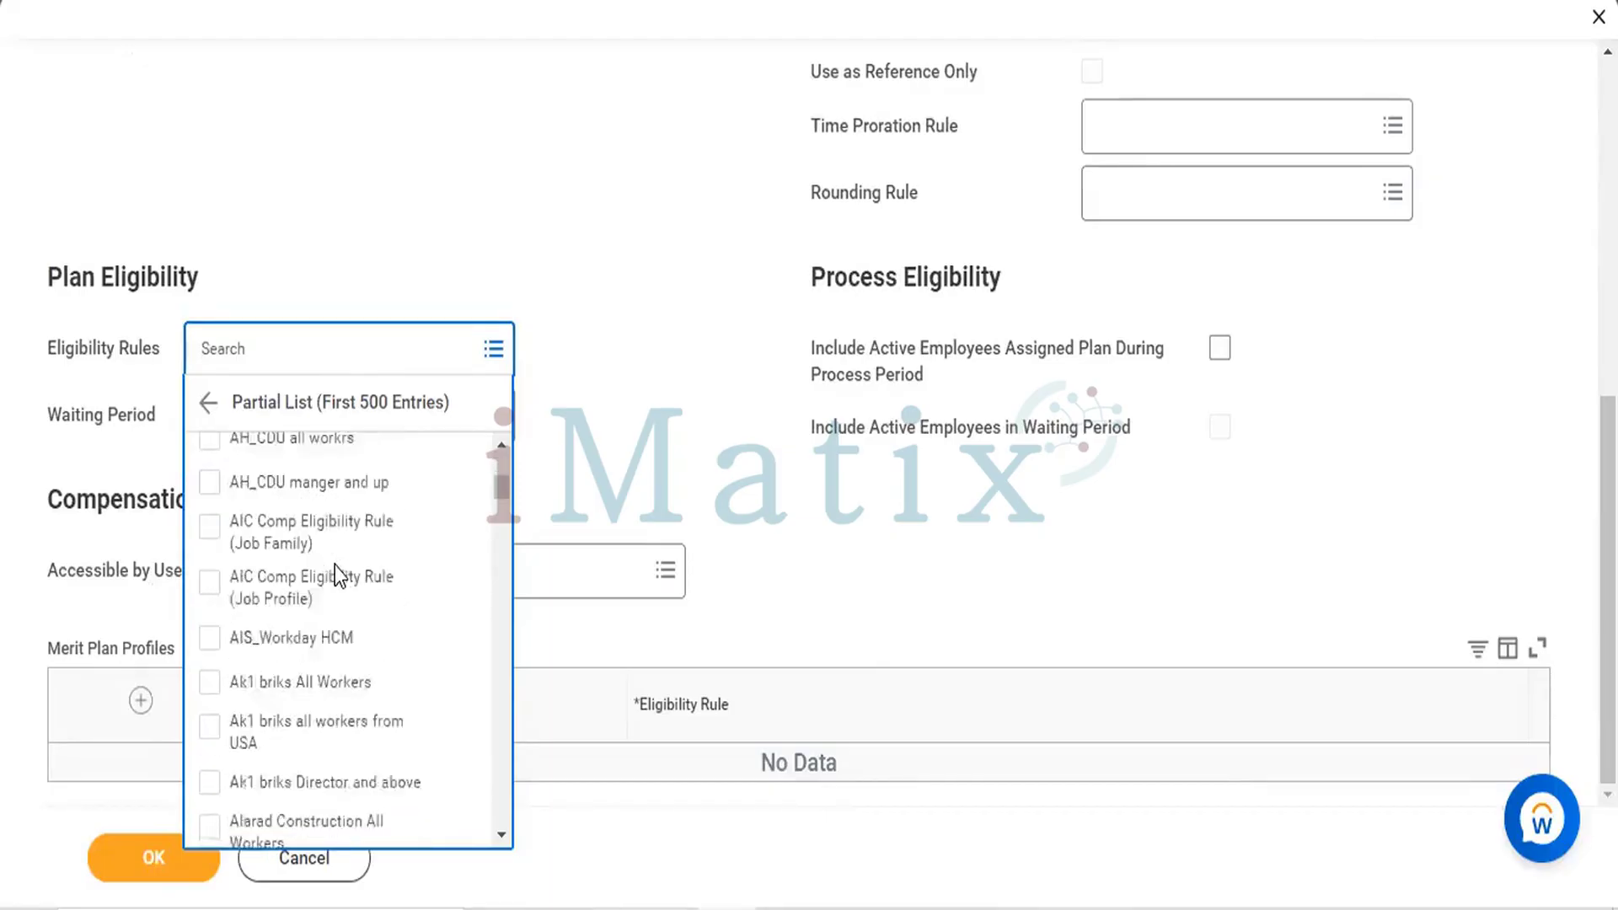
pyautogui.scroll(-10, 335, 564)
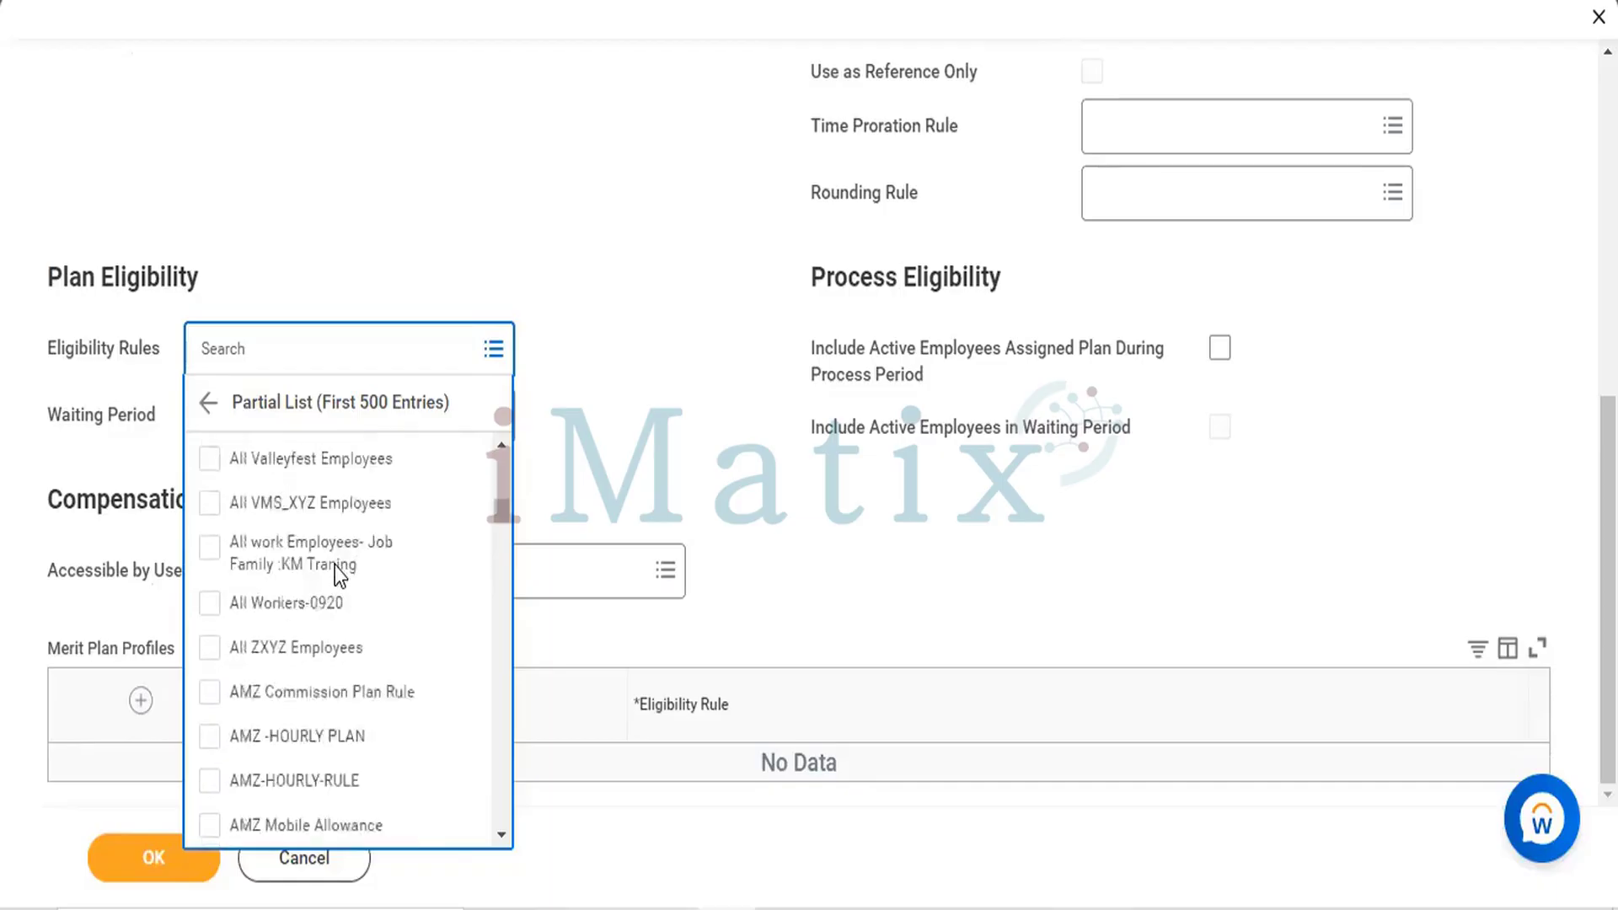
pyautogui.scroll(-10, 335, 564)
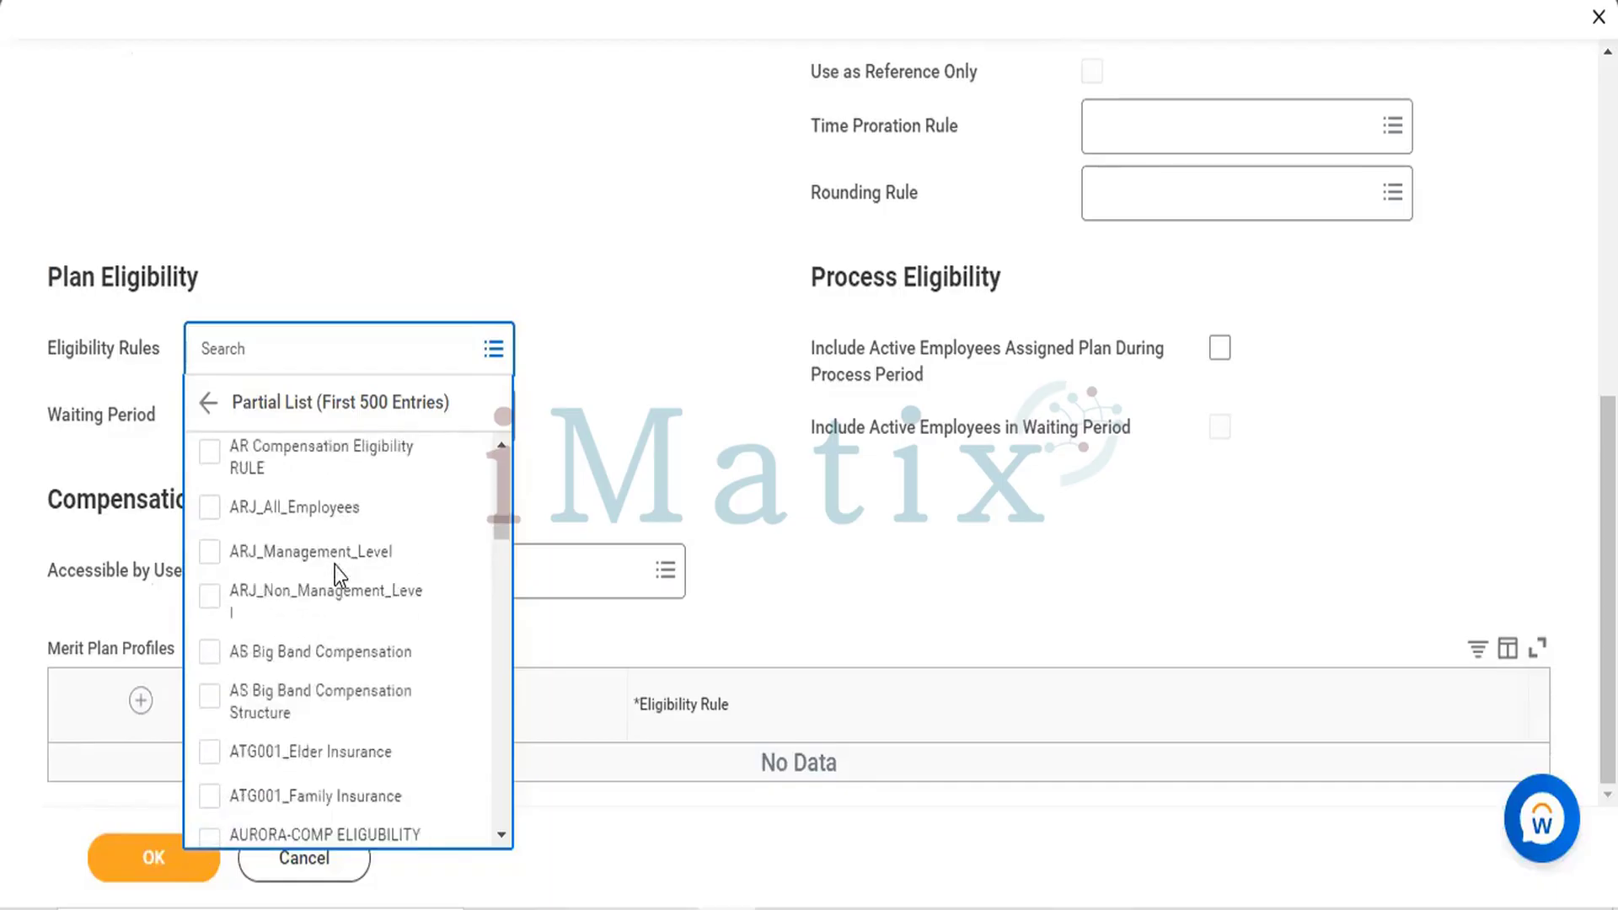
pyautogui.scroll(-3, 336, 565)
# Search the Eligibility Rules for "oPS" and select "RAK_GMS Team Memeber(Mgmt Level 7-8)Not sales,IT Services,or Ops".
pyautogui.click(311, 338)
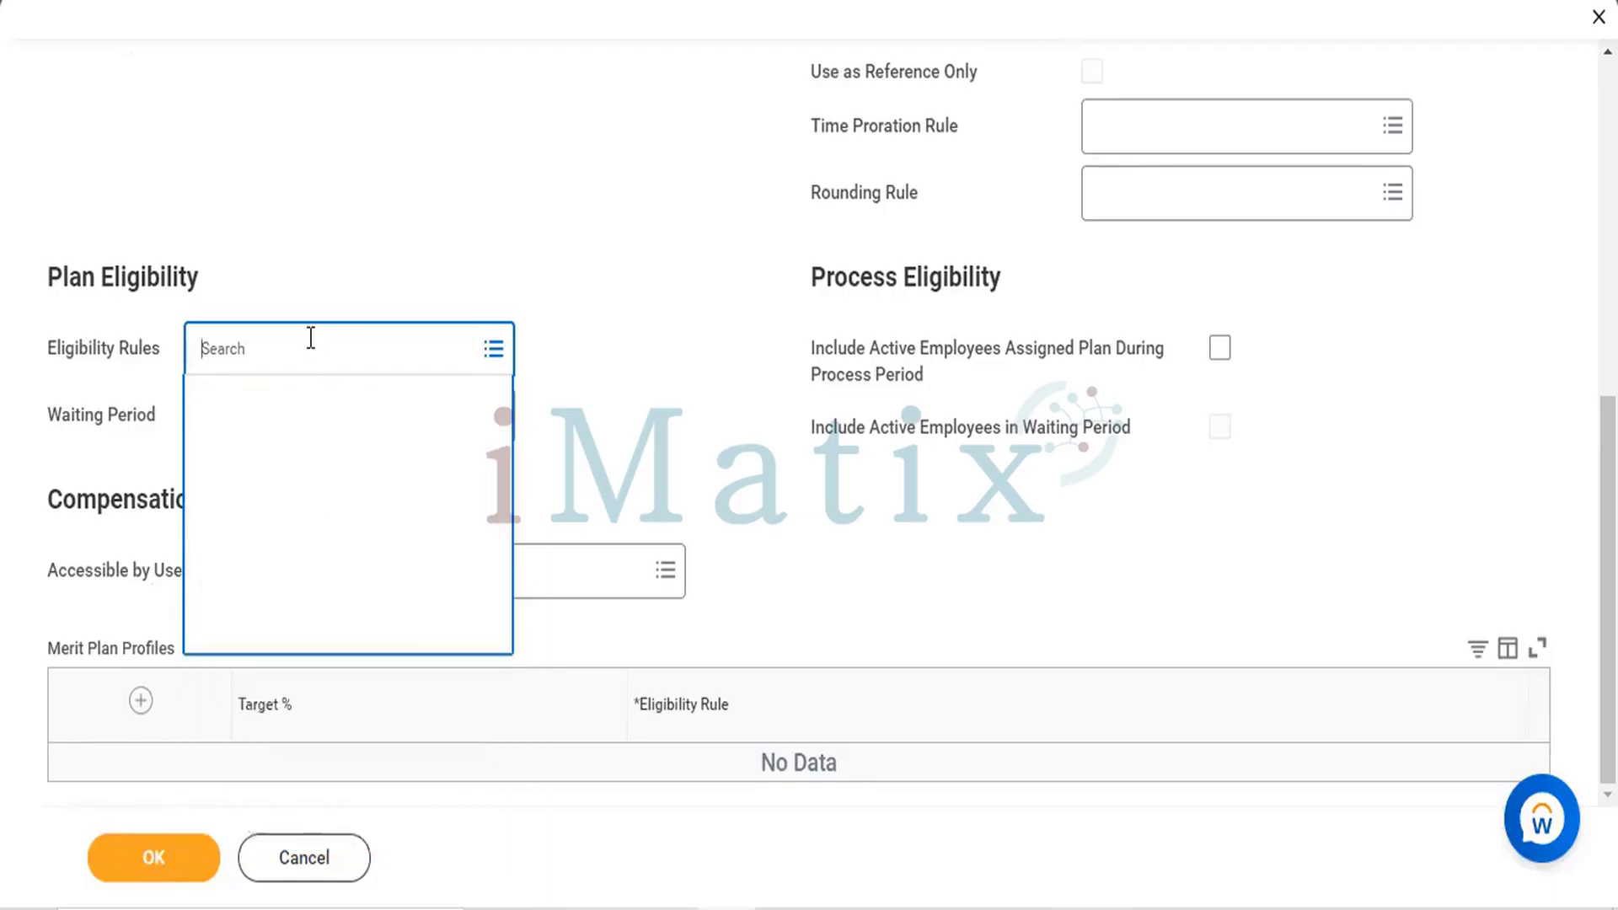
pyautogui.write('oPS')
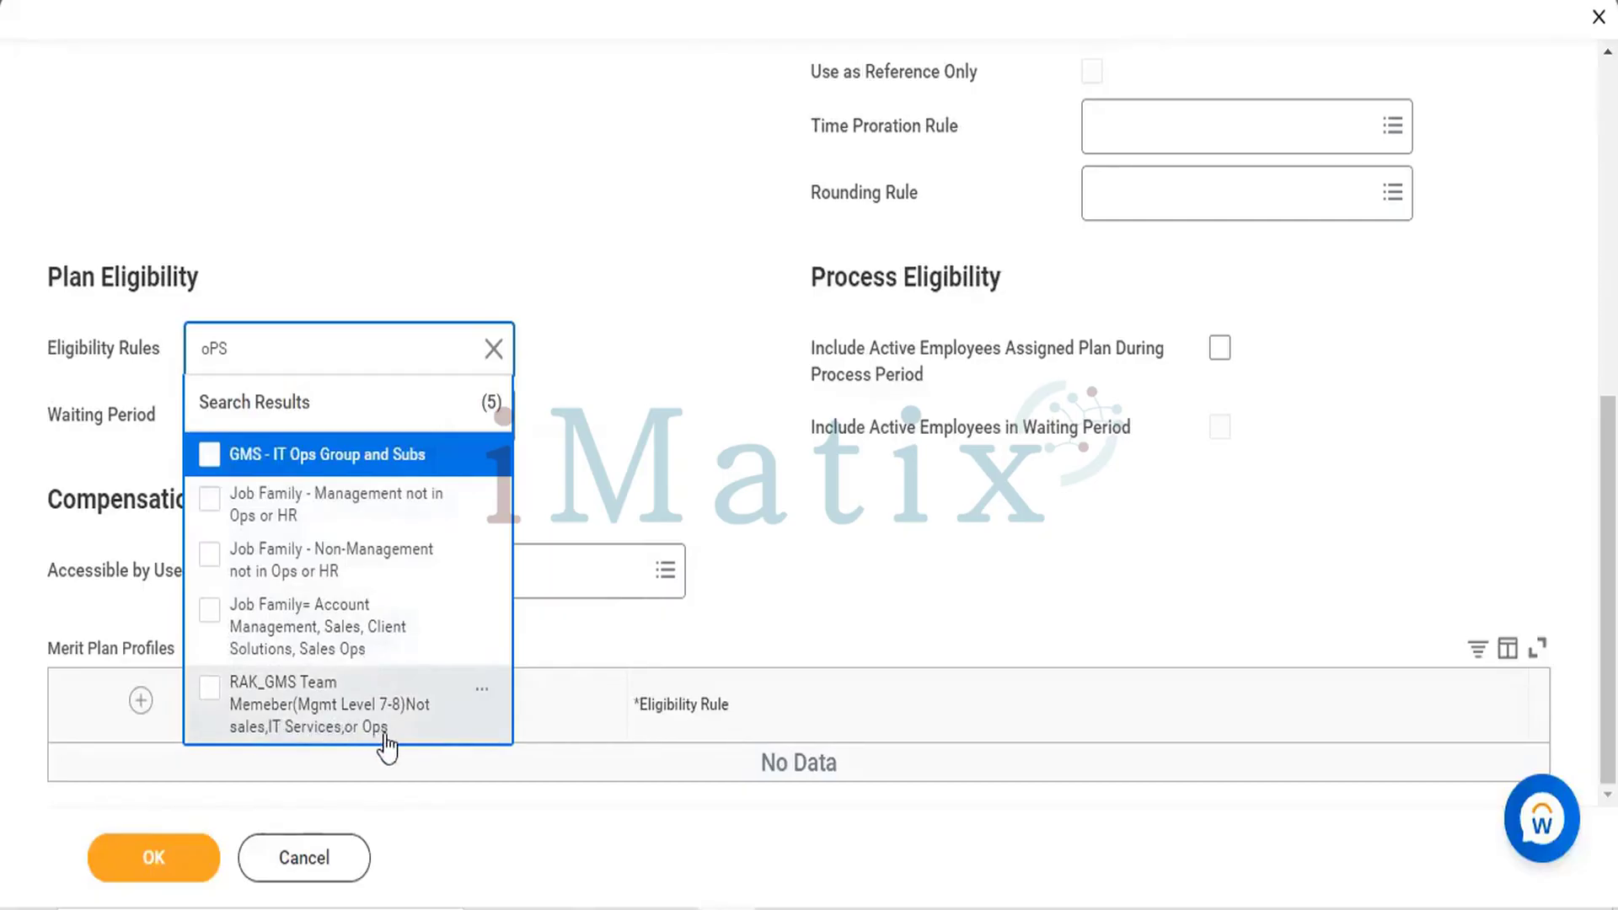
pyautogui.click(215, 702)
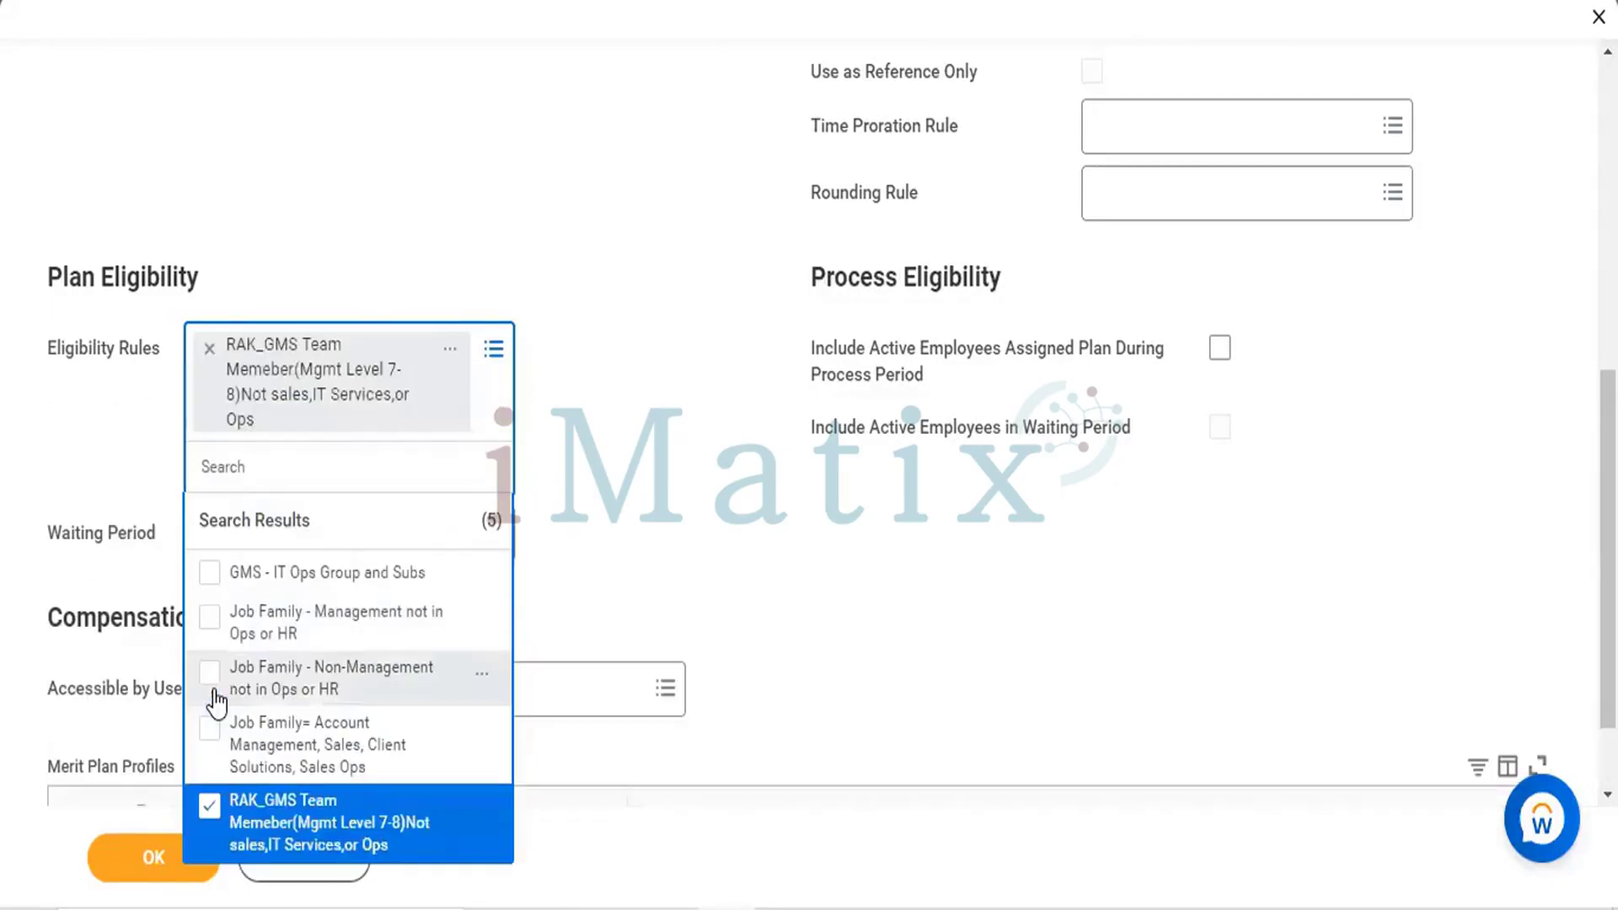
# Close the eligibility rule results and include active employees assigned the plan during the process period.
pyautogui.click(691, 432)
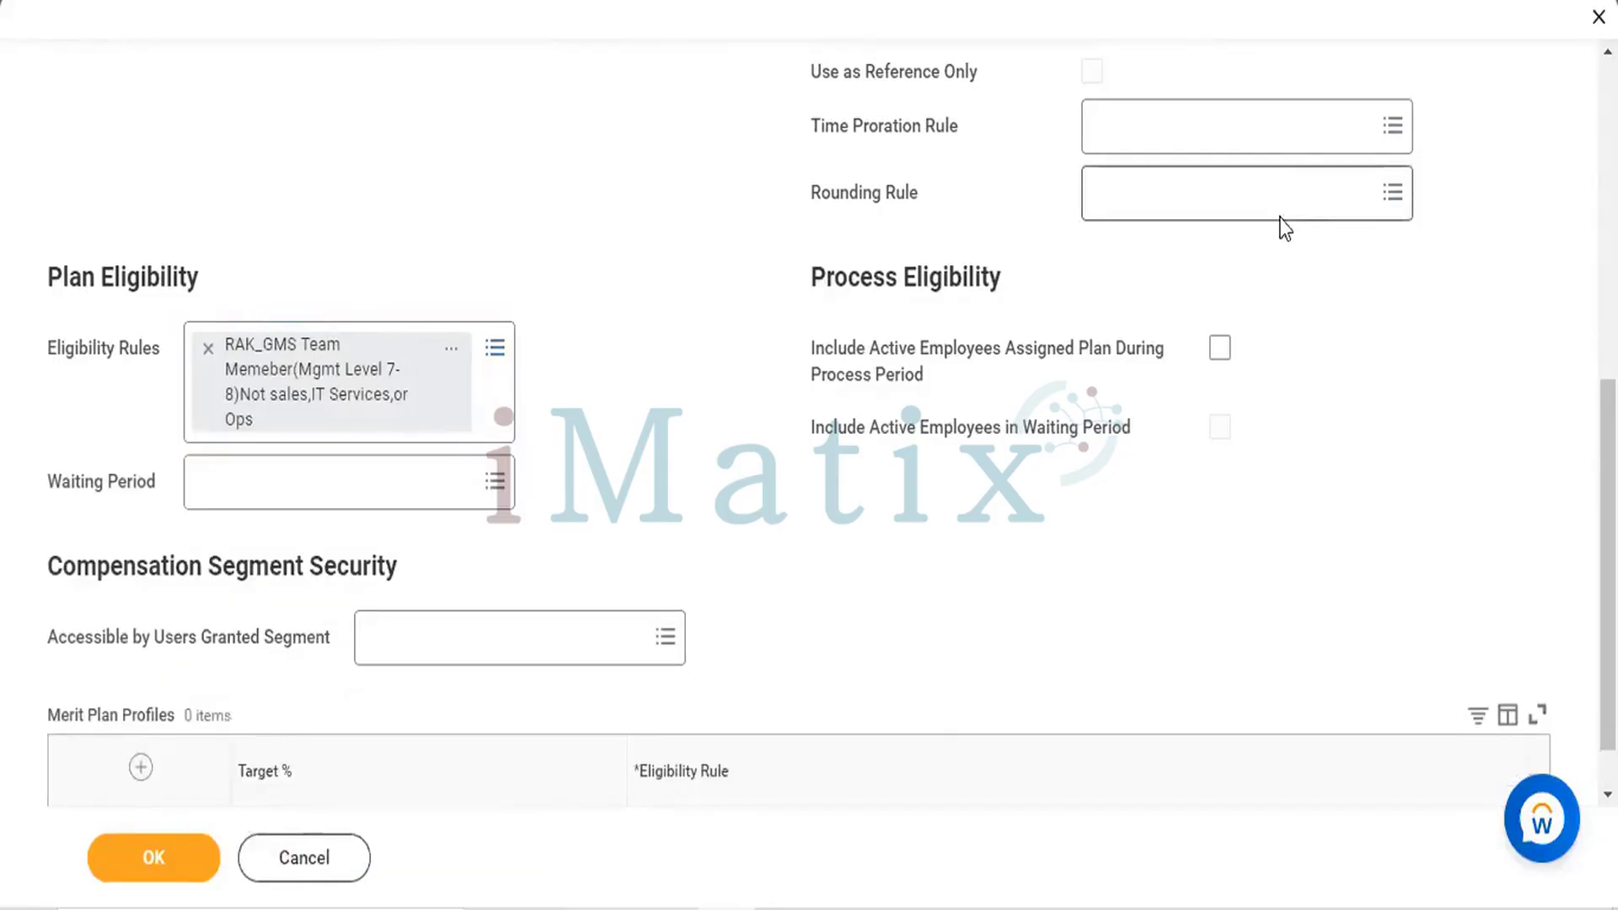
pyautogui.click(1218, 347)
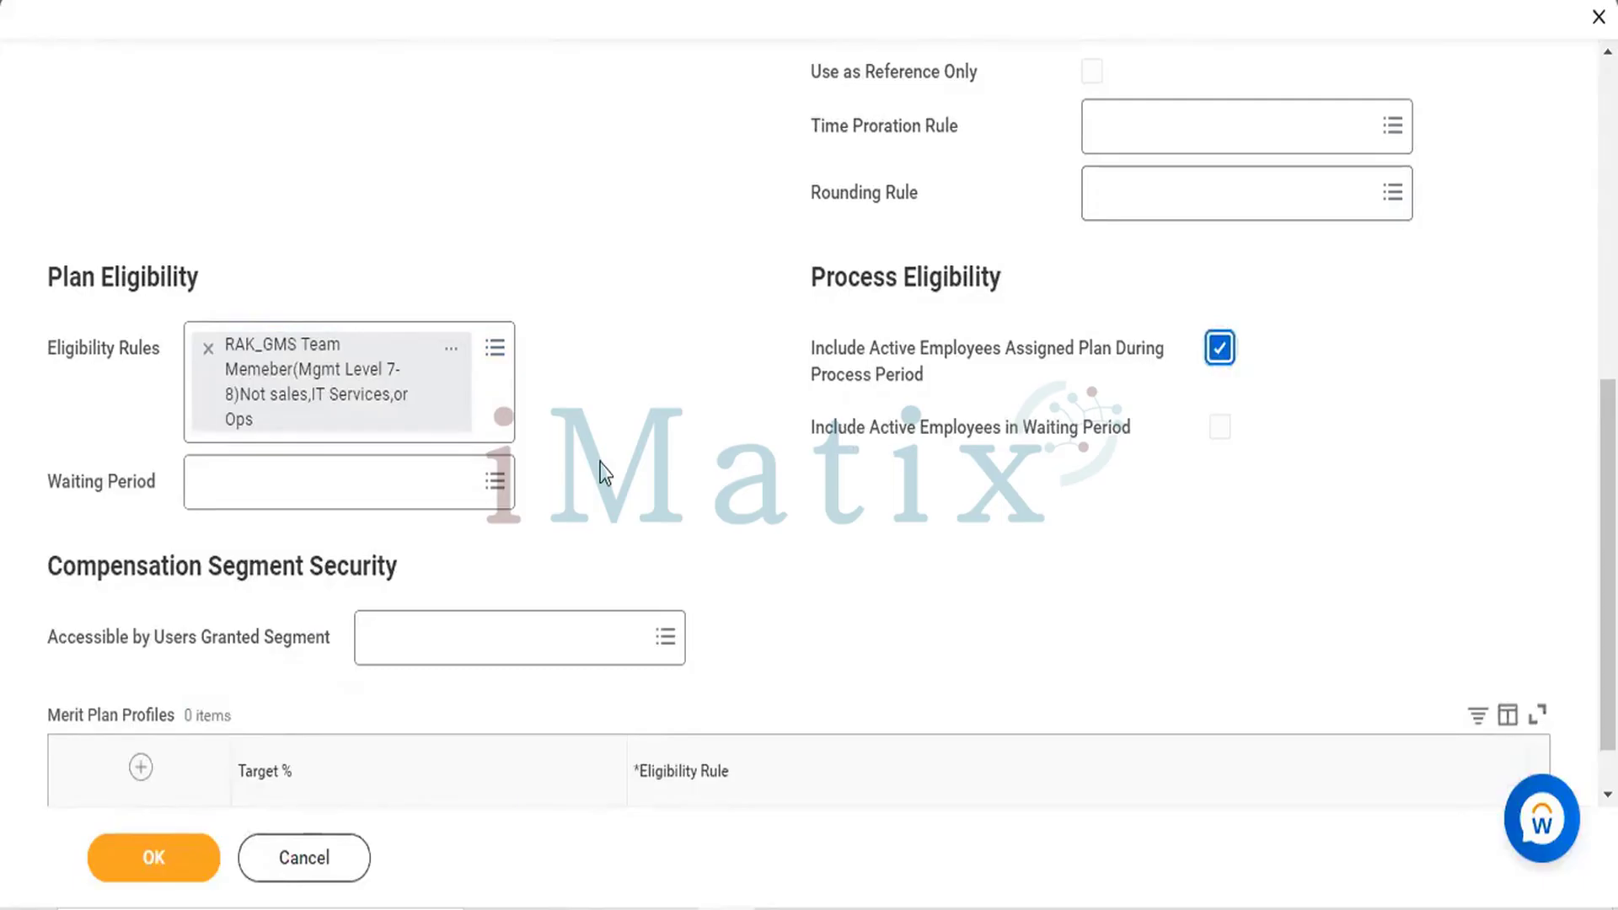
# Browse all available Waiting Period options under Plan Eligibility for a suitable one.
pyautogui.scroll(-1, 606, 472)
pyautogui.click(428, 413)
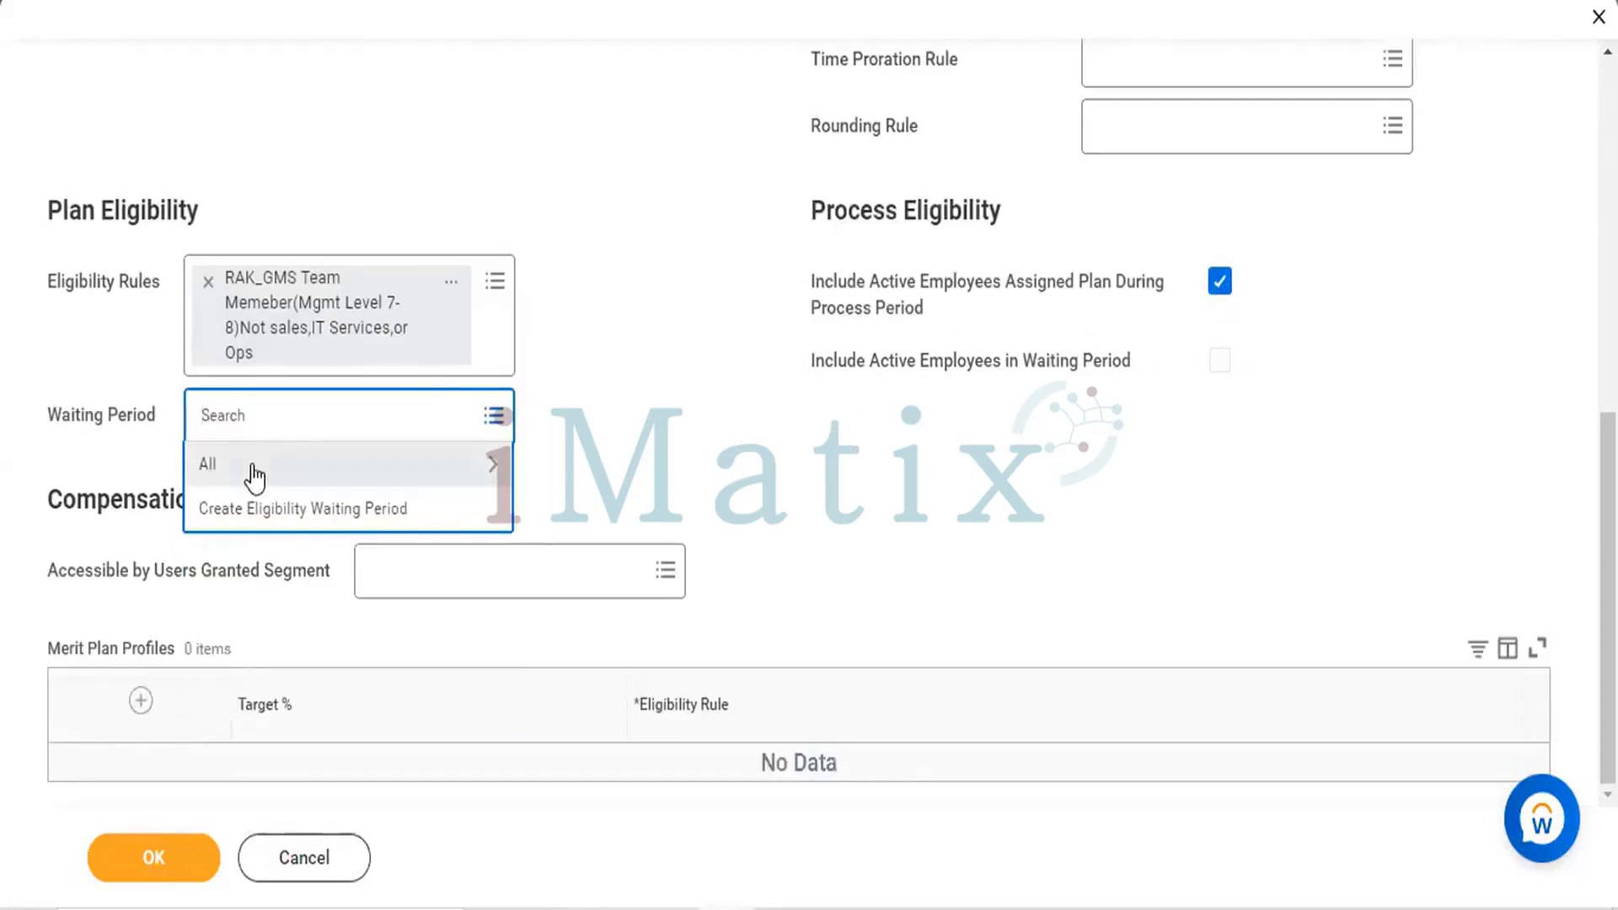
pyautogui.click(258, 468)
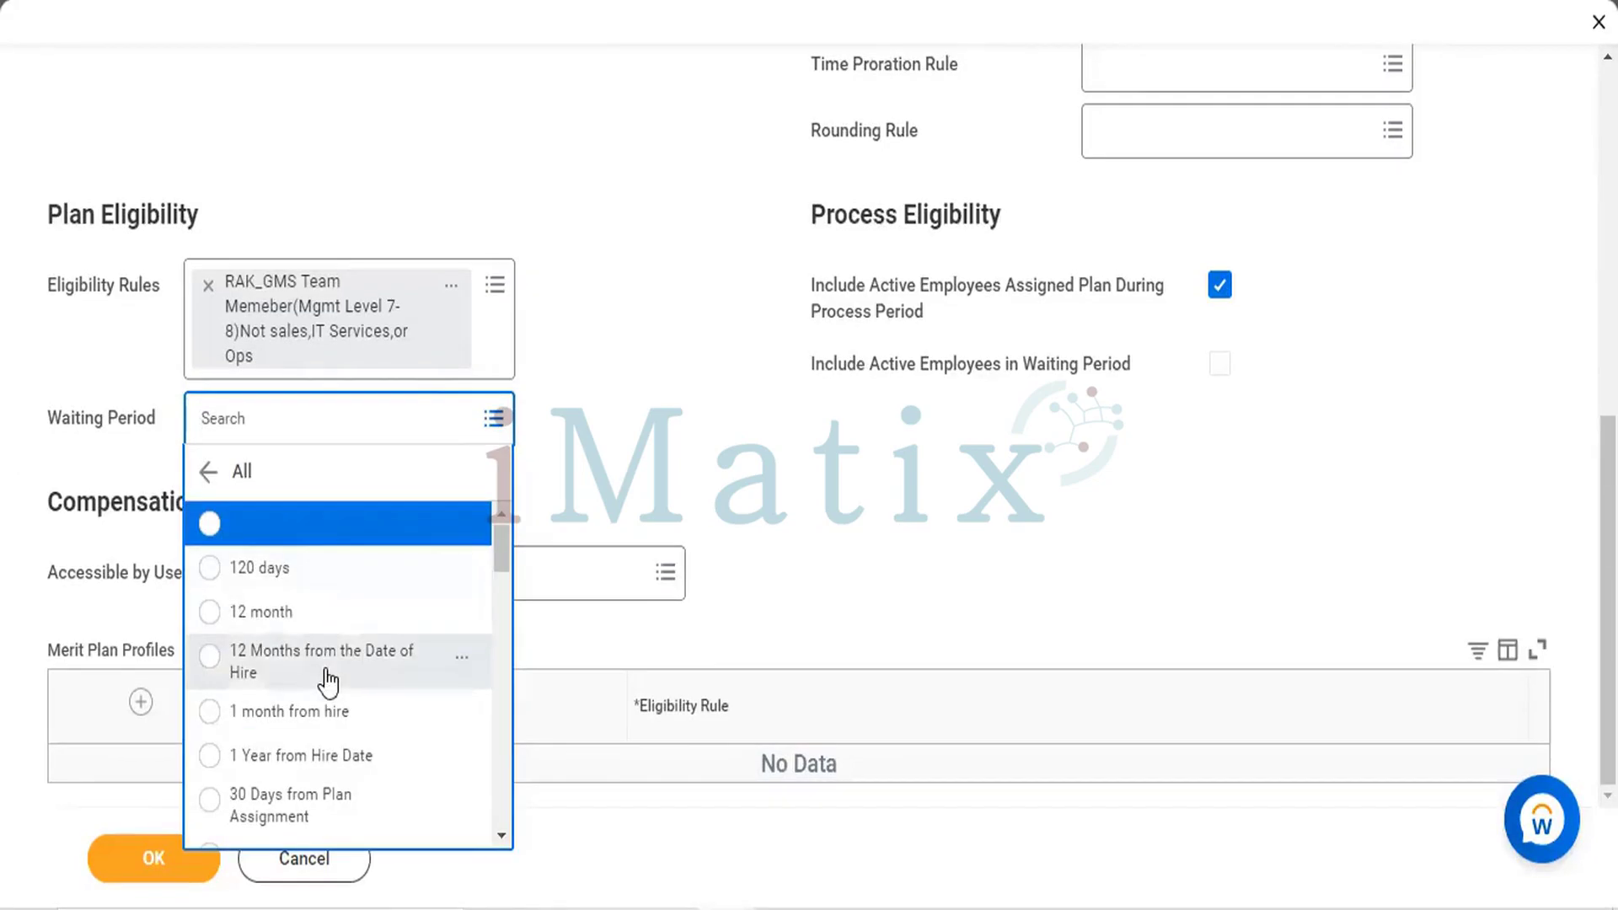
pyautogui.scroll(-7, 327, 681)
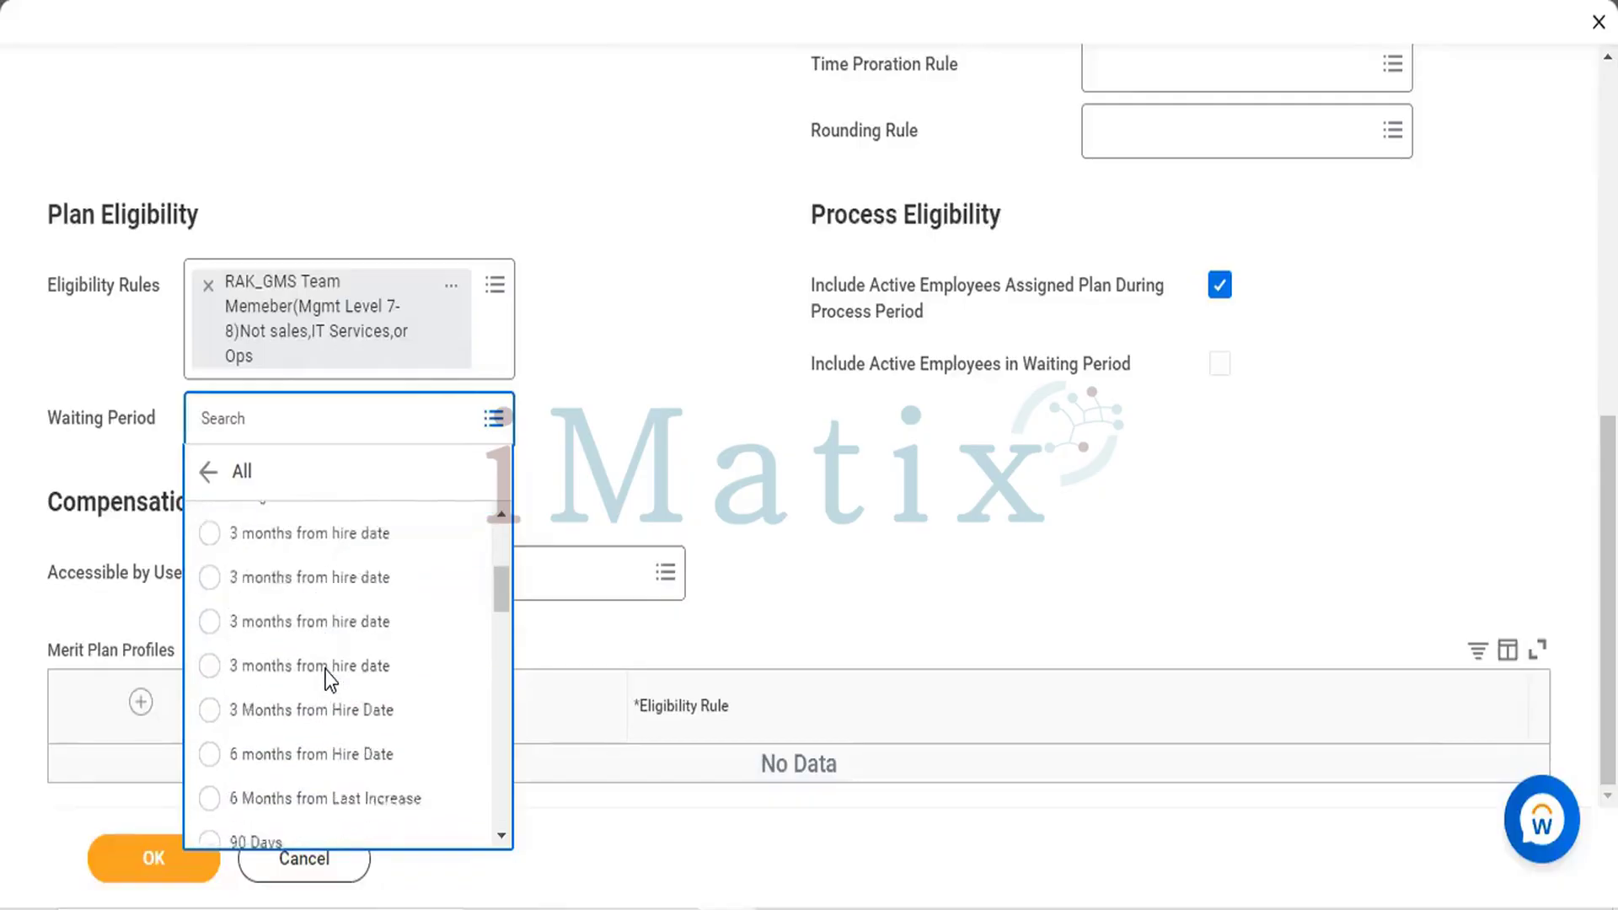
pyautogui.scroll(-10, 327, 681)
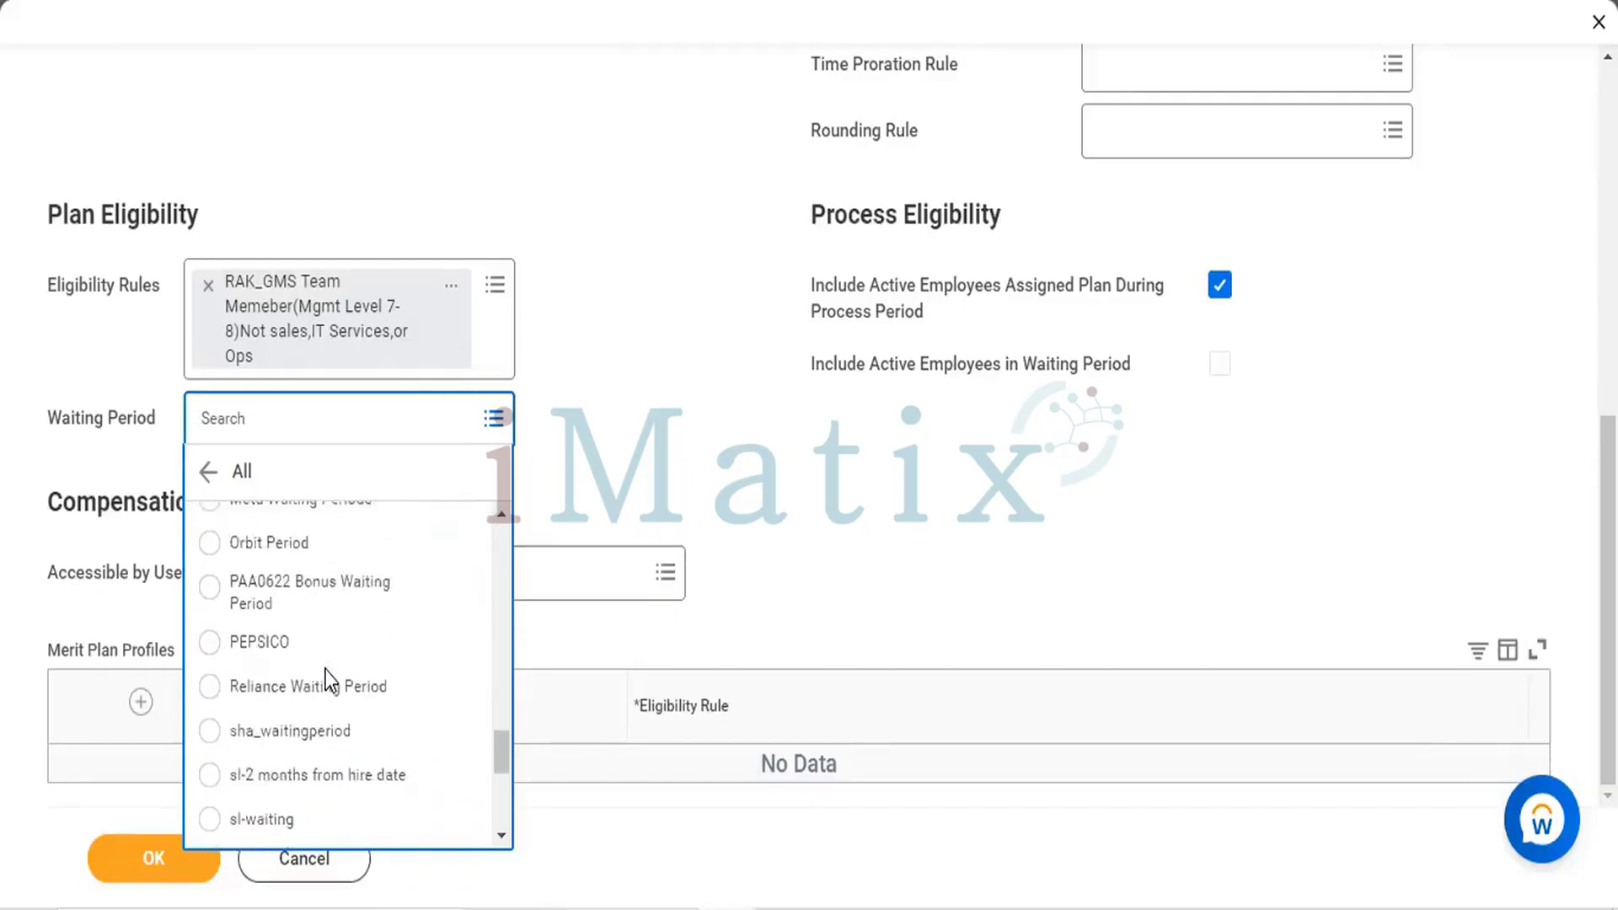
pyautogui.scroll(-5, 327, 681)
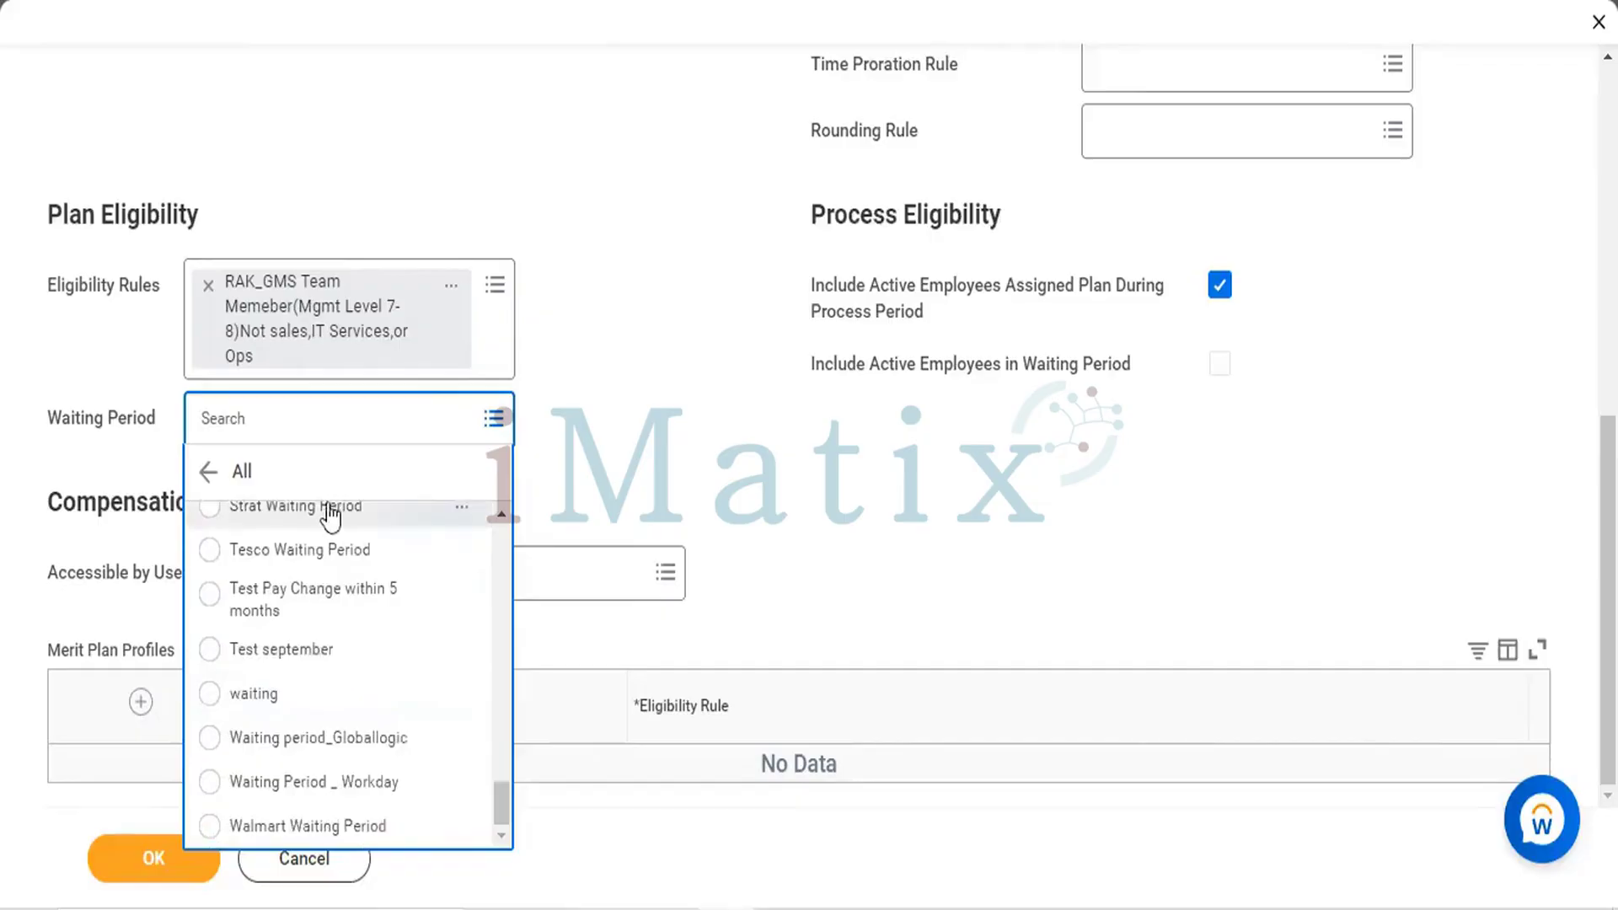
# Search the Waiting Period options for "1 M", "mothly" and "30".
pyautogui.click(288, 420)
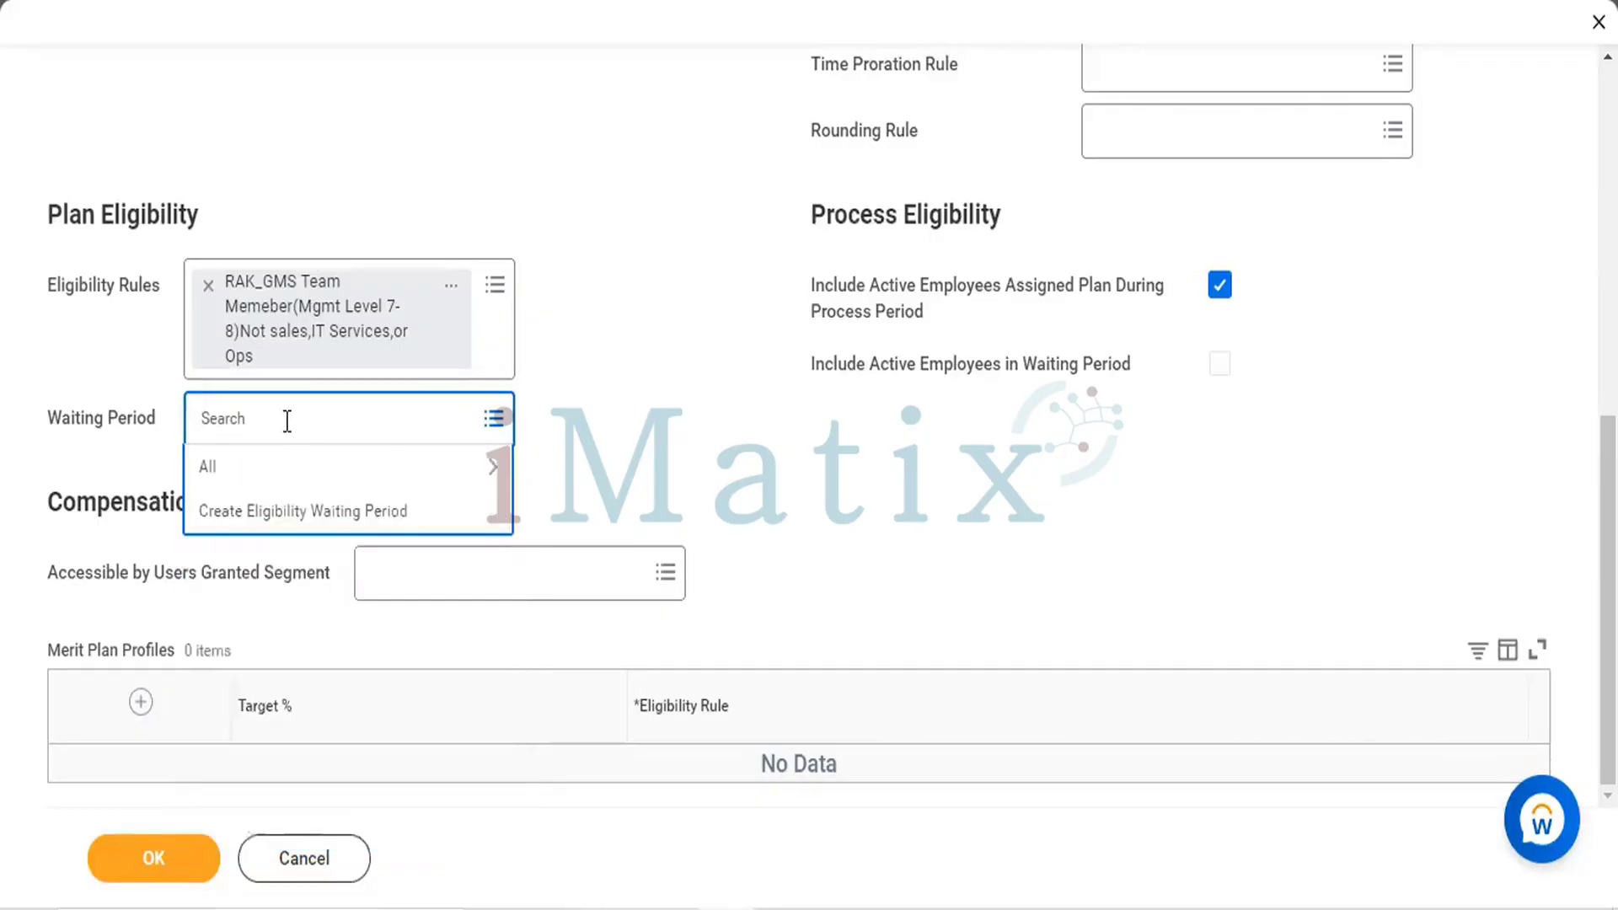
pyautogui.write('1 M')
pyautogui.press('Return')
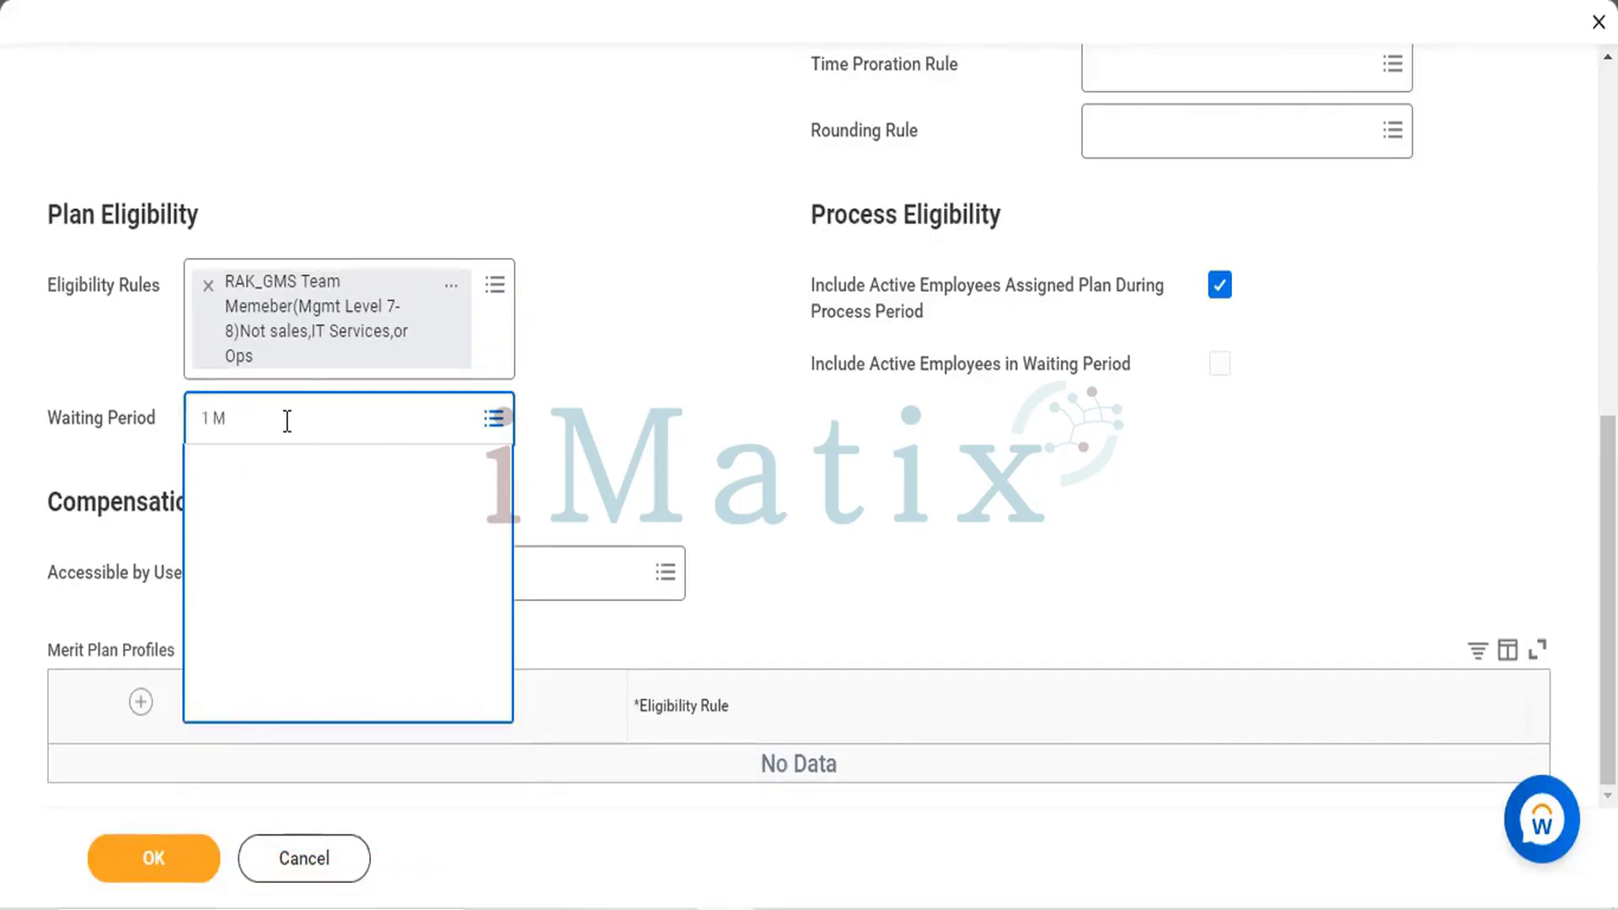
pyautogui.press('BackSpace')
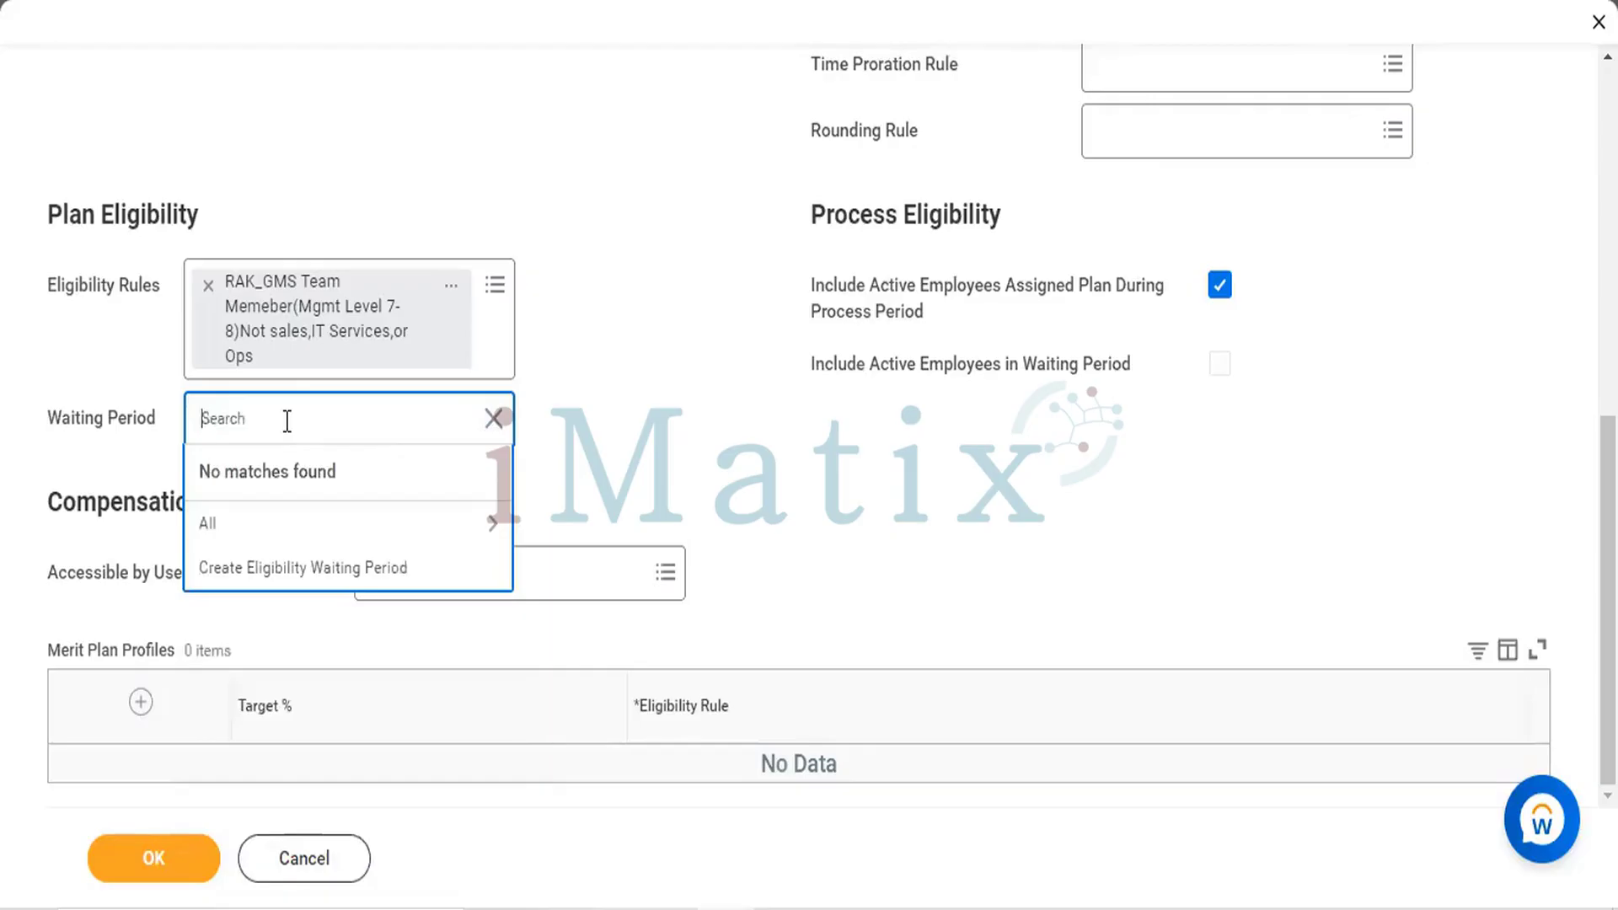
pyautogui.write('mothly')
pyautogui.press('Return')
pyautogui.press('BackSpace')
pyautogui.write('30')
pyautogui.press('Return')
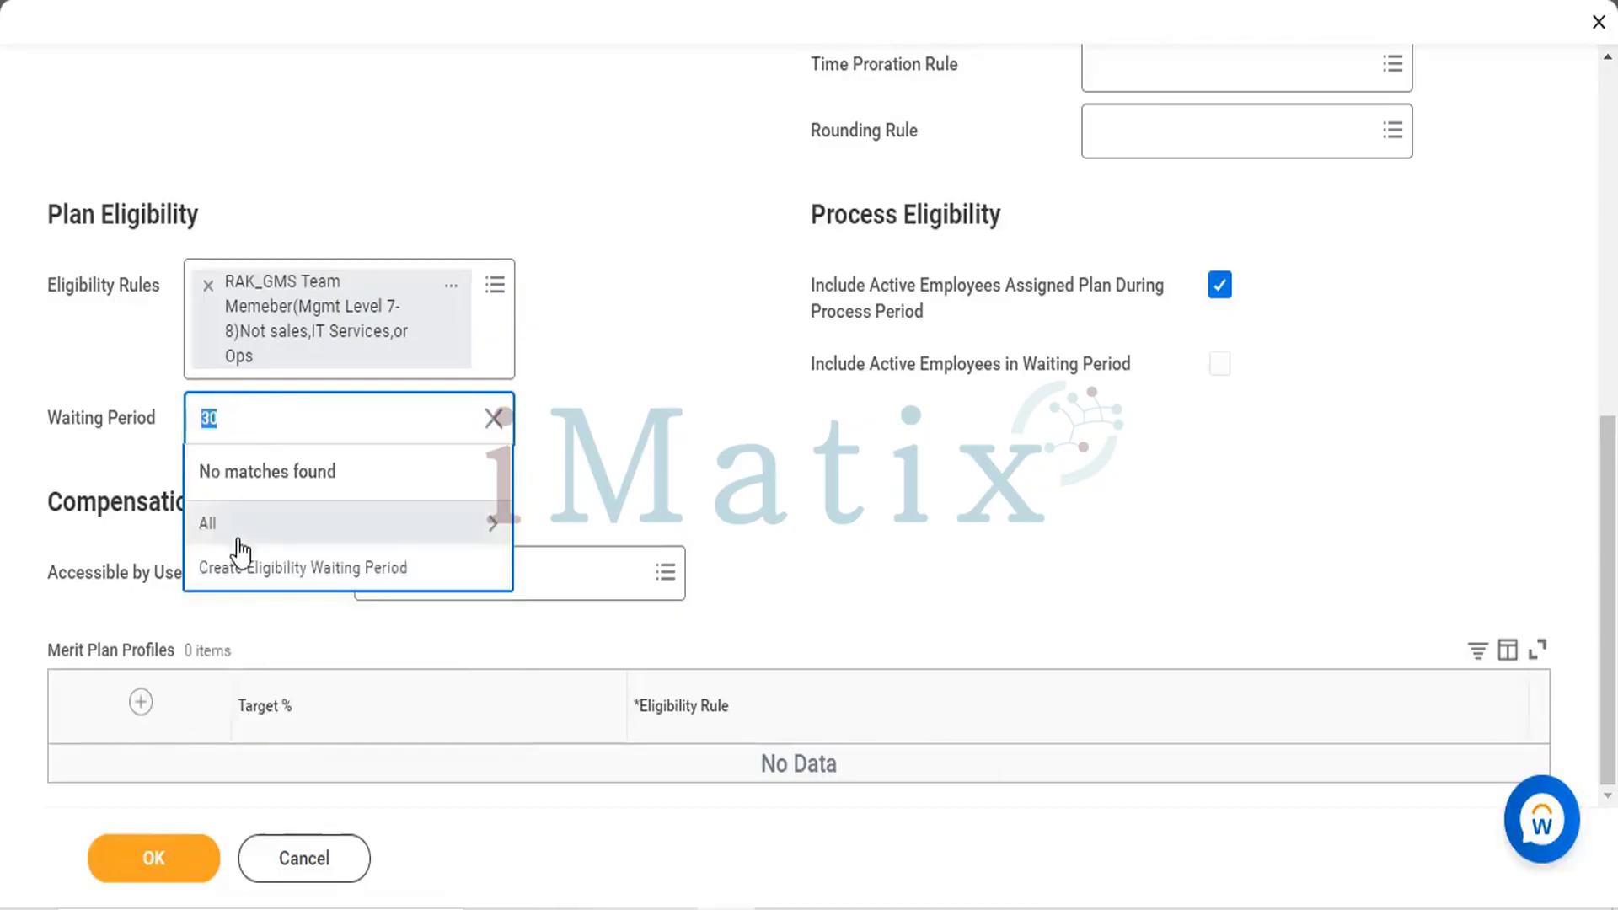
# Set the Waiting Period to "30 Days from Plan Assignment" and include active employees in the waiting period.
pyautogui.click(238, 543)
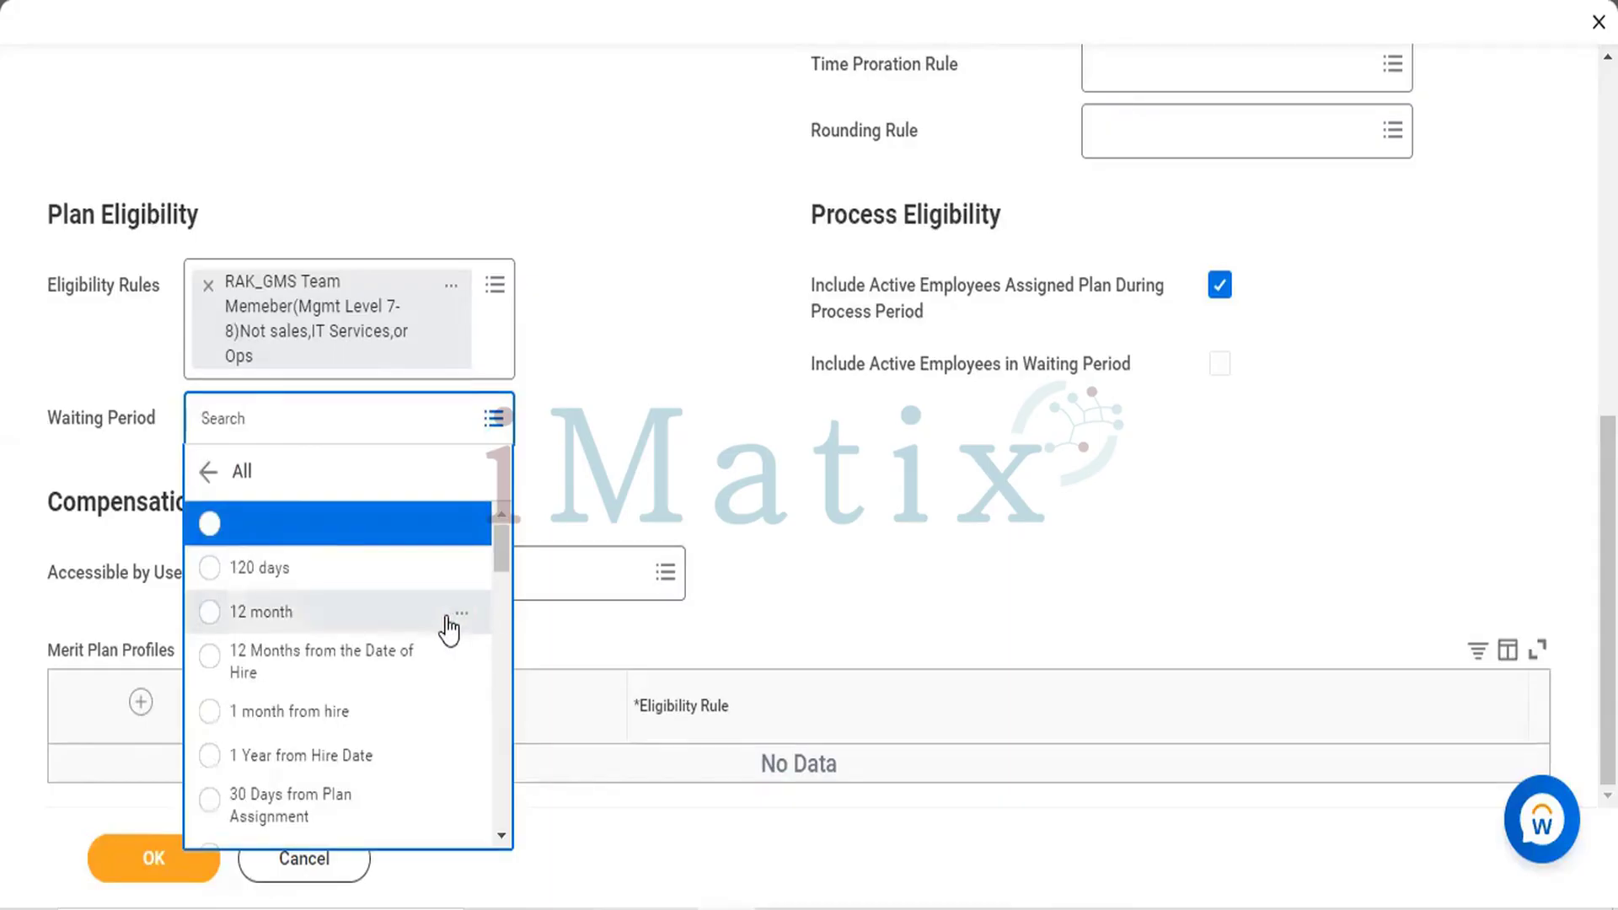
pyautogui.click(209, 805)
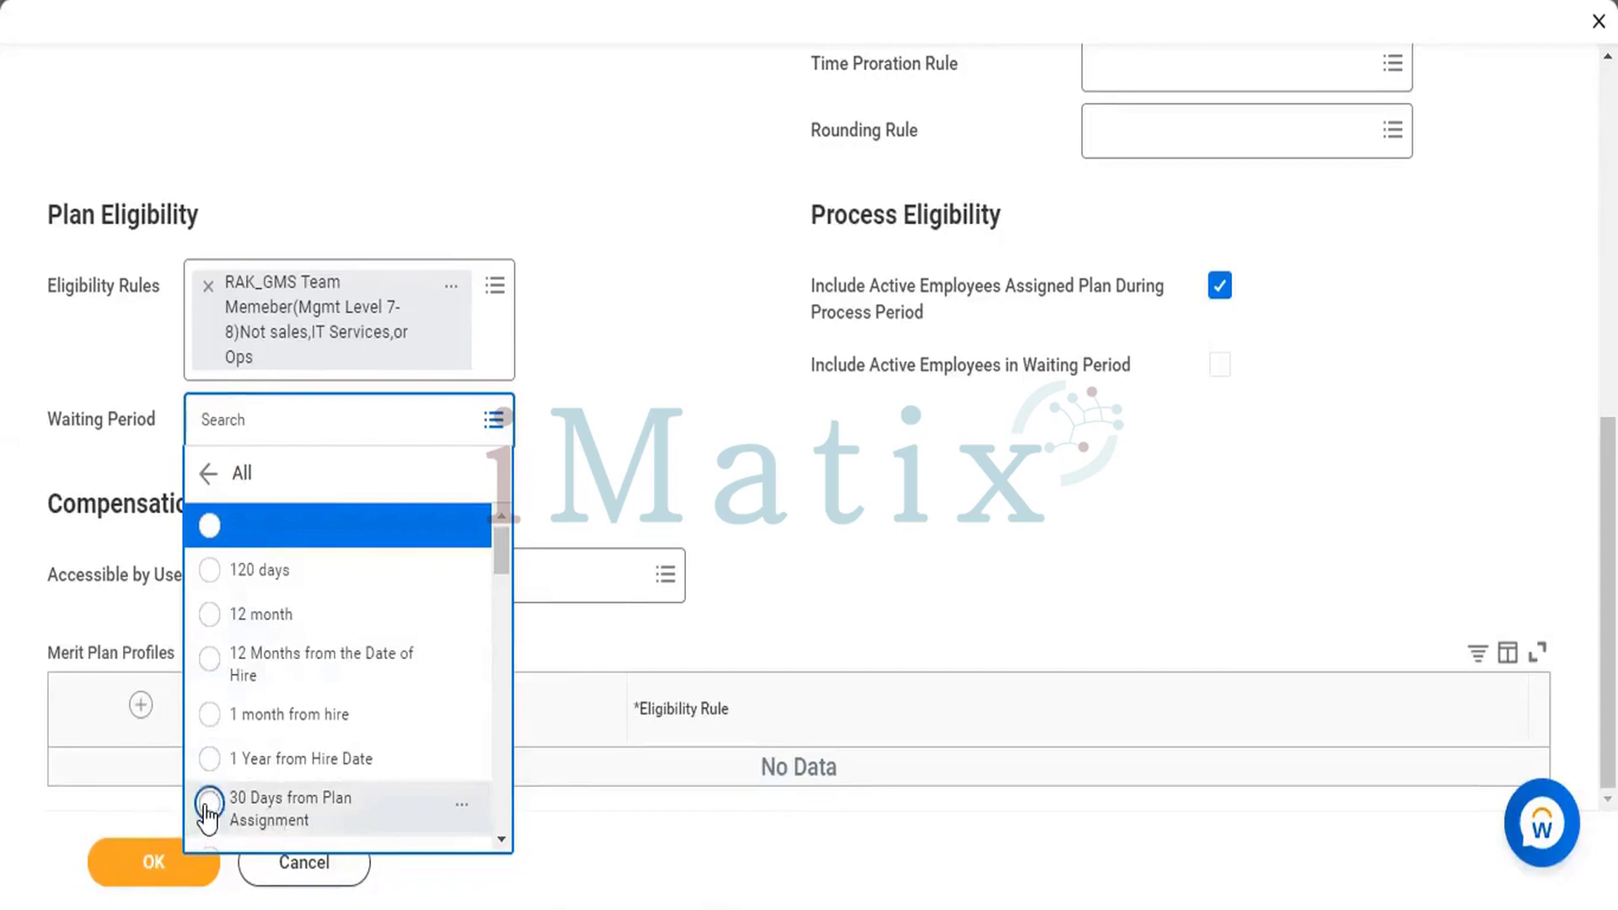
pyautogui.click(1219, 348)
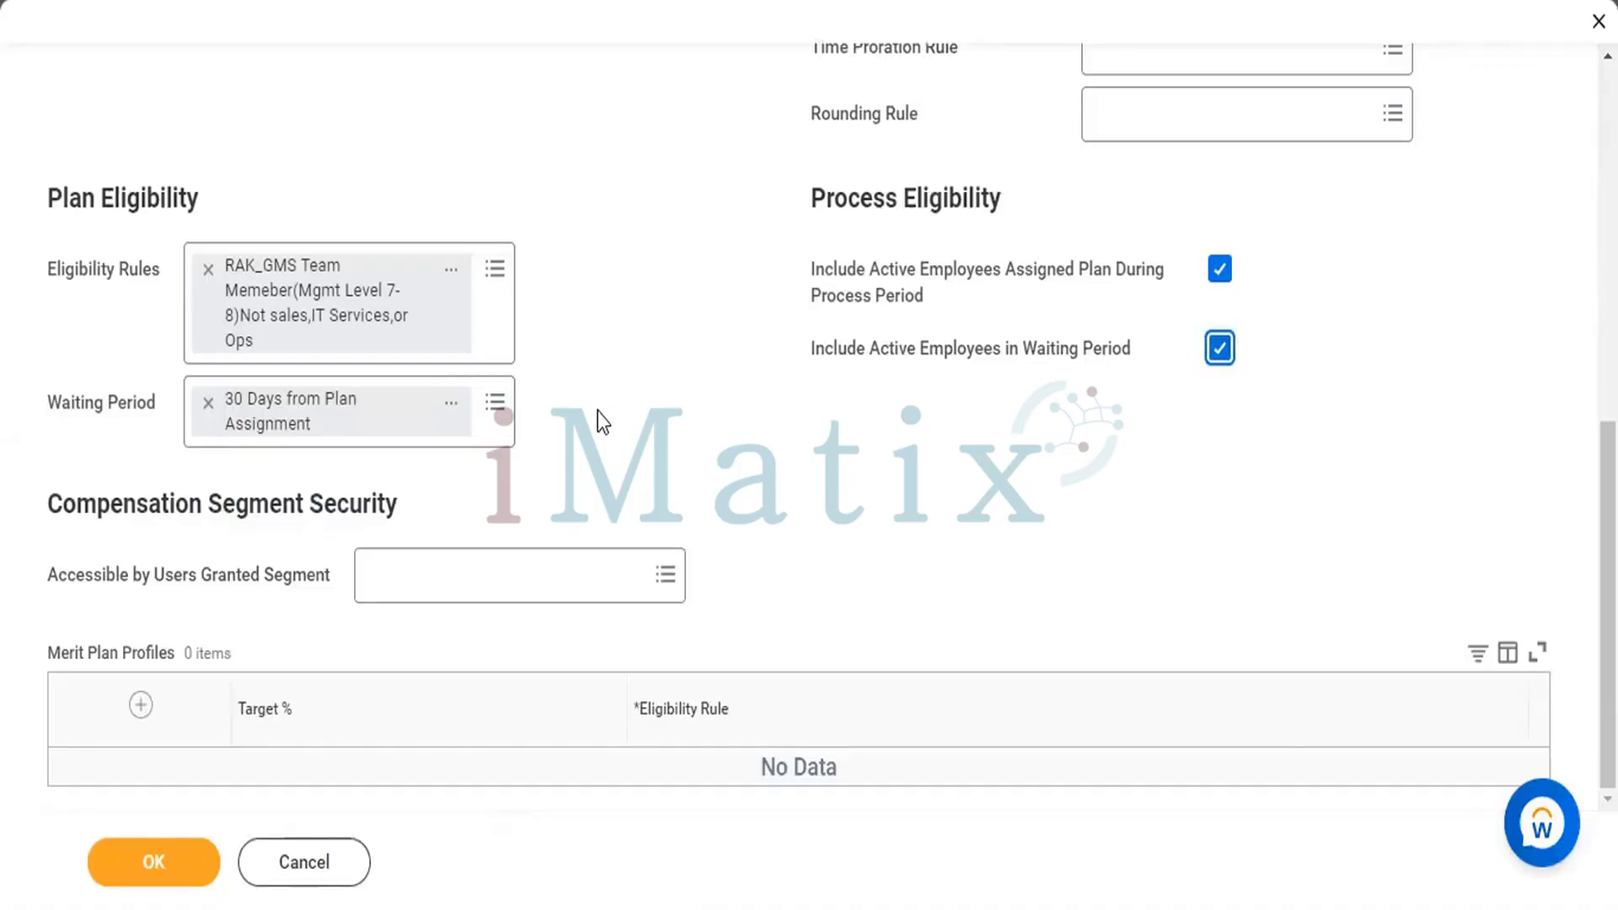
# Make the merit plan accessible to users granted the "Compensation Plan Access (Regional)" security segment.
pyautogui.click(514, 566)
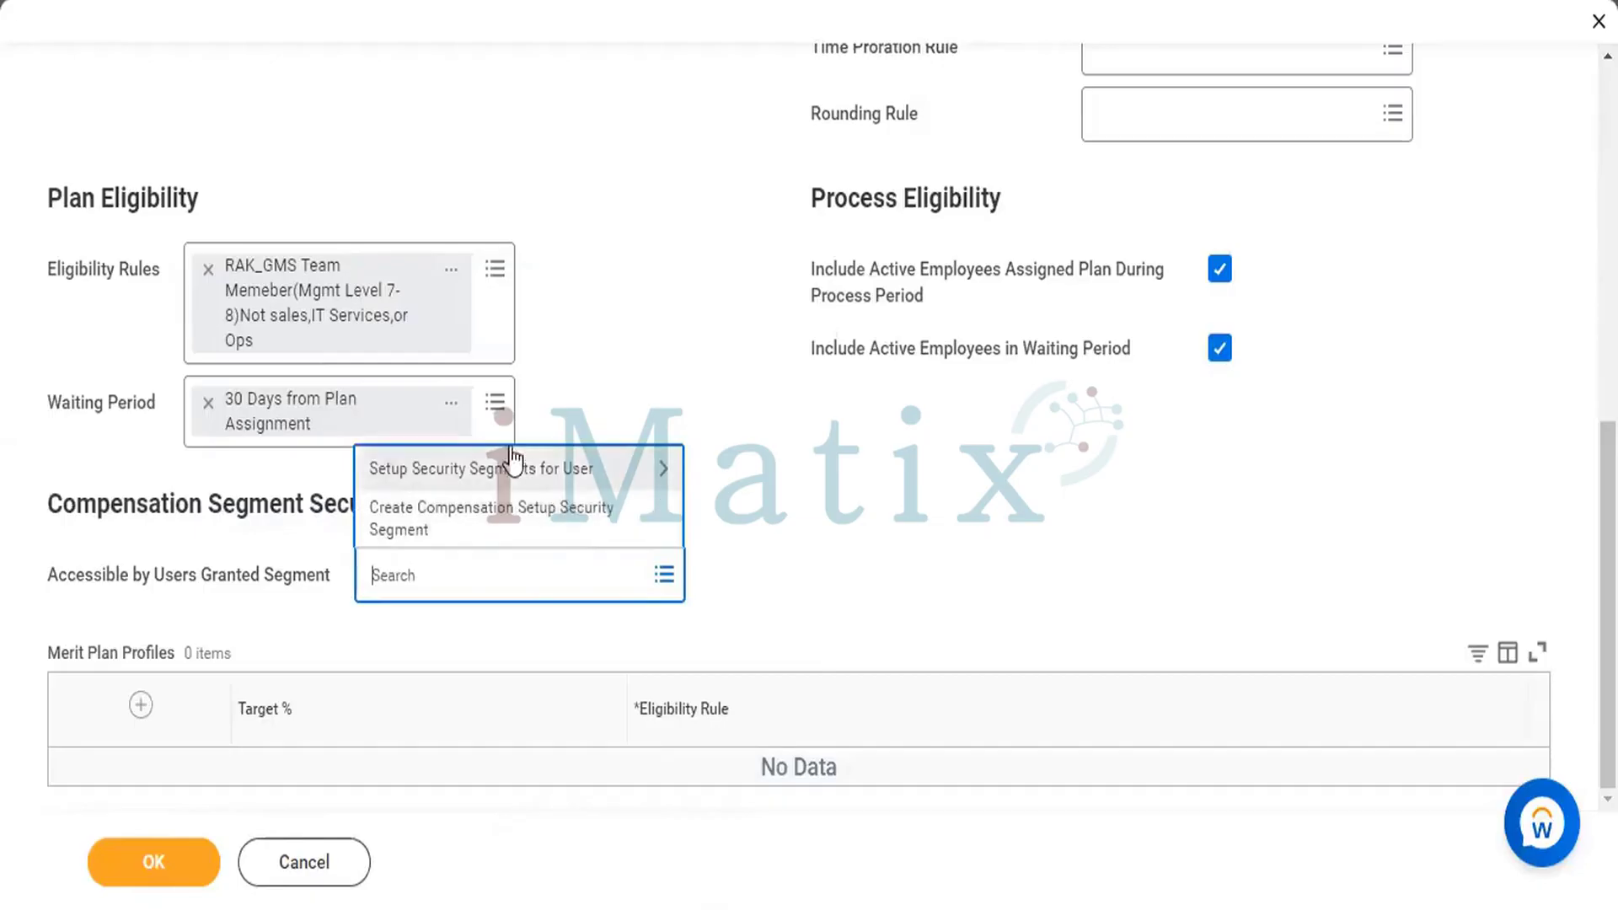
pyautogui.click(482, 469)
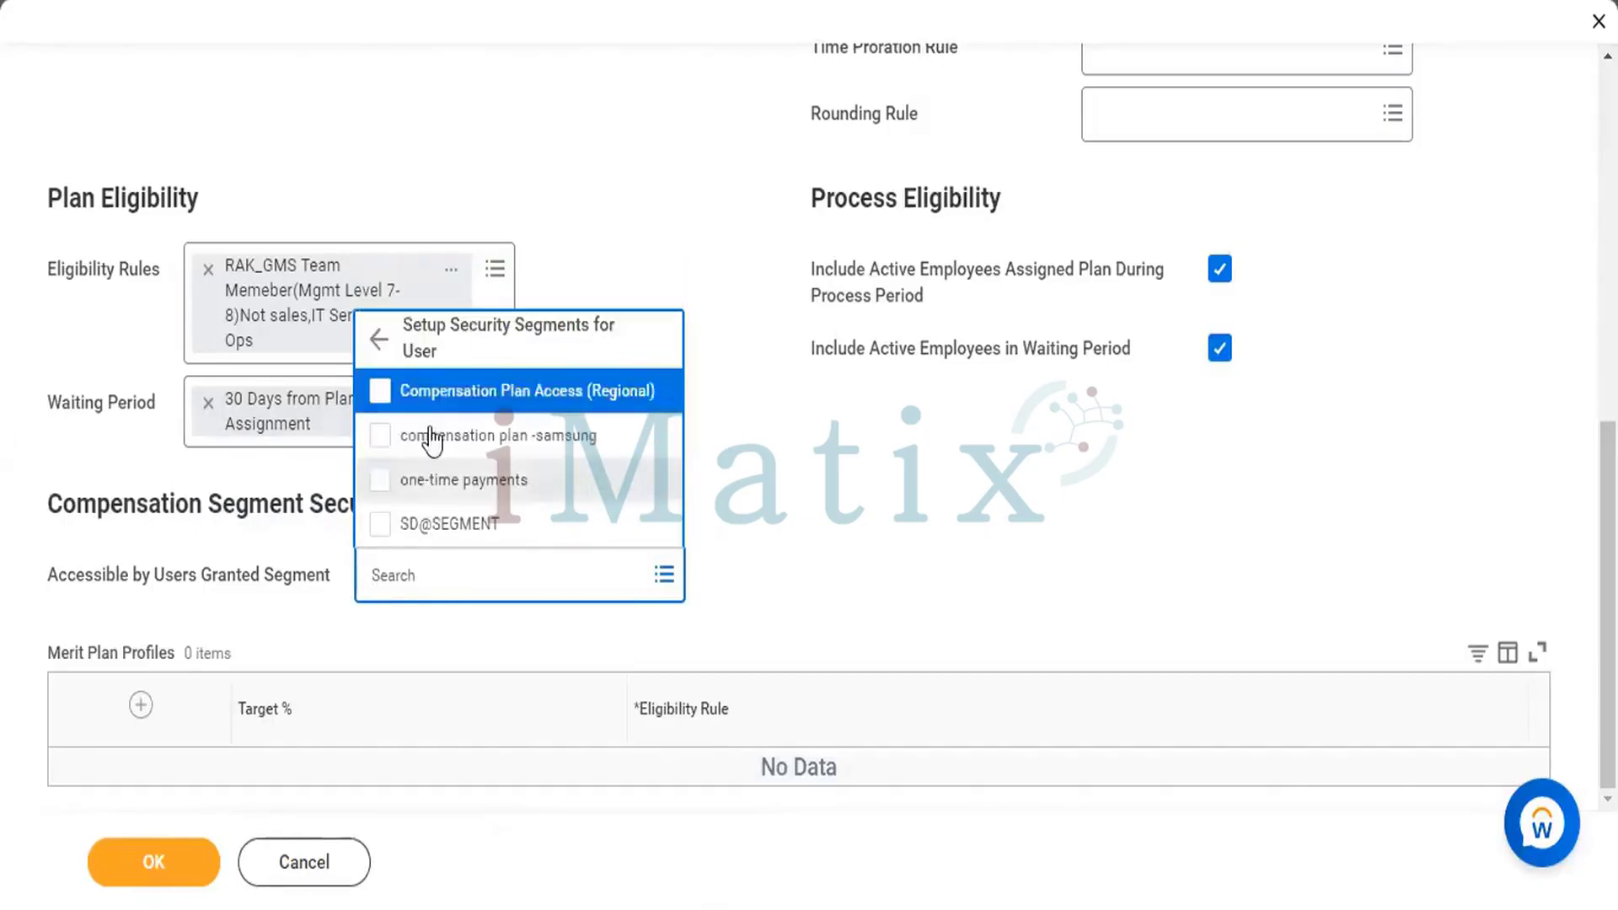
pyautogui.click(380, 391)
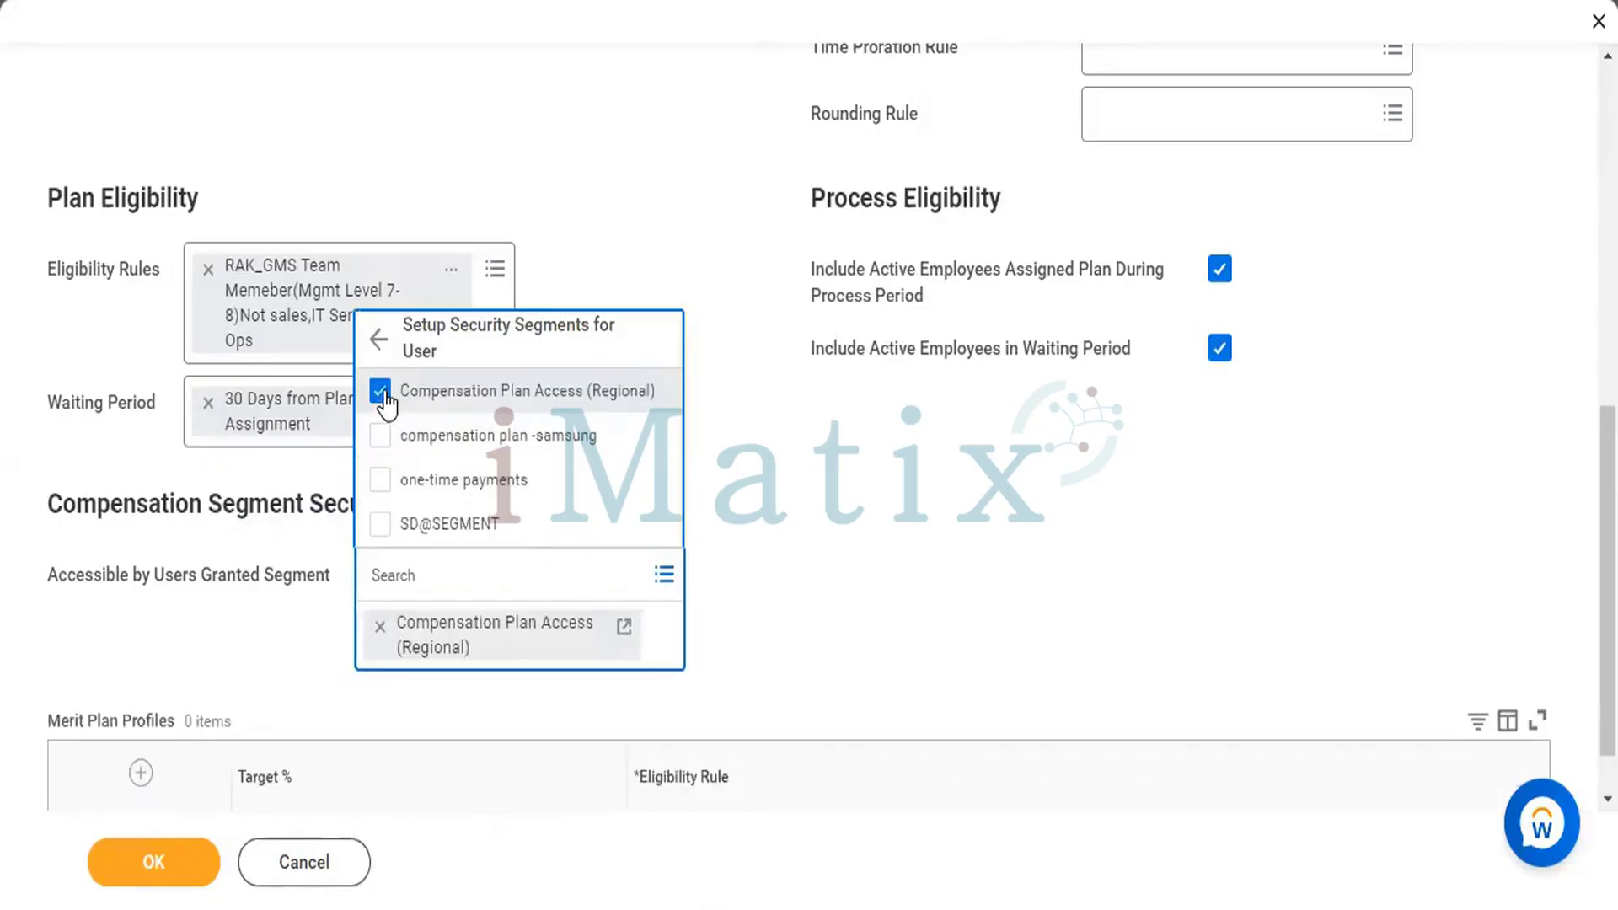
pyautogui.click(955, 574)
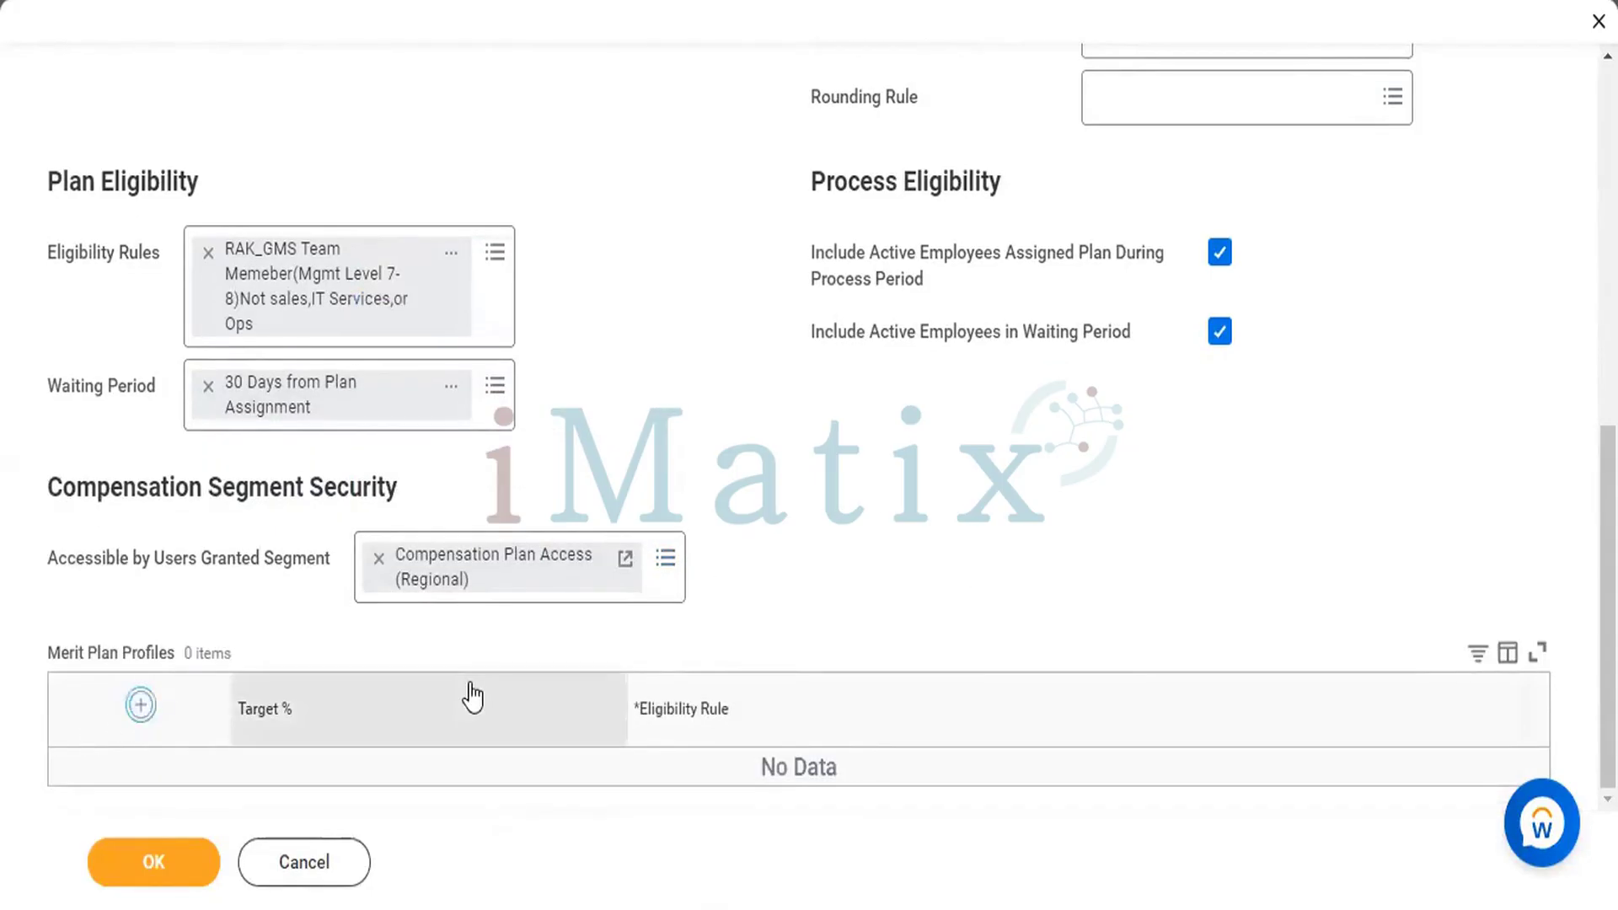
# Add a row to the Merit Plan Profiles and set its Target % to 100.
pyautogui.scroll(-1, 767, 525)
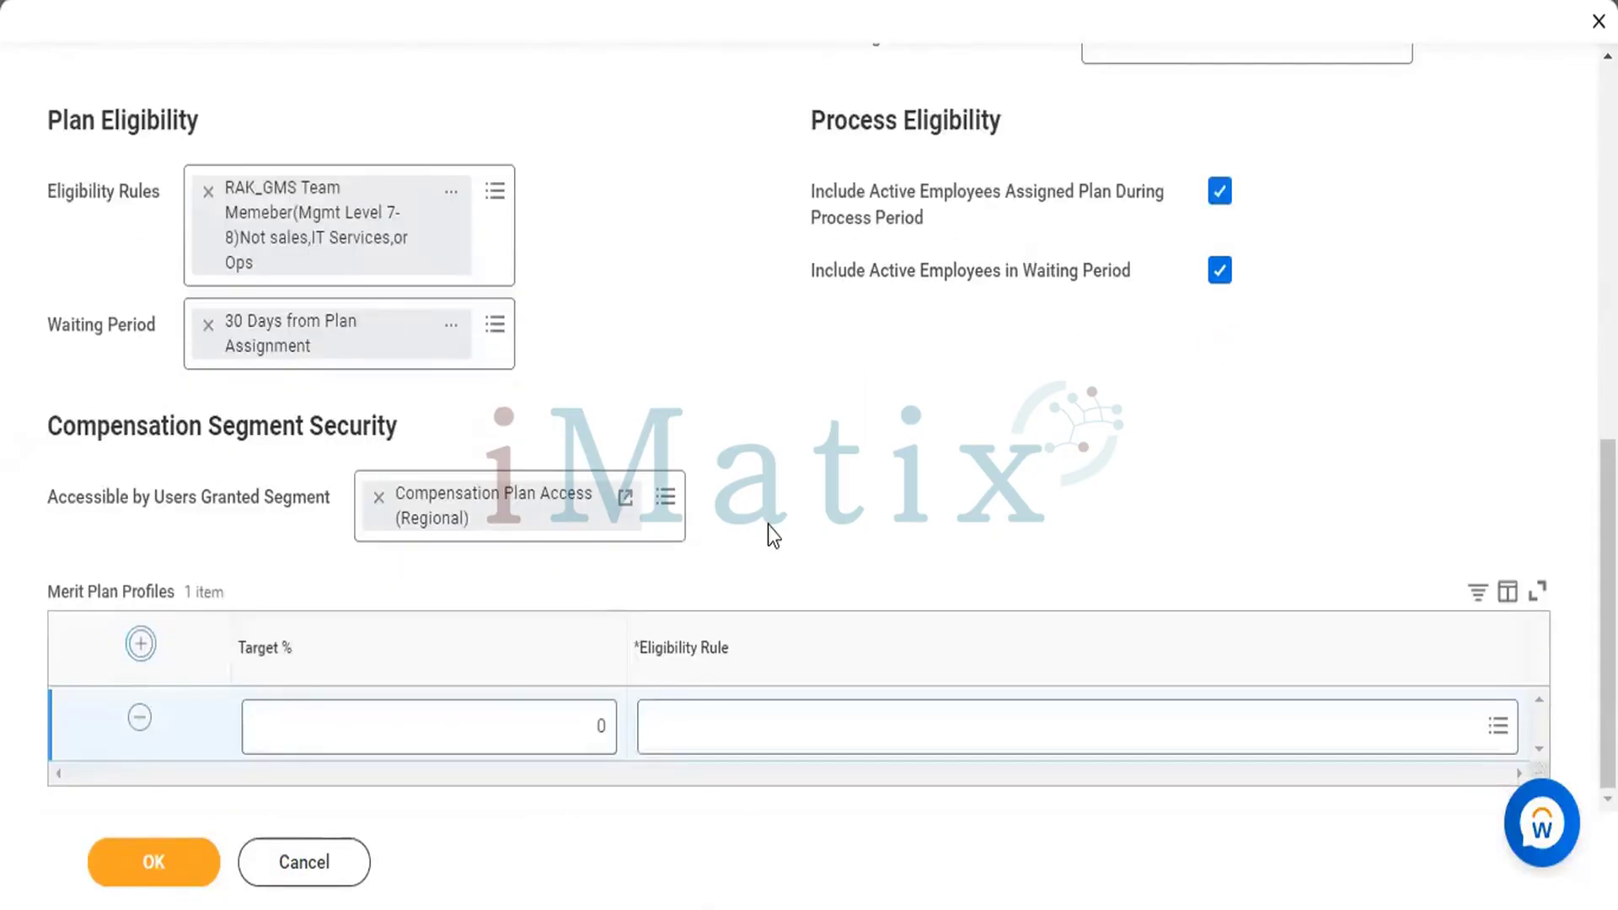
pyautogui.click(506, 715)
pyautogui.write('1')
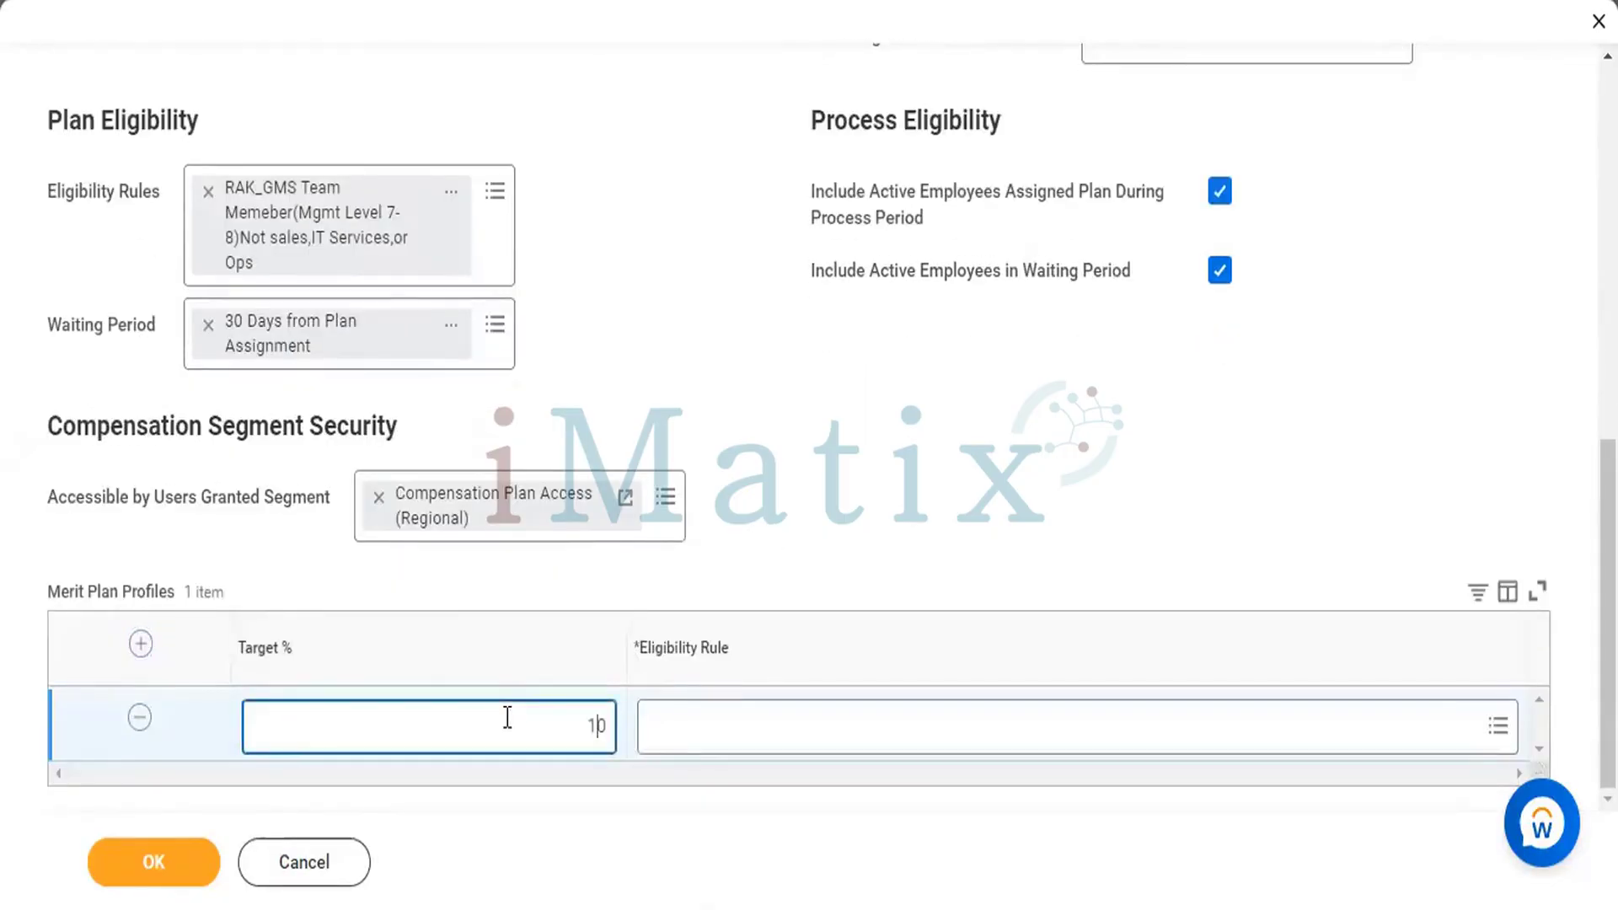
pyautogui.write('0')
# Search the profile row's eligibility rules for "Best" and "BP", and assign "BP Management Eligibility".
pyautogui.click(842, 733)
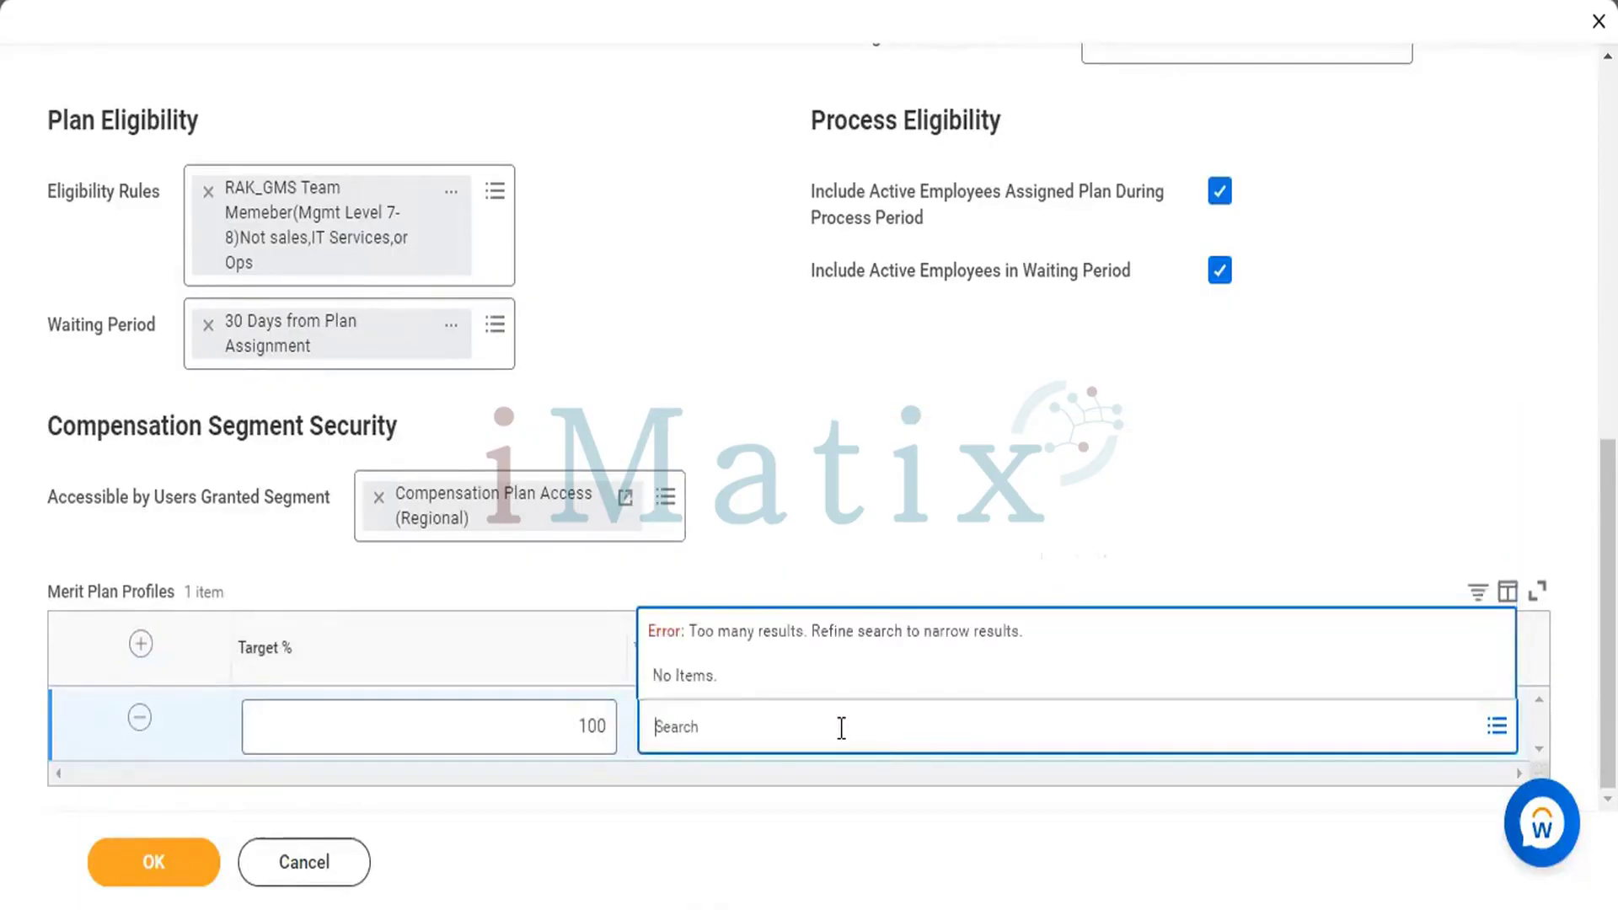
pyautogui.write('Best')
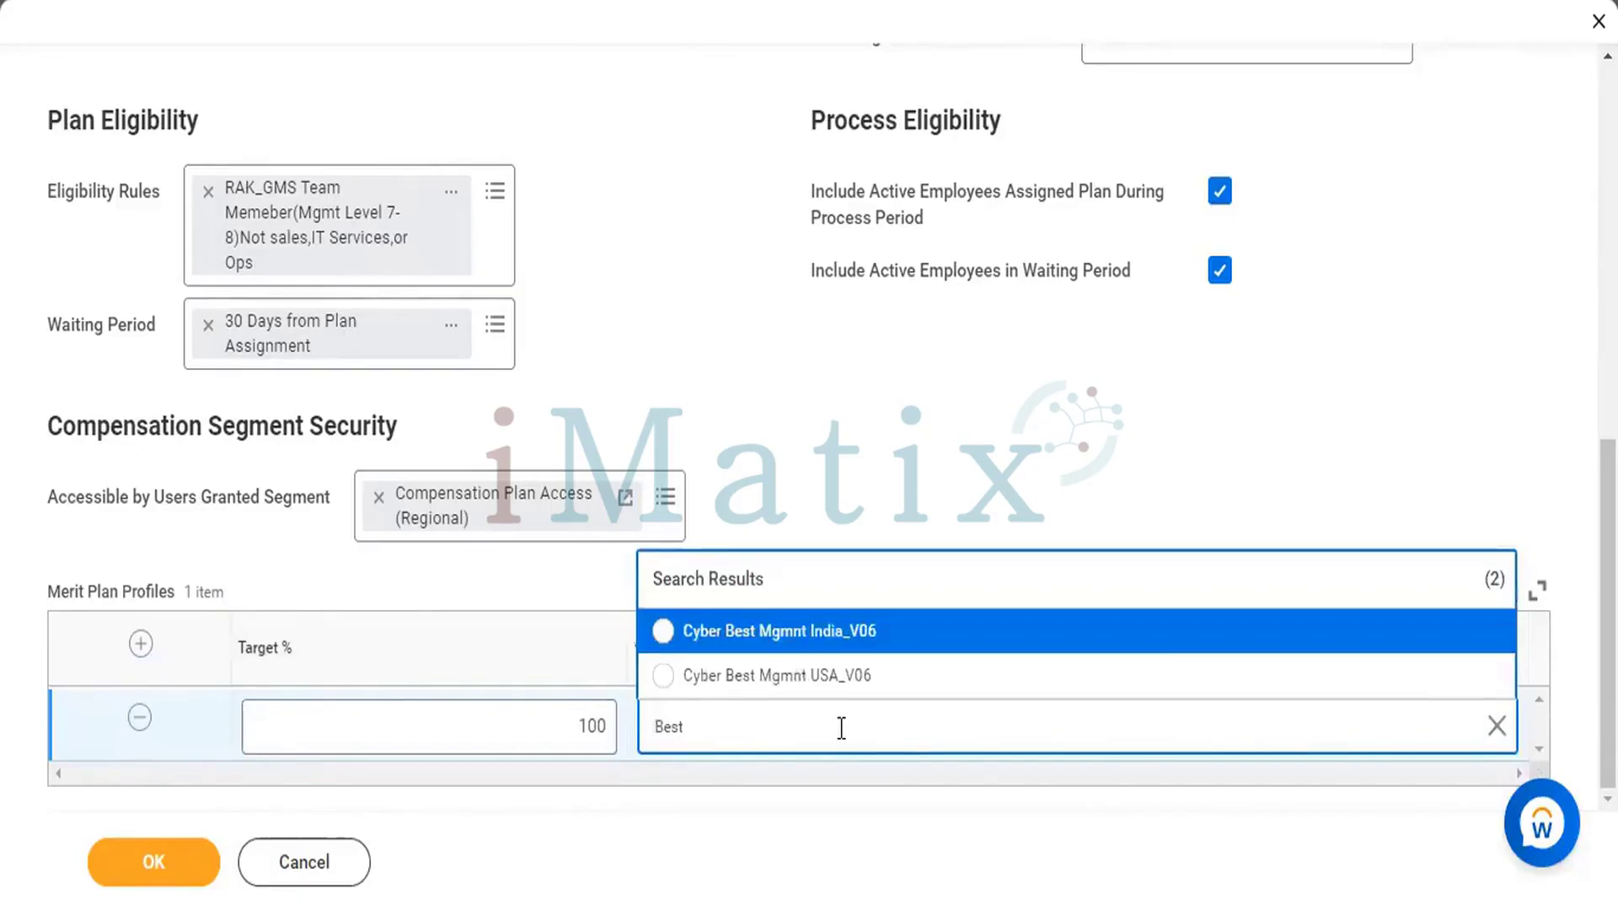
pyautogui.press('BackSpace')
pyautogui.press('BackSpace')
pyautogui.press('BackSpace')
pyautogui.press('BackSpace')
pyautogui.write('BP')
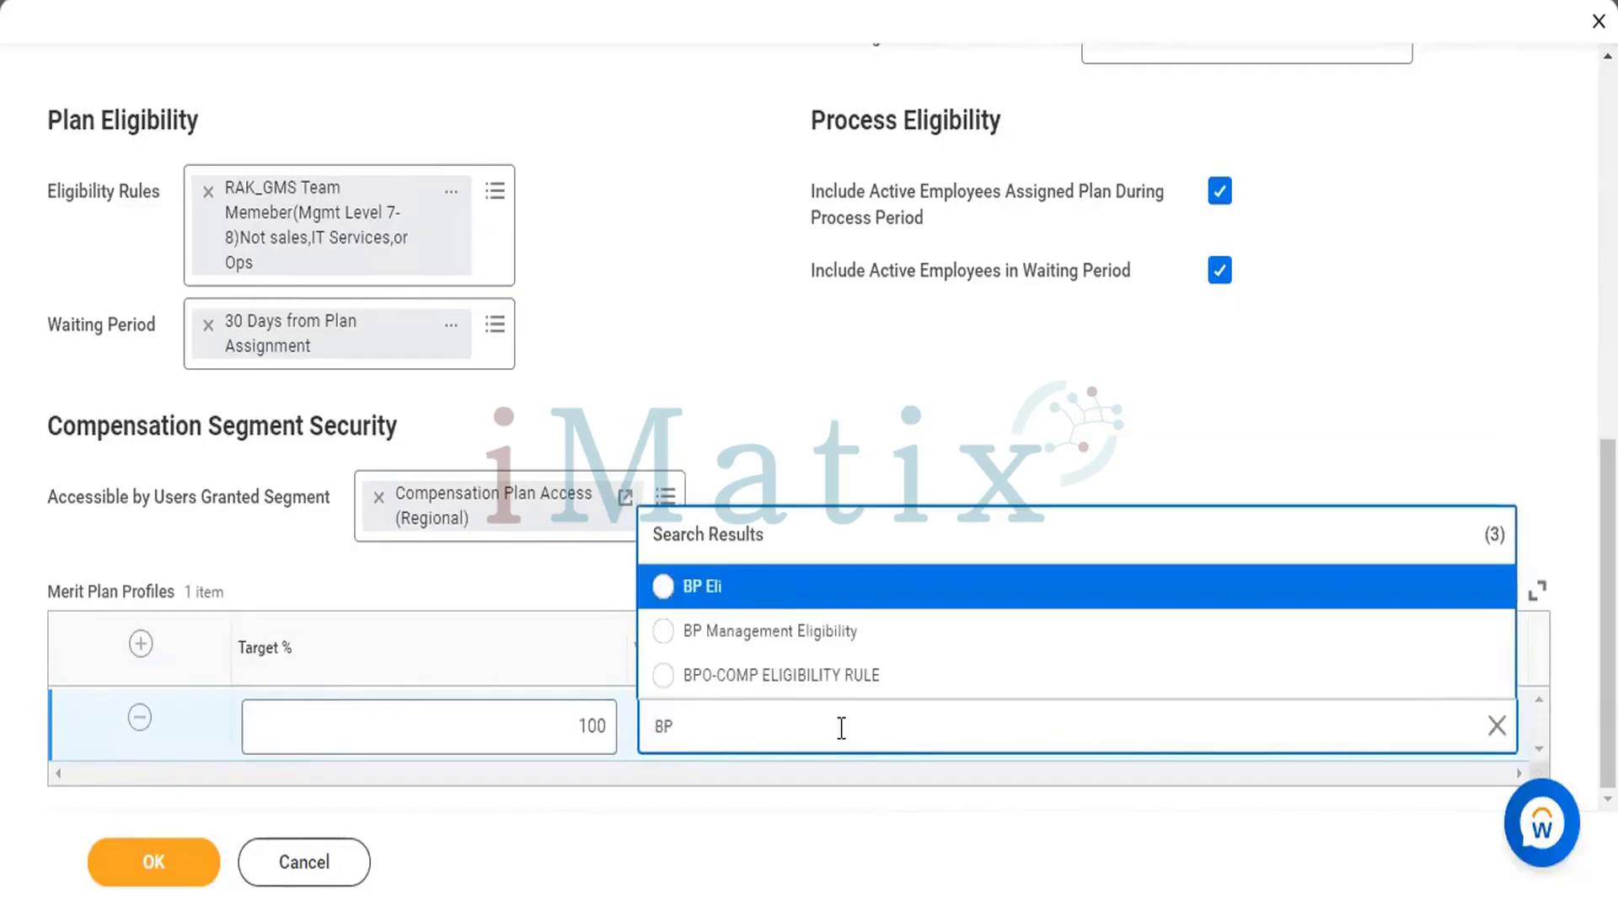
pyautogui.click(658, 632)
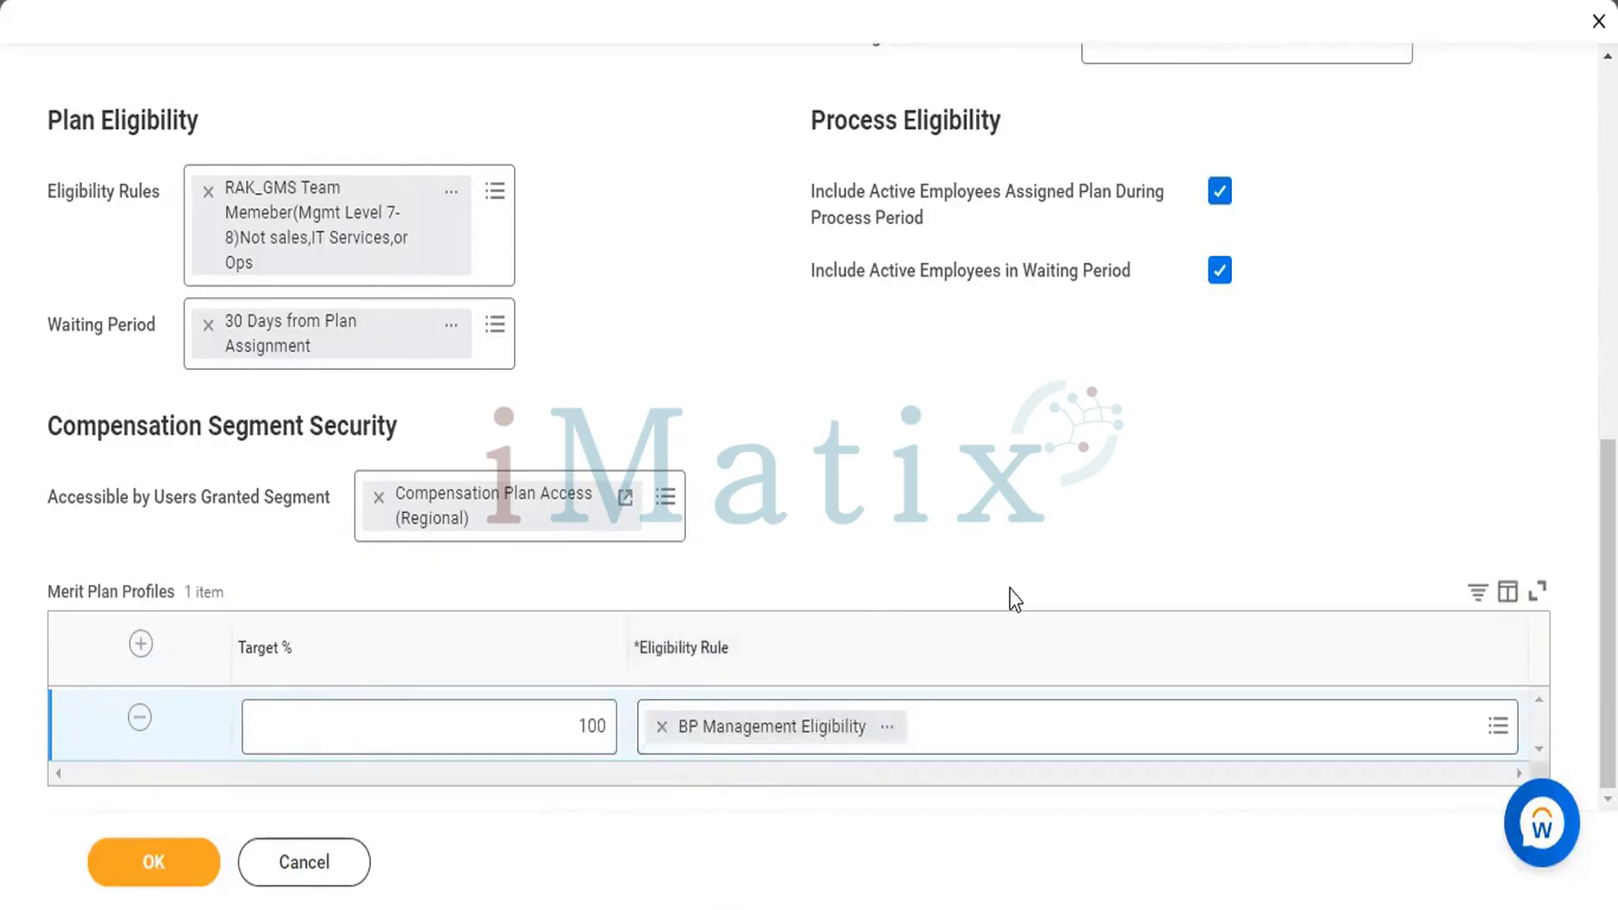
# Review the merit percent plan's eligibility settings, award calculation details and the full Plan Description text.
pyautogui.scroll(10, 1010, 590)
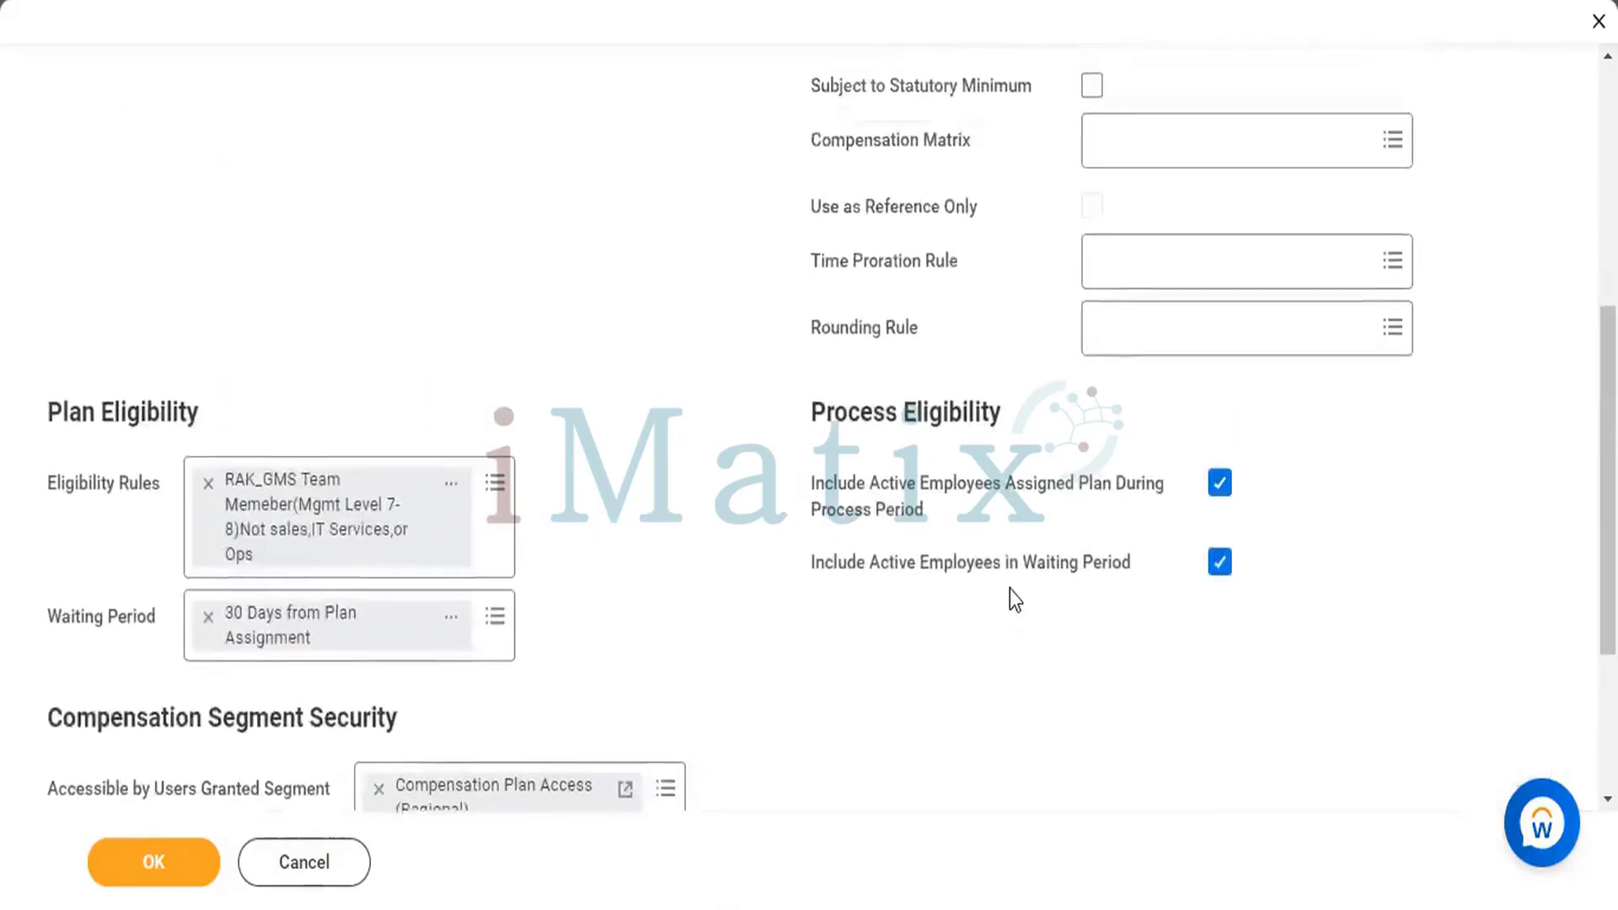
pyautogui.scroll(-10, 1009, 589)
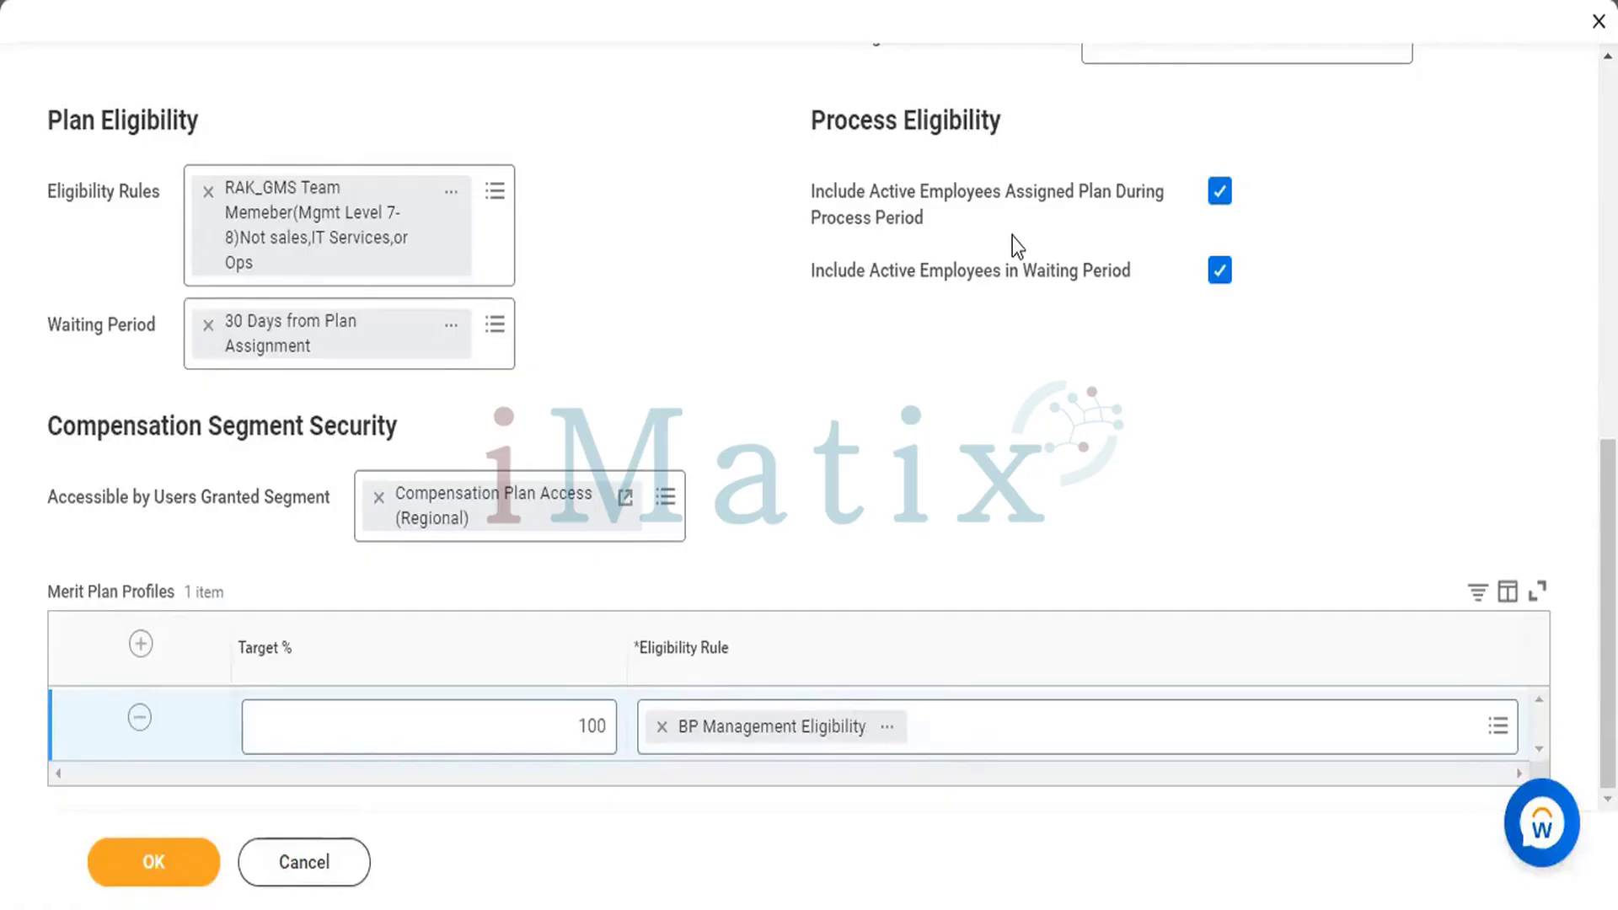
pyautogui.scroll(1, 1228, 469)
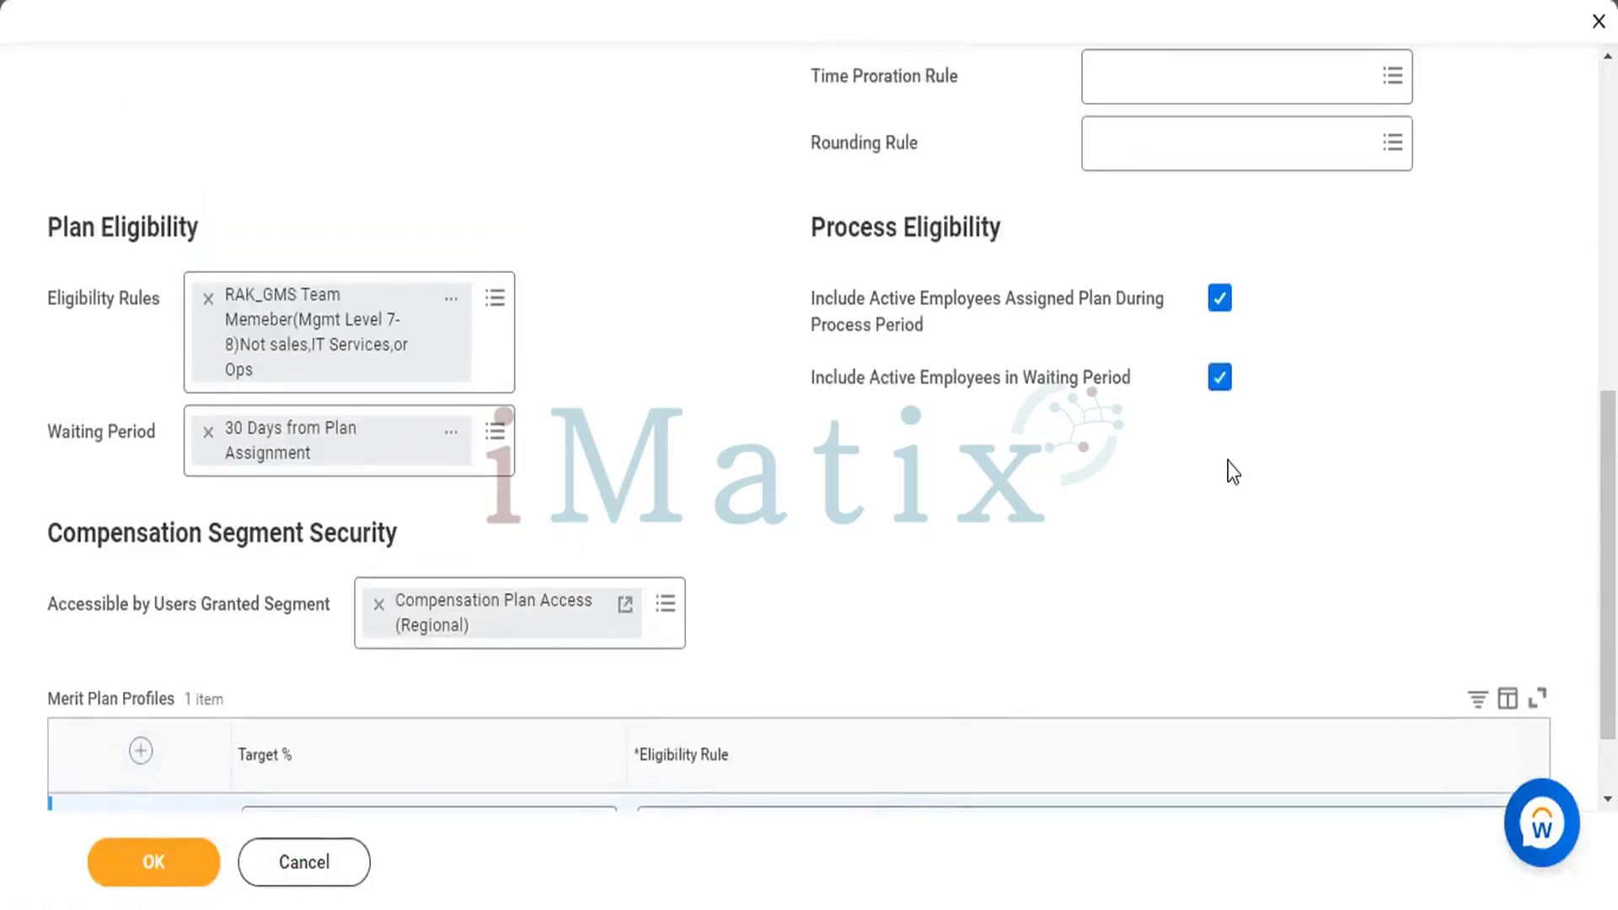
pyautogui.scroll(6, 1229, 469)
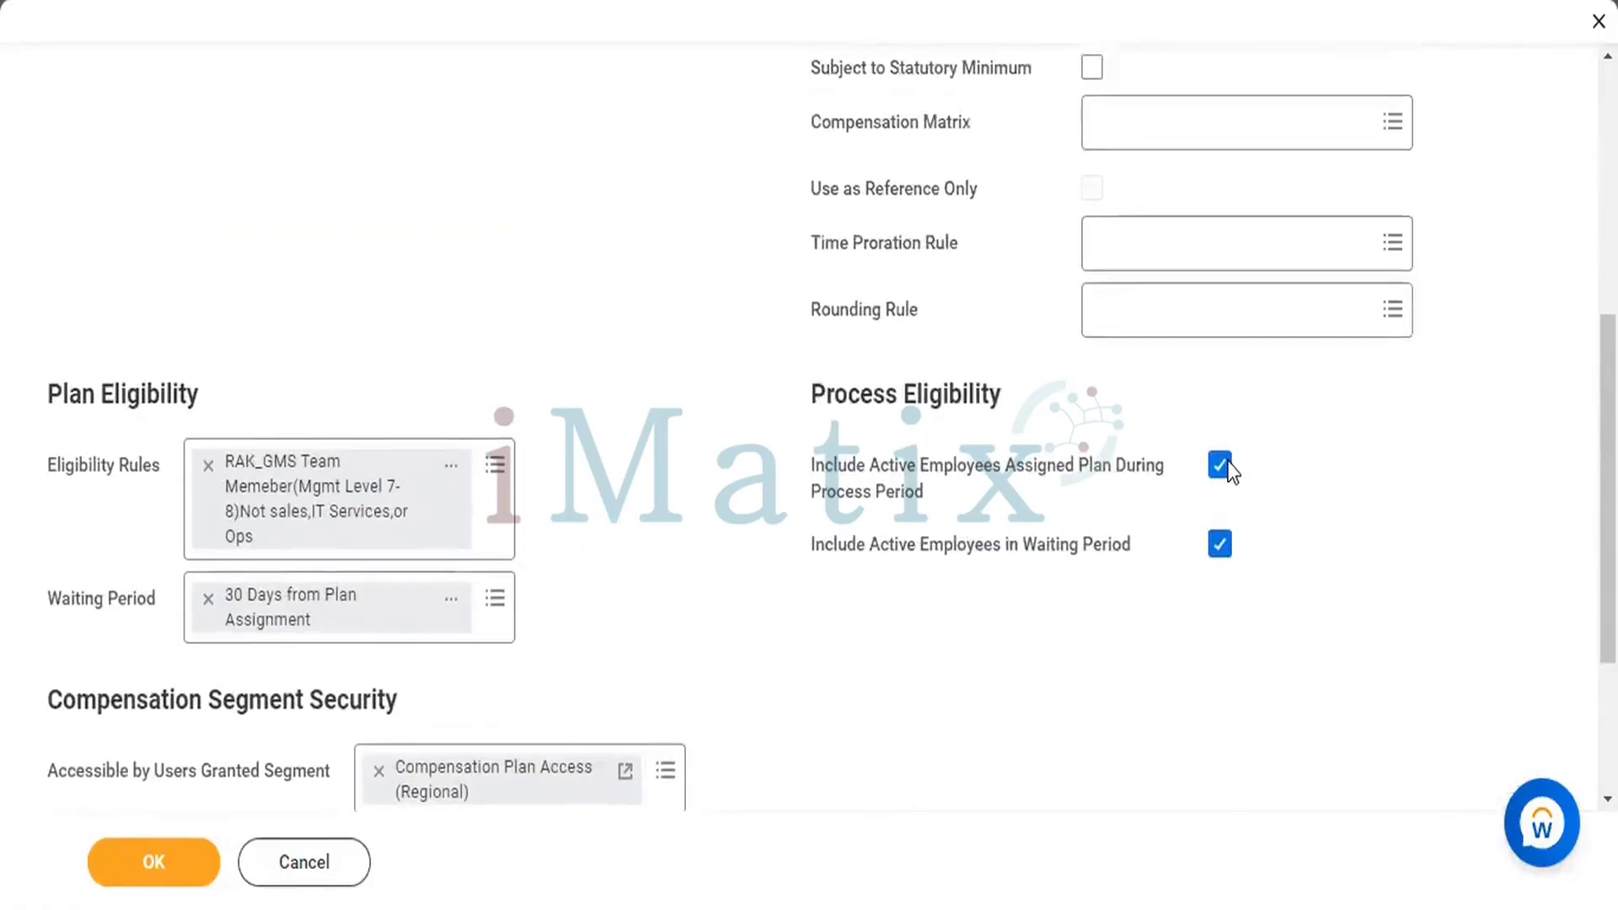
pyautogui.scroll(1, 1233, 472)
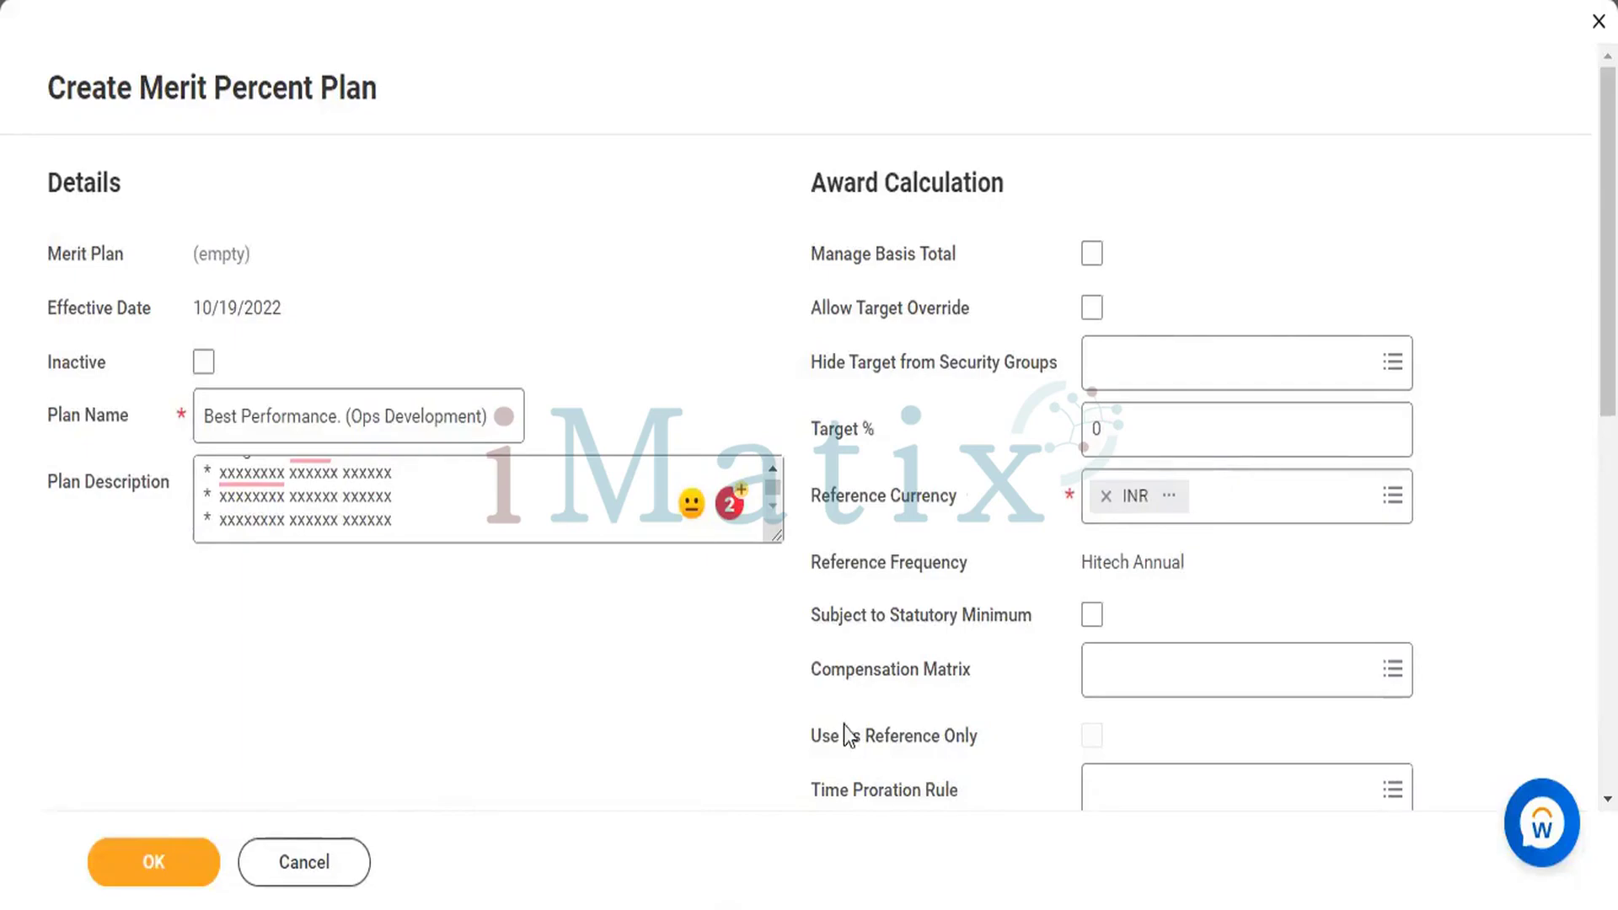
pyautogui.click(400, 522)
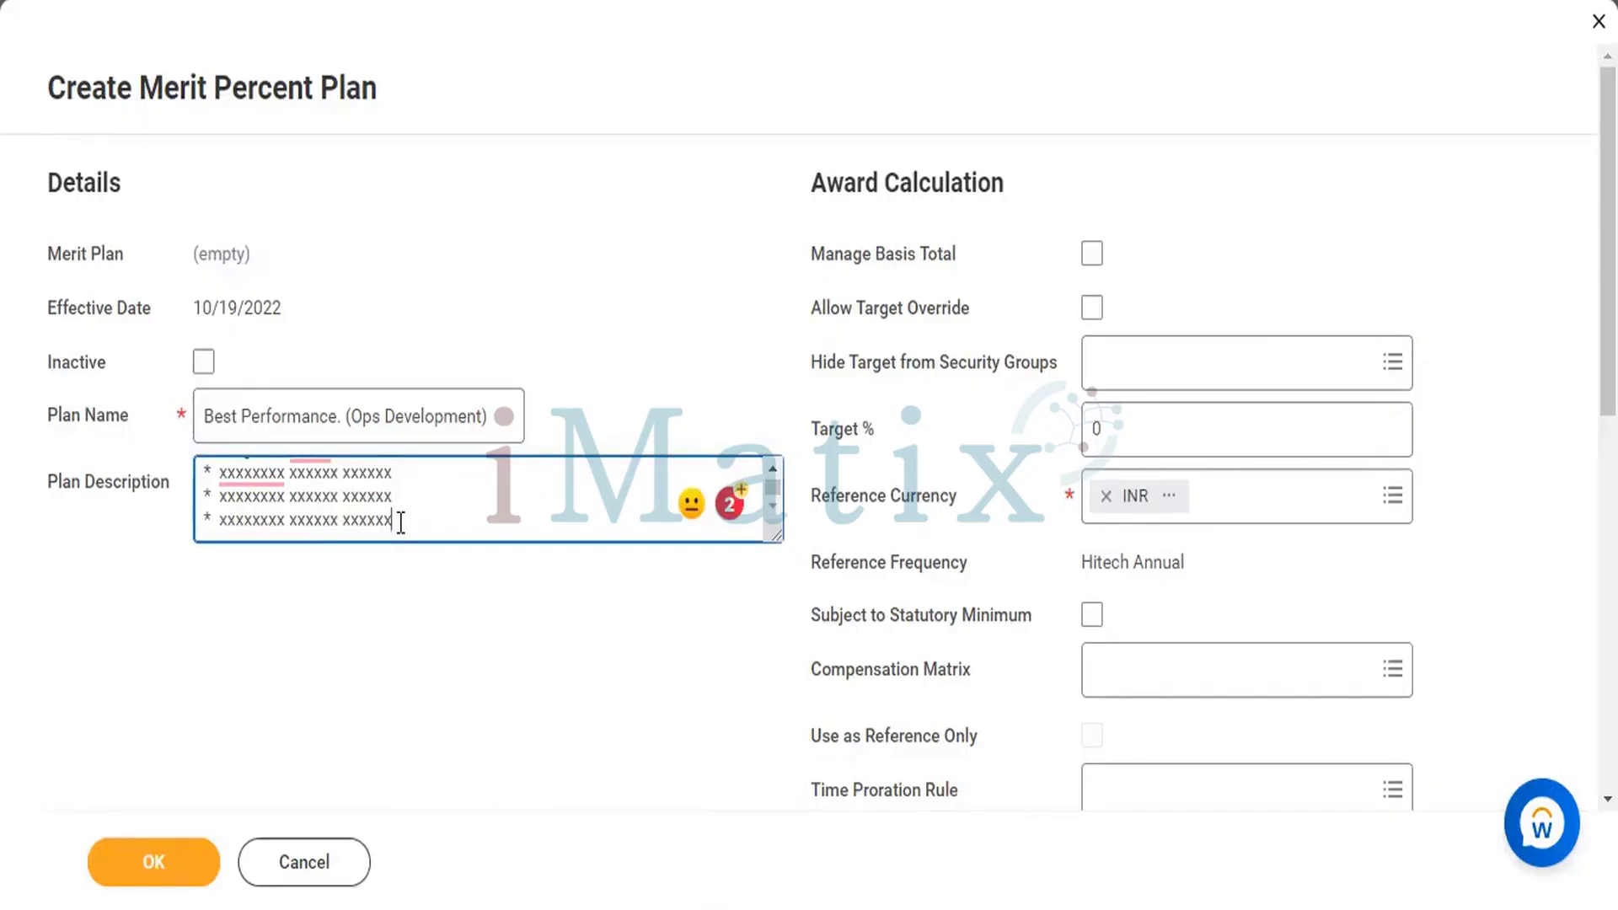
pyautogui.scroll(3, 401, 522)
pyautogui.scroll(-5, 400, 522)
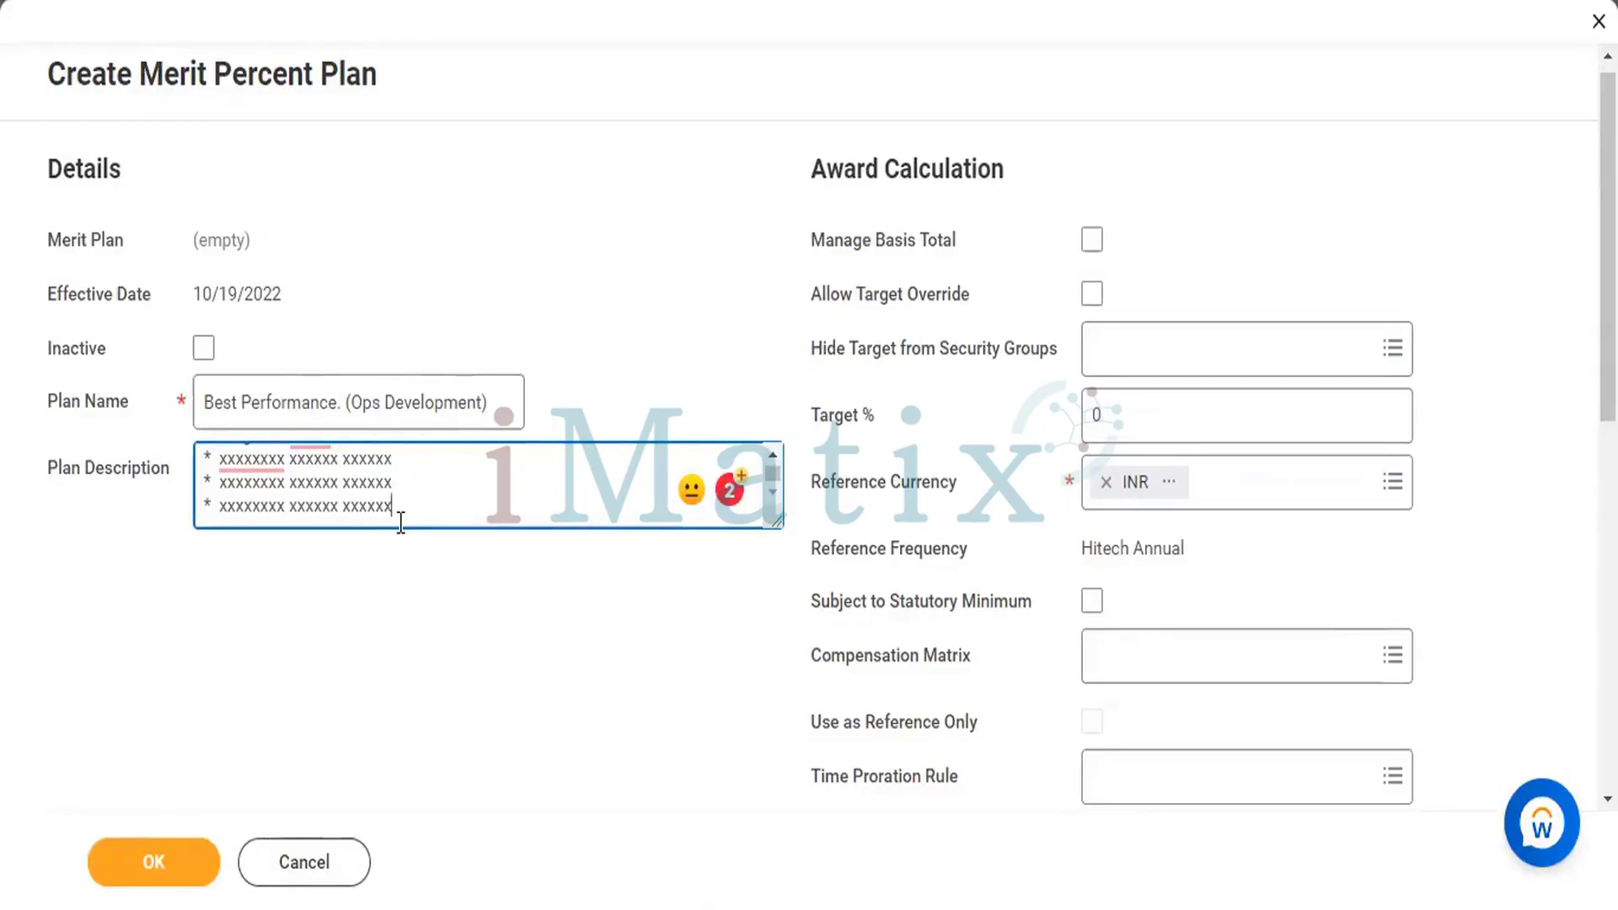
pyautogui.scroll(1, 397, 520)
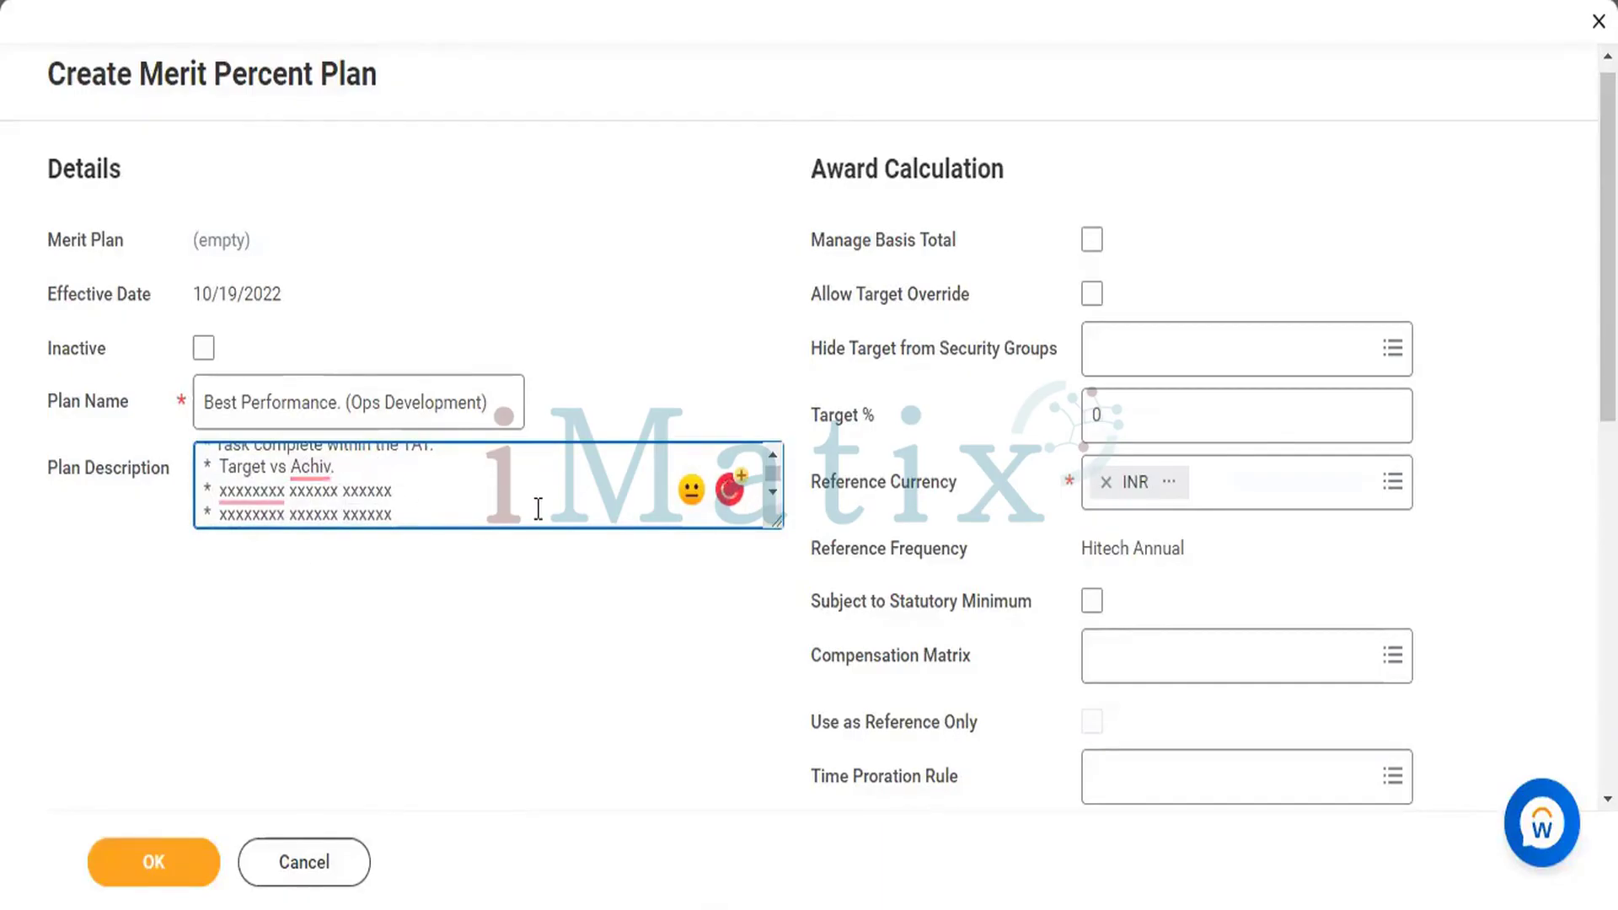
pyautogui.scroll(2, 538, 508)
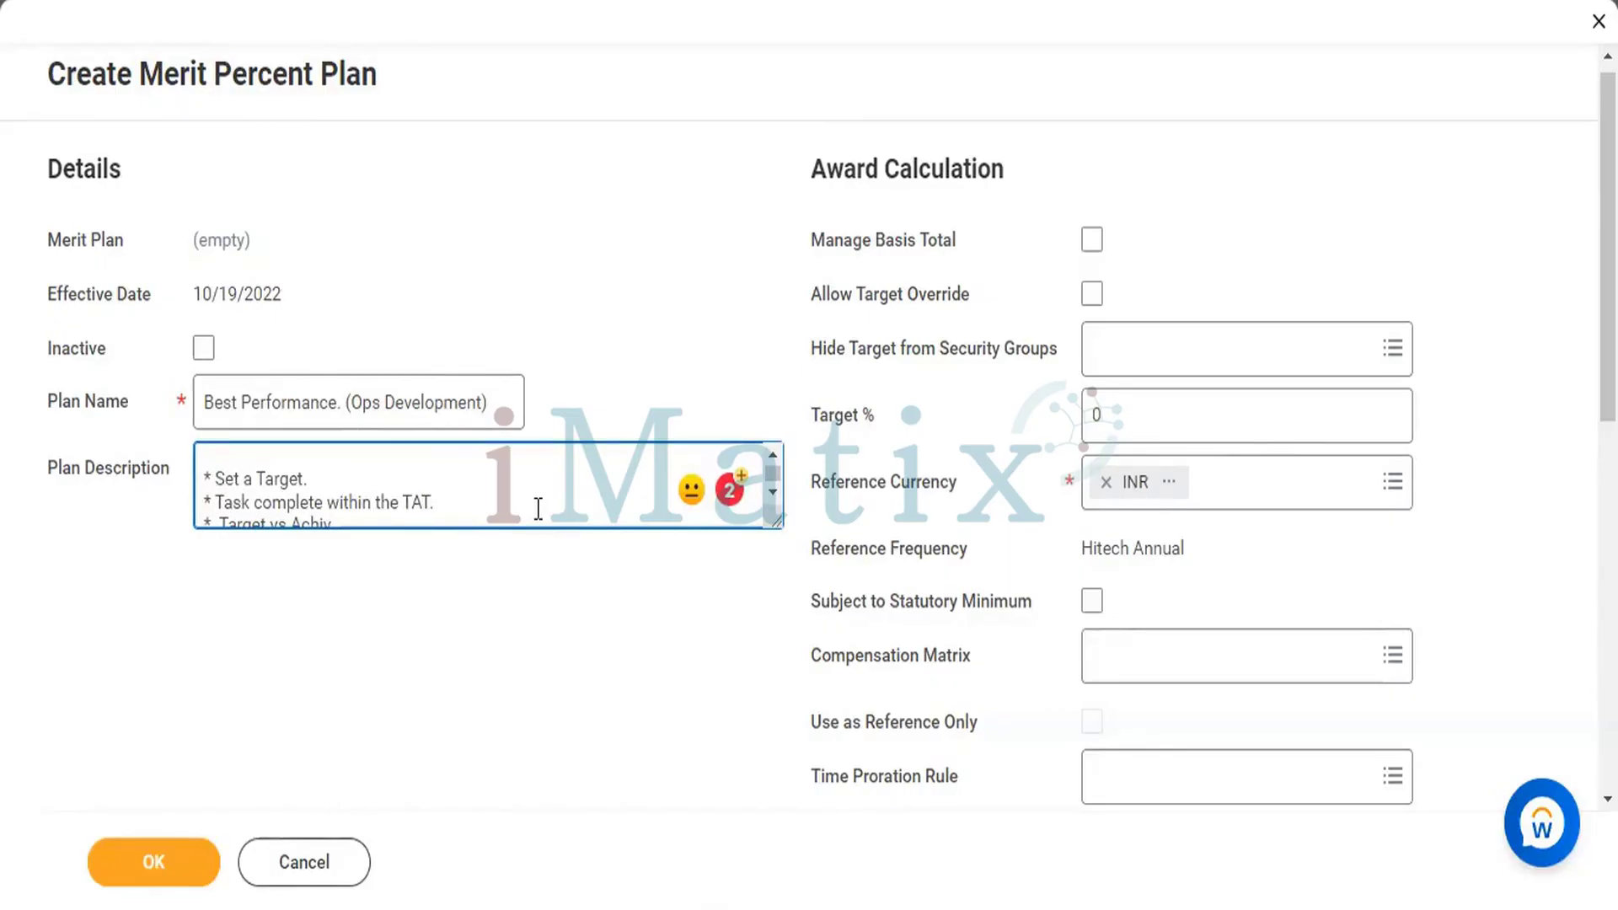
# Submit the completed merit percent plan as the security segment's Funded Plan.
pyautogui.scroll(-4, 537, 508)
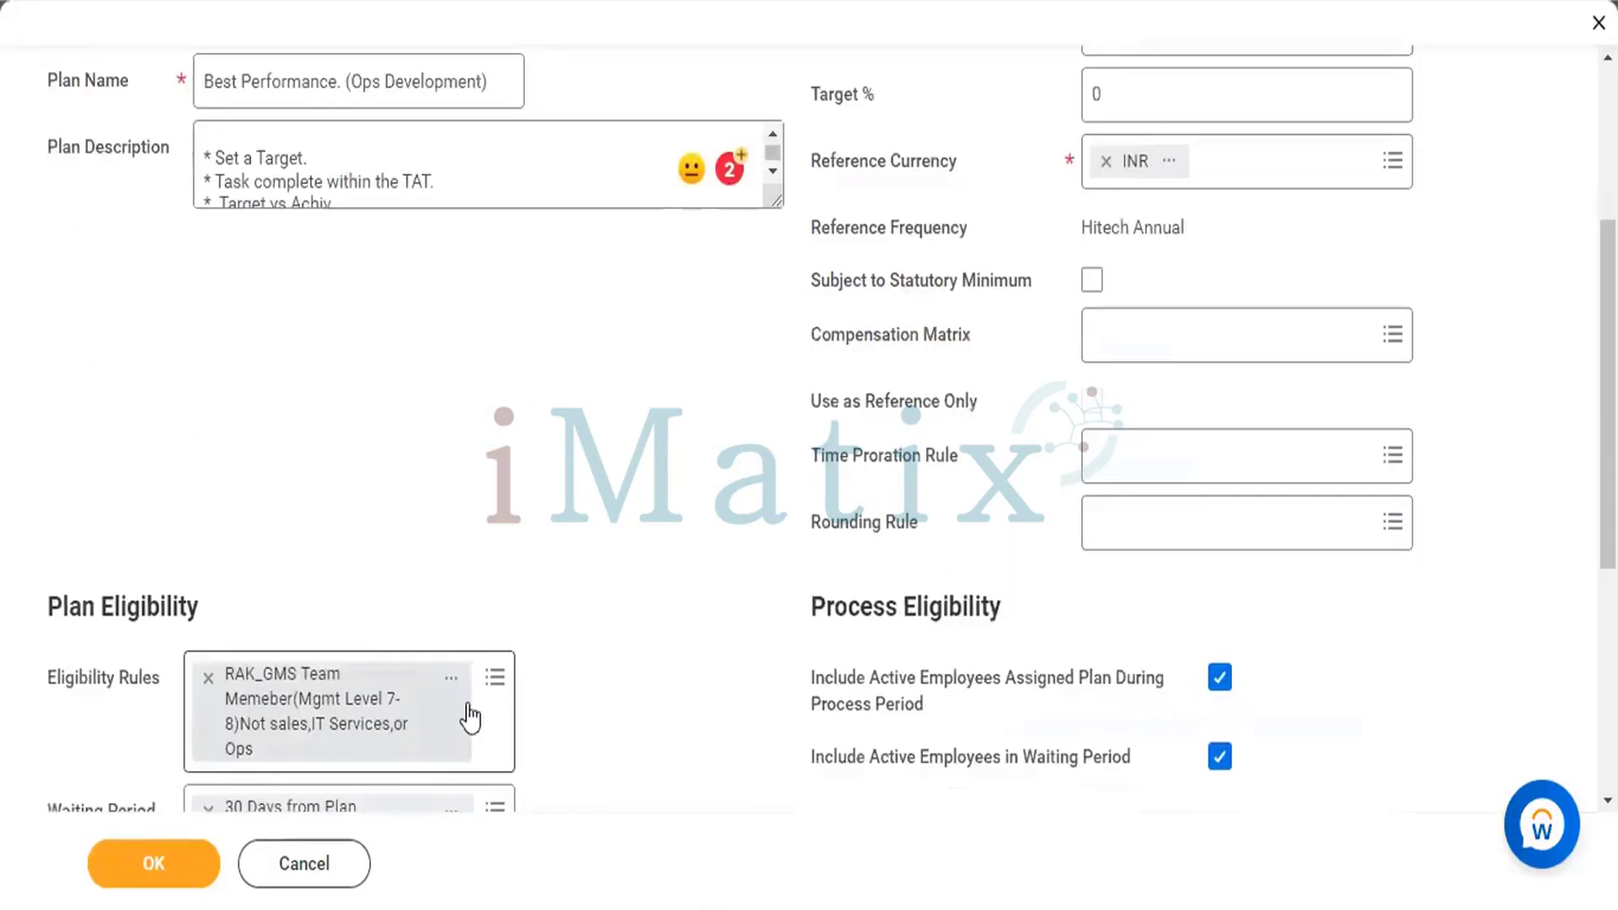
pyautogui.click(137, 859)
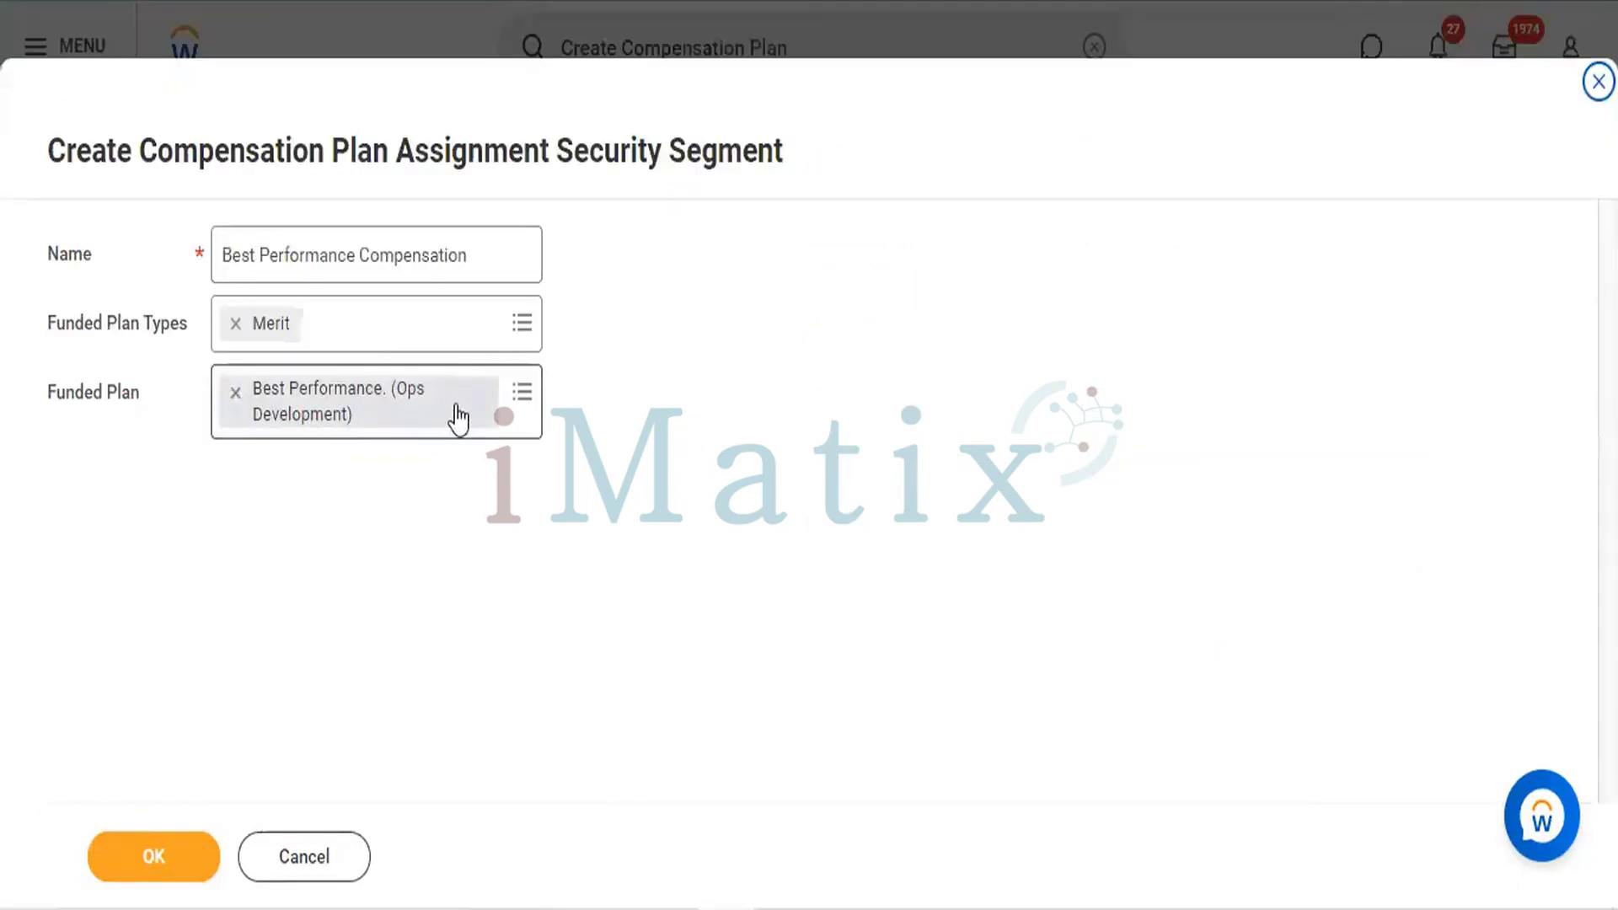
# Submit the Best Performance Compensation security segment, review its page alert and finish the task.
pyautogui.click(153, 858)
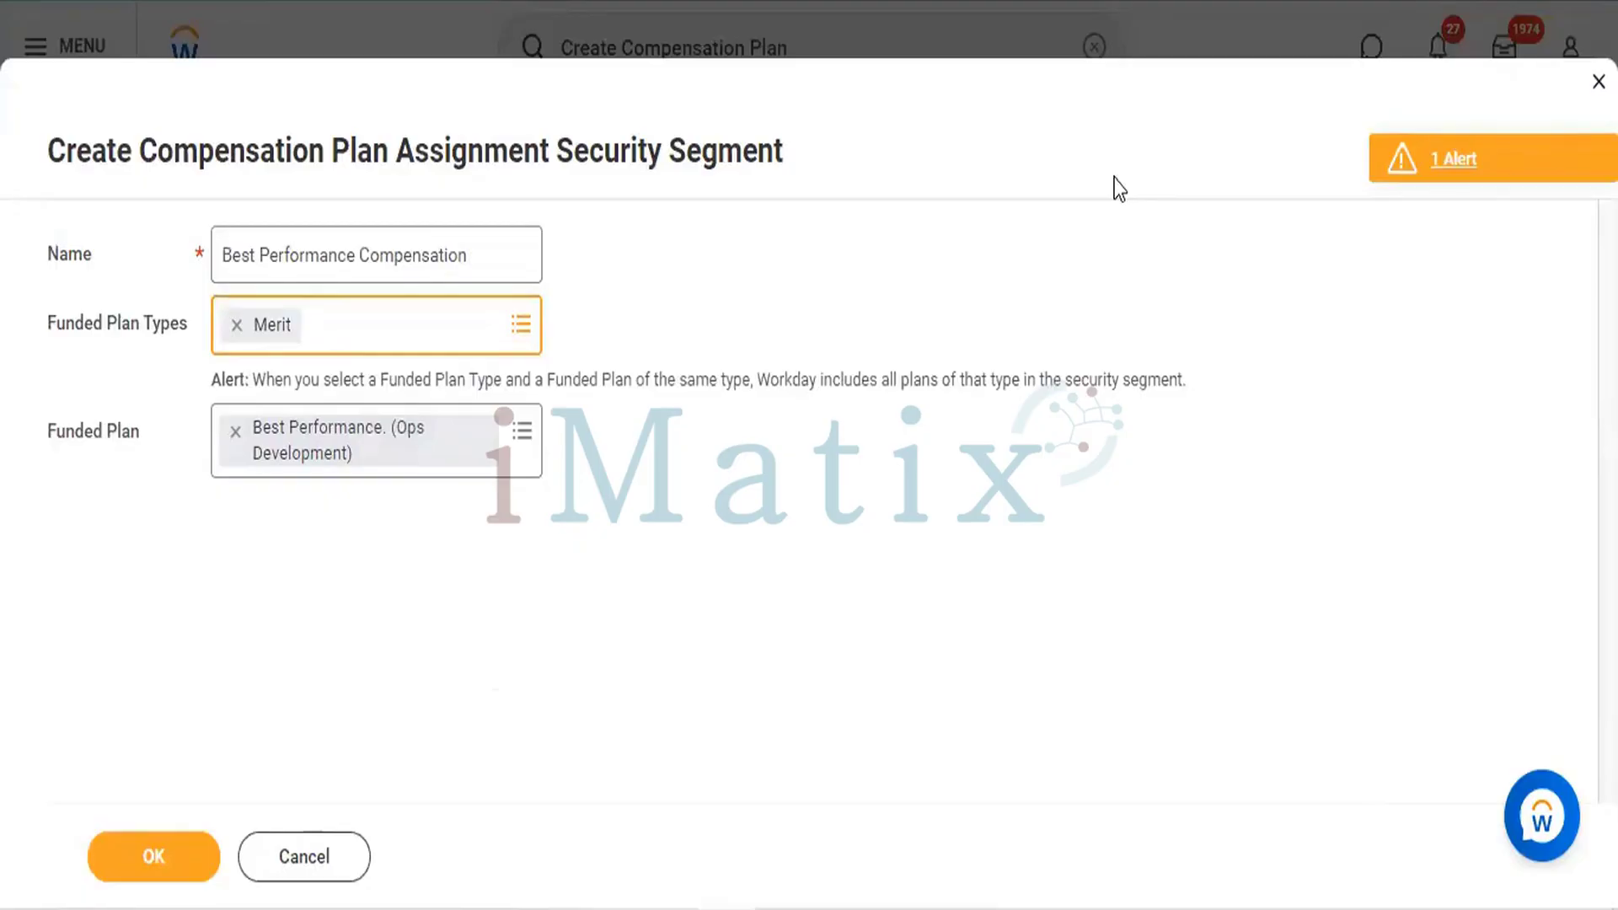
pyautogui.click(154, 853)
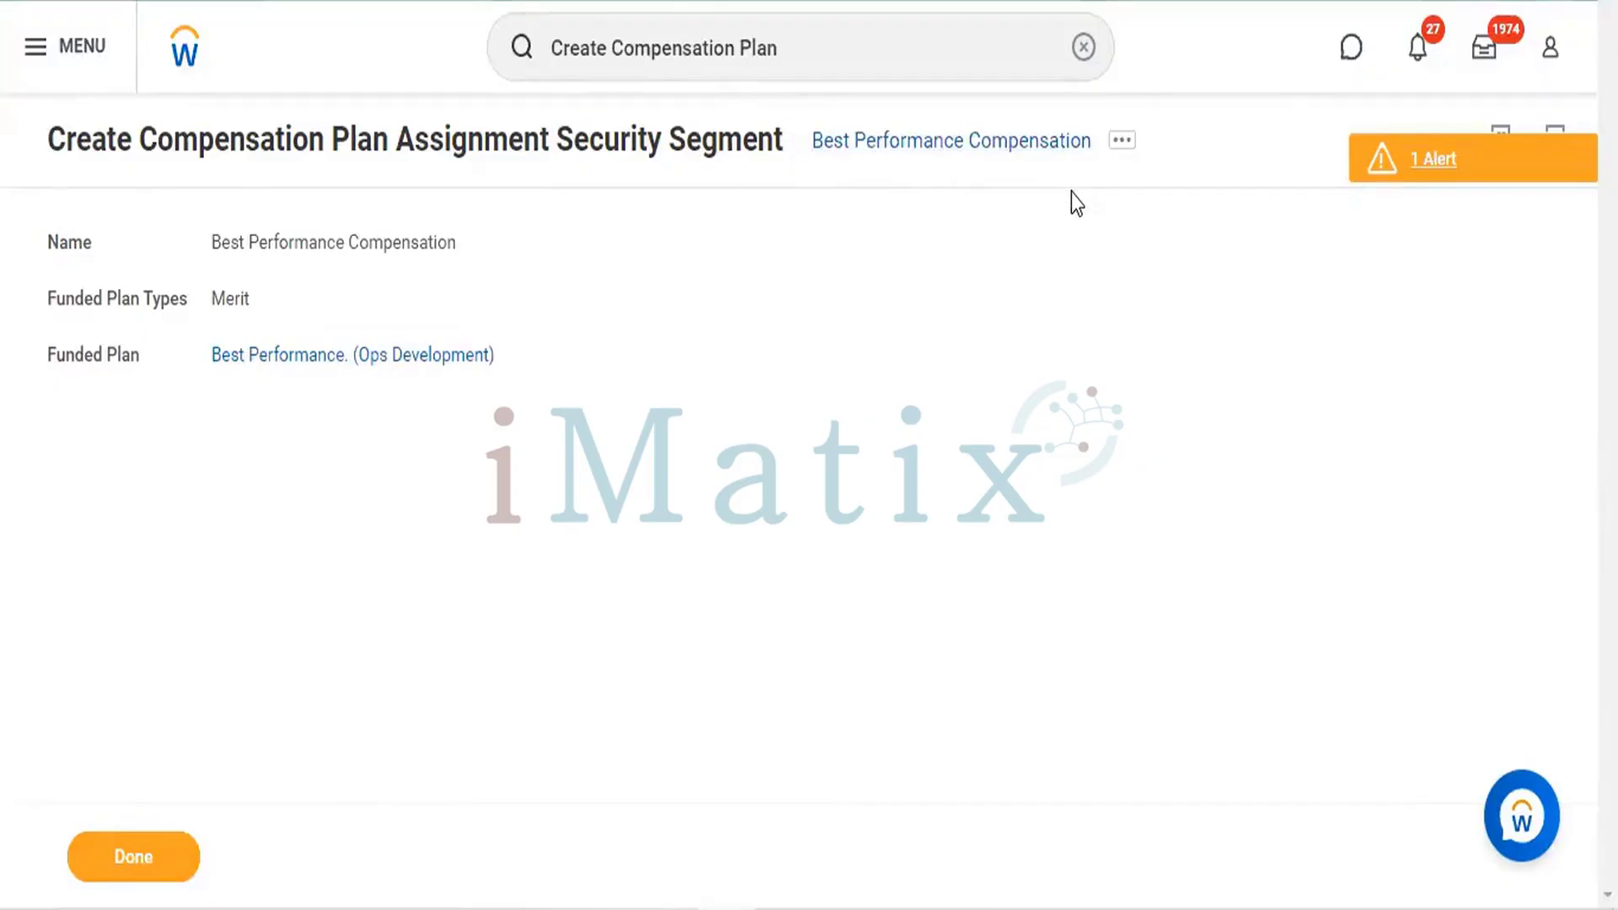
pyautogui.click(1455, 161)
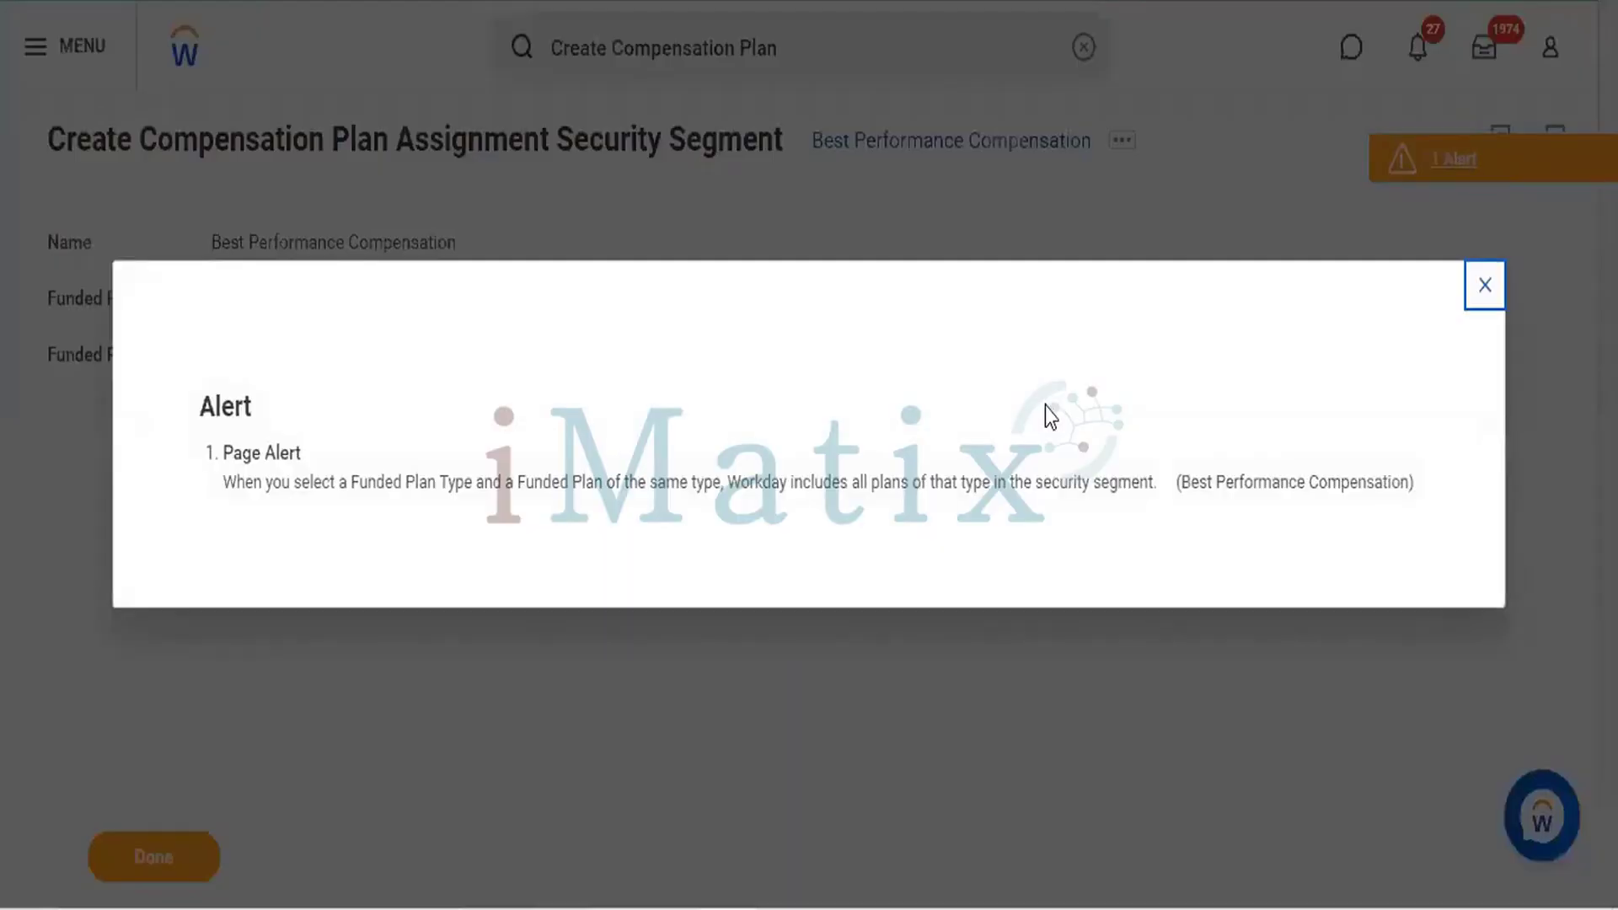
pyautogui.click(1486, 286)
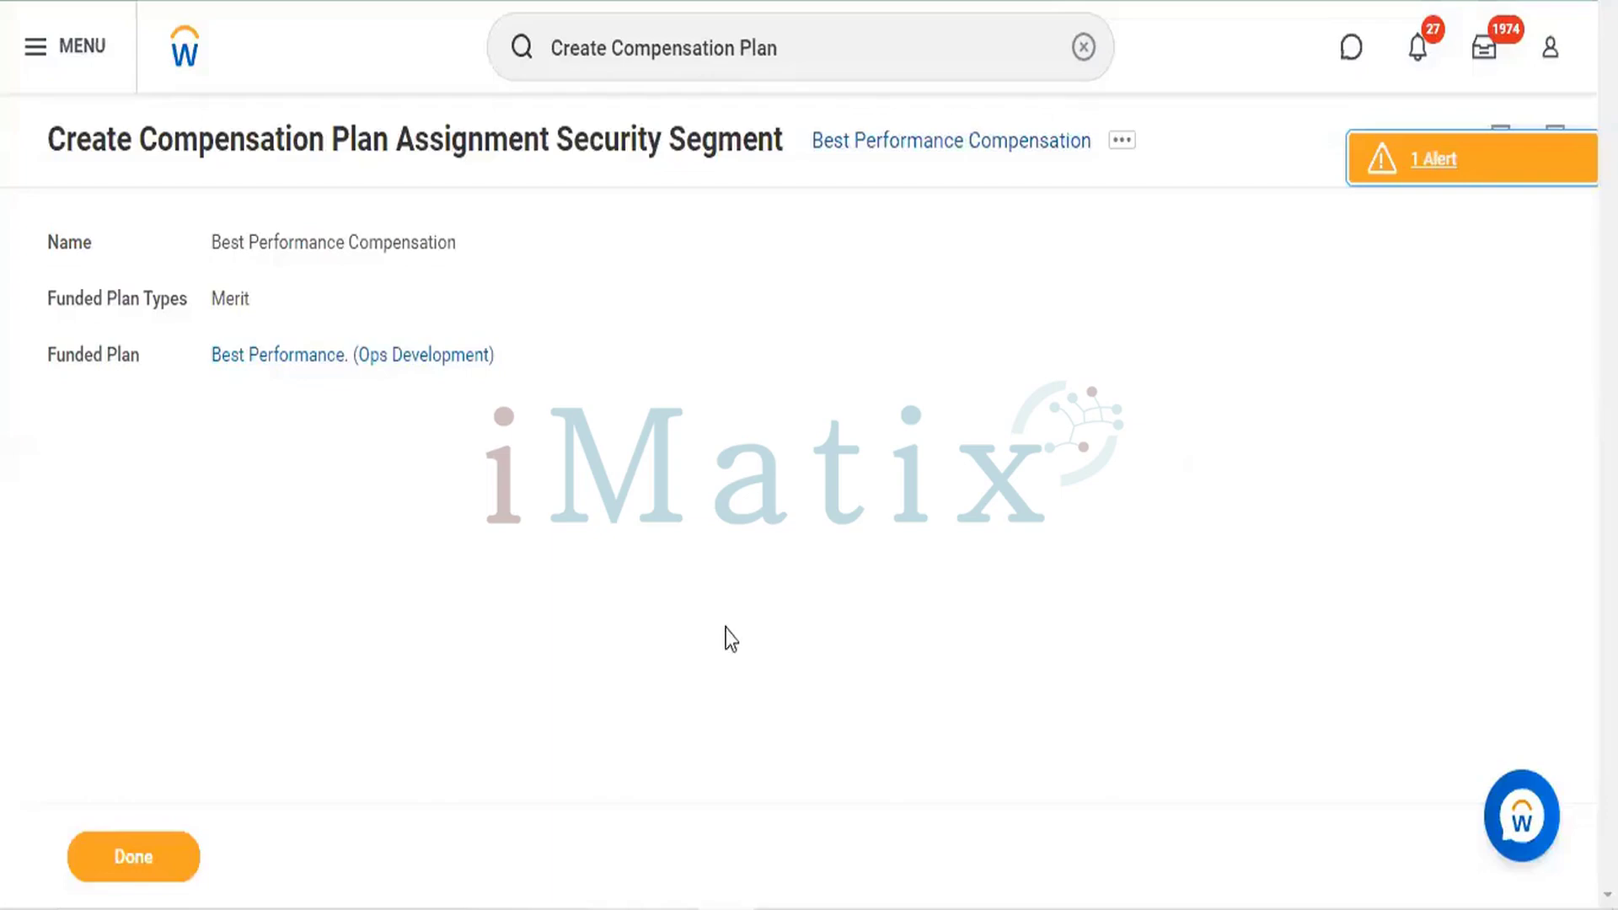
pyautogui.click(153, 868)
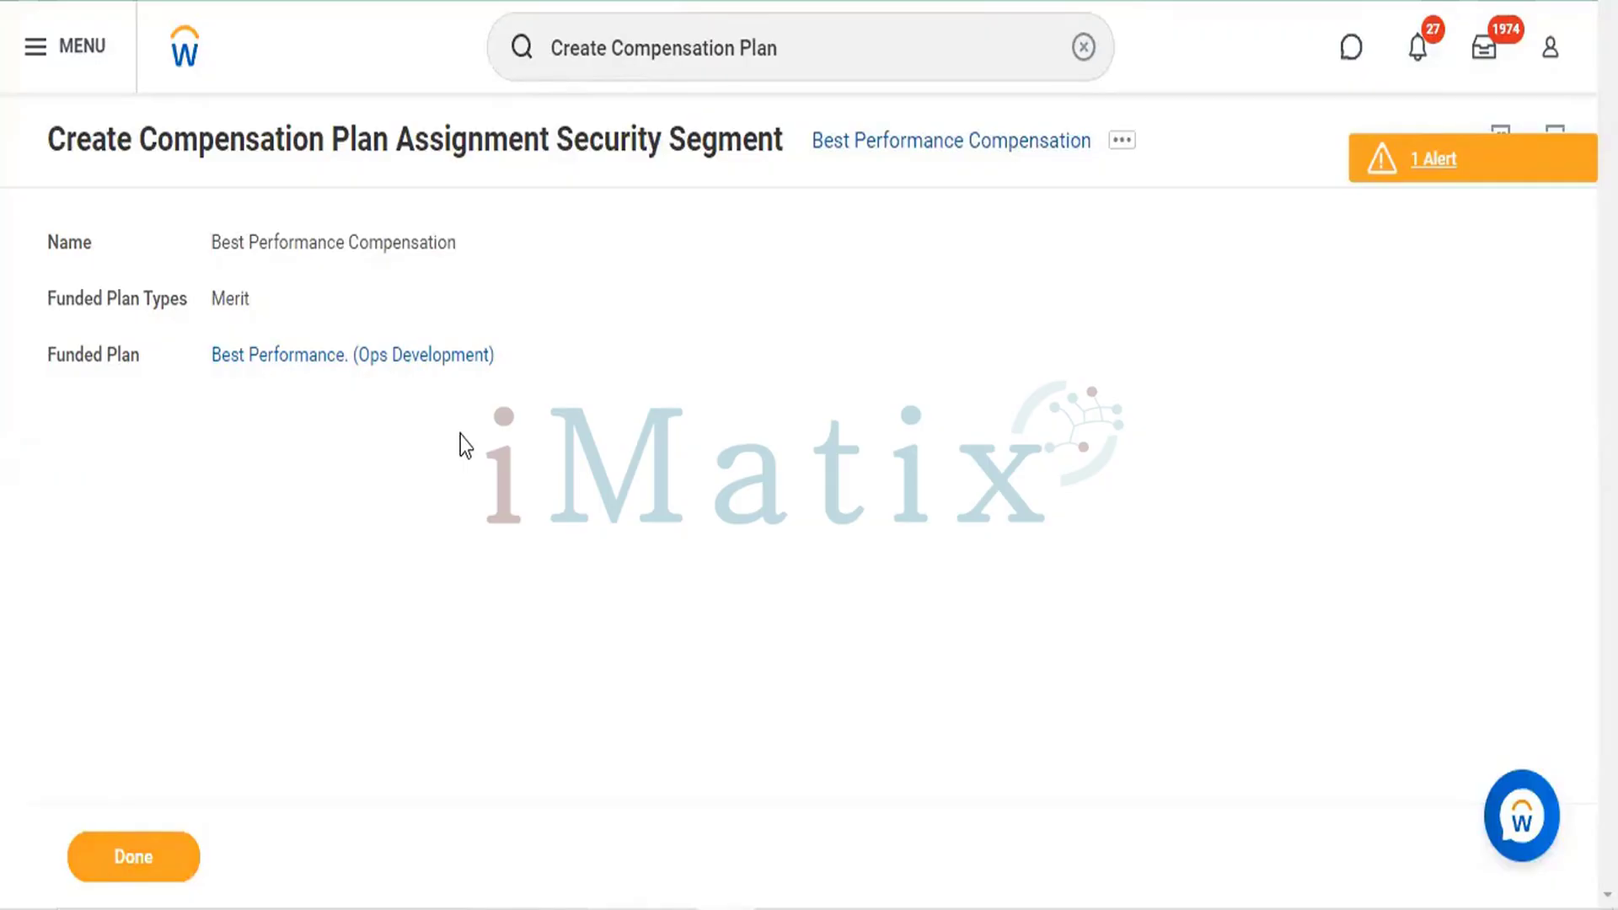
pyautogui.click(131, 857)
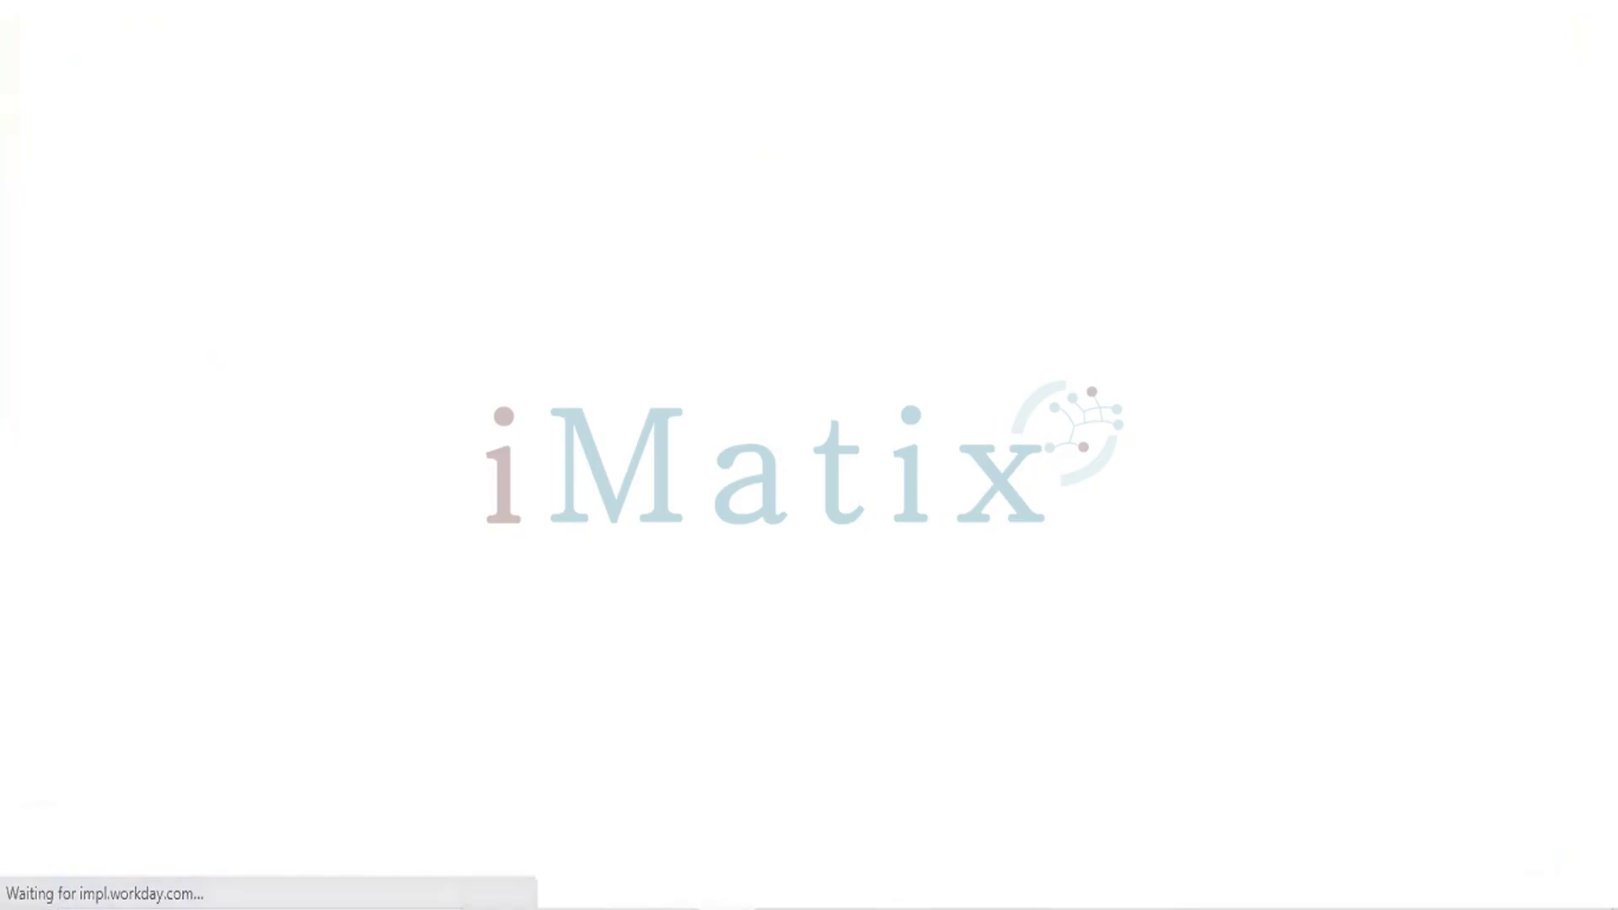
# Switch to the Compensation.Note Data file in Notepad and copy the text "Allowance Plan".
pyautogui.moveTo(900, 908)
pyautogui.click(983, 807)
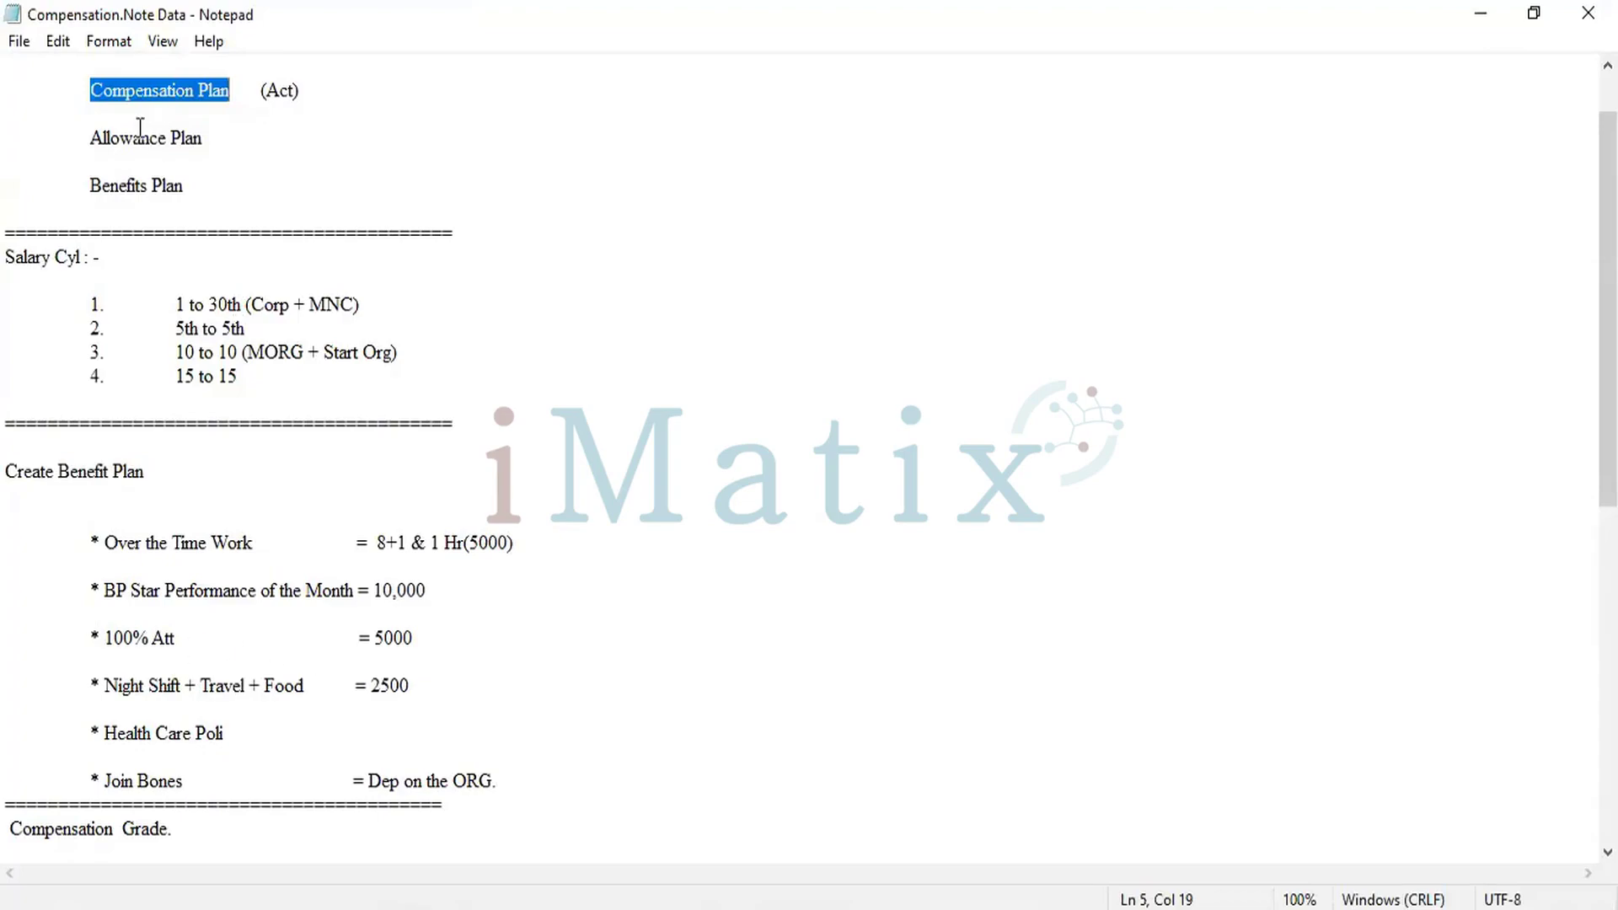
pyautogui.doubleClick(158, 105)
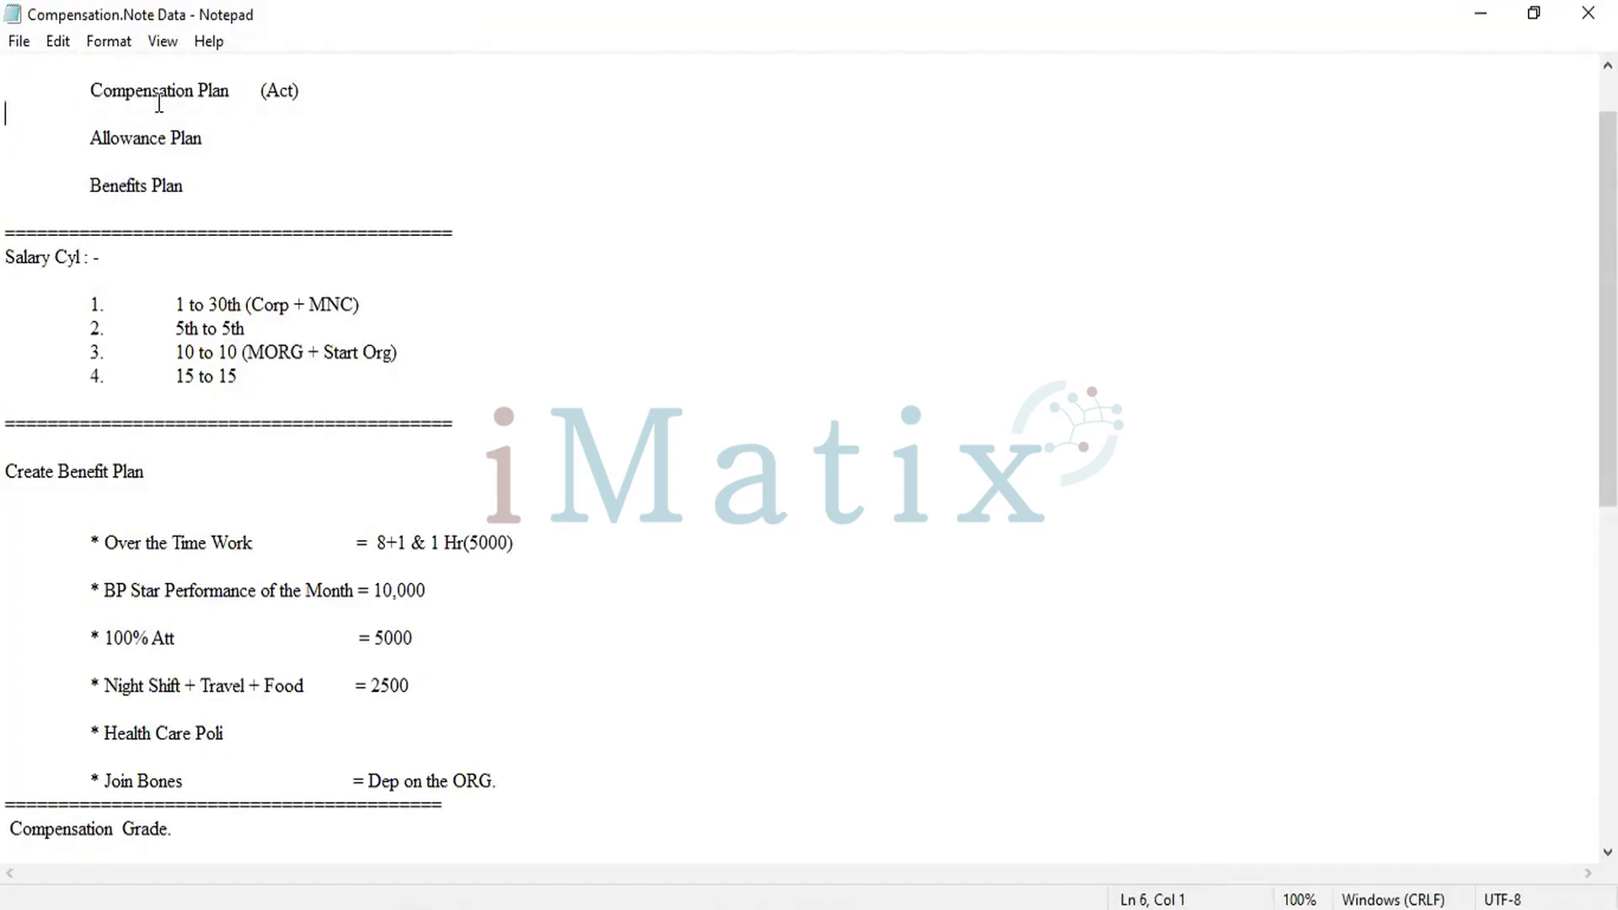
pyautogui.click(119, 138)
pyautogui.moveTo(93, 139); pyautogui.dragTo(205, 145)
pyautogui.hotkey('ctrl', 'c')
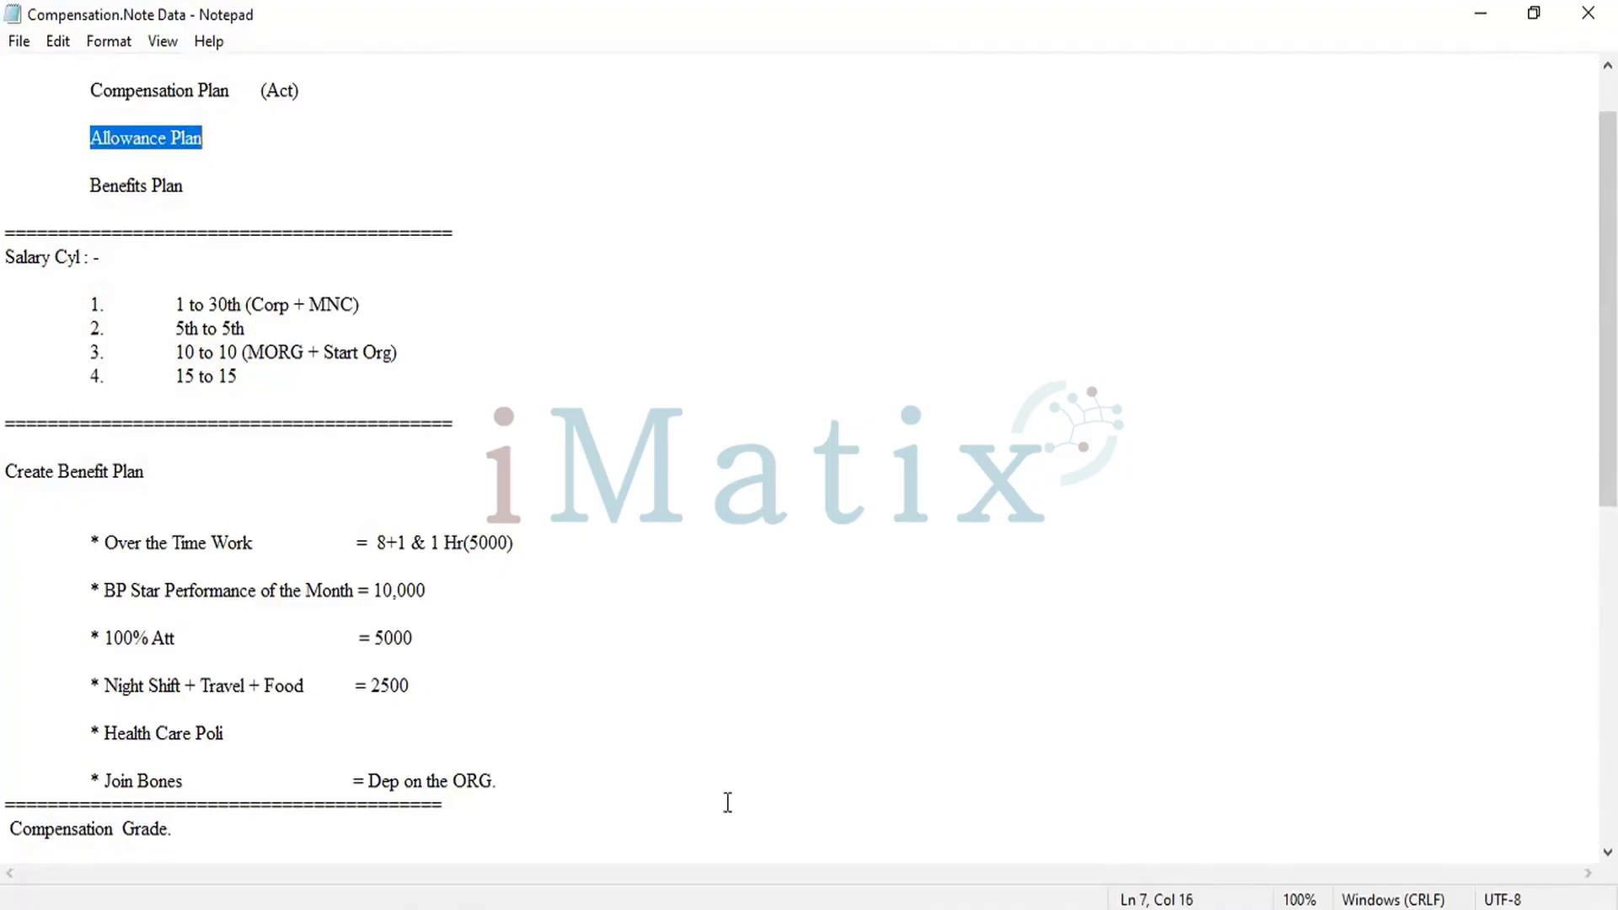
# Return to Workday, search for "Create Allowance Plan" and open that task.
pyautogui.hotkey('alt', 'Tab')
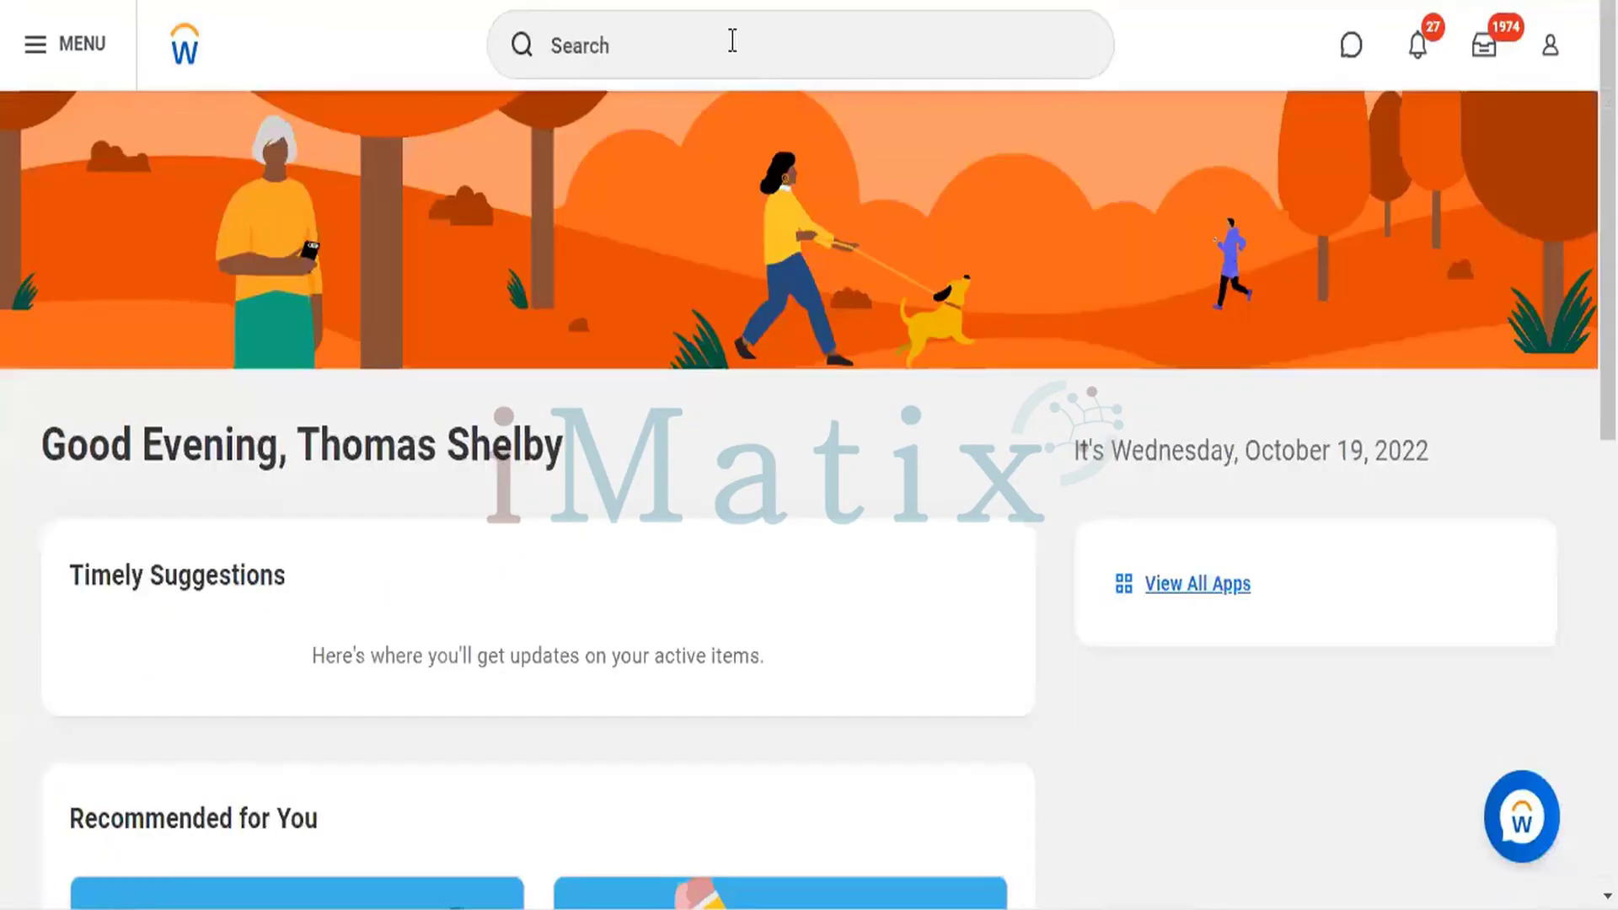
pyautogui.click(733, 41)
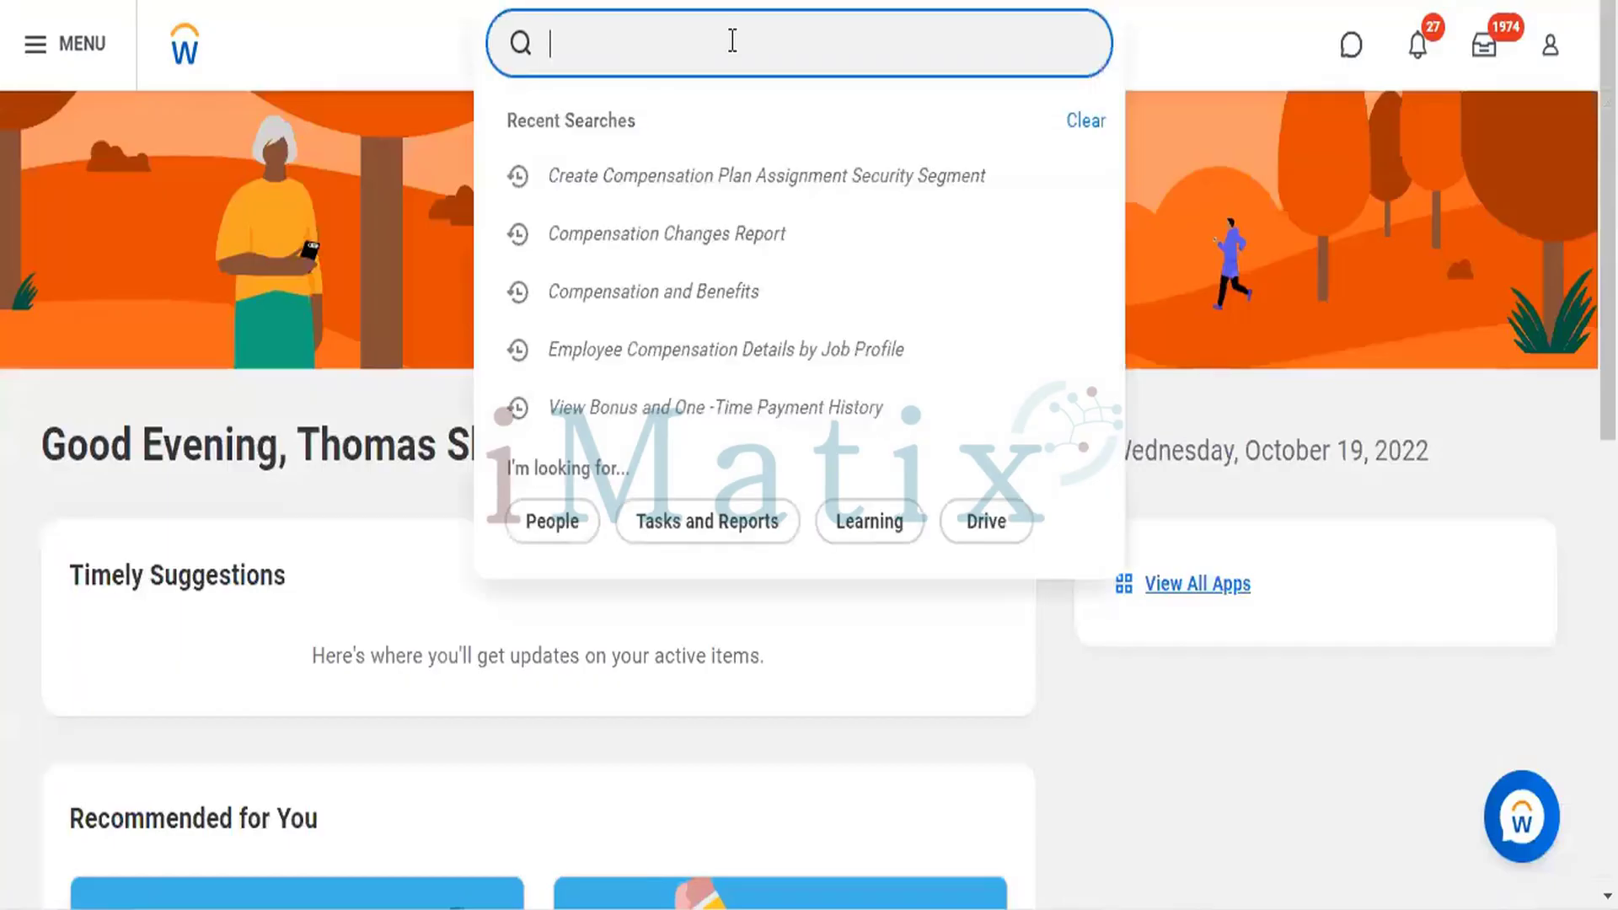
pyautogui.write('Create')
pyautogui.hotkey('ctrl', 'v')
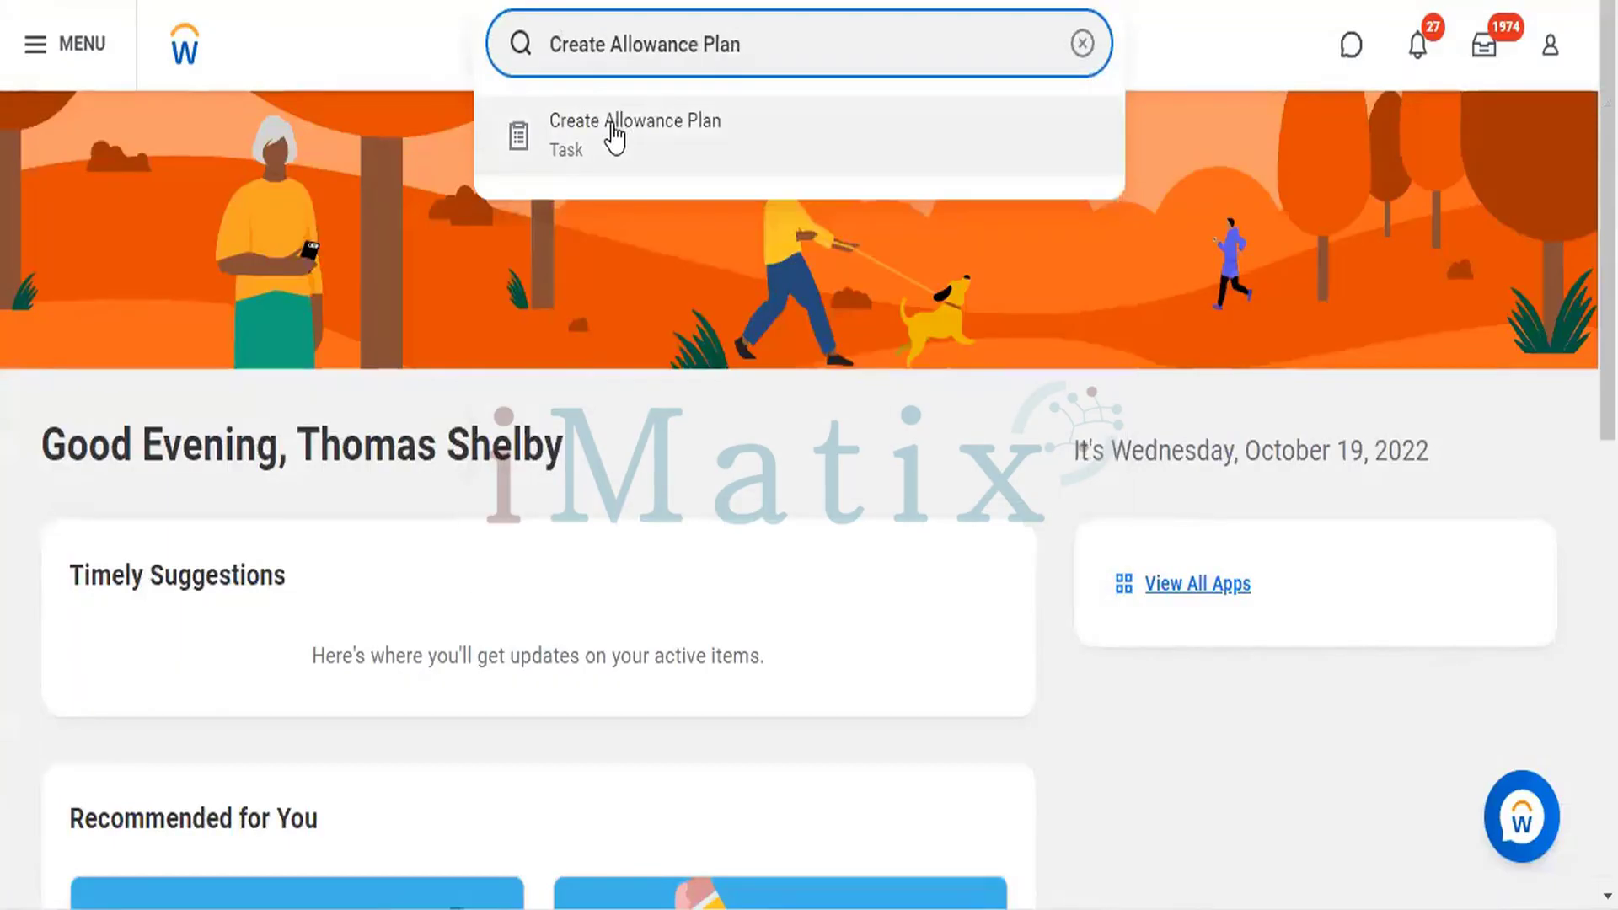
pyautogui.click(613, 126)
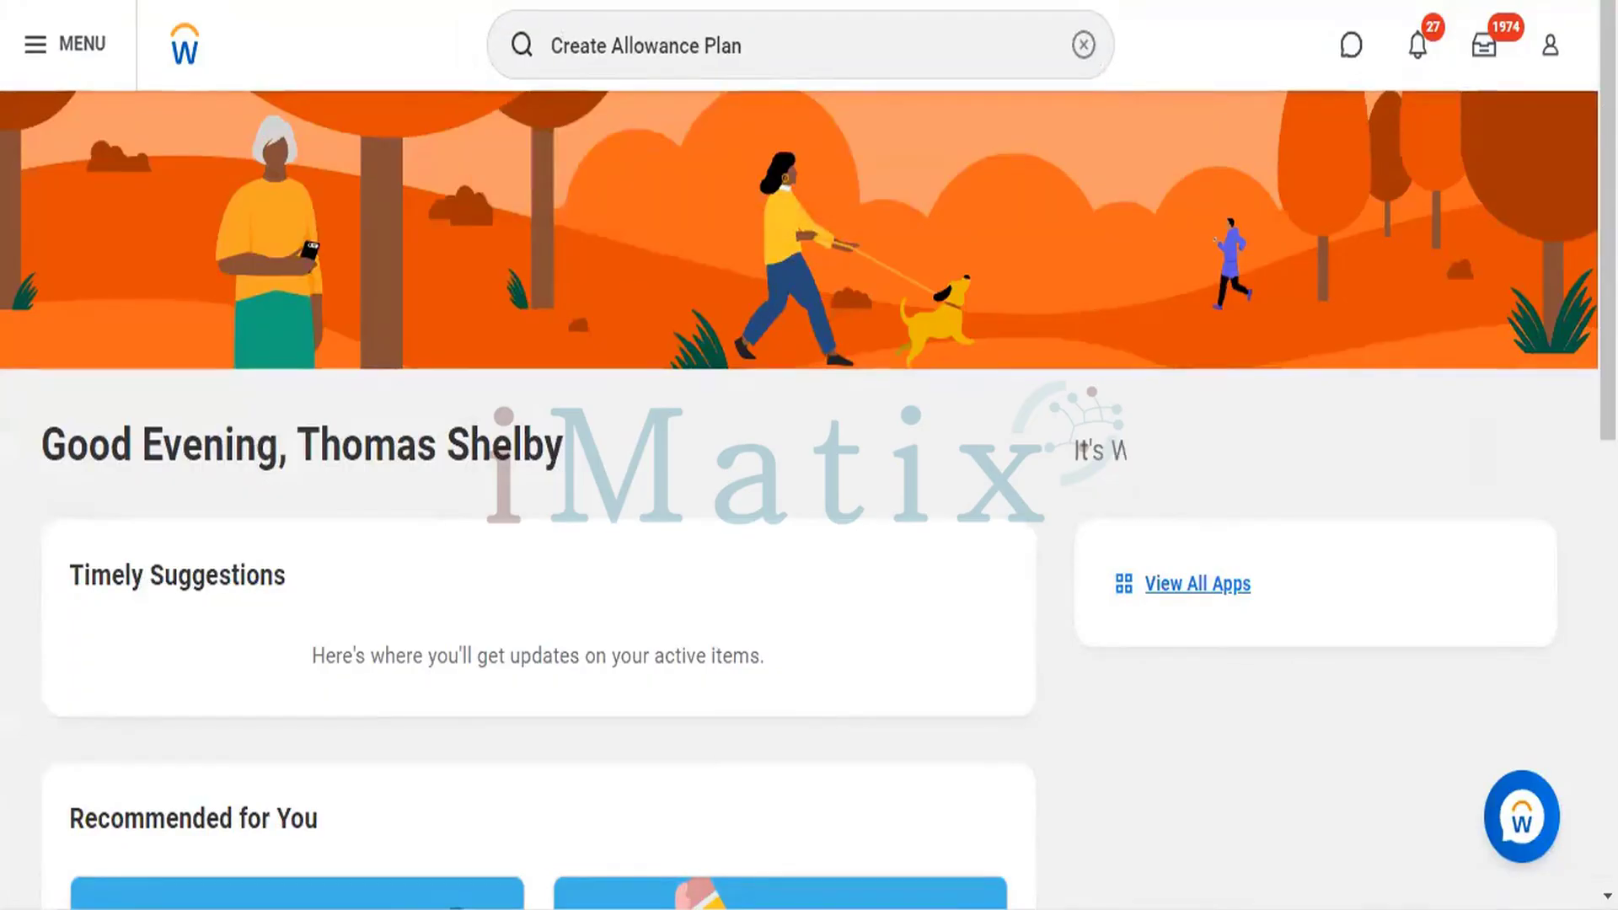
# Switch to the Notepad notes and examine the Night Shift + Travel + Food entry in the benefit plan list.
pyautogui.moveTo(900, 909)
pyautogui.click(883, 736)
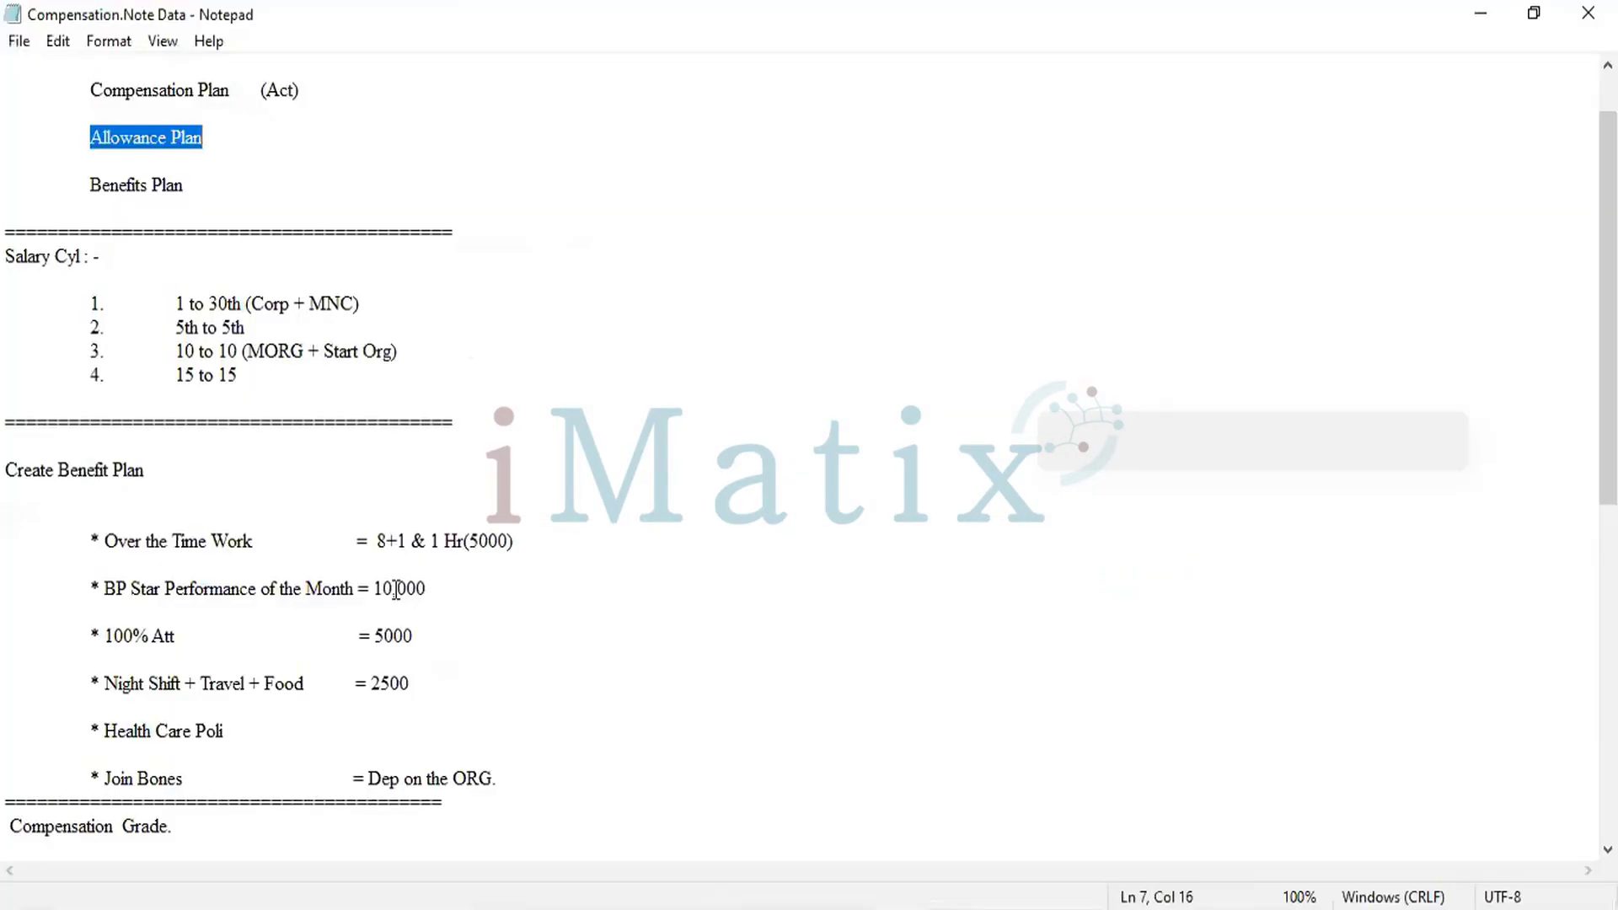
pyautogui.scroll(-2, 396, 590)
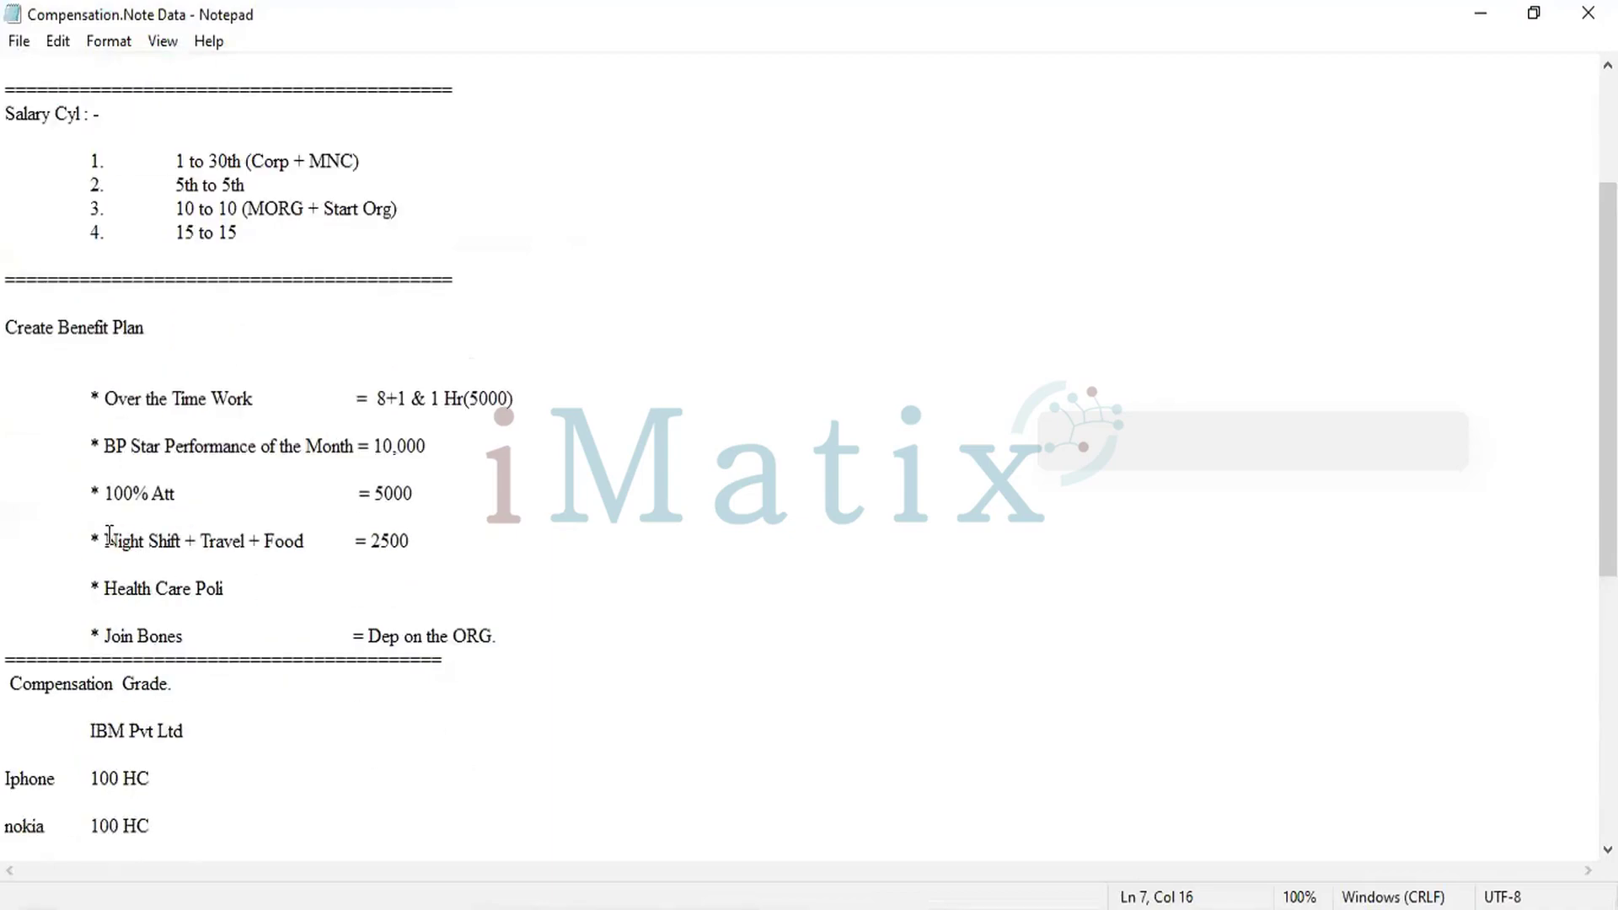
pyautogui.moveTo(106, 540); pyautogui.dragTo(414, 540)
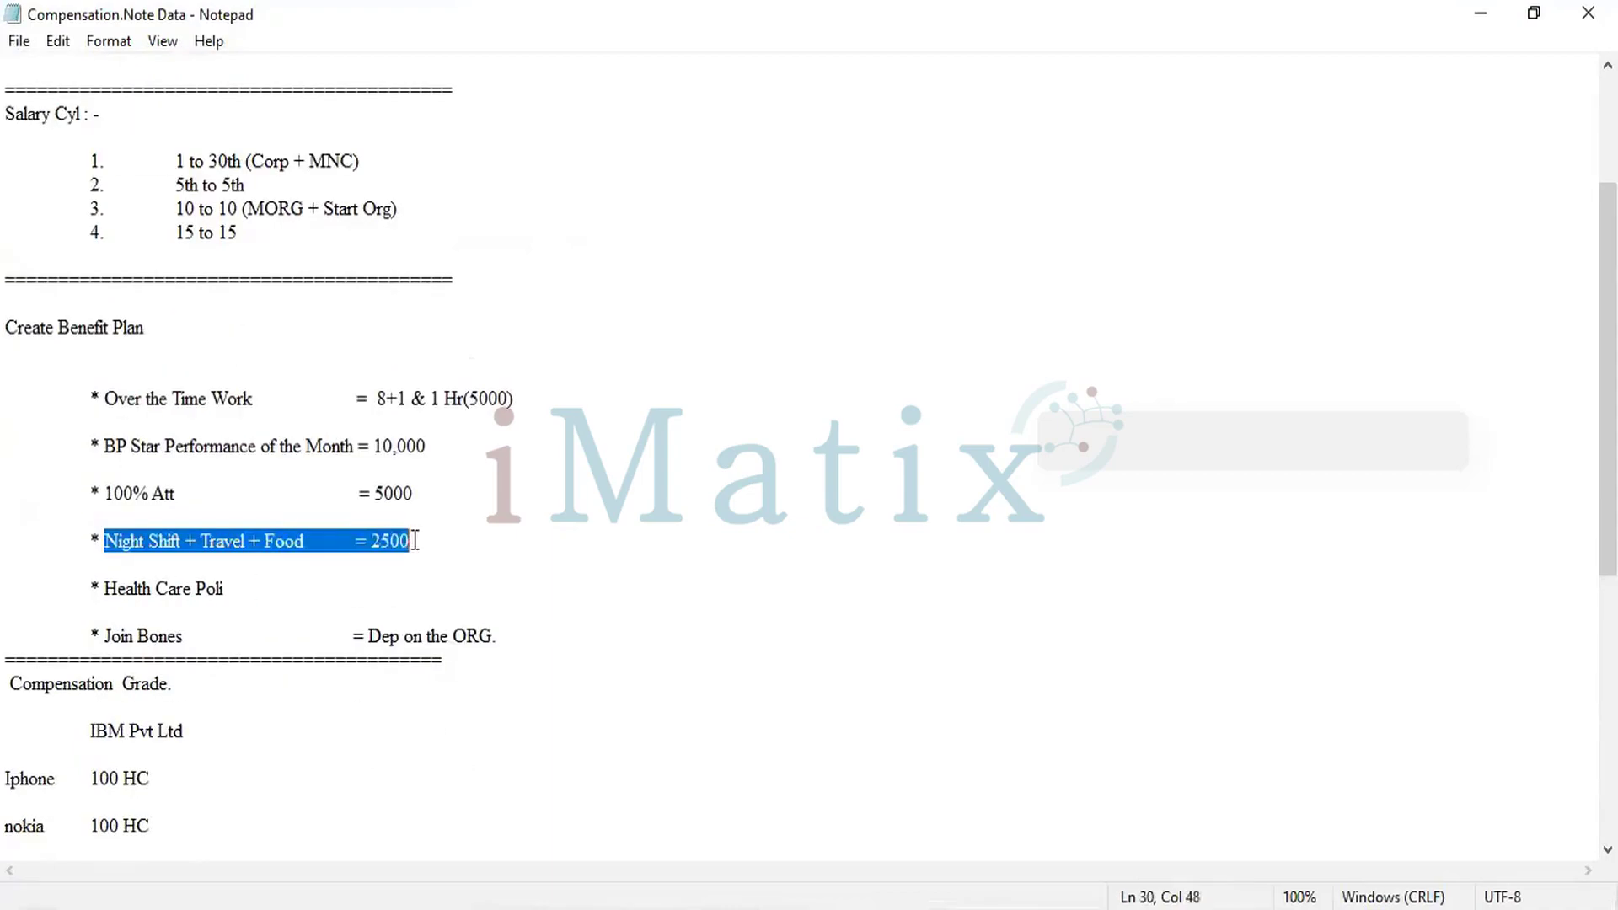
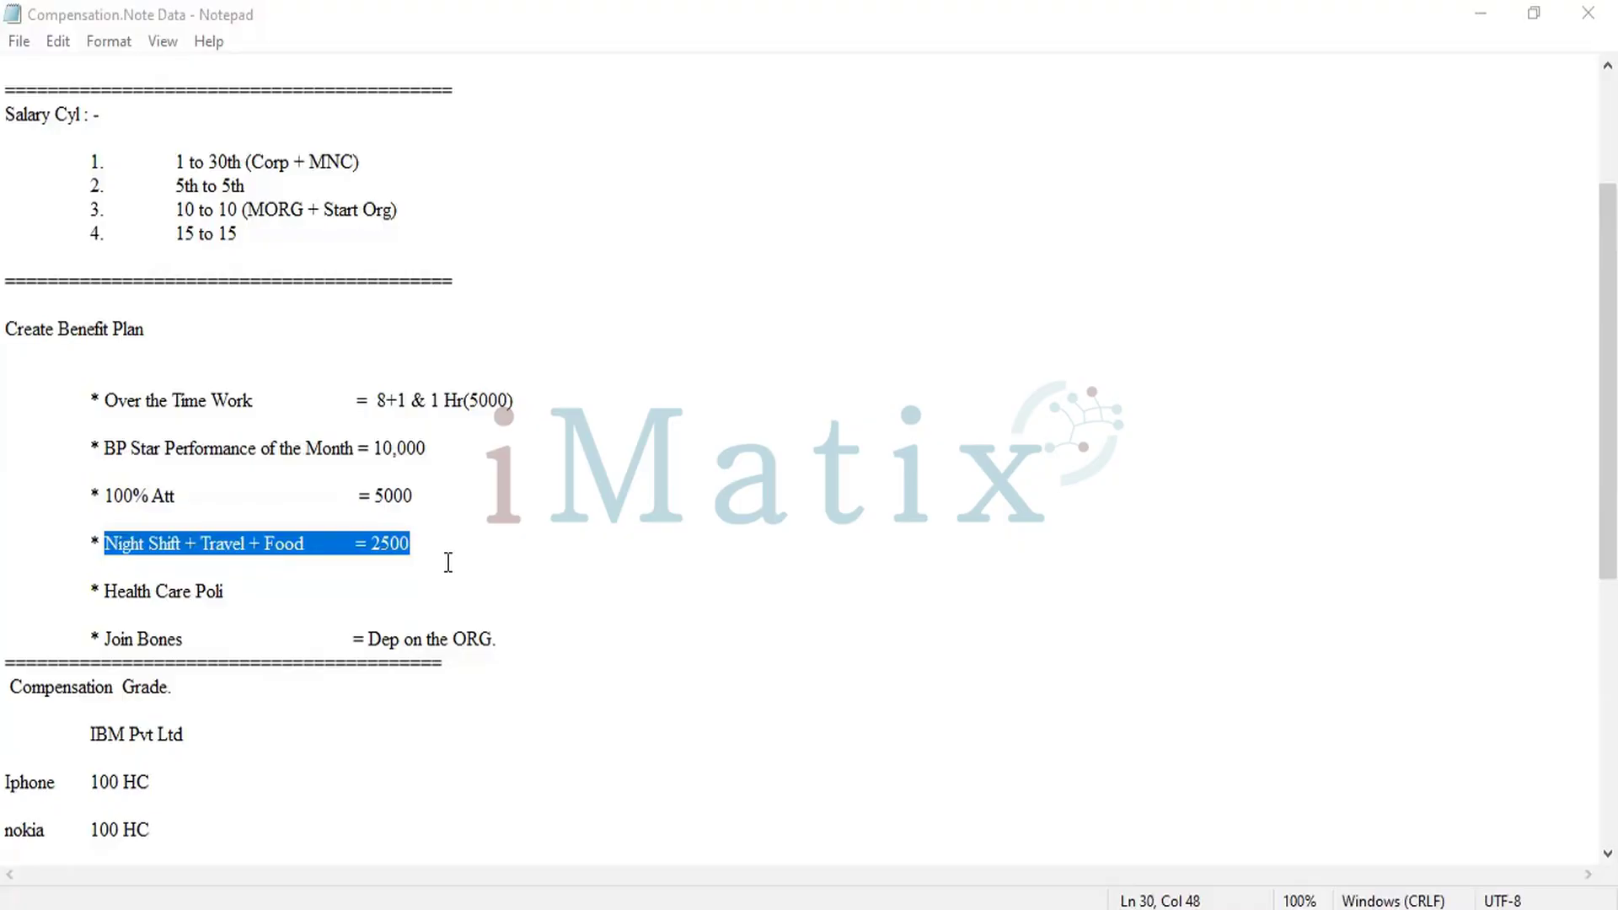
pyautogui.scroll(3, 12, 728)
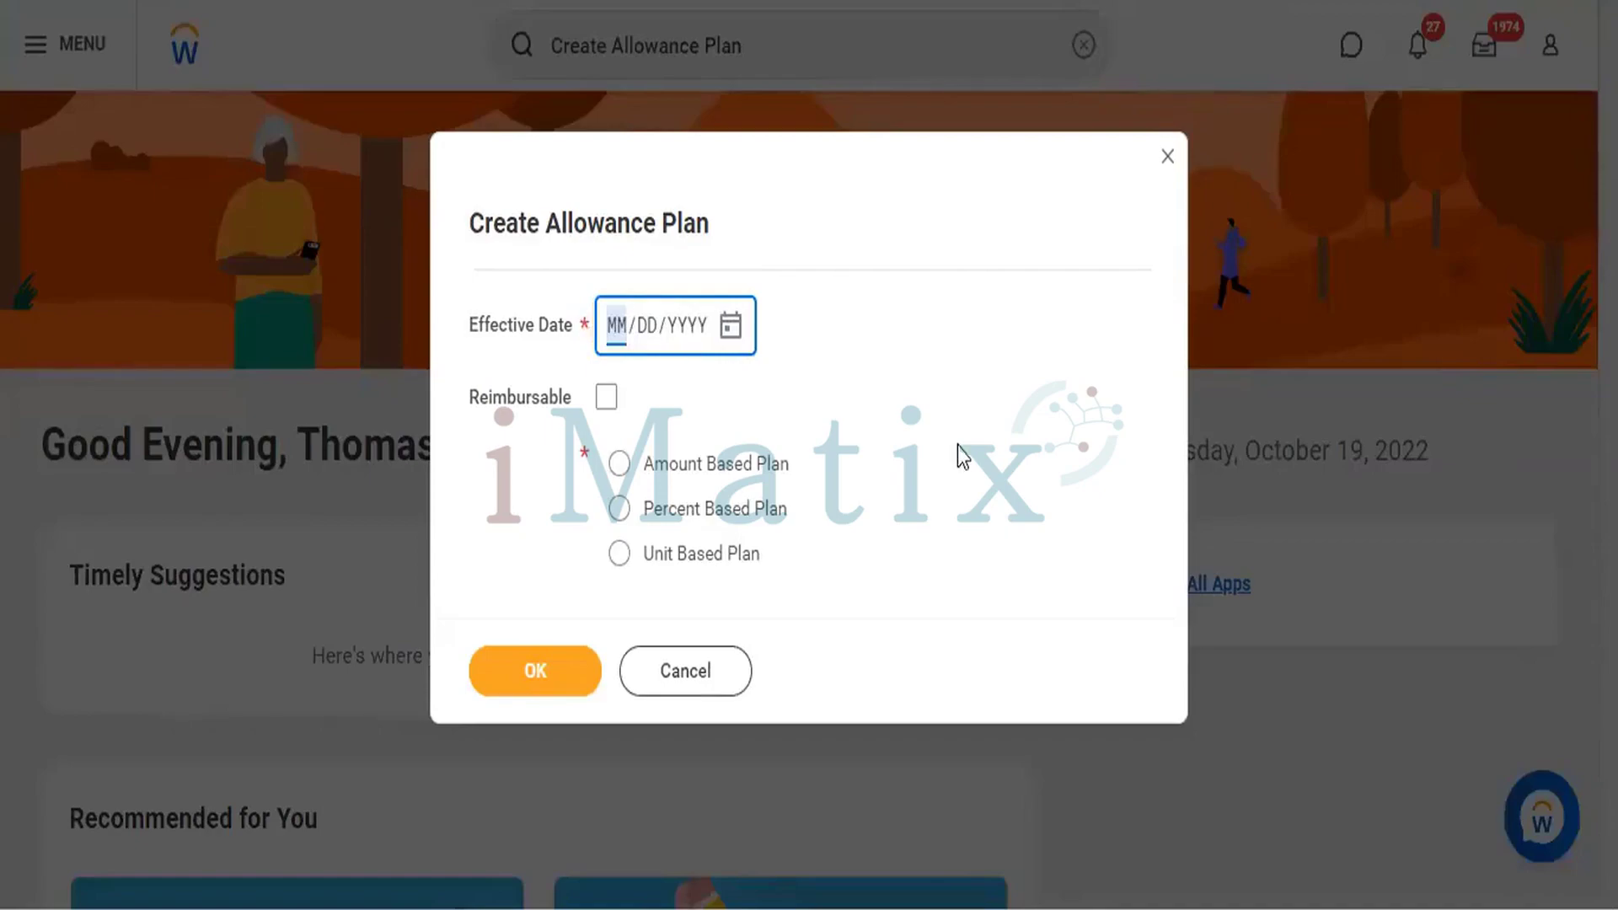
# Start a reimbursable, amount based allowance plan in Workday with the effective date 10/14/2022.
pyautogui.write('10/14/2022')
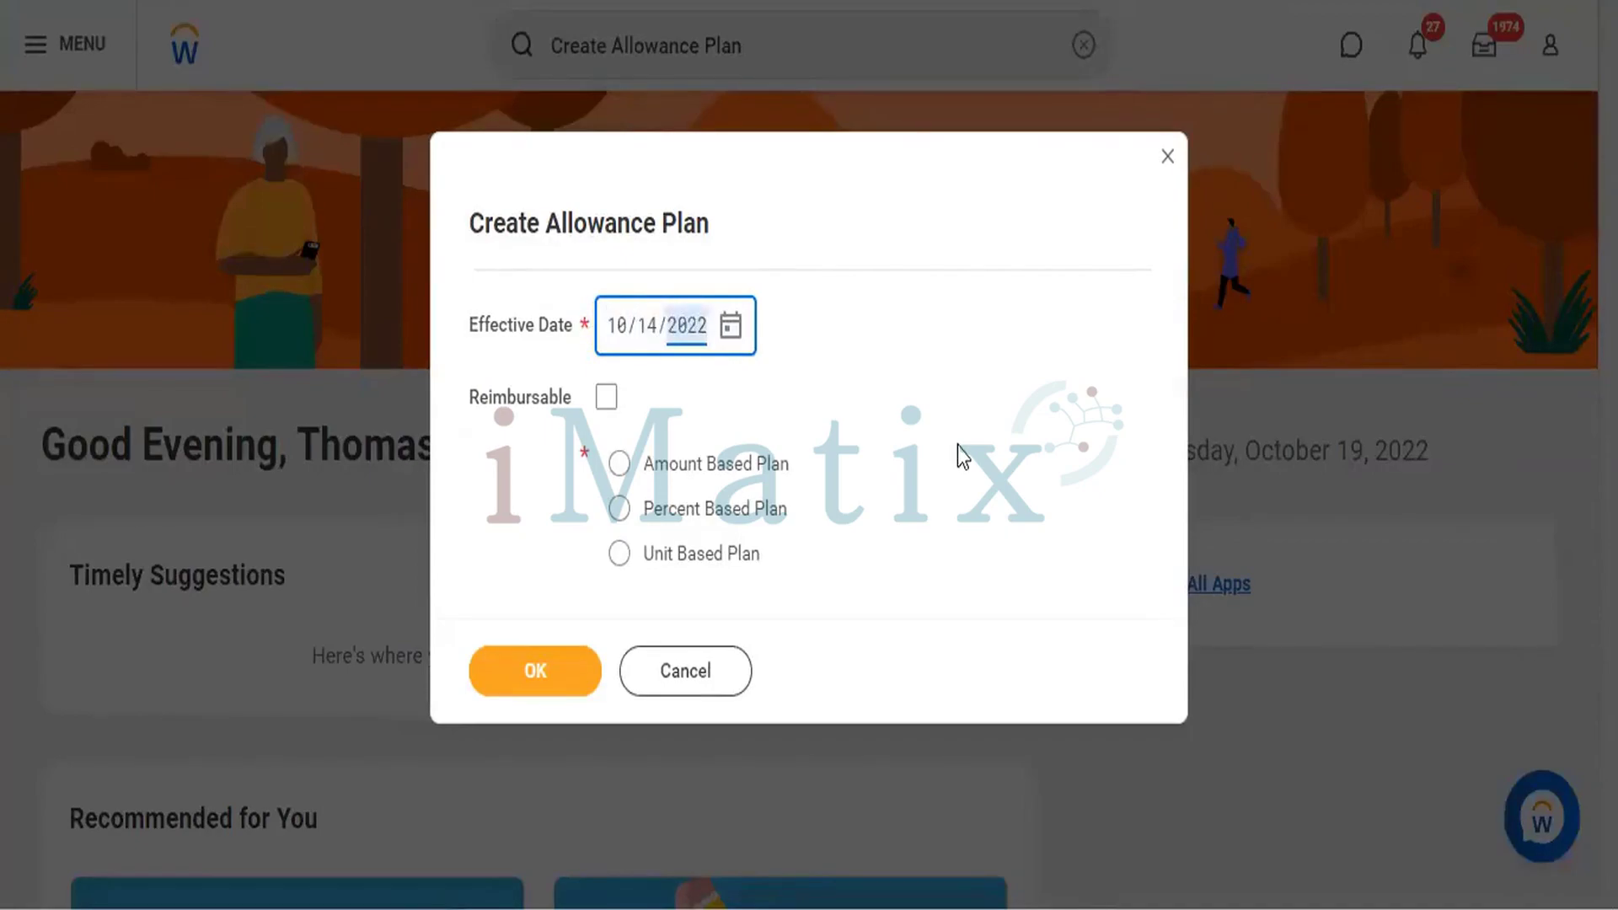
pyautogui.click(608, 399)
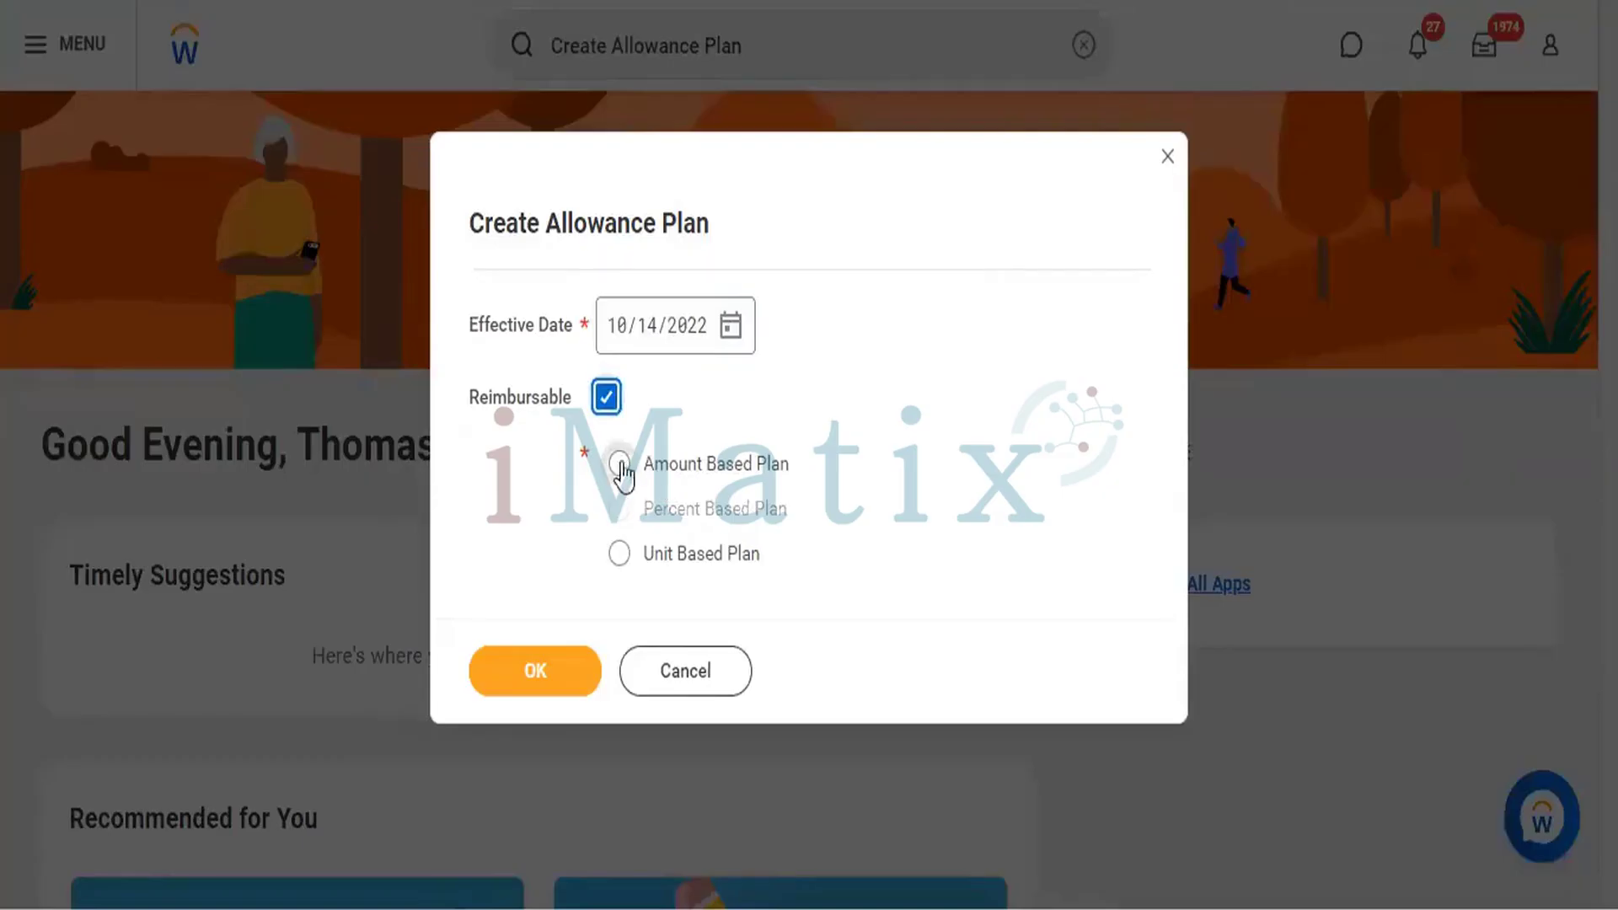
pyautogui.click(619, 468)
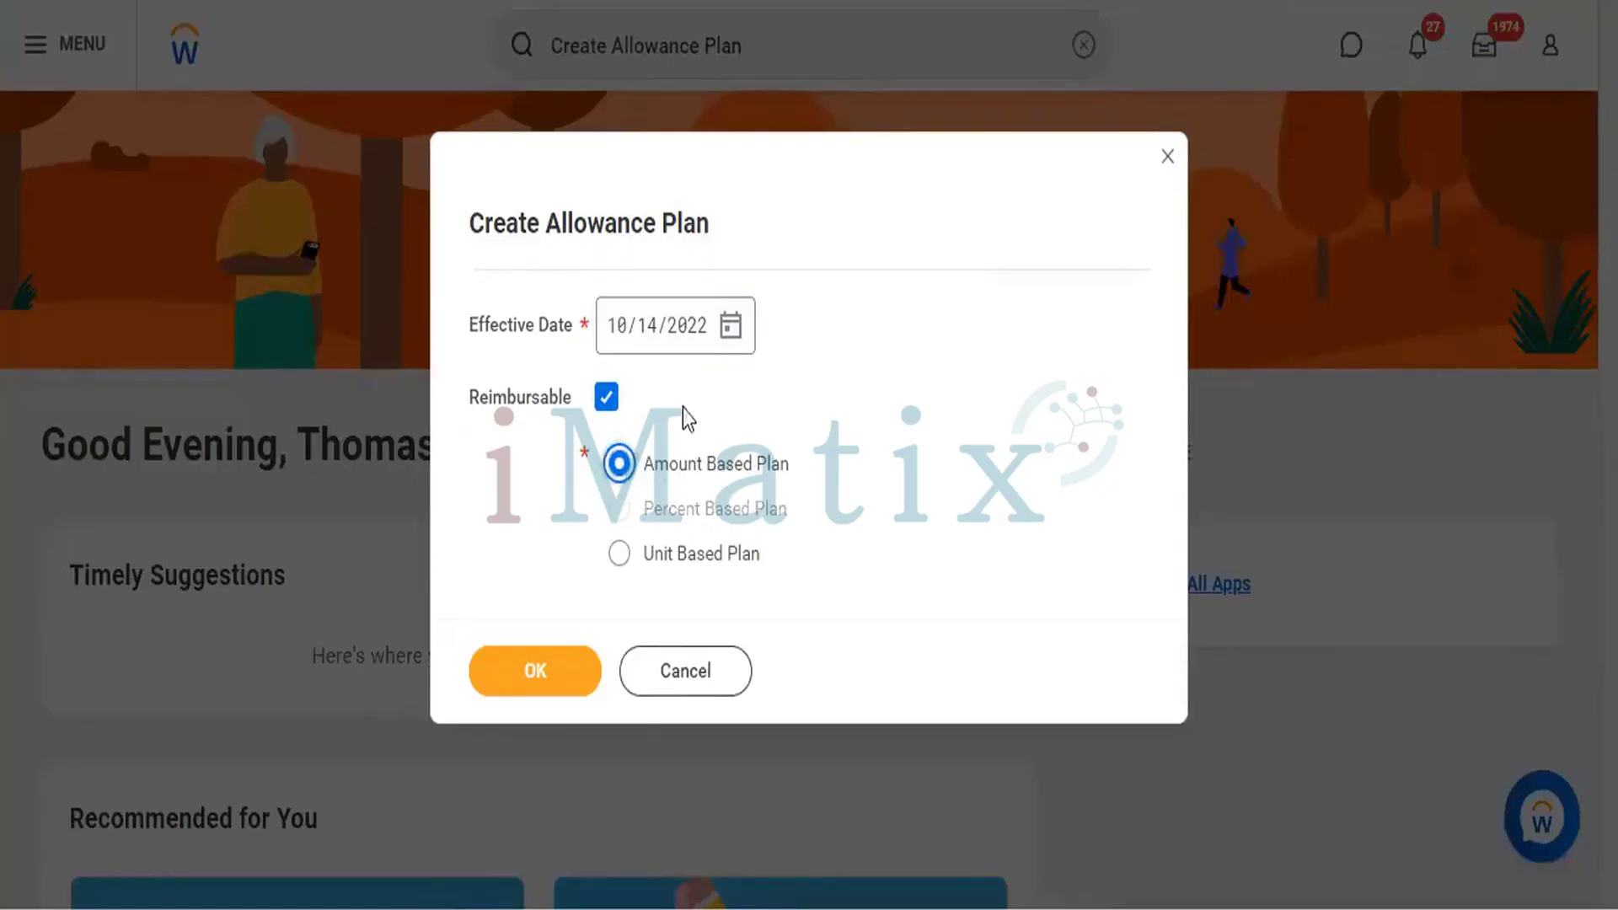
pyautogui.moveTo(575, 400)
pyautogui.click(526, 689)
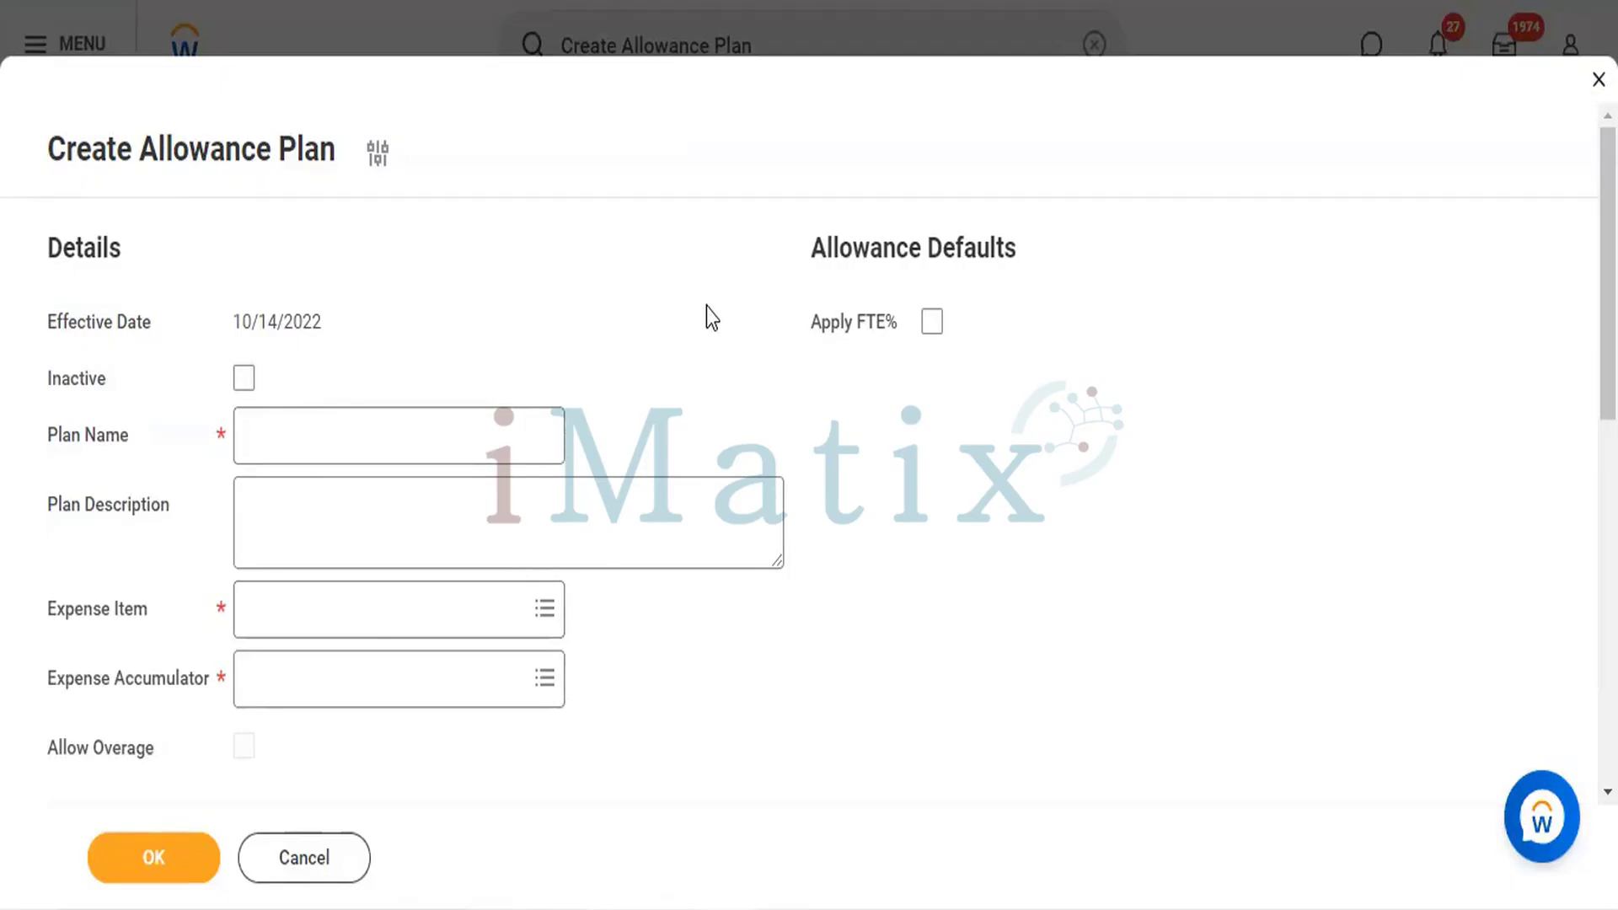
pyautogui.scroll(-3, 706, 307)
pyautogui.click(443, 175)
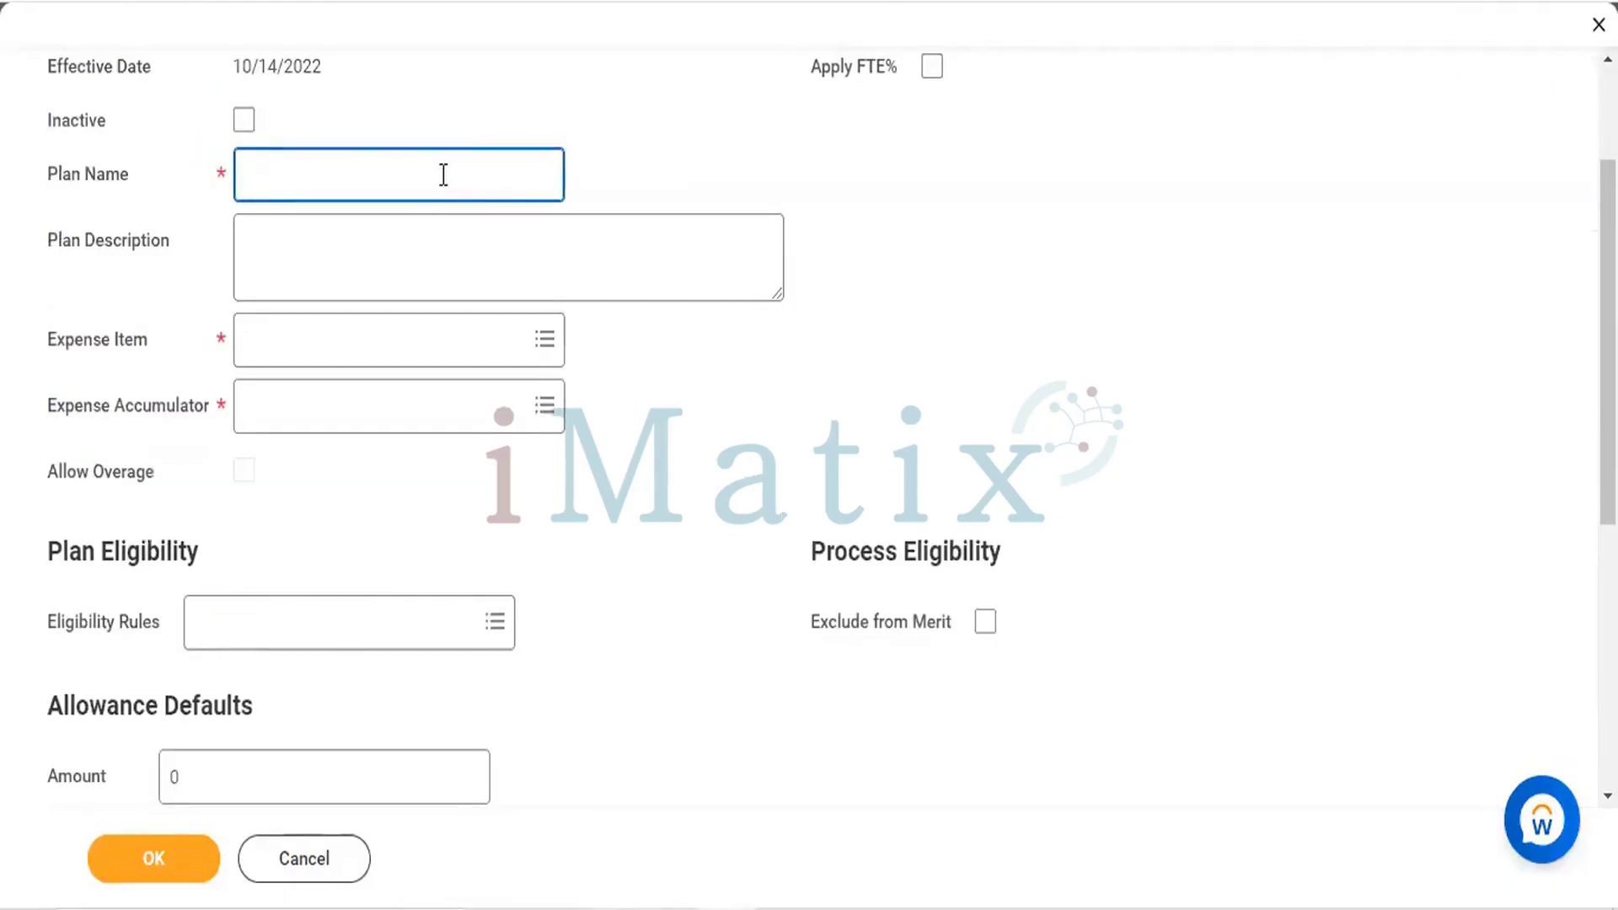
pyautogui.write('Night')
pyautogui.press('BackSpace')
pyautogui.press('BackSpace')
pyautogui.press('BackSpace')
pyautogui.press('BackSpace')
pyautogui.press('BackSpace')
pyautogui.press('BackSpace')
# Browse the allowance plan's Expense Item options by spend category.
pyautogui.click(476, 347)
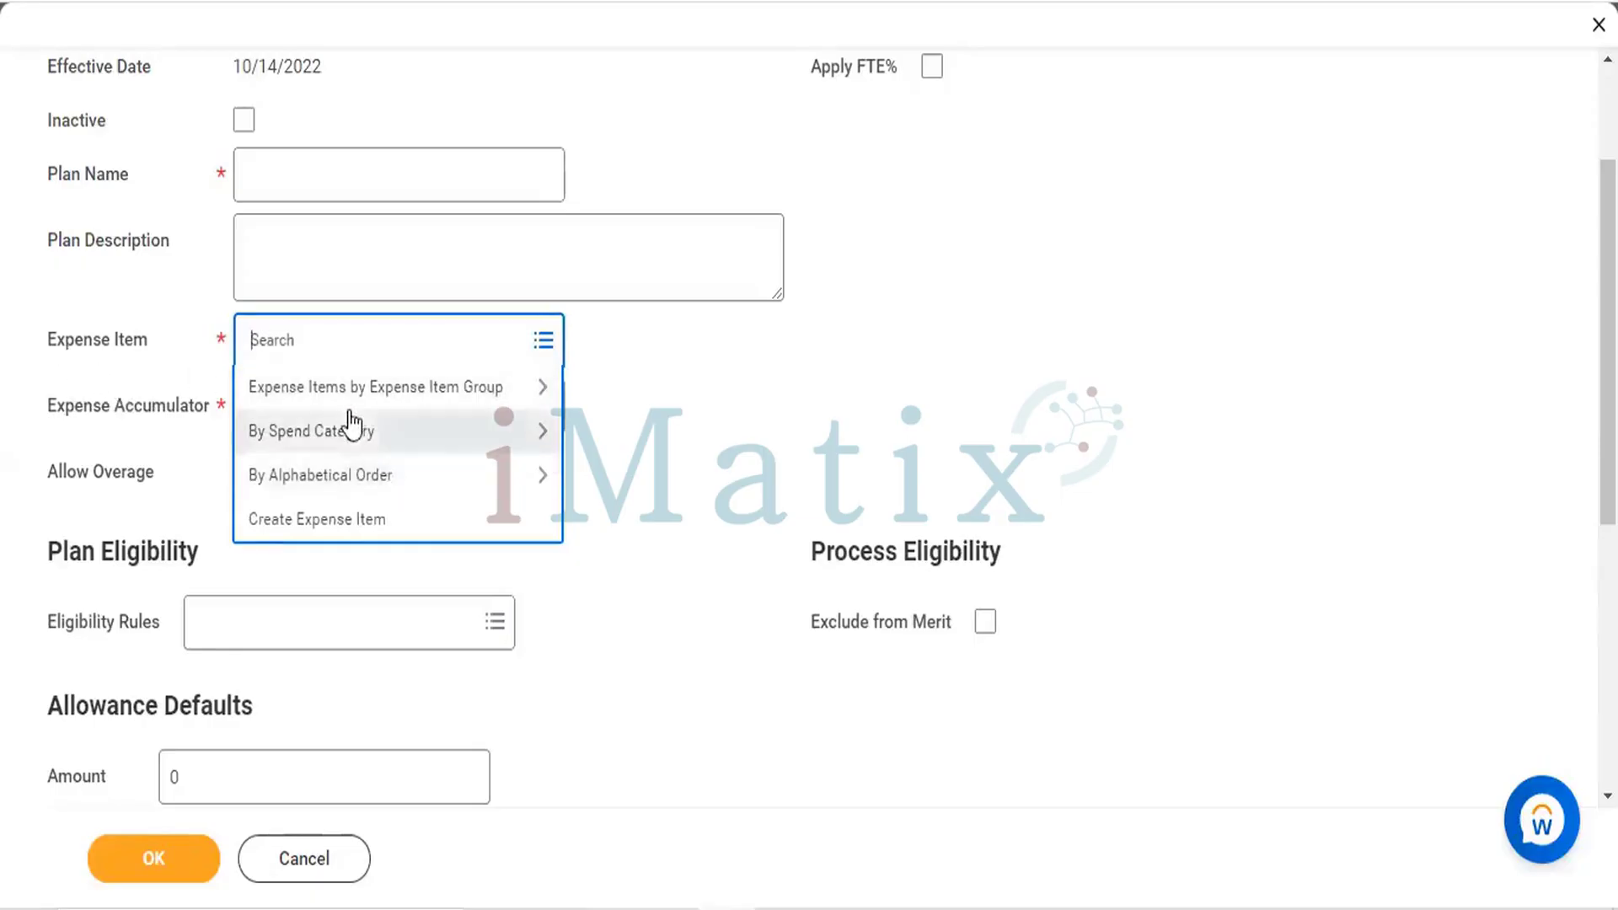
pyautogui.click(289, 439)
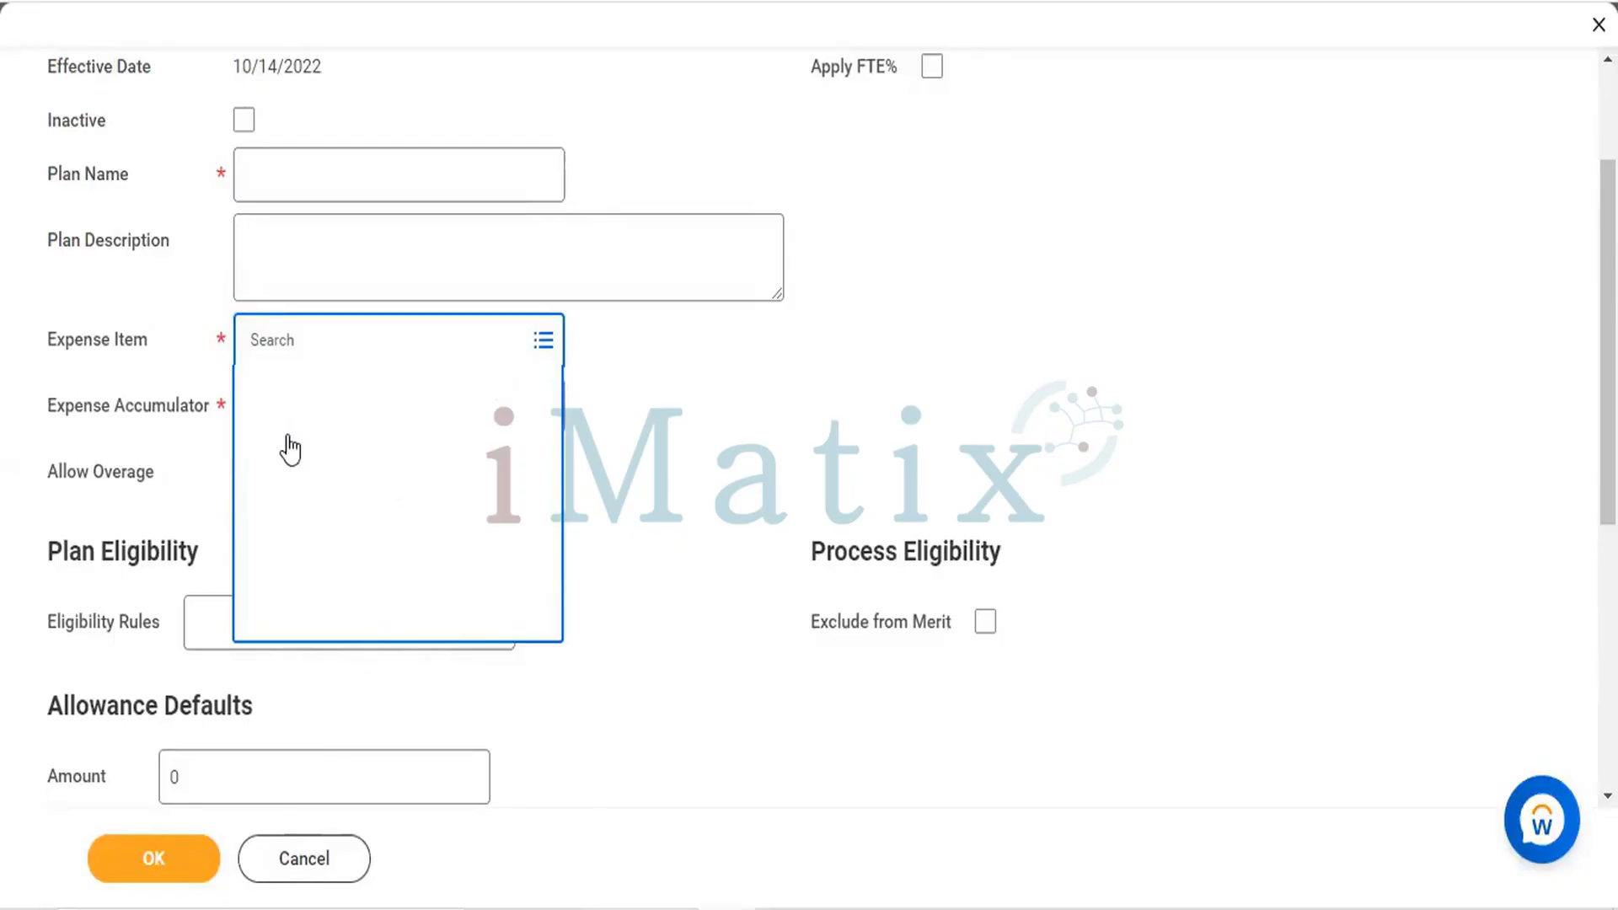
pyautogui.scroll(-5, 354, 567)
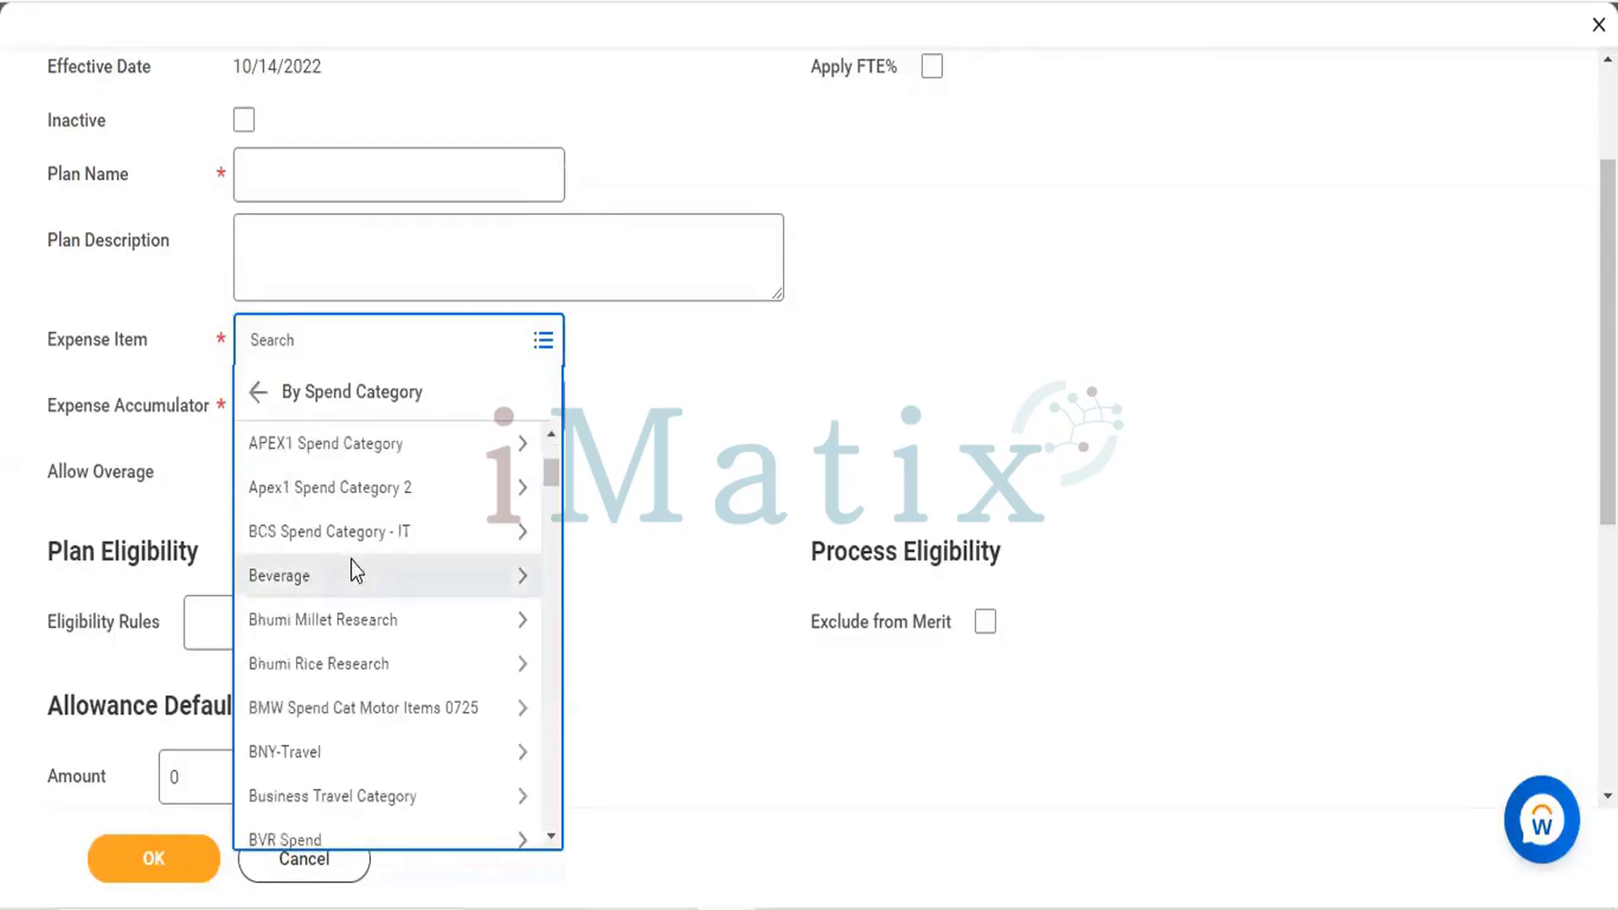
pyautogui.scroll(-14, 354, 567)
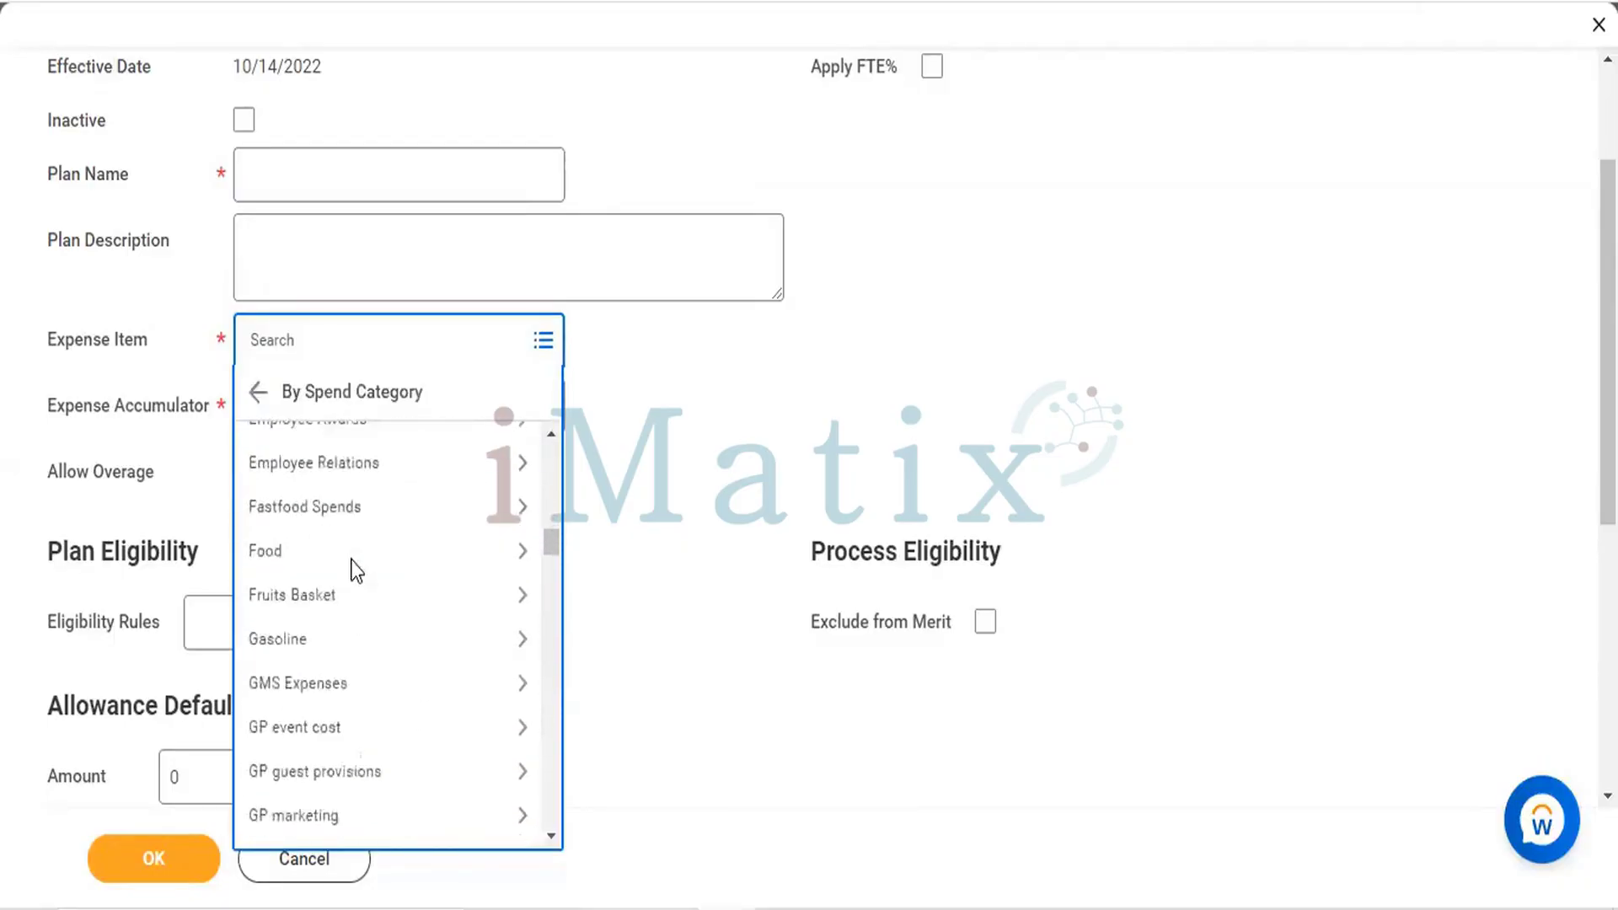
pyautogui.scroll(-4, 356, 569)
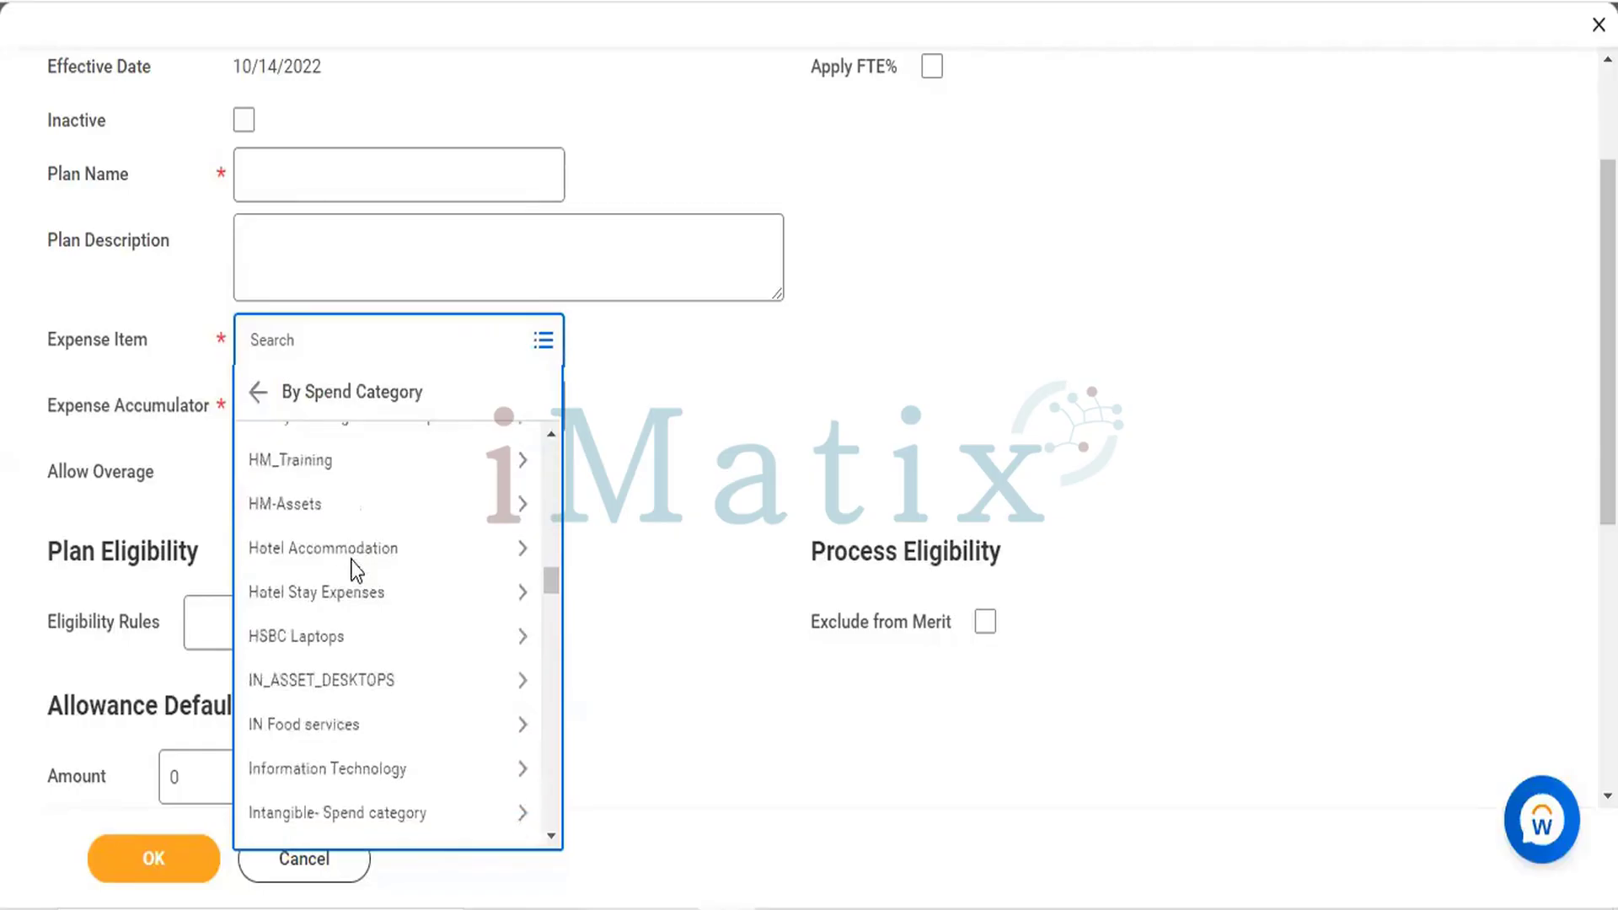
pyautogui.scroll(-8, 356, 570)
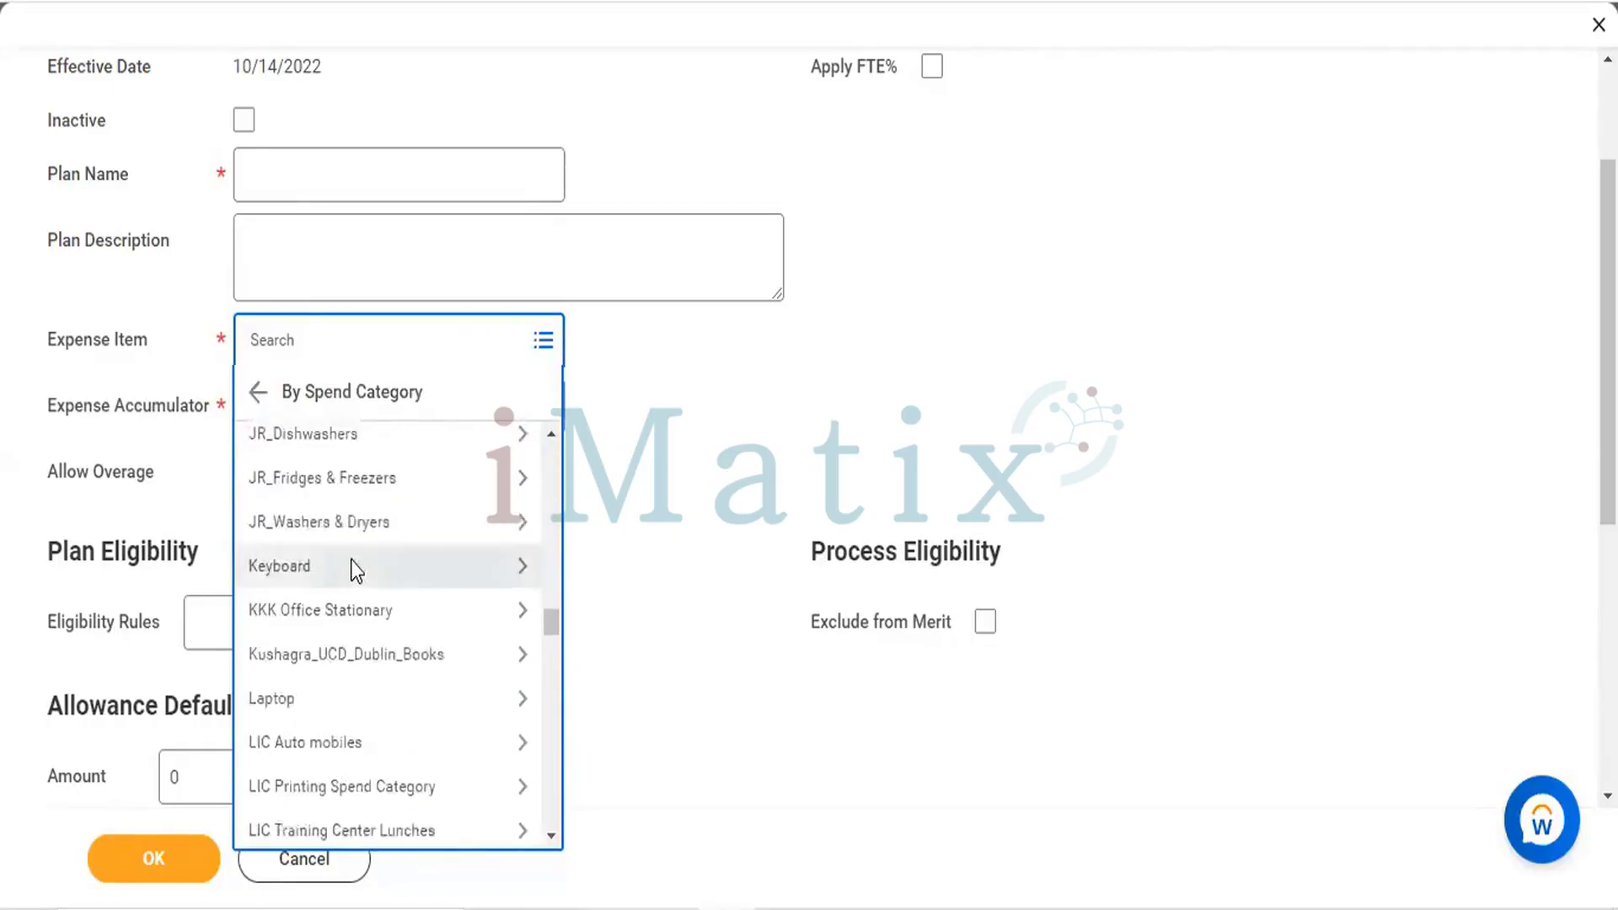
pyautogui.scroll(-5, 350, 560)
pyautogui.scroll(-10, 352, 566)
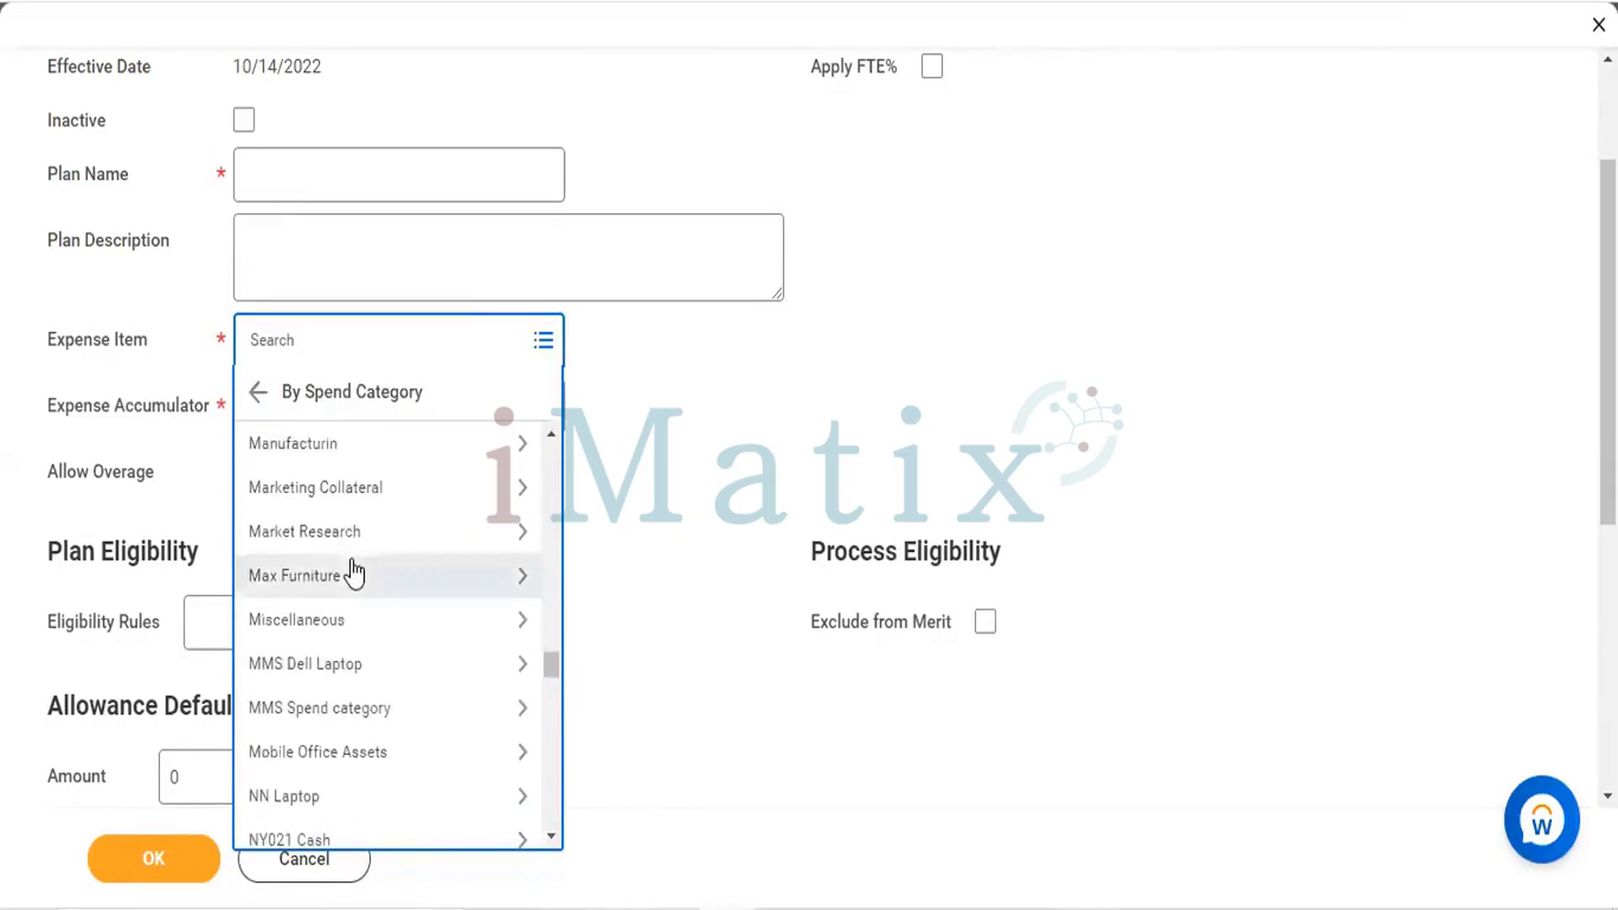
pyautogui.scroll(-10, 353, 573)
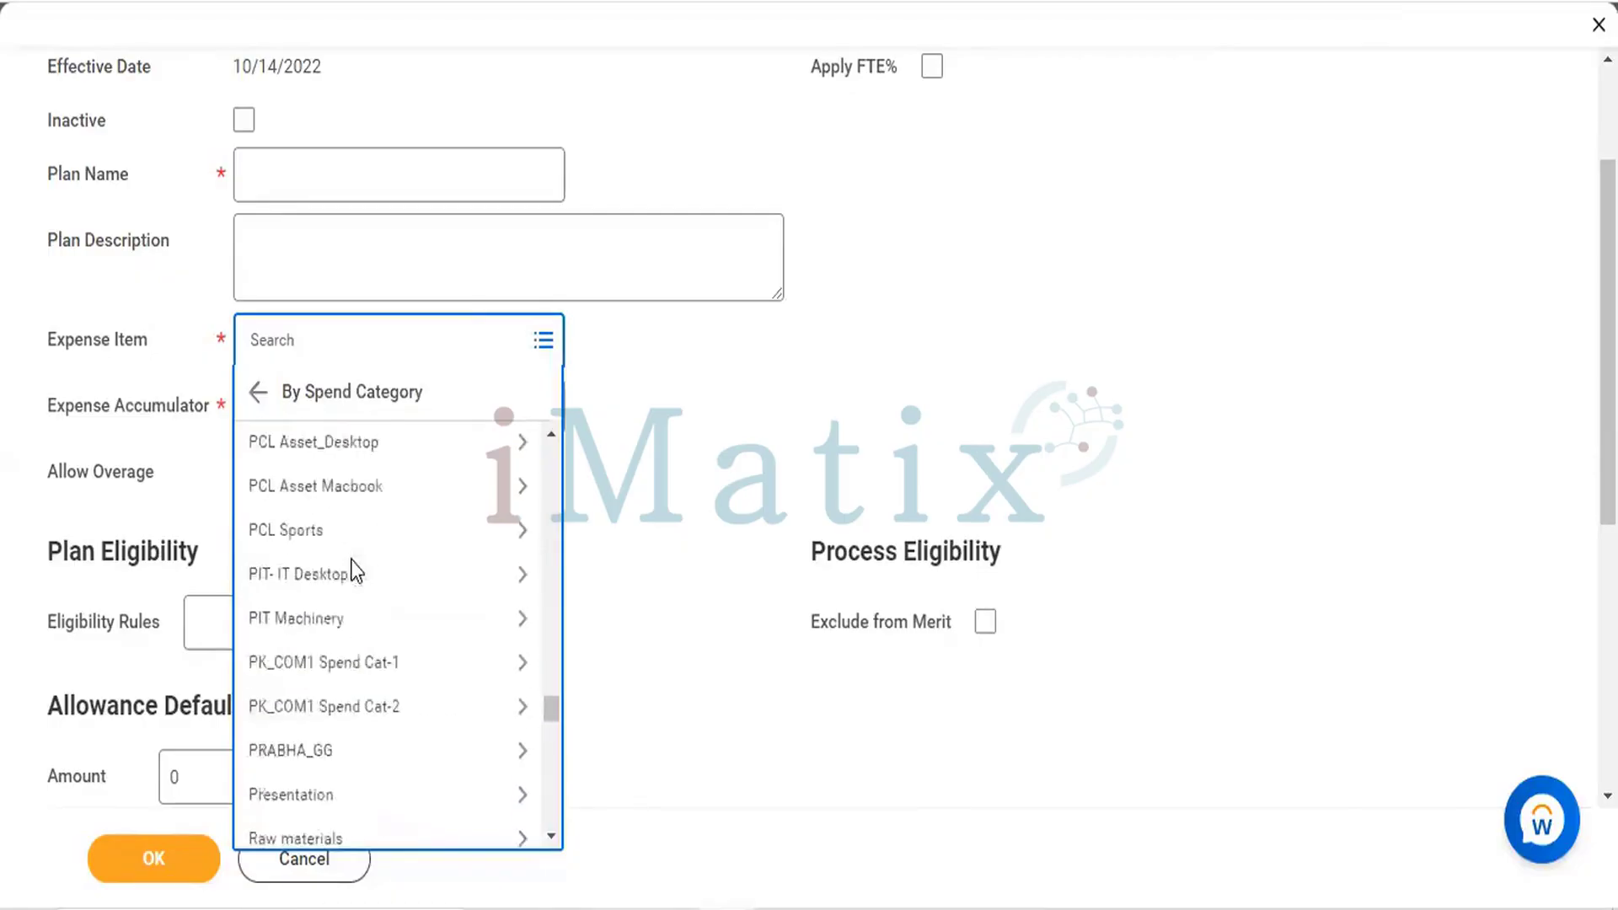
pyautogui.scroll(-12, 352, 570)
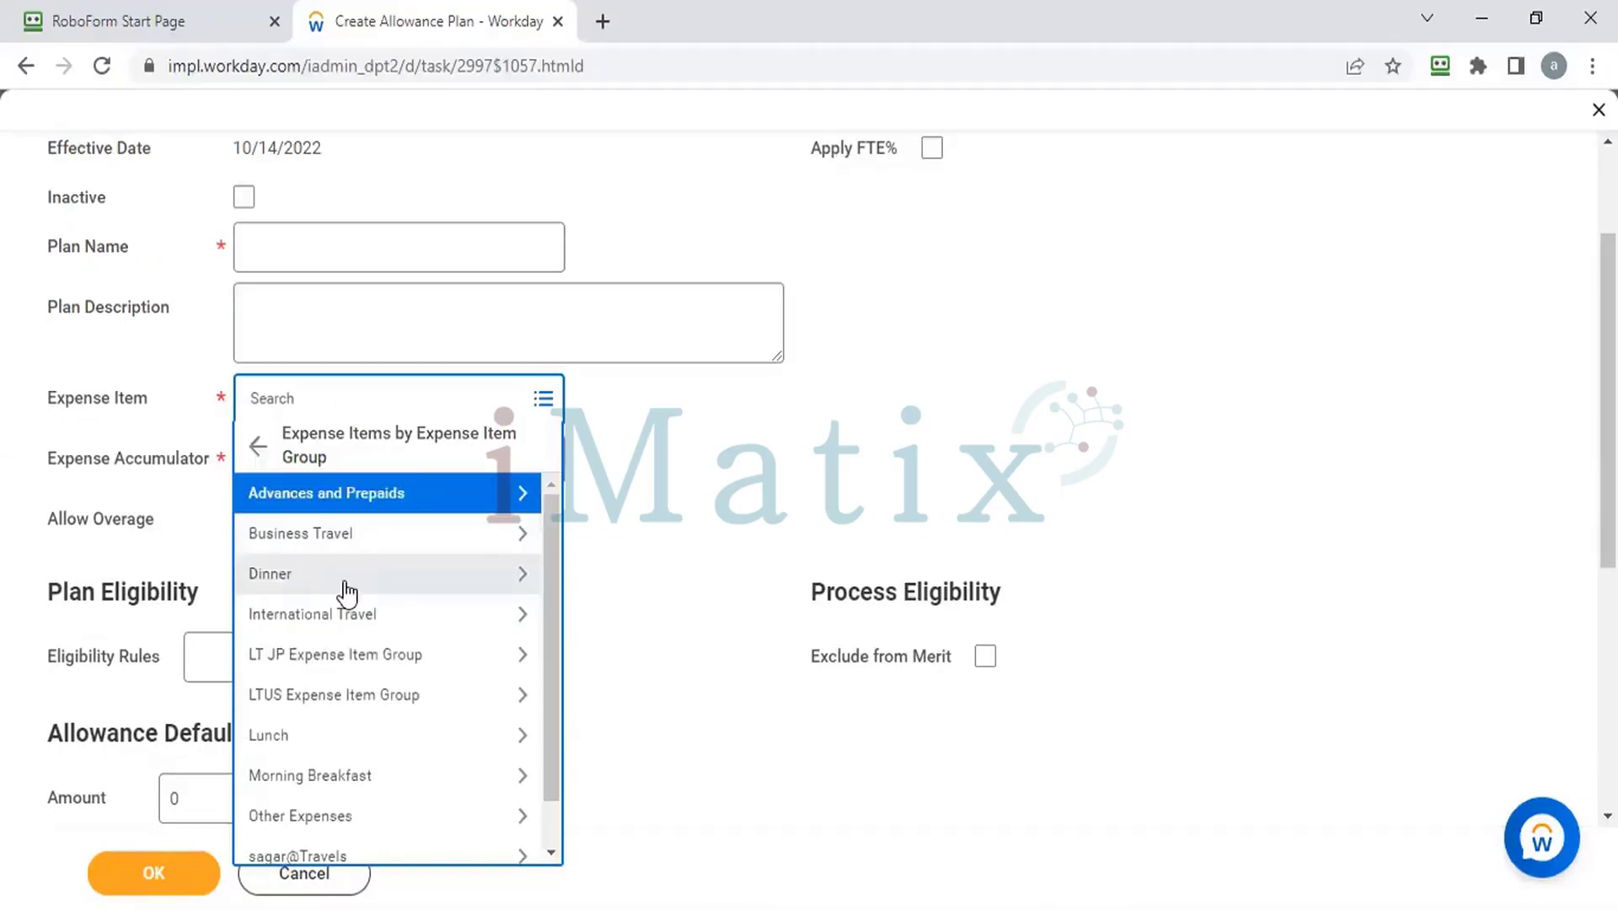
# Browse the expense items by expense item group, checking the Advances and Prepaids and Business Travel groups.
pyautogui.scroll(-1, 347, 592)
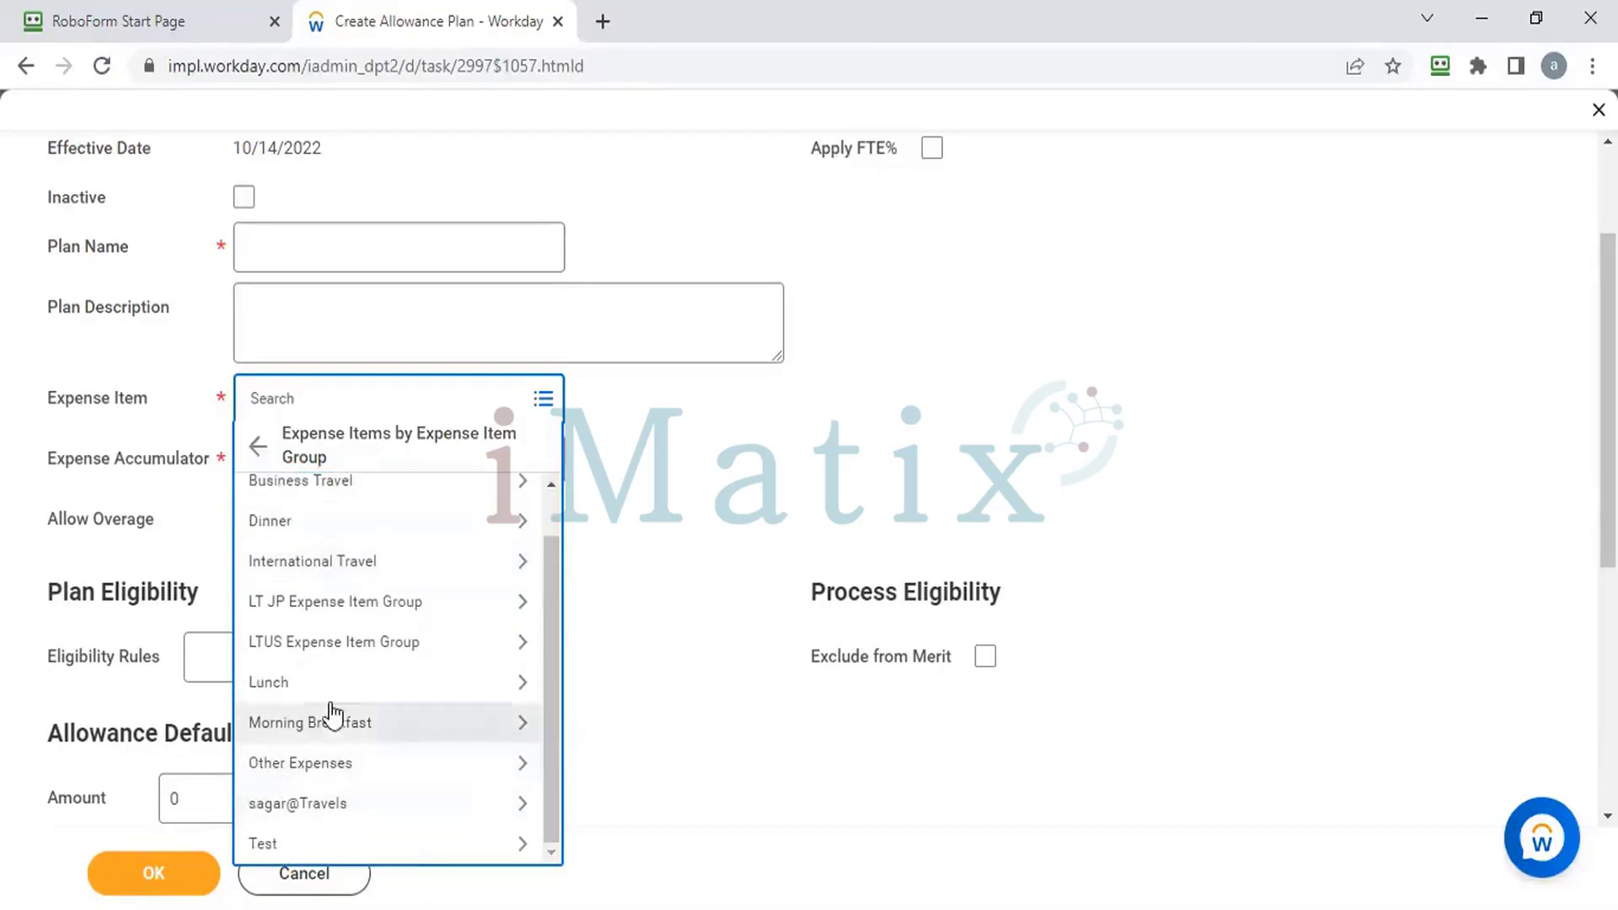
pyautogui.scroll(1, 332, 689)
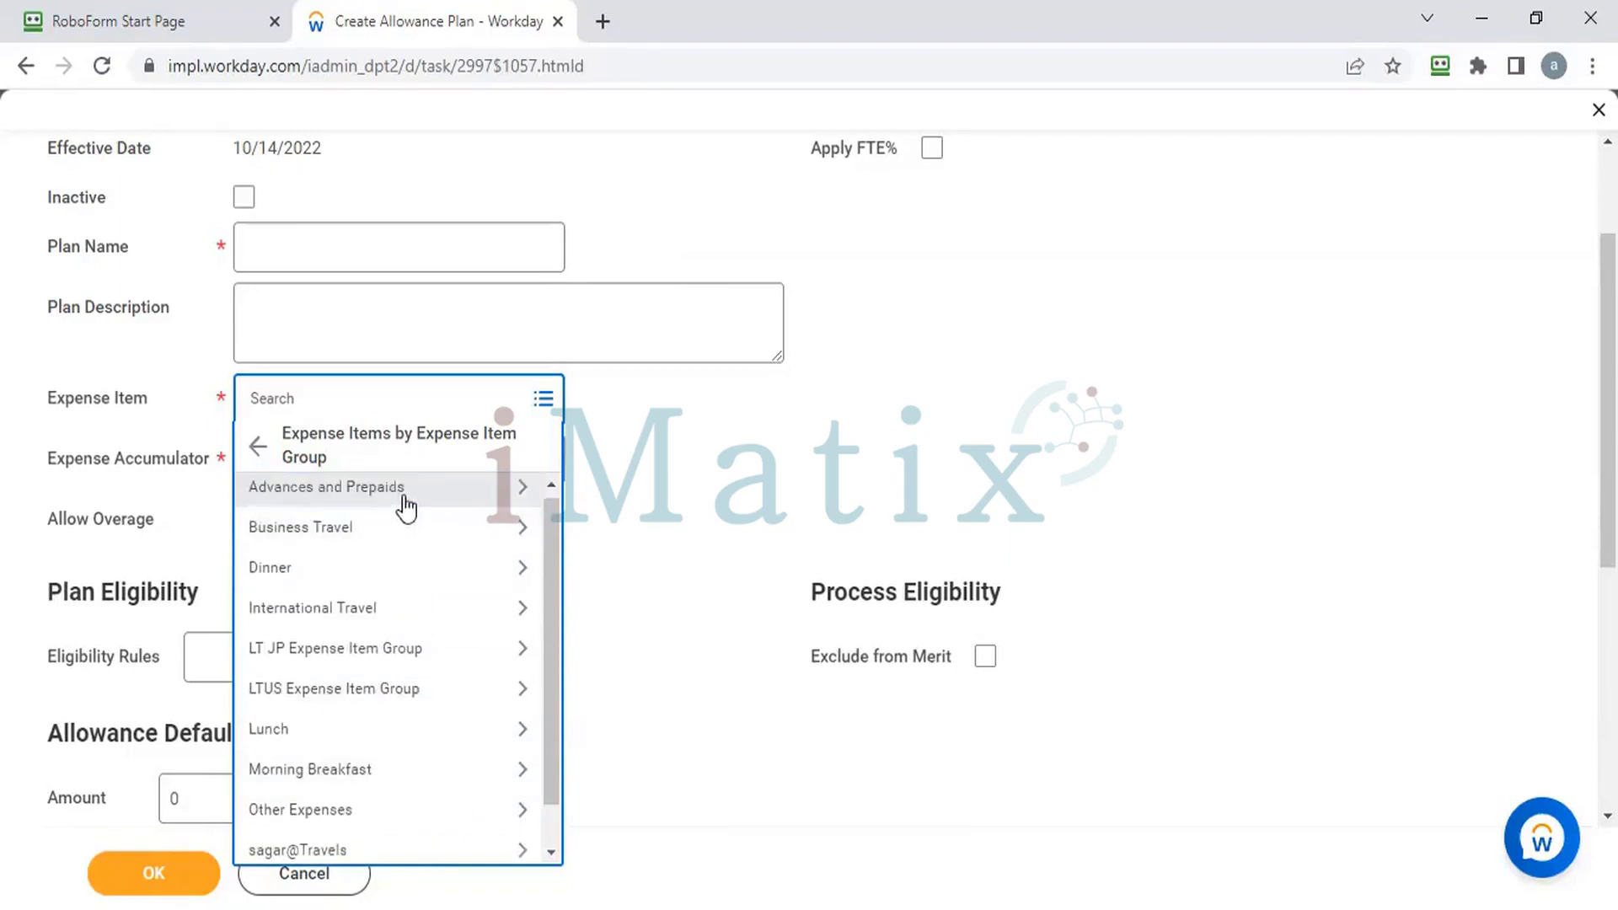
pyautogui.scroll(-1, 394, 646)
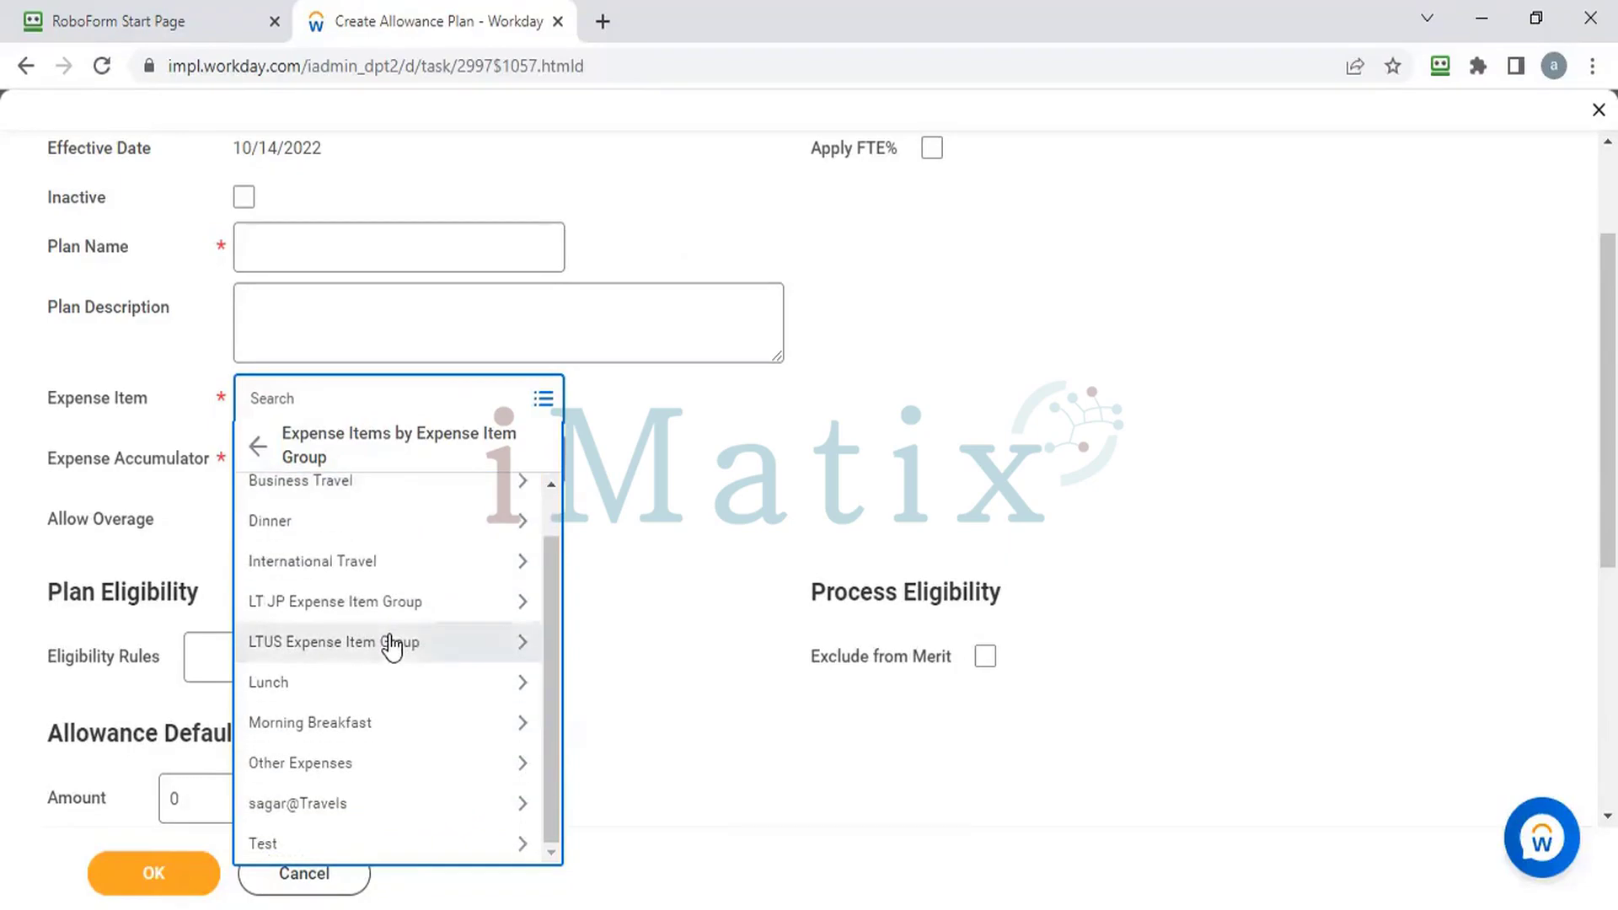
pyautogui.scroll(1, 413, 505)
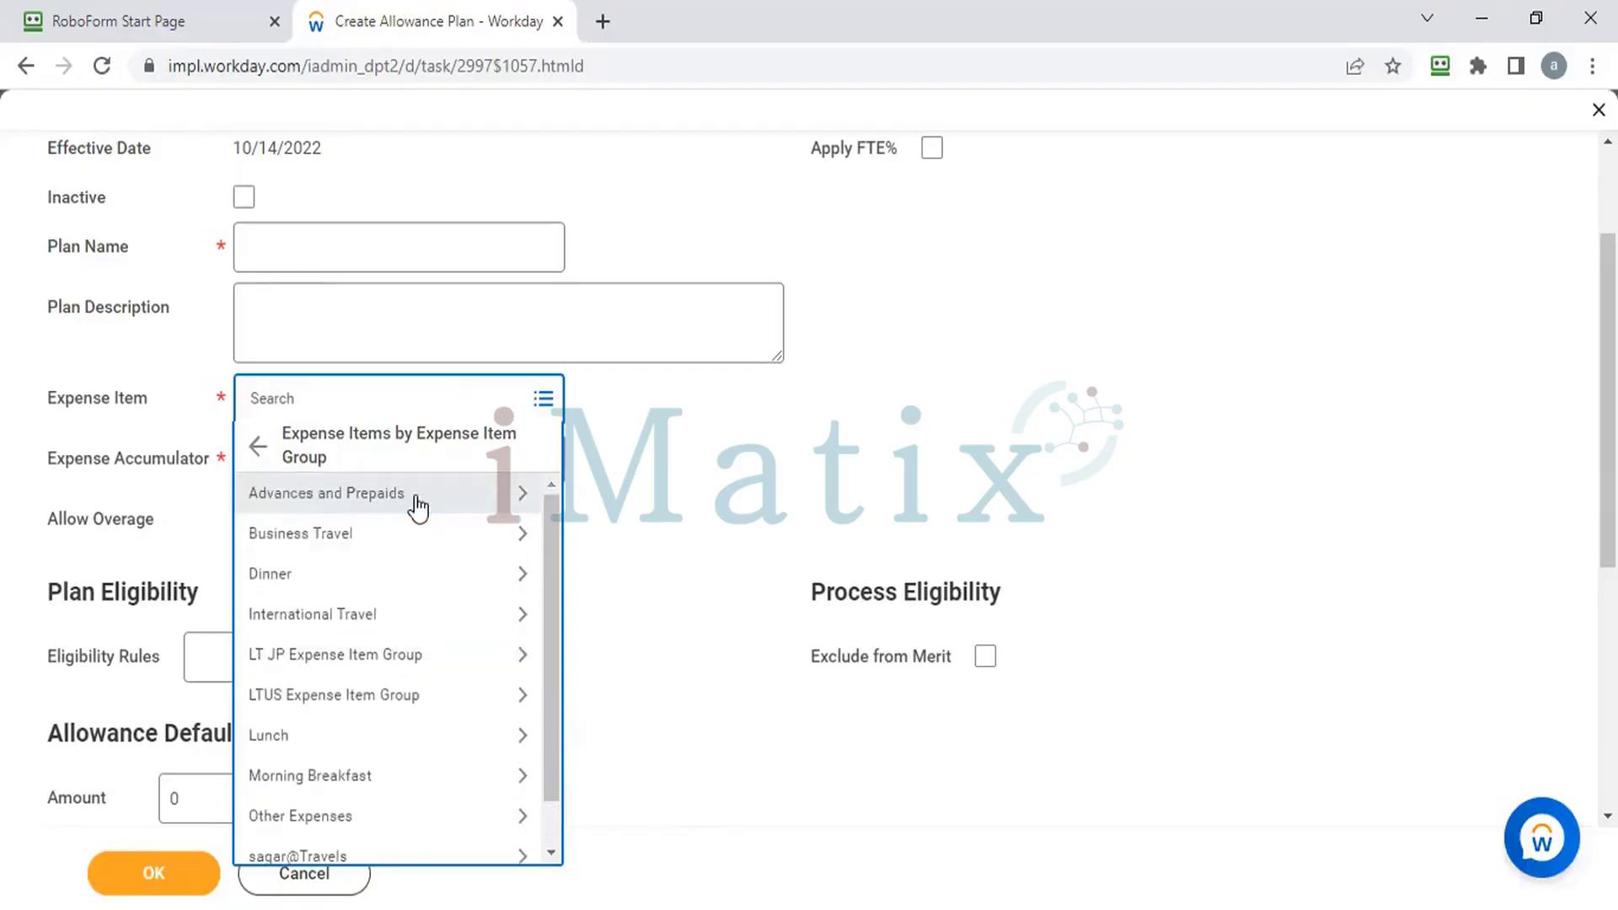
pyautogui.click(382, 497)
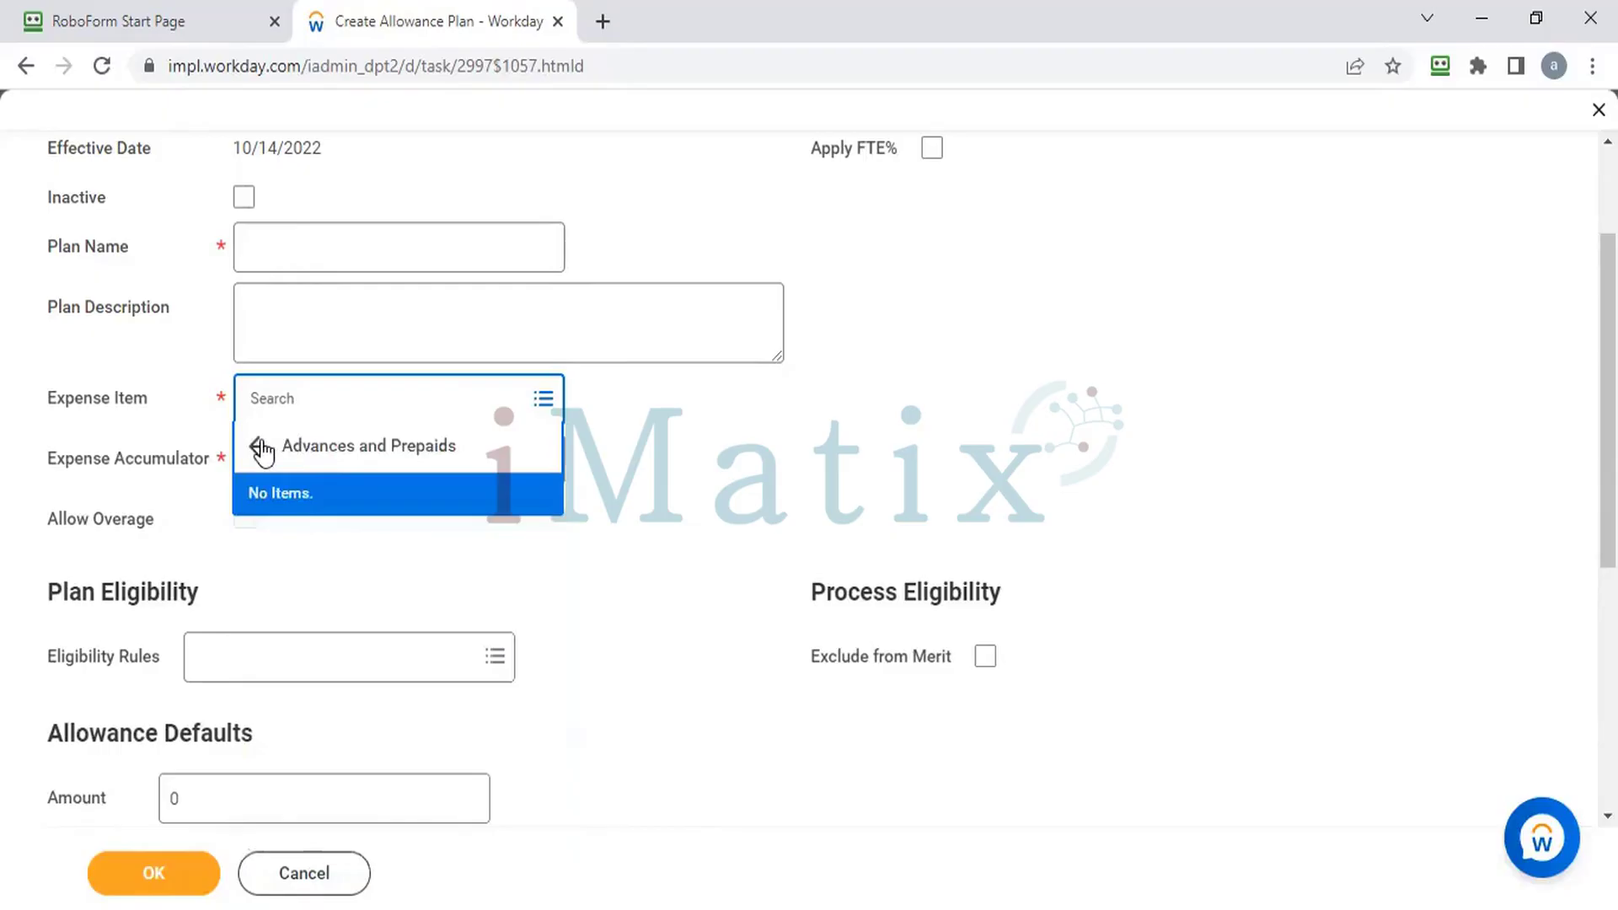
pyautogui.click(256, 447)
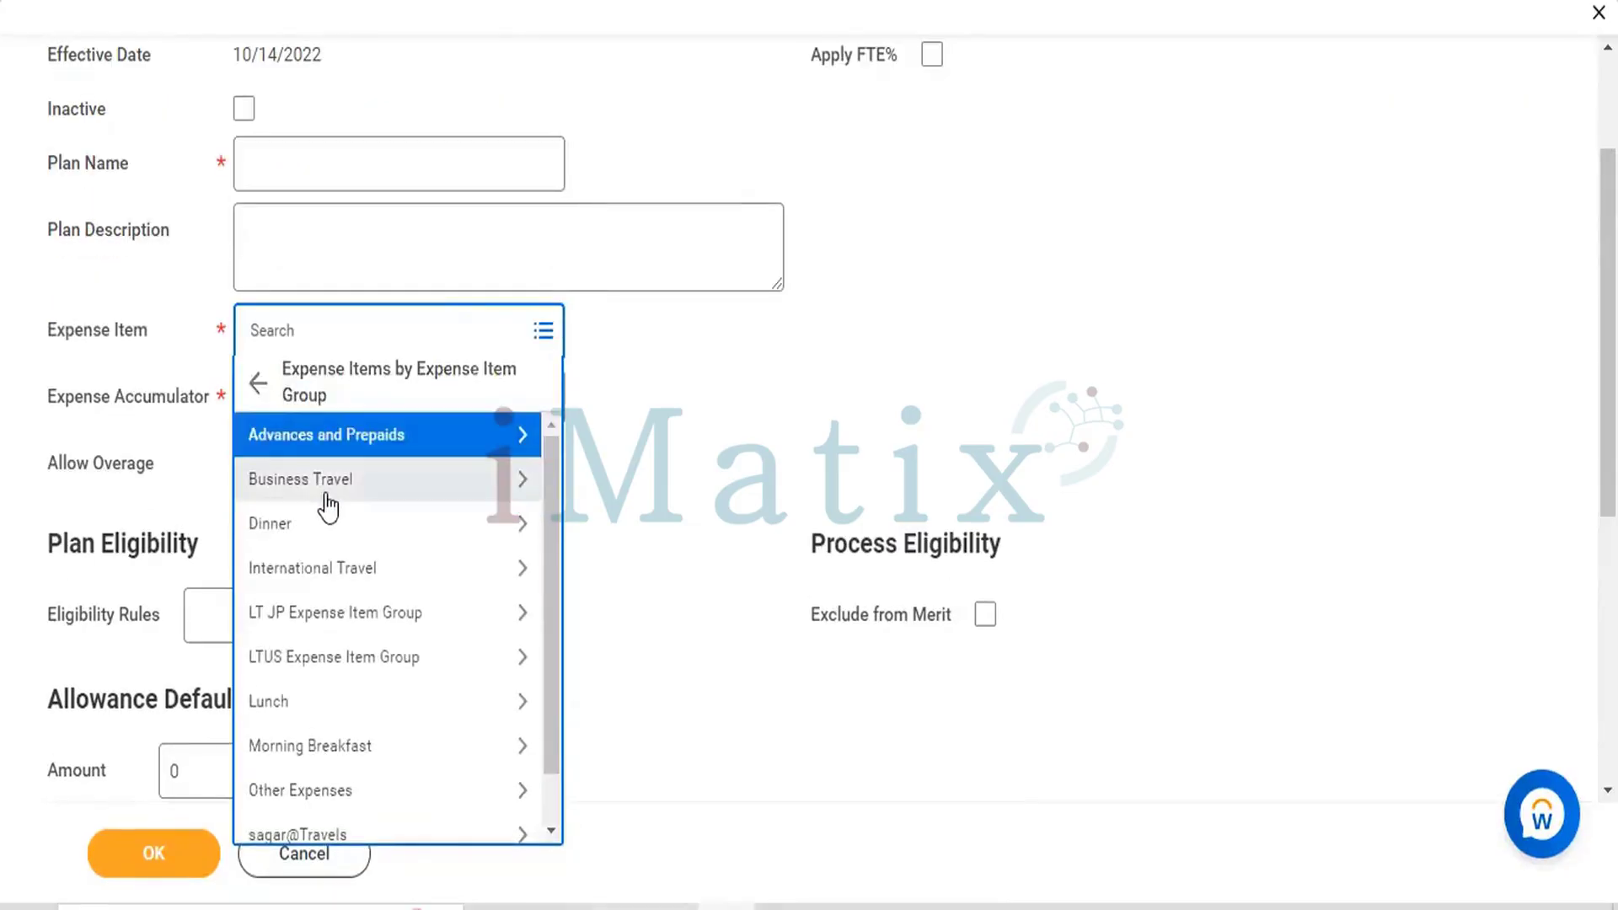
pyautogui.click(327, 497)
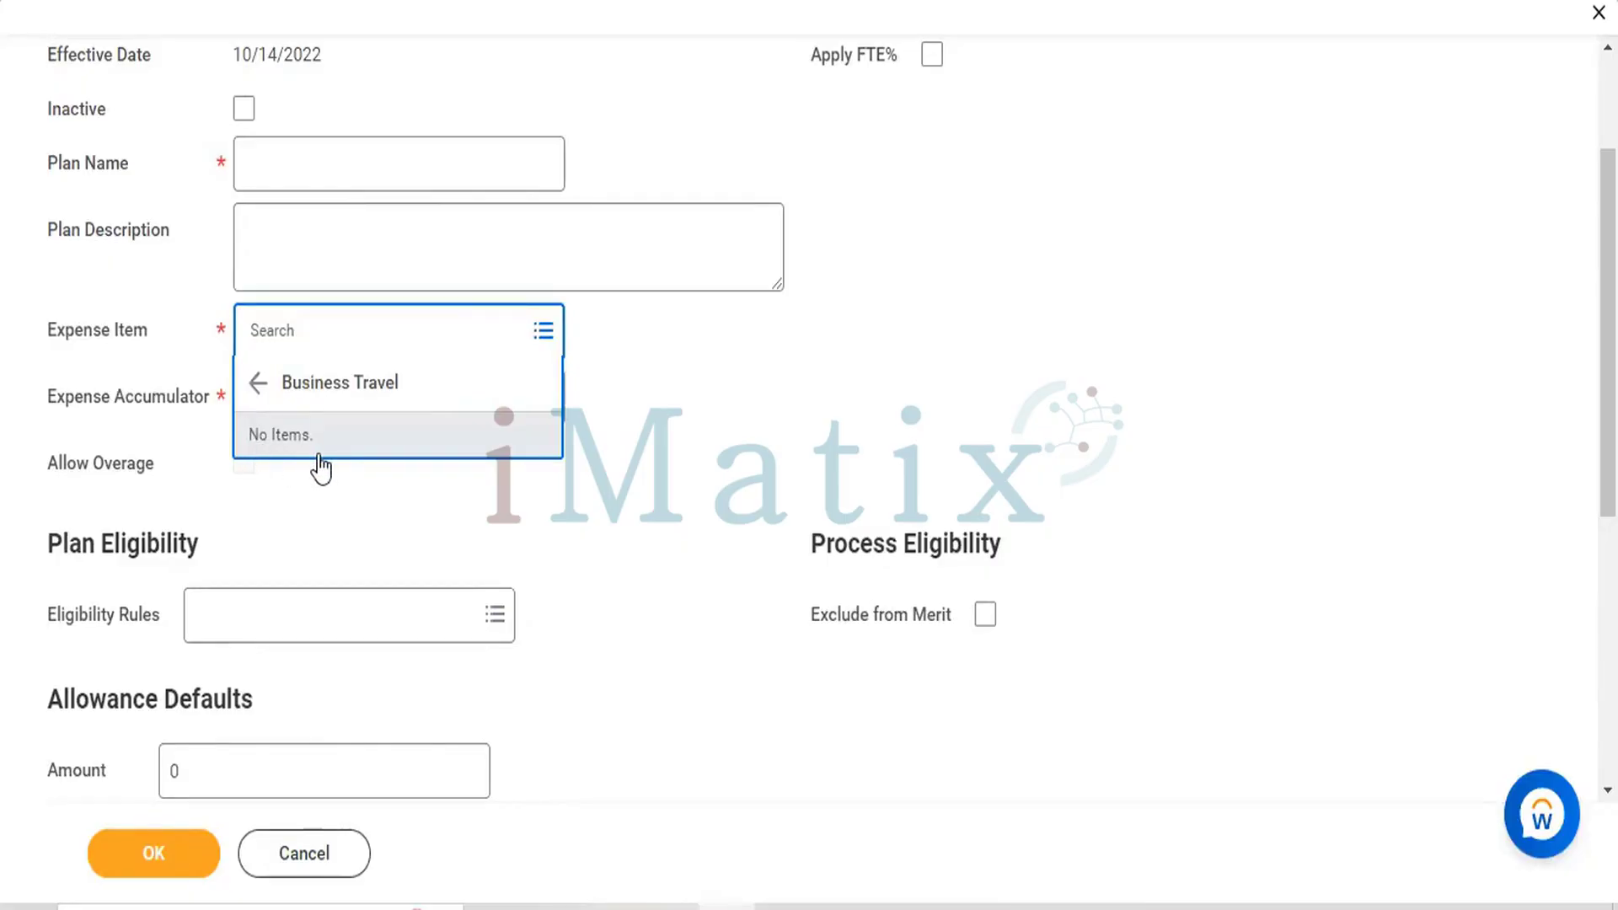
pyautogui.press('Down')
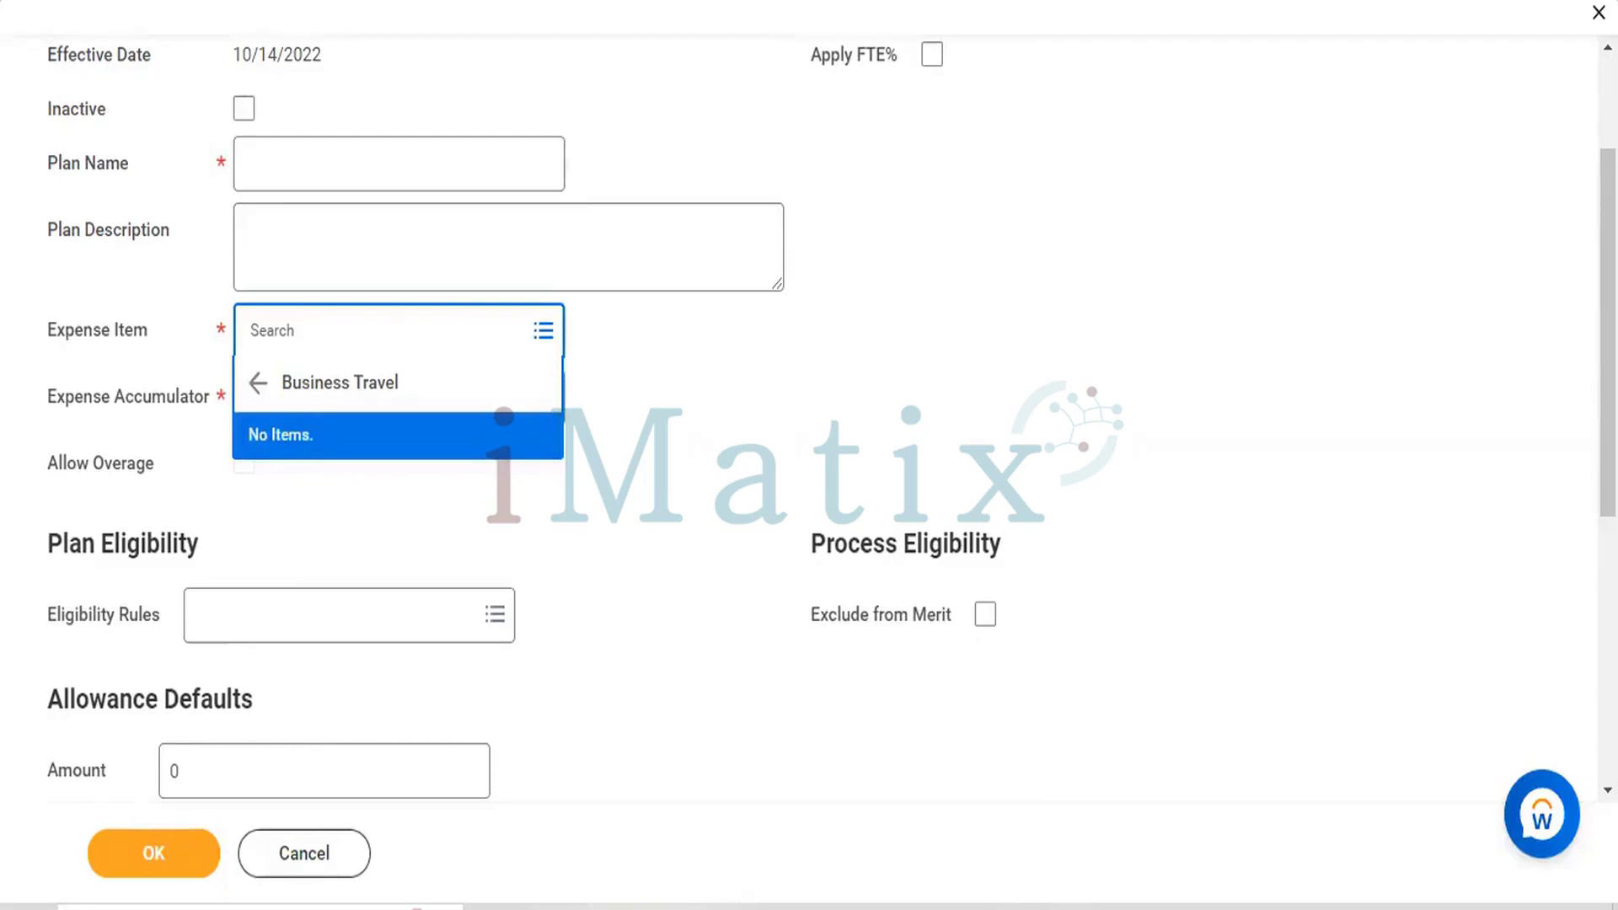
# Open Paint, paste the captured allowance plan screen onto the canvas, and close Paint to return to Workday.
pyautogui.click(260, 908)
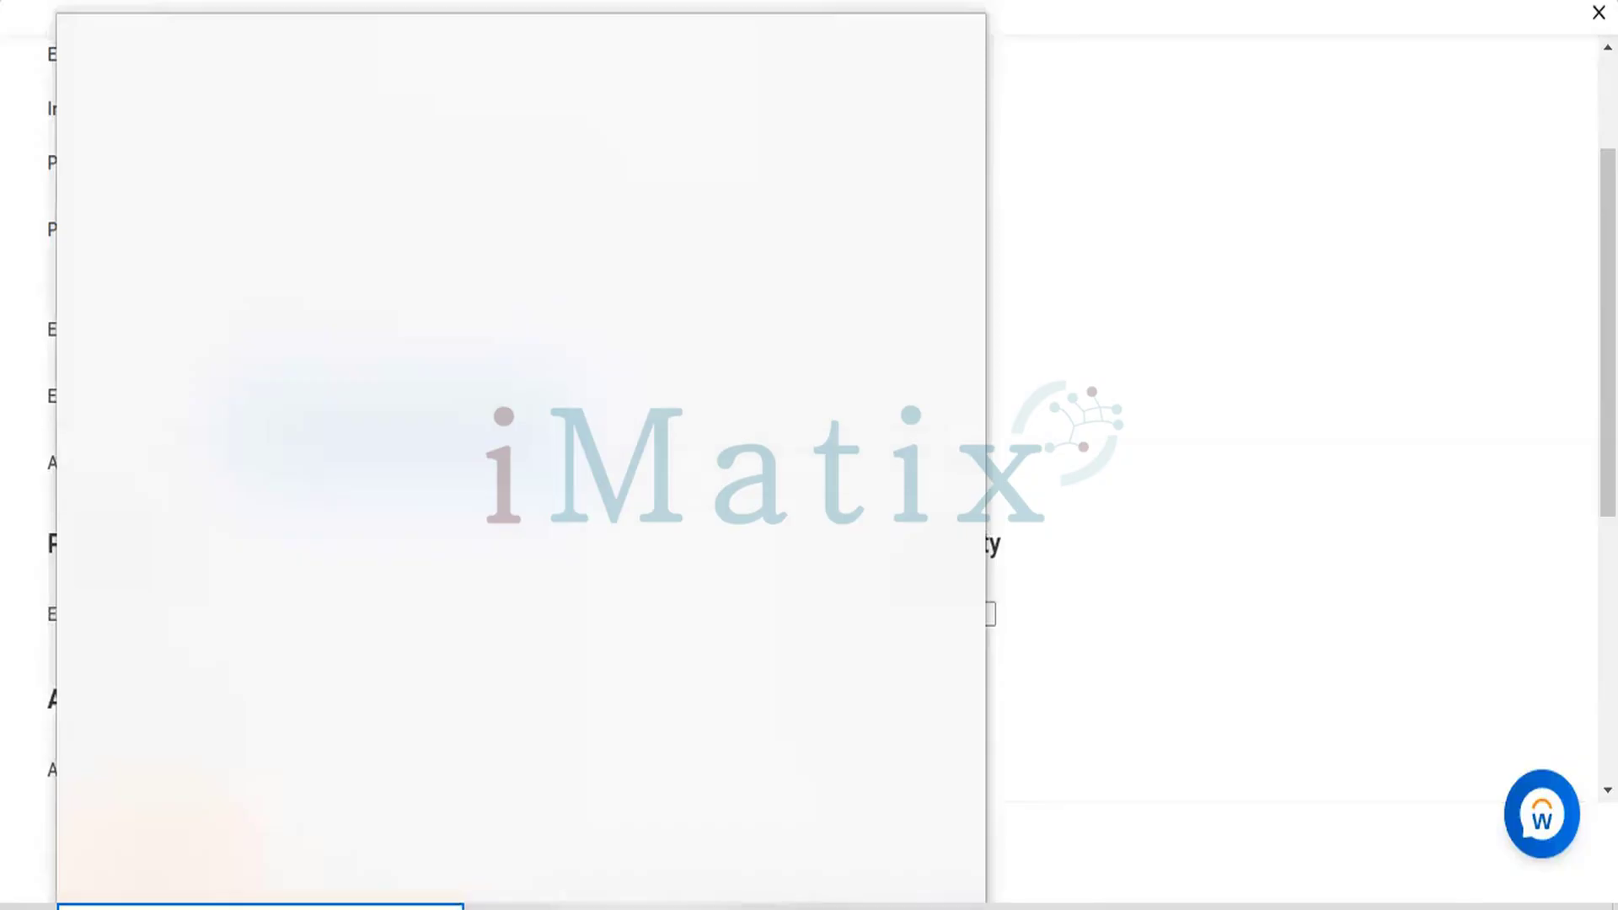
pyautogui.write('pain')
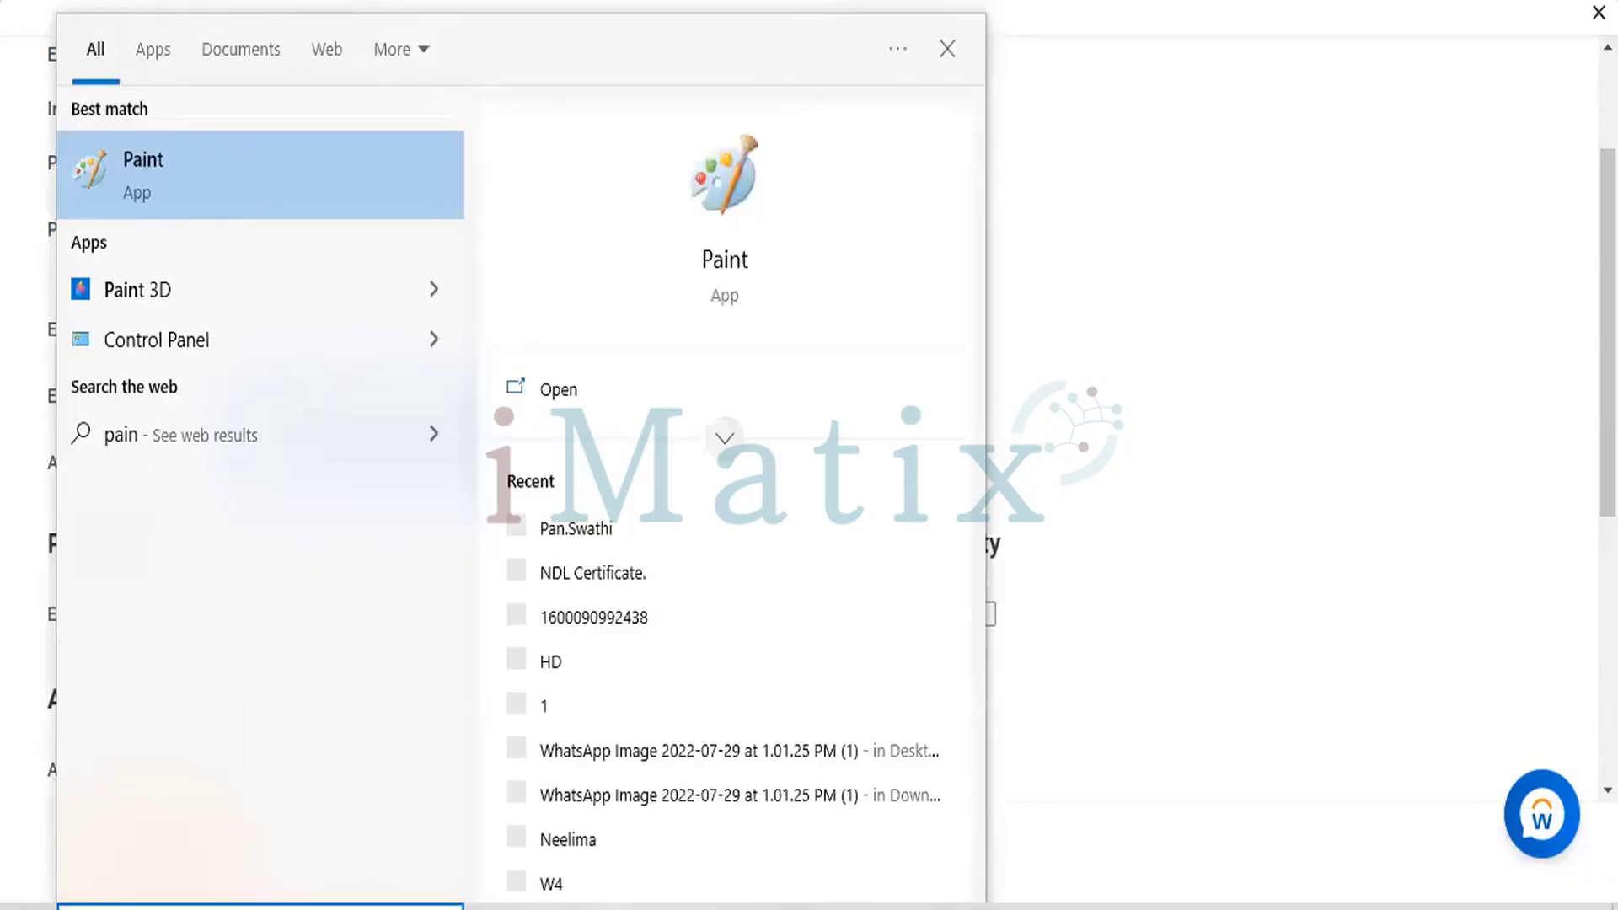
pyautogui.press('Return')
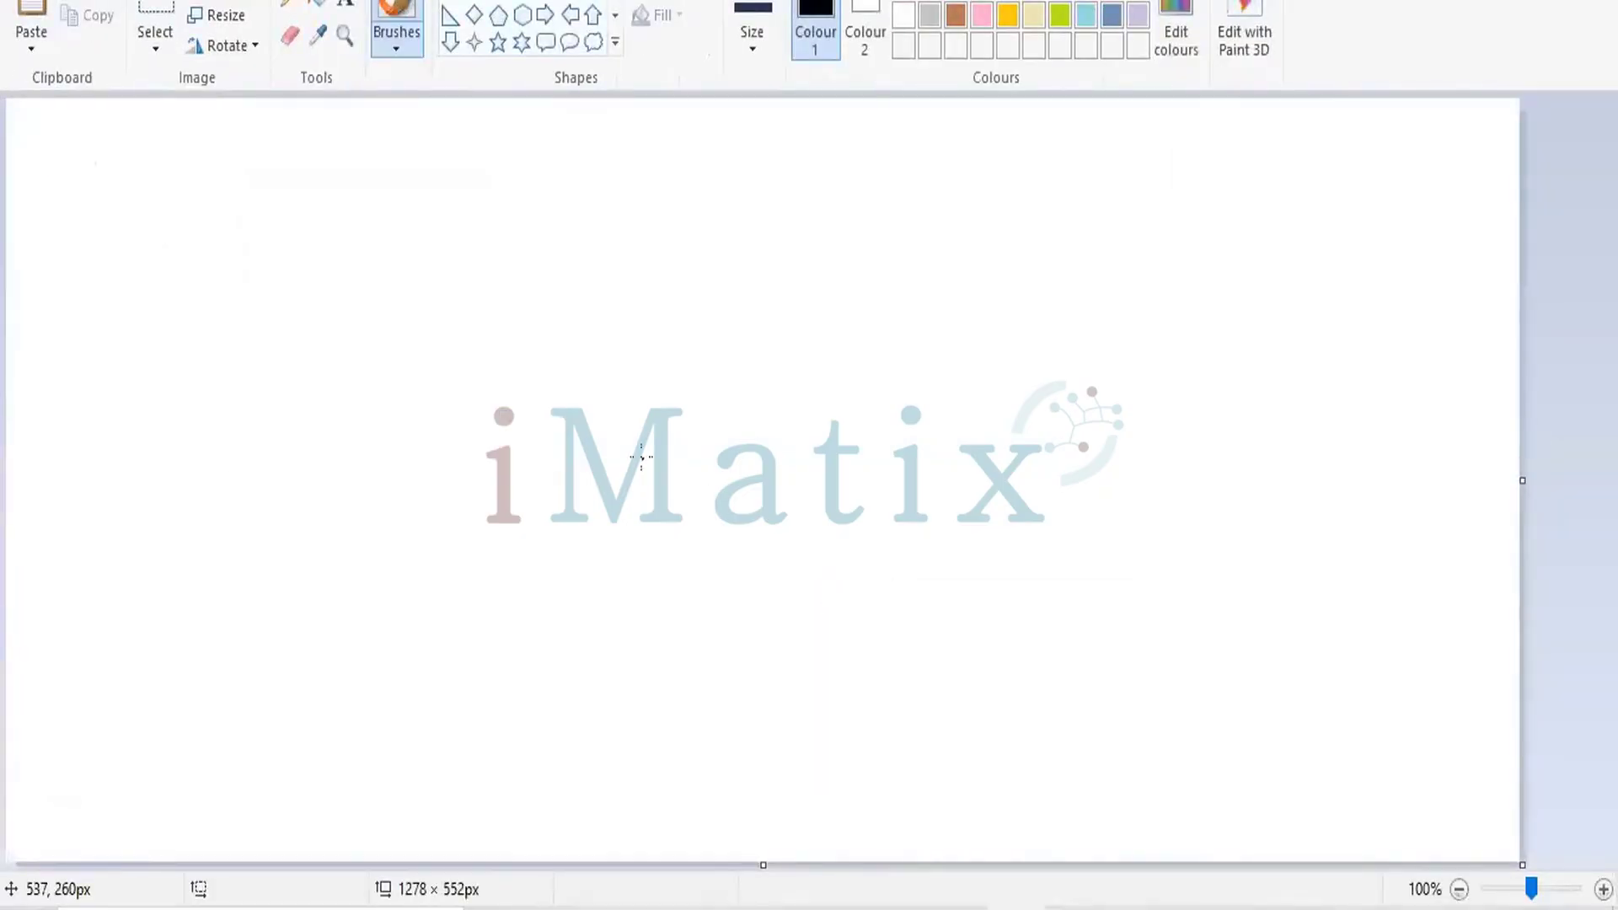
pyautogui.hotkey('ctrl', 'v')
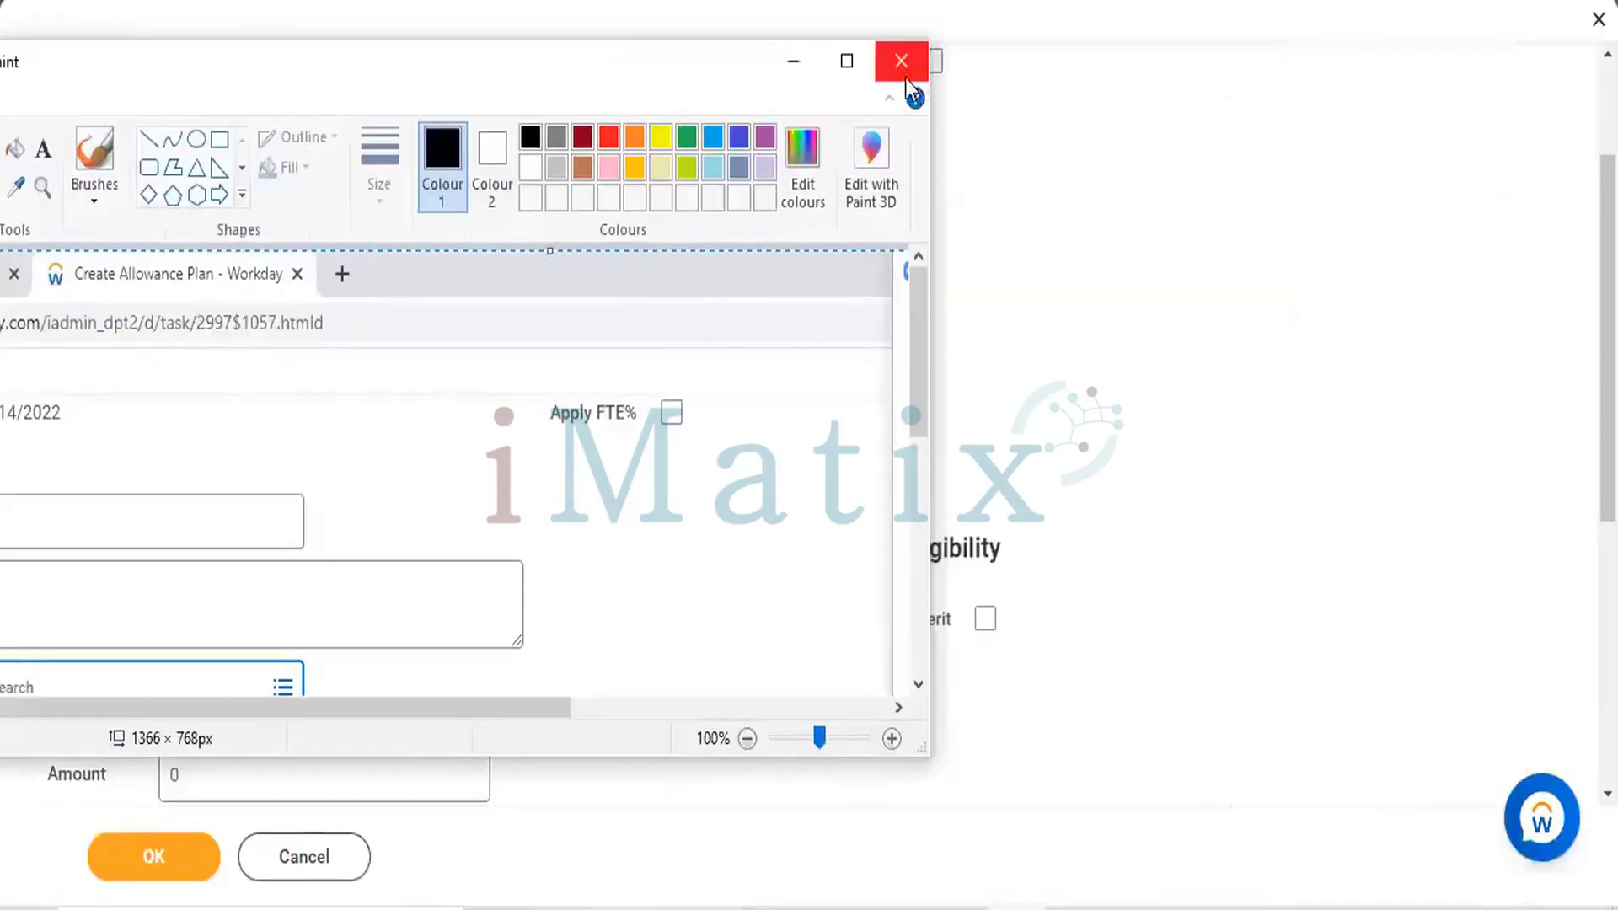
pyautogui.click(901, 61)
pyautogui.click(372, 421)
pyautogui.click(726, 456)
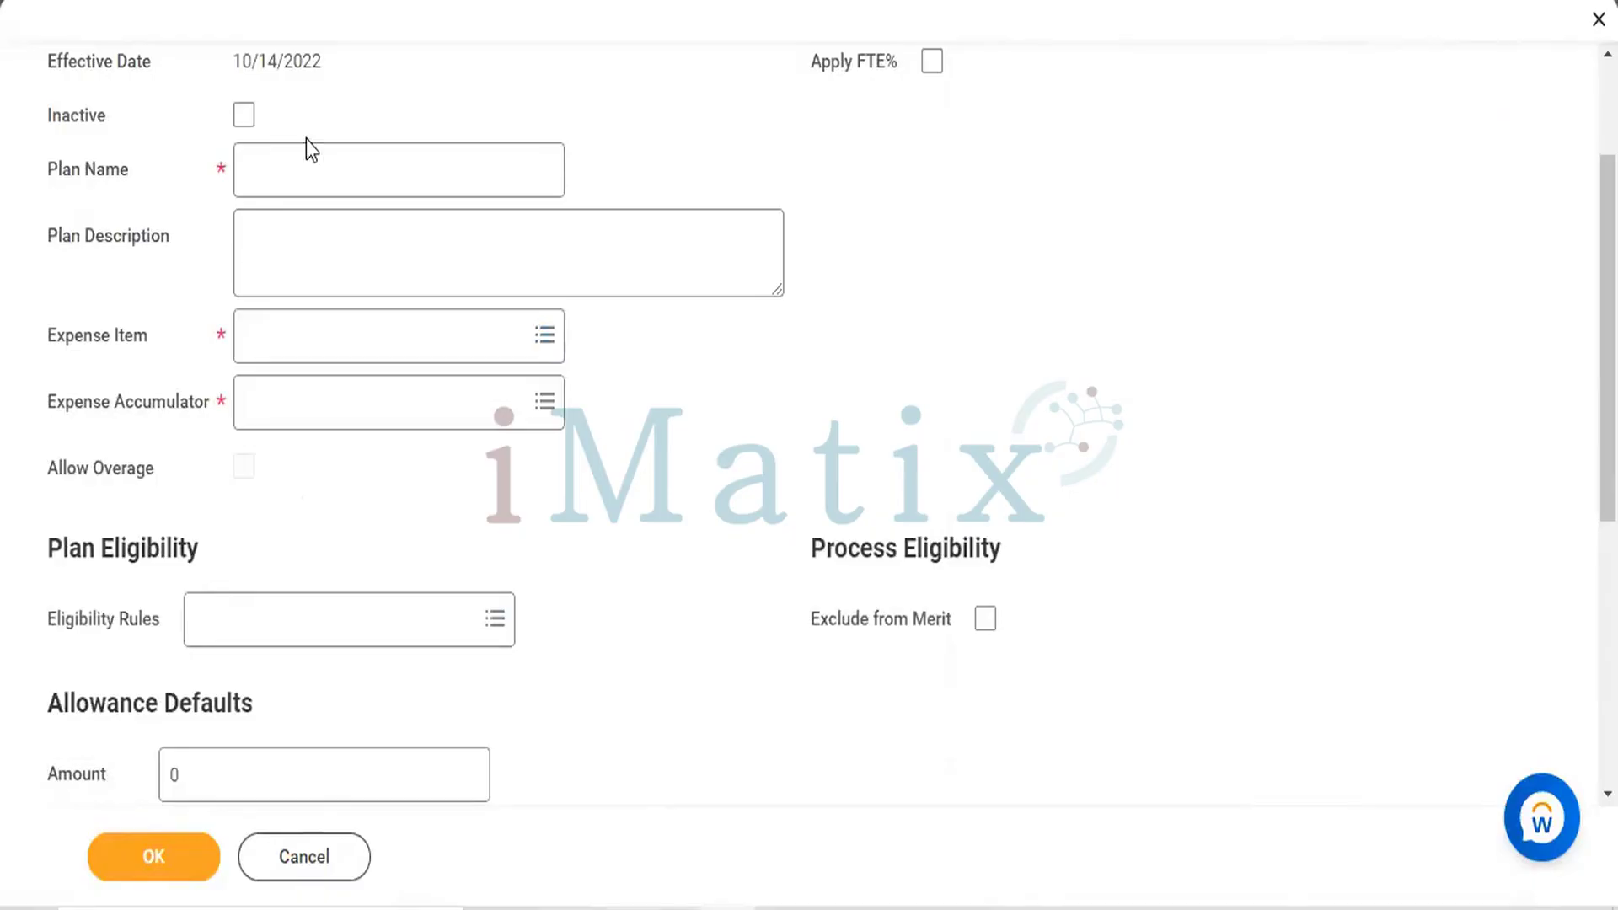
# Name the allowance plan "Night Shift Allowance (Cloud Foundation)".
pyautogui.click(308, 170)
pyautogui.write('Nig')
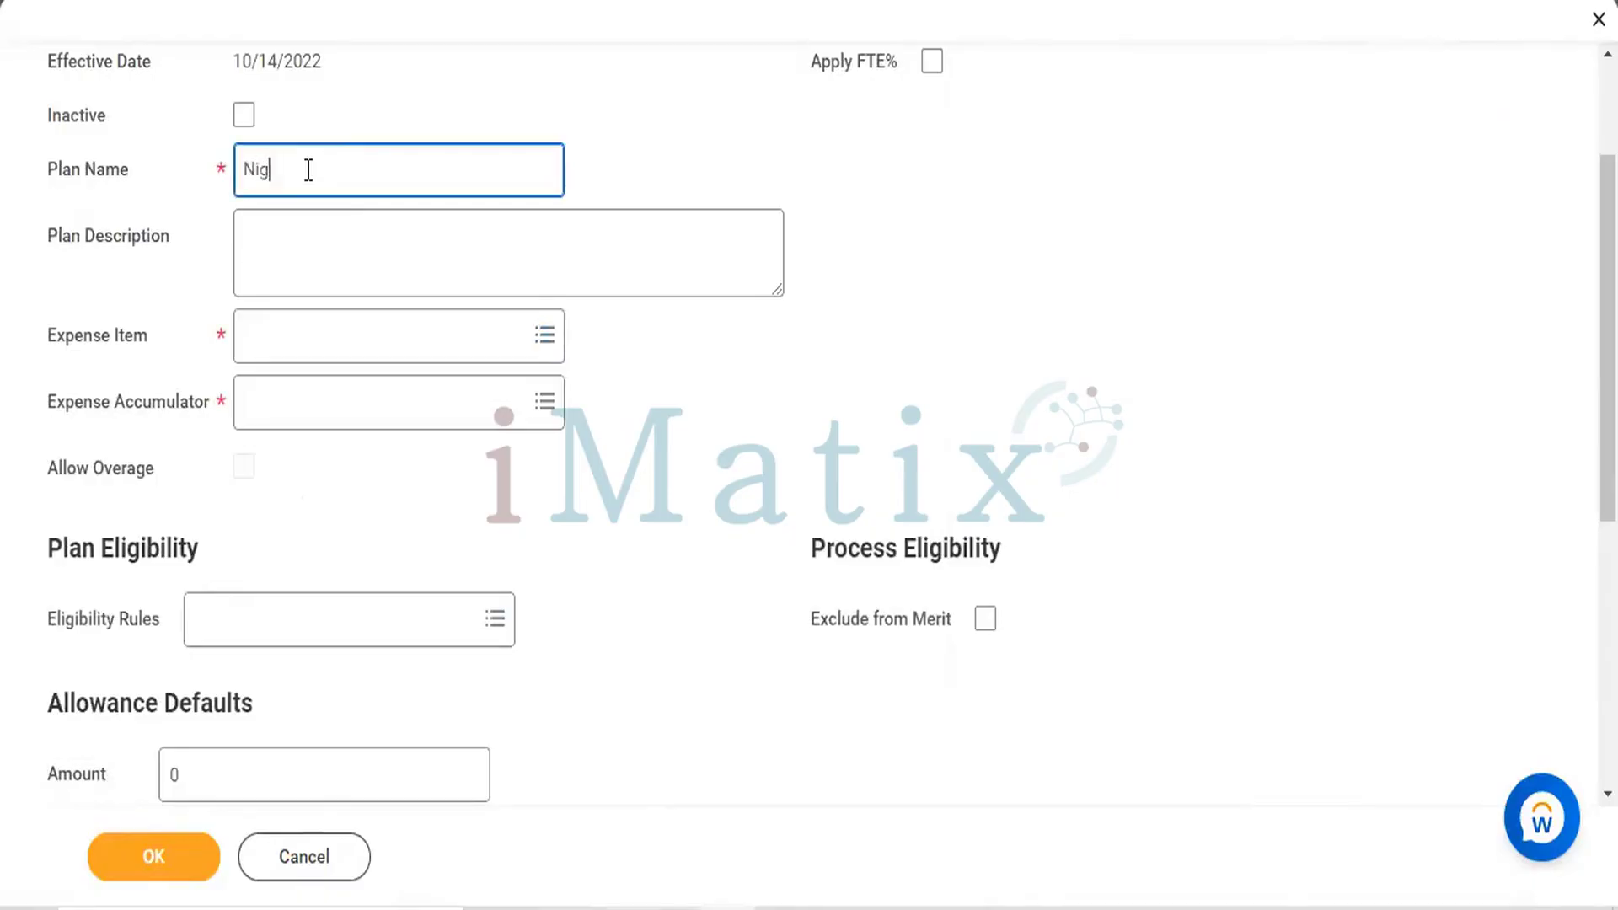
pyautogui.write('ht Shift')
pyautogui.scroll(2, 309, 170)
pyautogui.write('A')
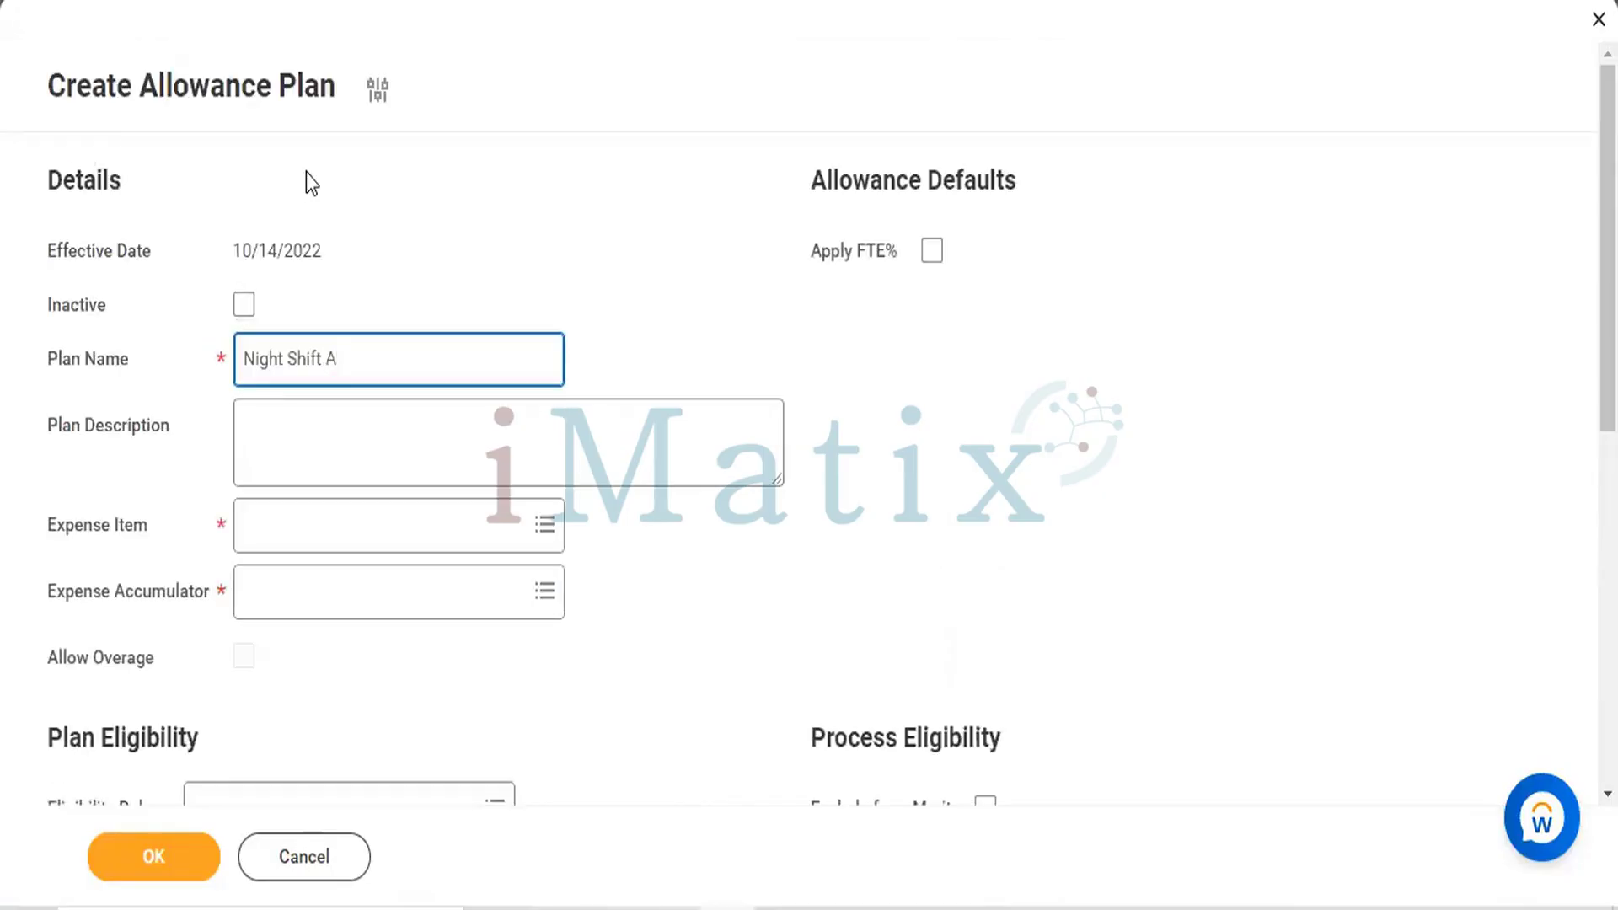
pyautogui.write('llowance (')
pyautogui.write('Cloud Fo')
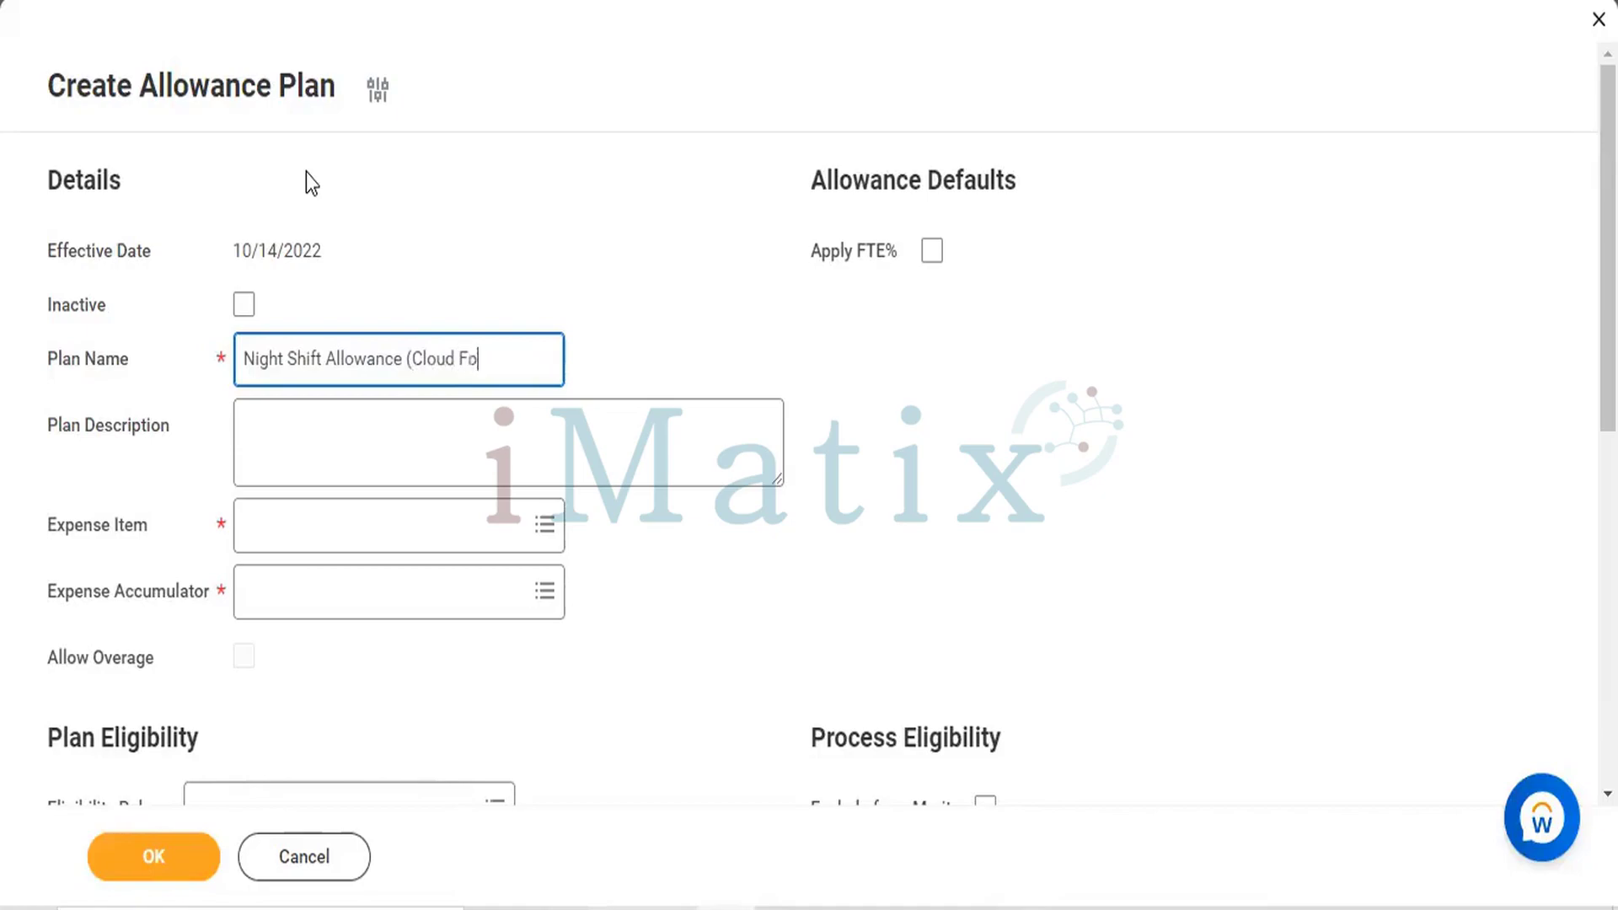
pyautogui.write('undation)')
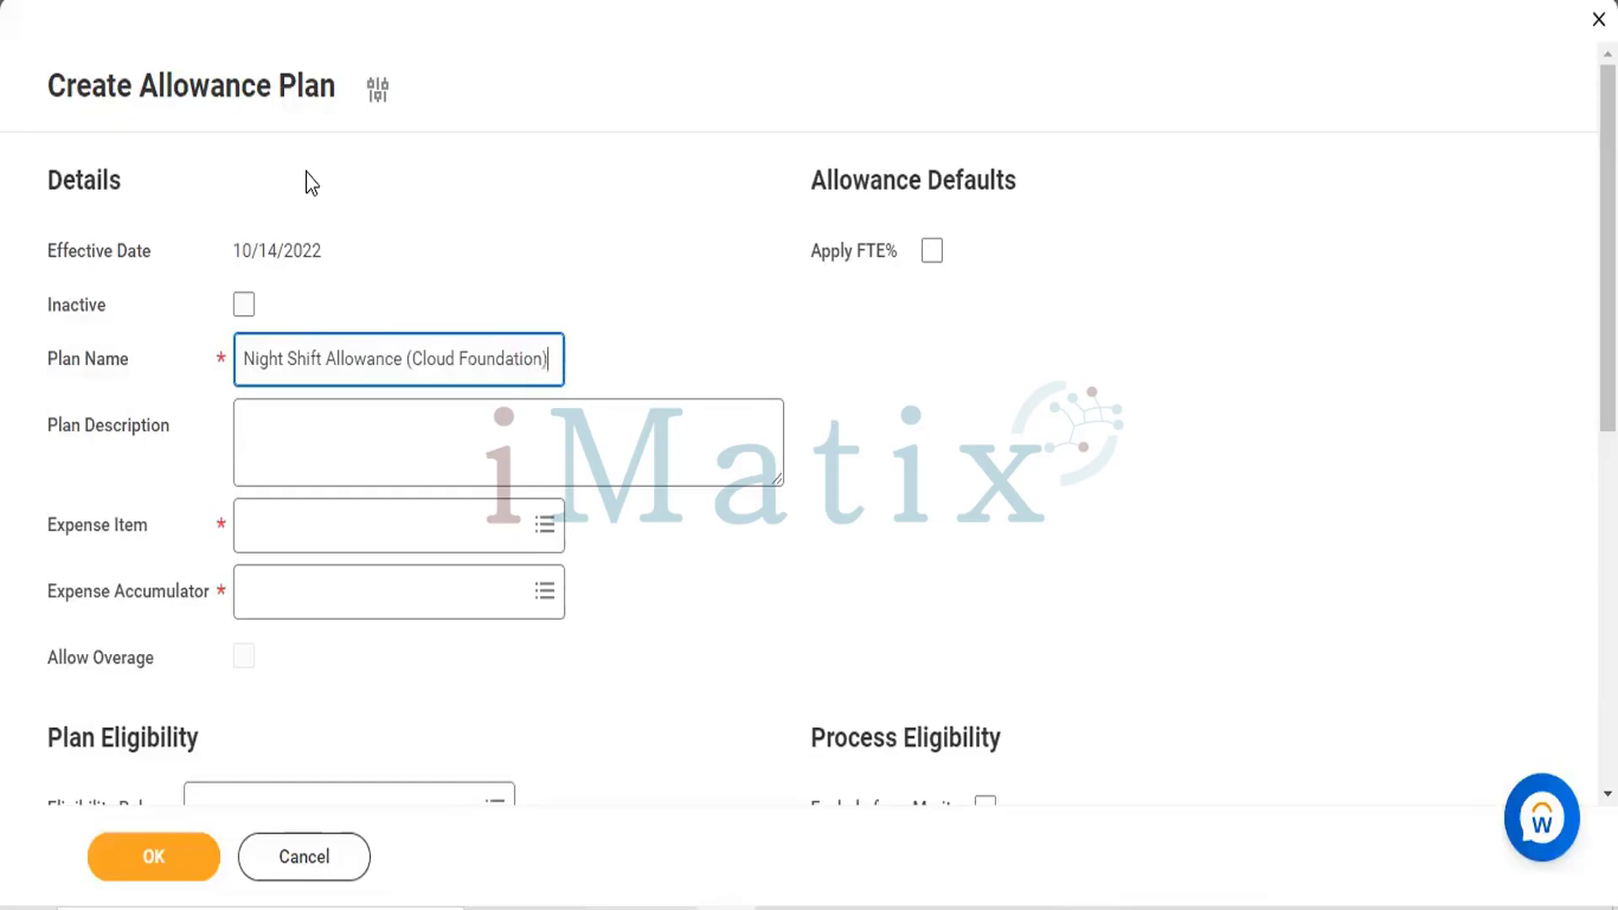
# Start the plan description with "Night Shift Key Points: -" and the bullets "Emp should be on Login Time" and "Emp cannot take un plan leaves".
pyautogui.click(405, 453)
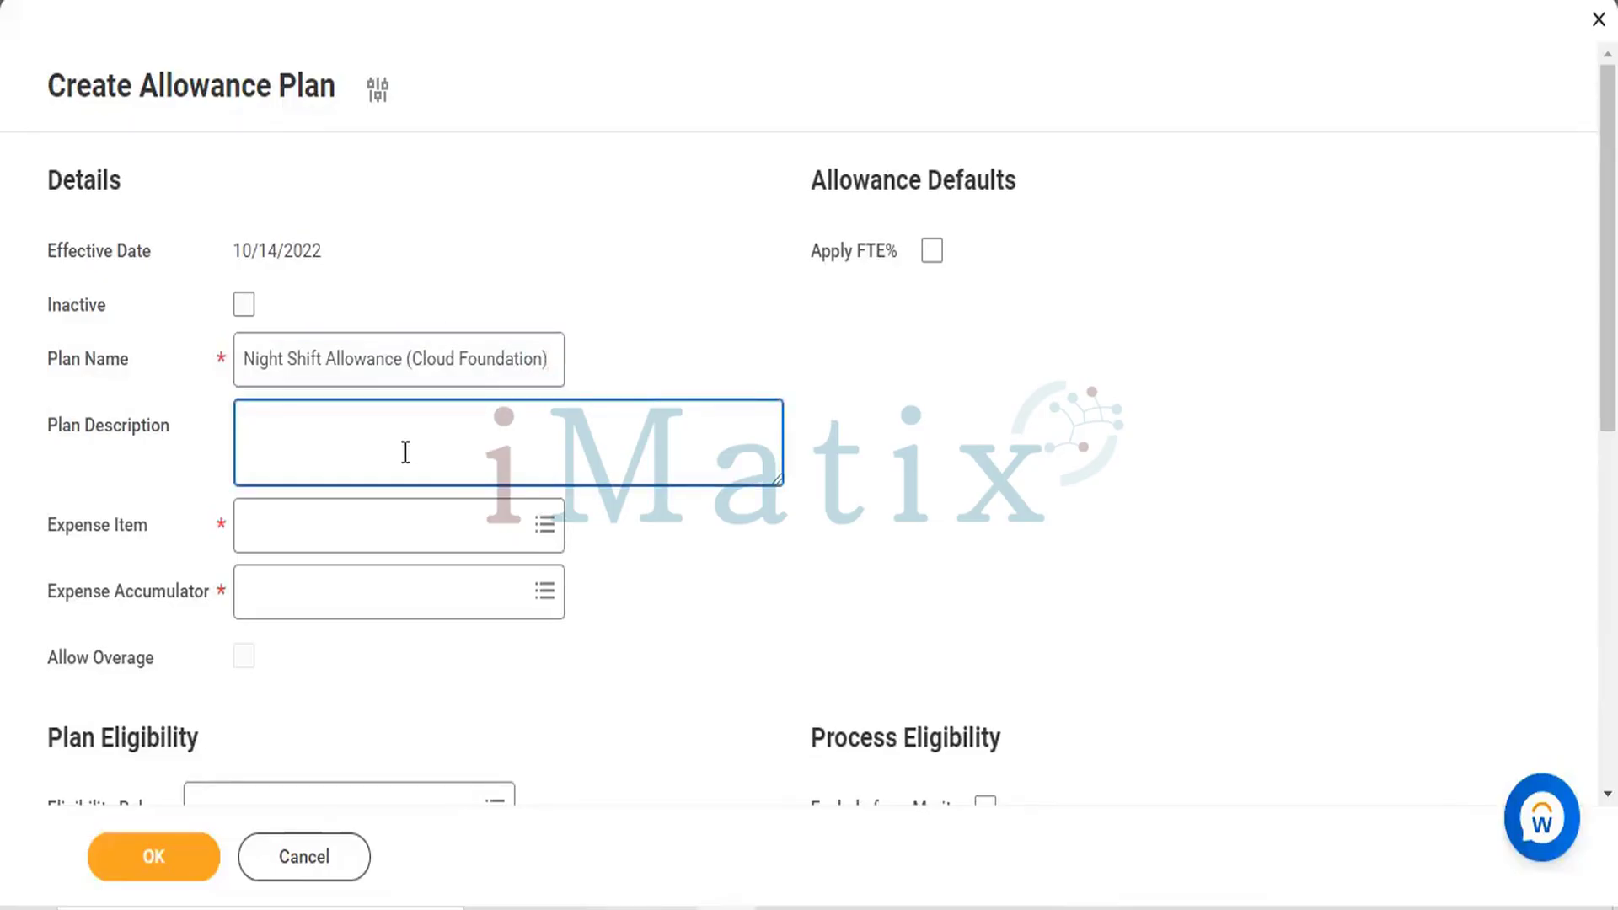
pyautogui.write('Night Sh')
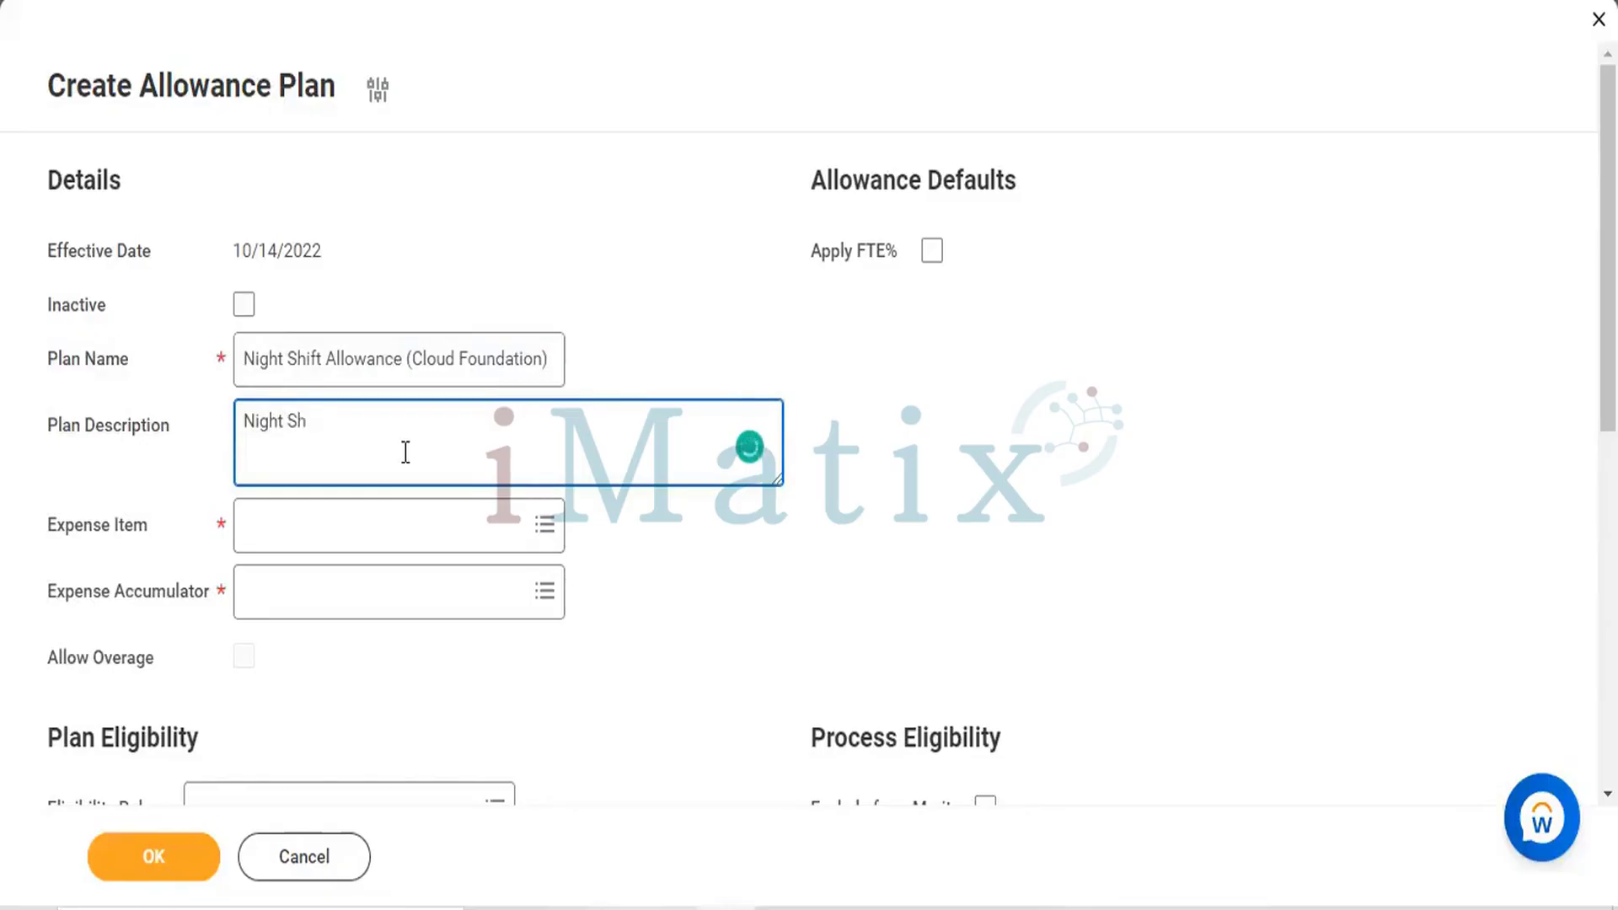
pyautogui.write('ift Key Points : -')
pyautogui.press('Return')
pyautogui.write('*')
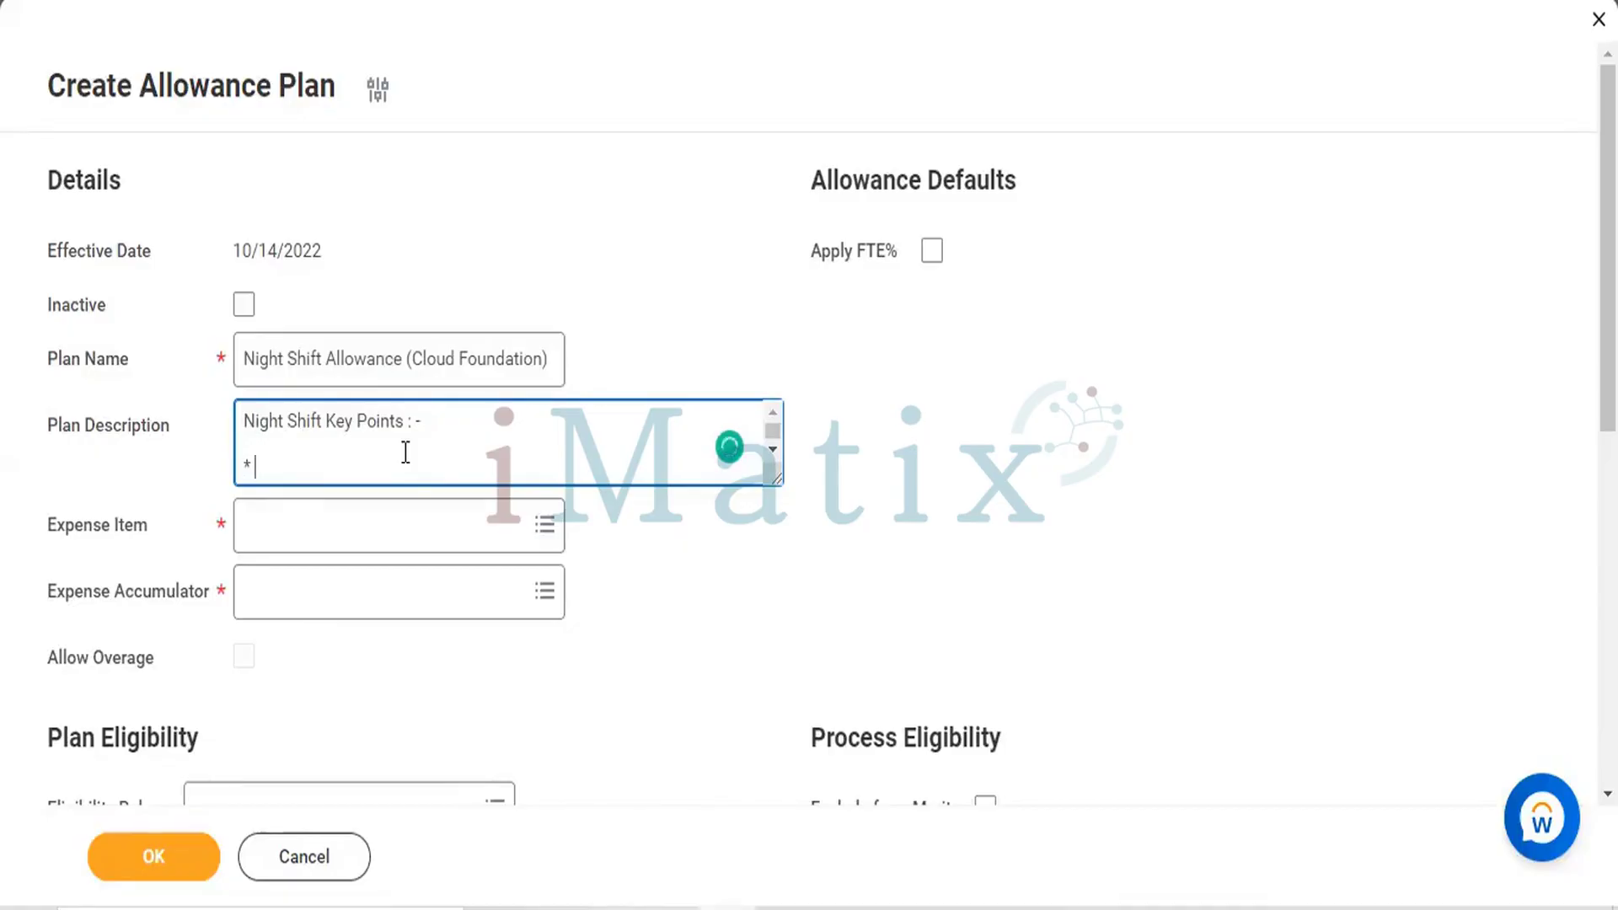
pyautogui.write('Emp shod')
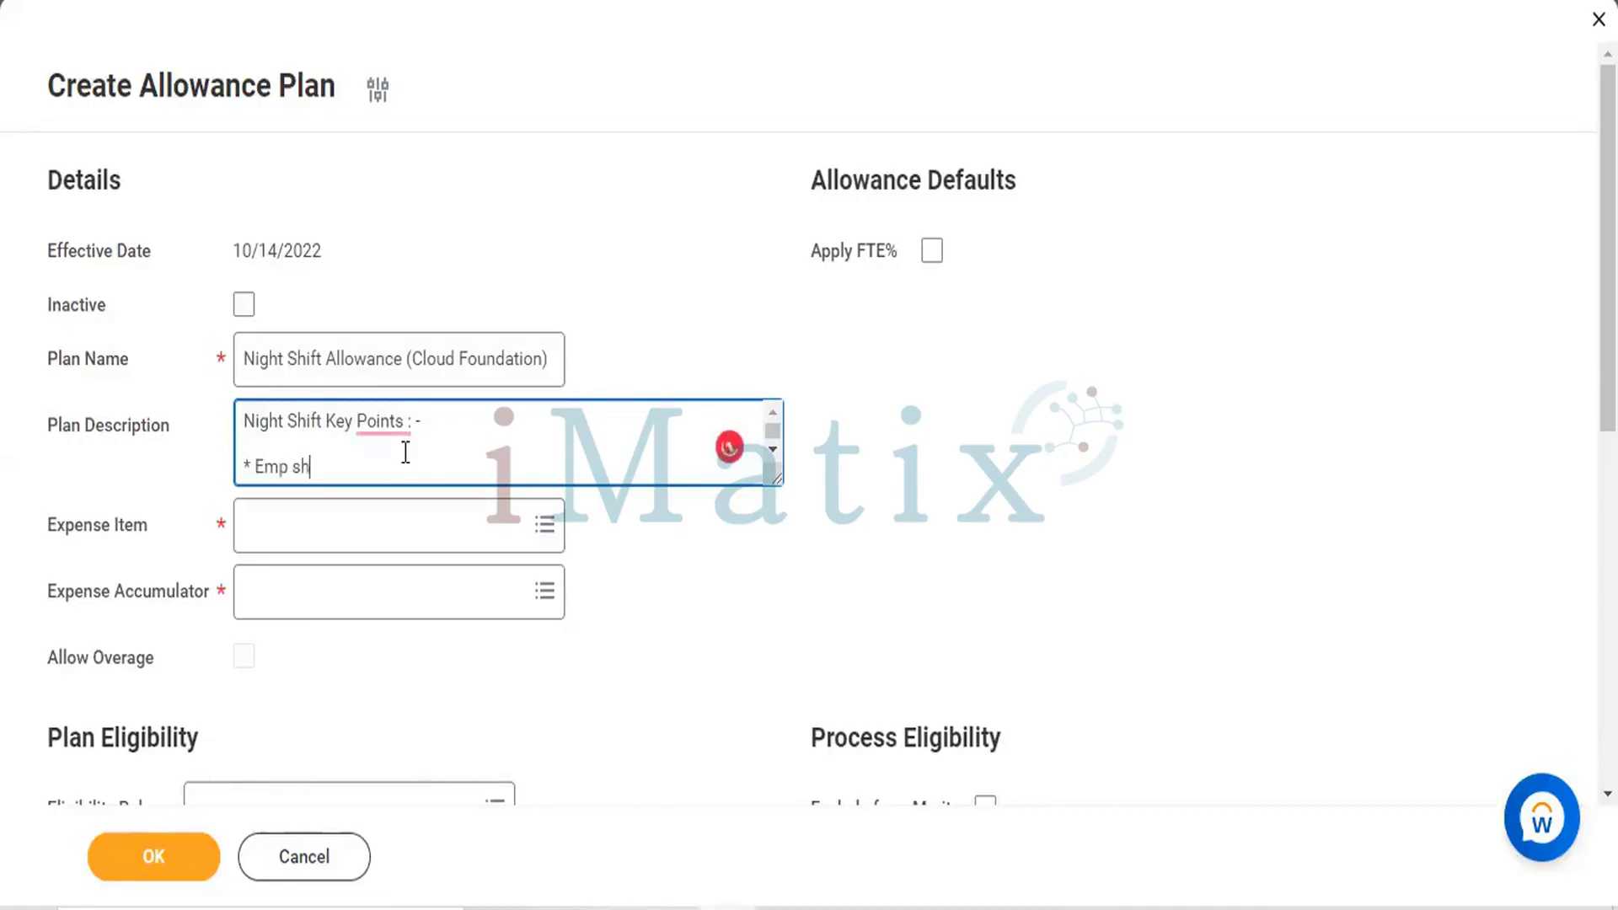
pyautogui.press('BackSpace')
pyautogui.press('BackSpace')
pyautogui.write('ud be on')
pyautogui.moveTo(316, 466)
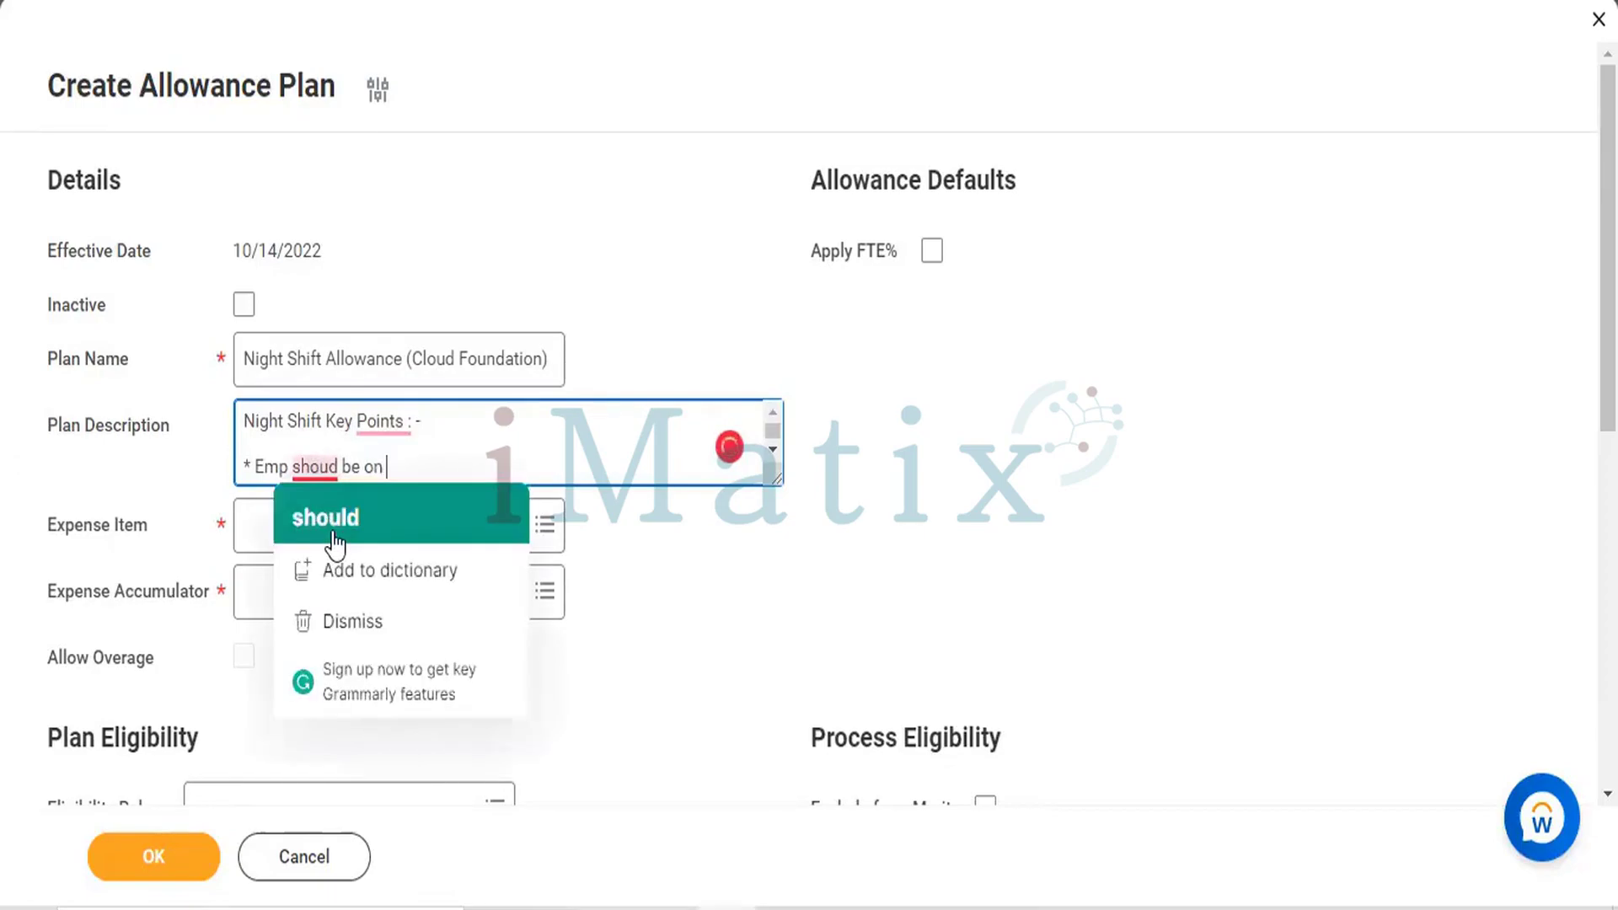
pyautogui.click(333, 535)
pyautogui.click(426, 470)
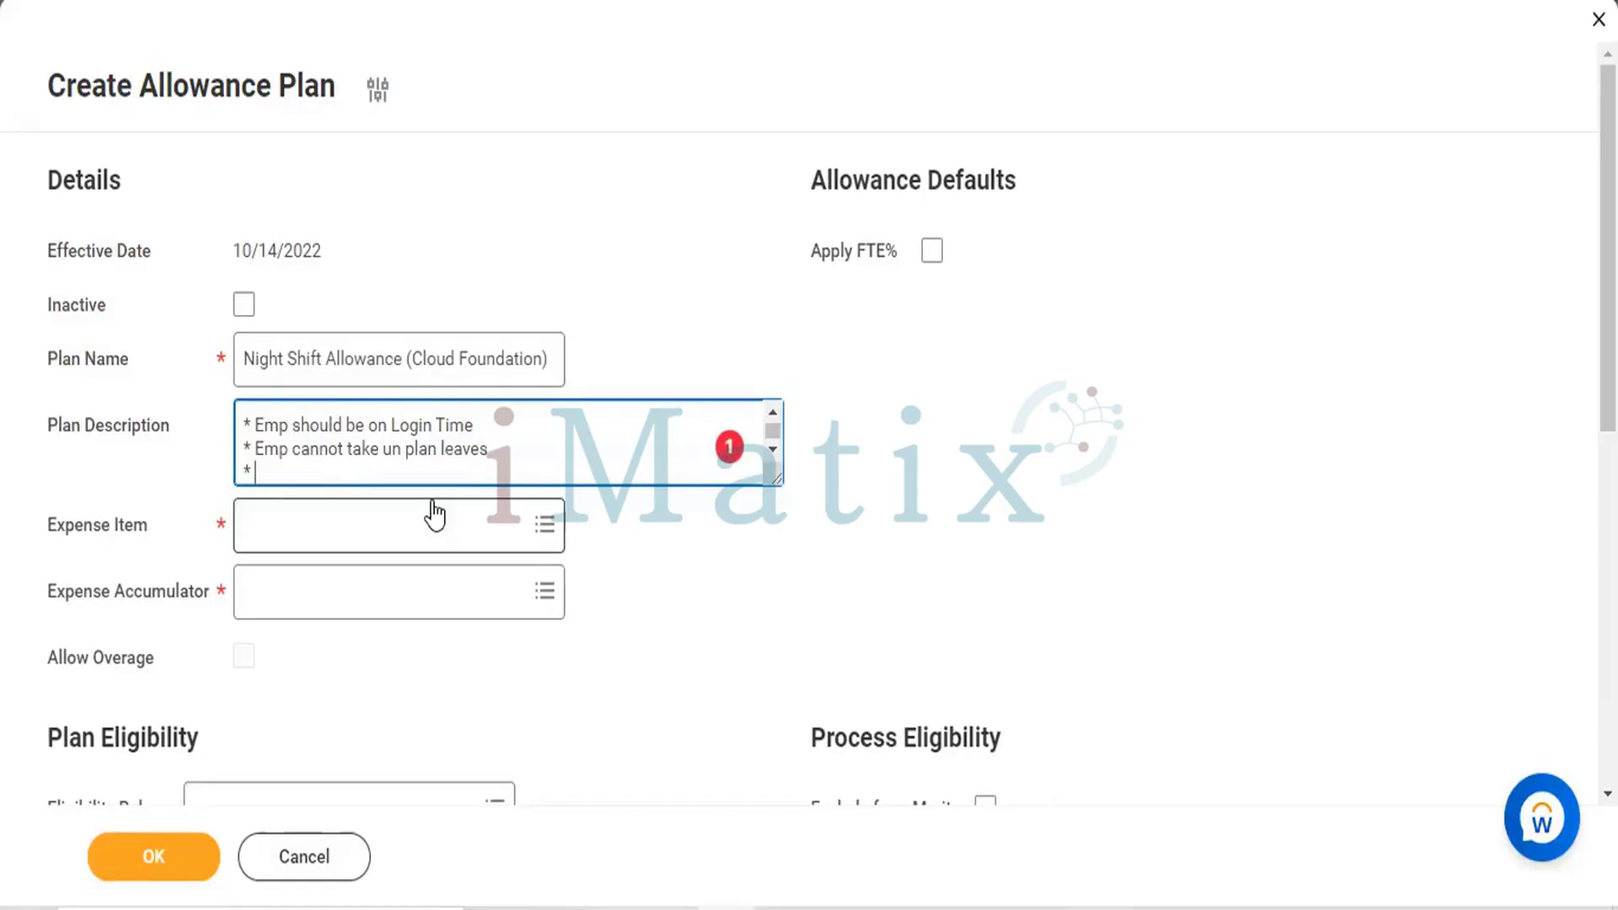
# Add the description bullet "Night Shift Allowance 1 to 30 Days 8000 Rs/-" and two placeholder bullets of x characters, and review the text.
pyautogui.write('Night Shift Allowance  1 to 30 Days 8000 Rs/- * xxxxxxxxxx xxxxxxx xxxxxxx..')
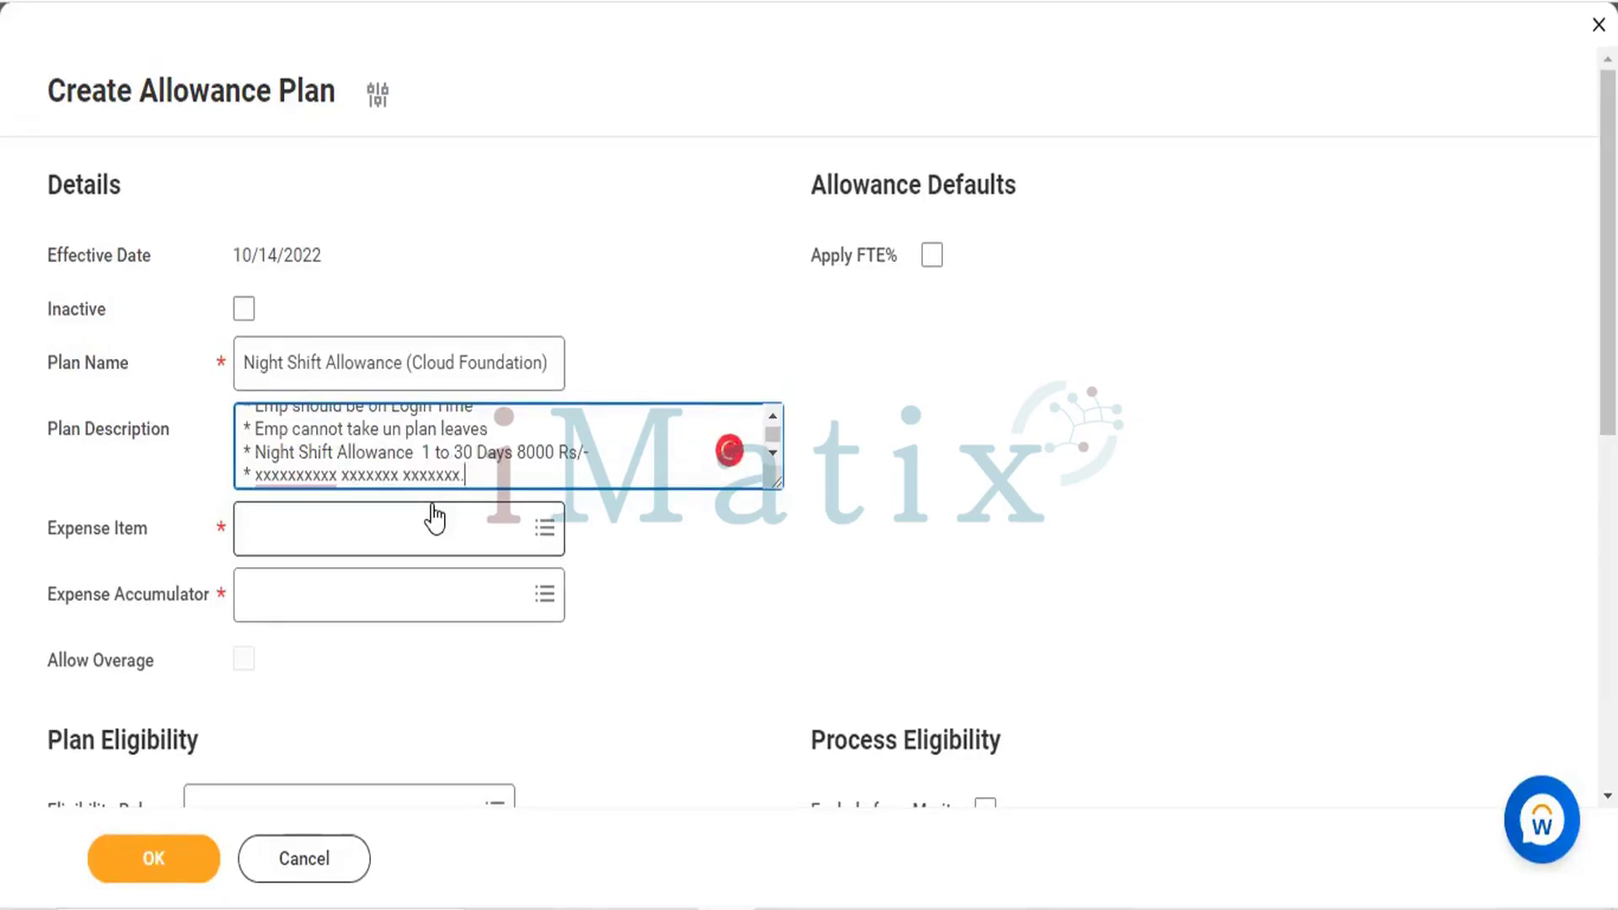
pyautogui.press('Return')
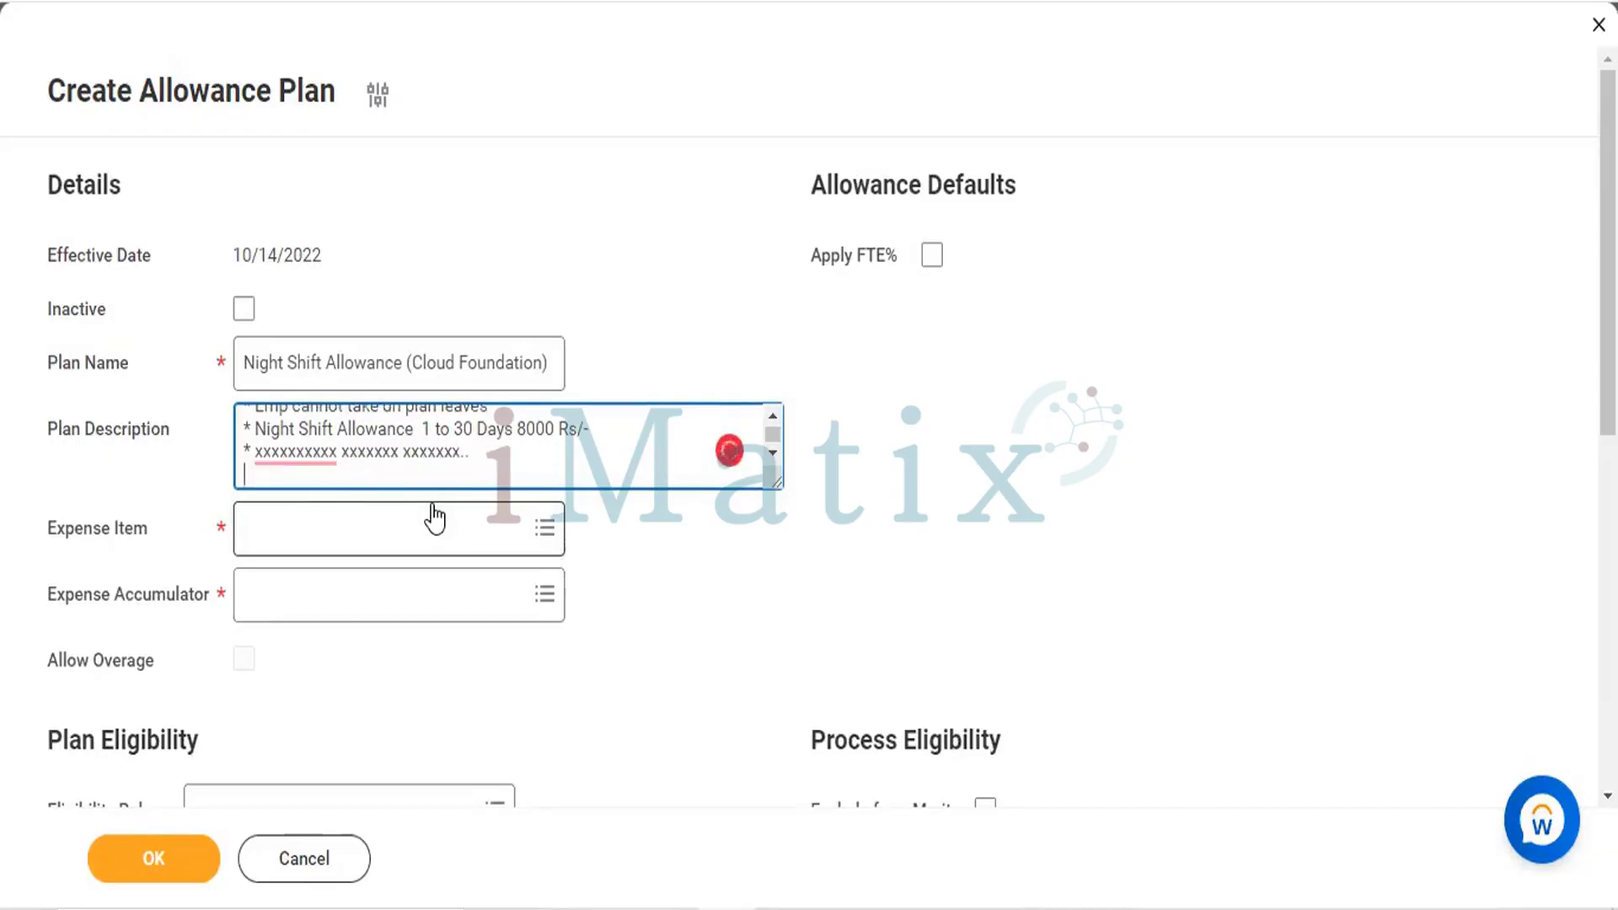
pyautogui.write('* xxxxxx xxxxx   xxxxx')
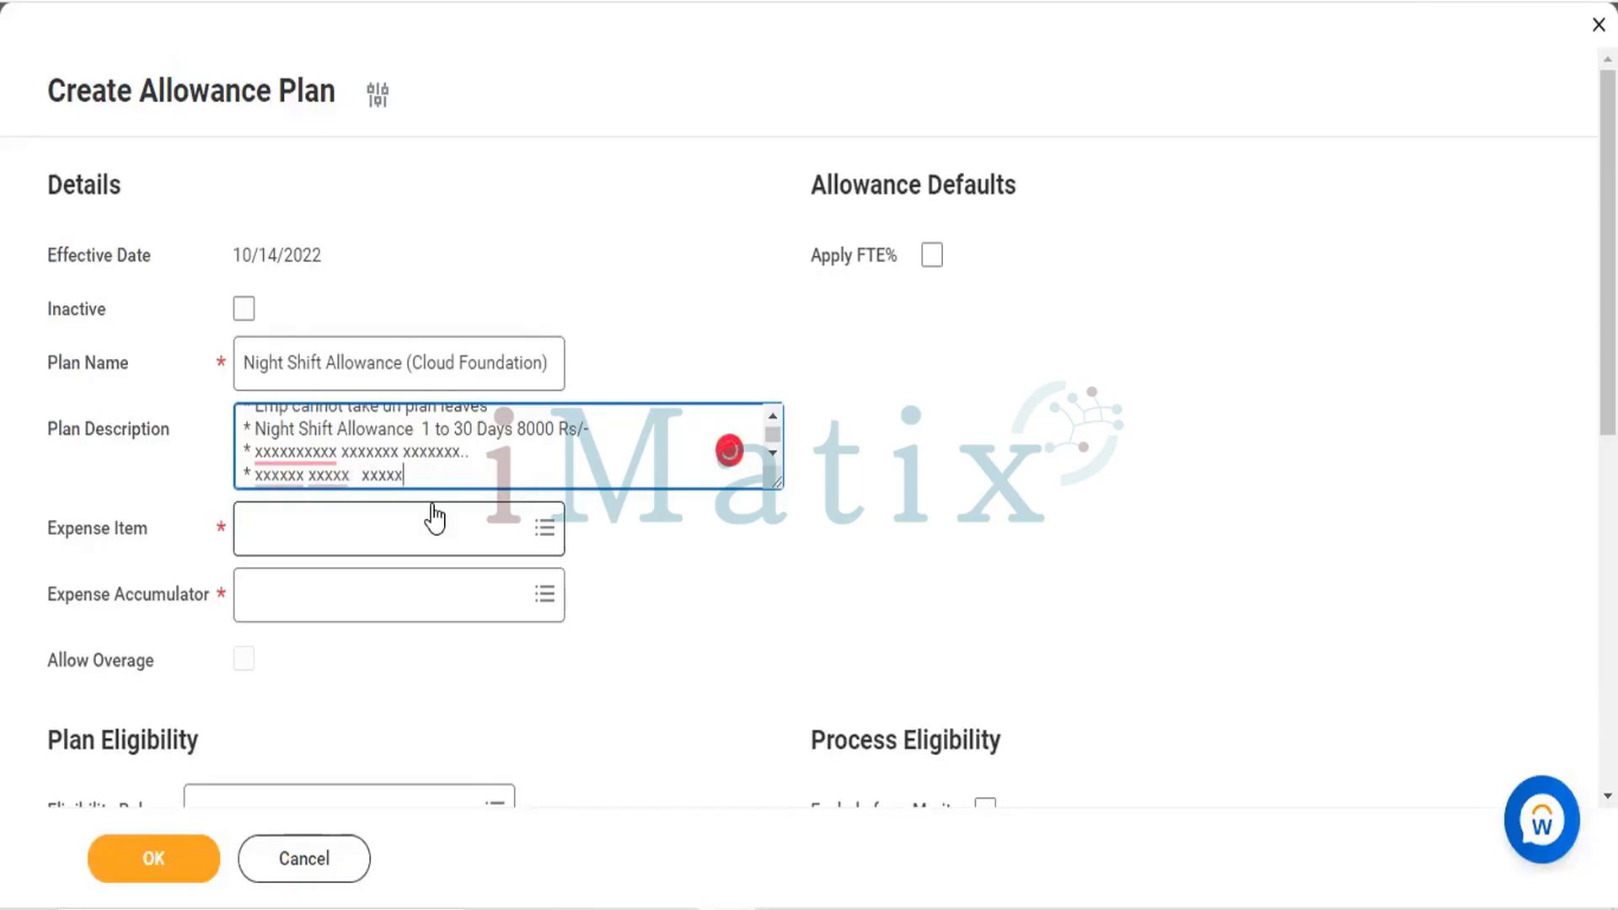
pyautogui.press('Return')
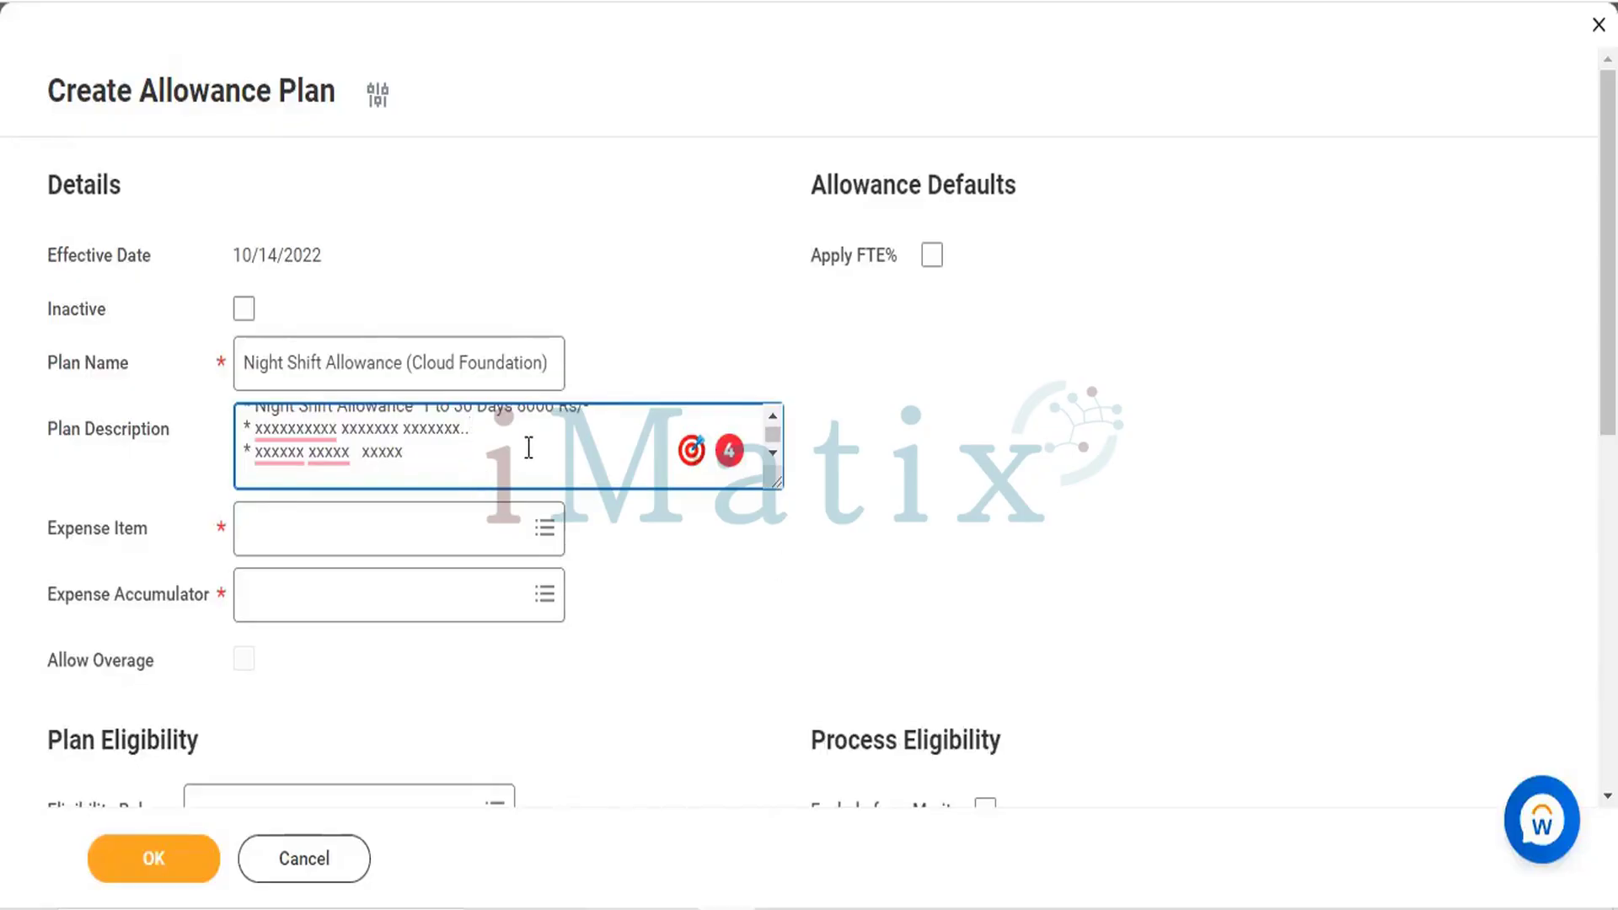
pyautogui.scroll(1, 527, 447)
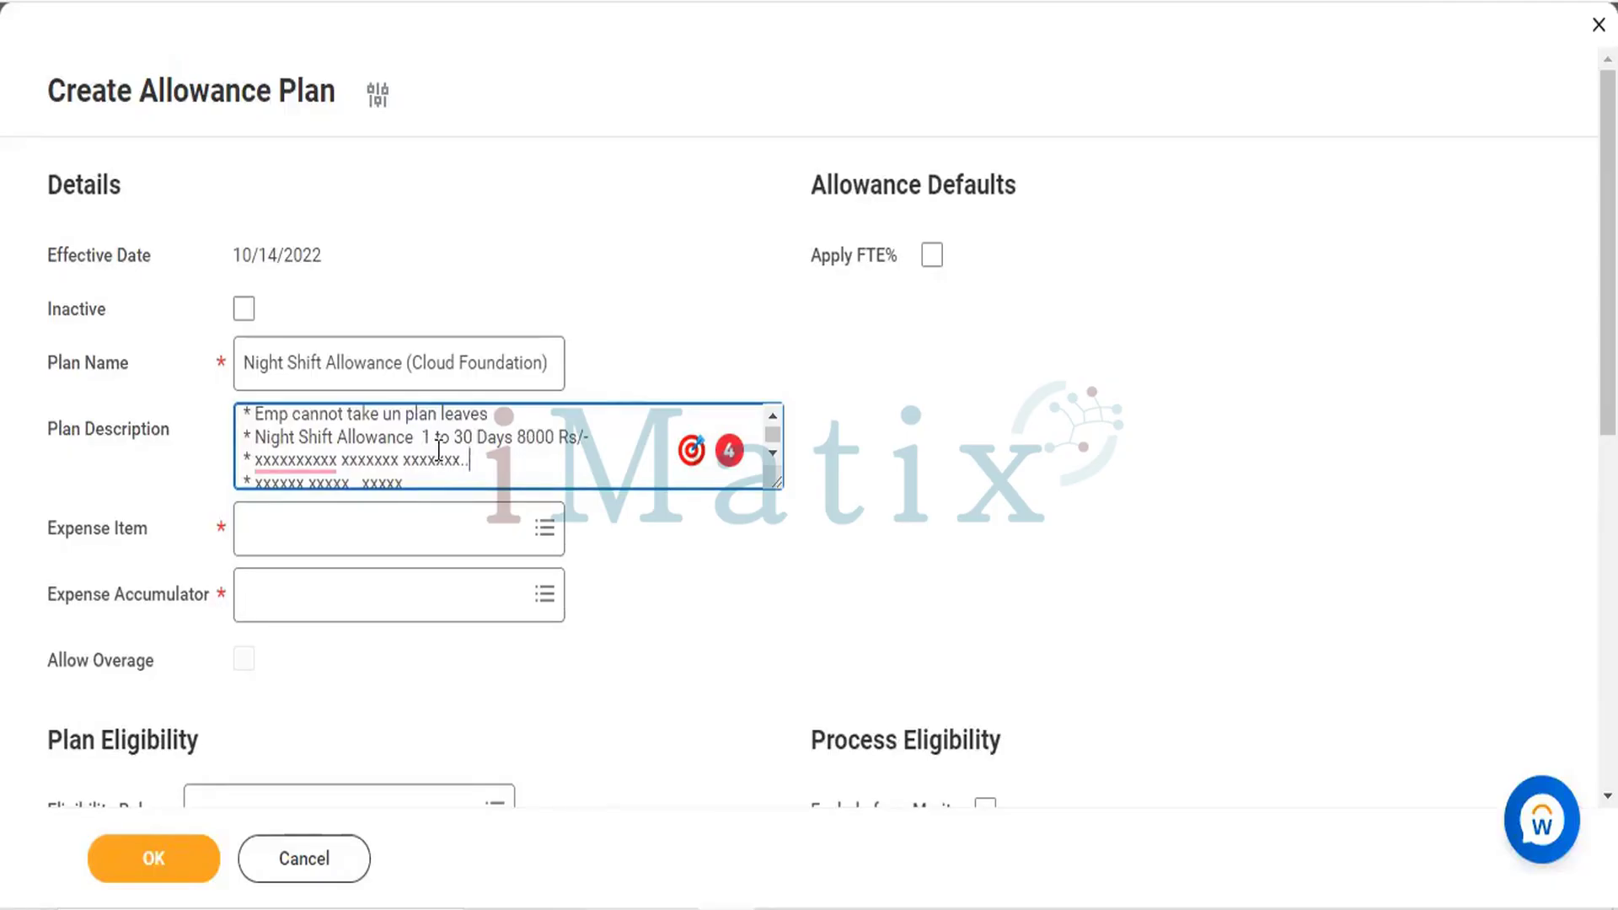
pyautogui.scroll(2, 502, 455)
pyautogui.click(508, 462)
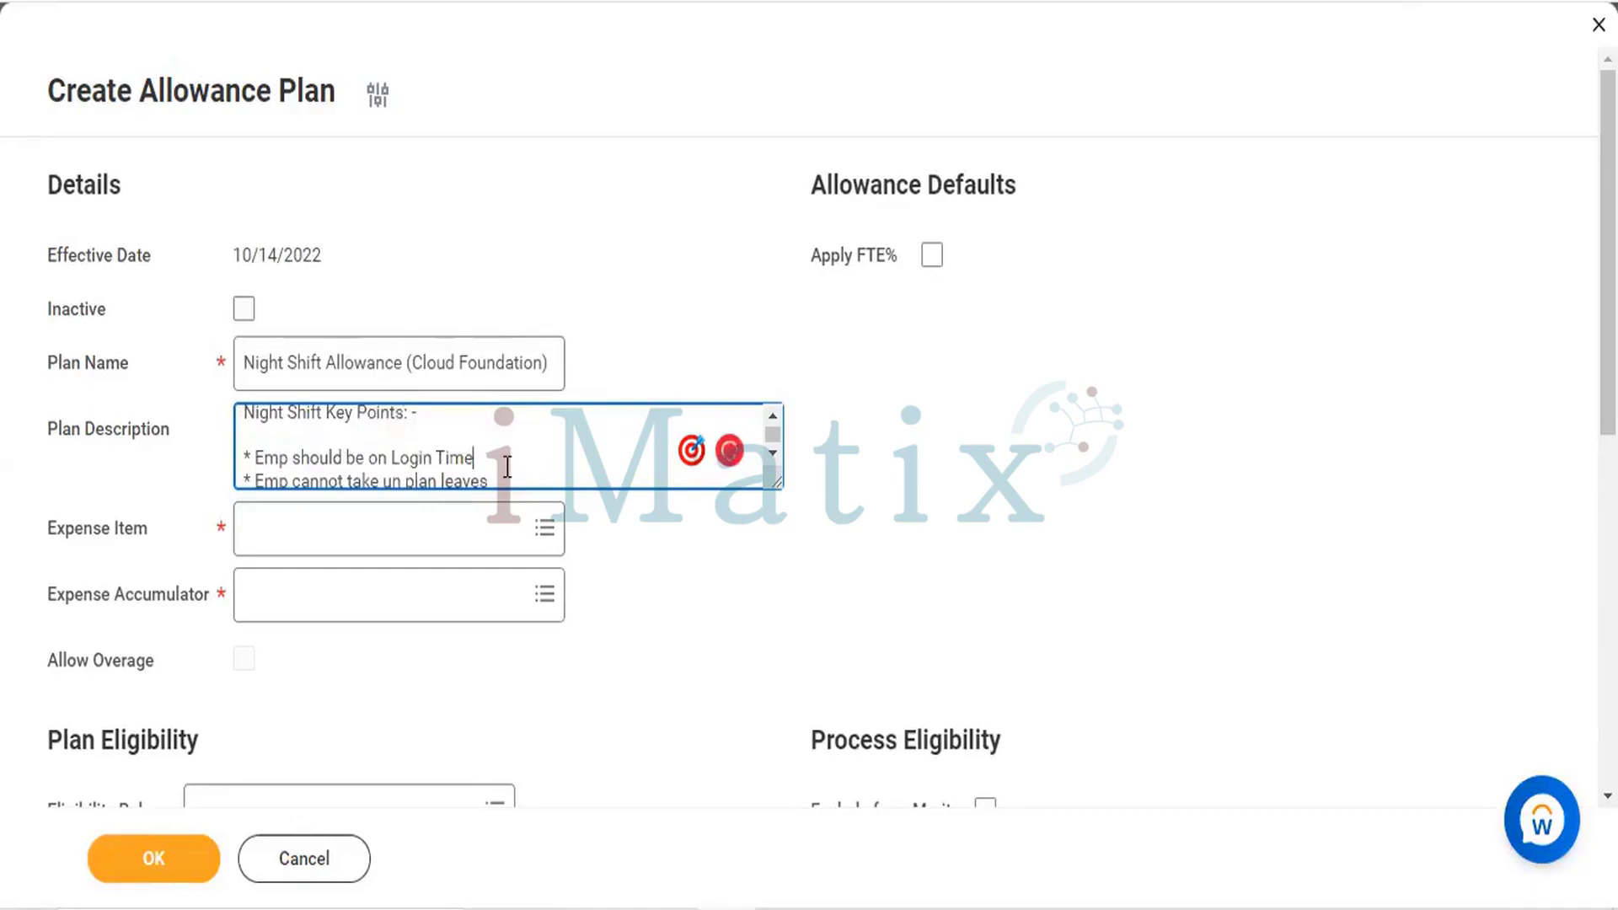
pyautogui.scroll(-1, 507, 466)
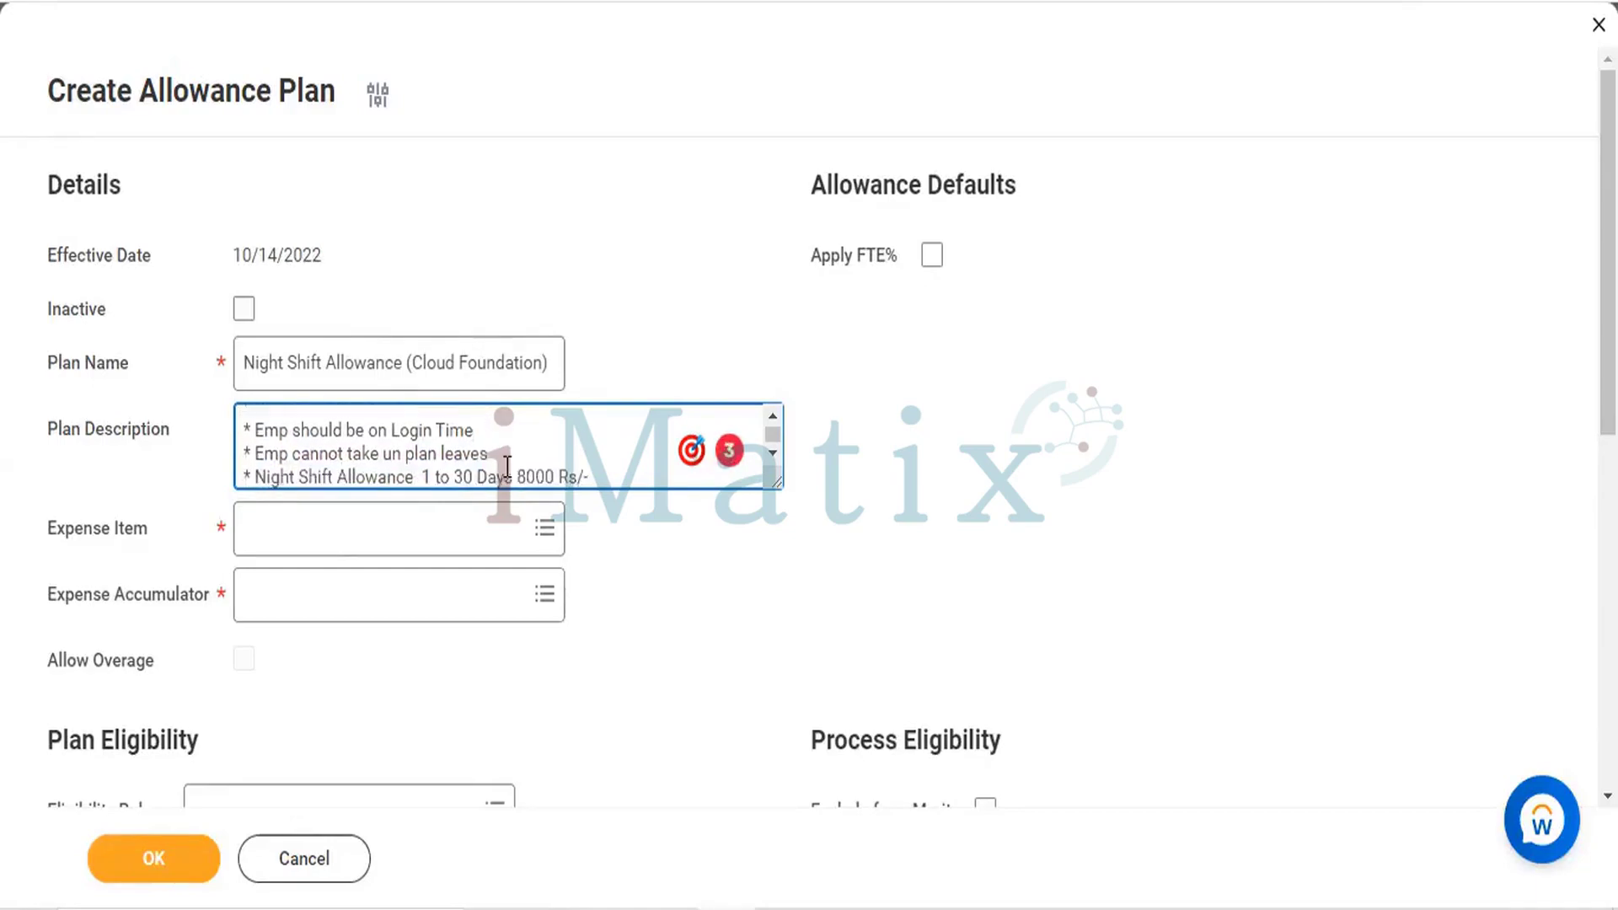
pyautogui.scroll(-1, 507, 466)
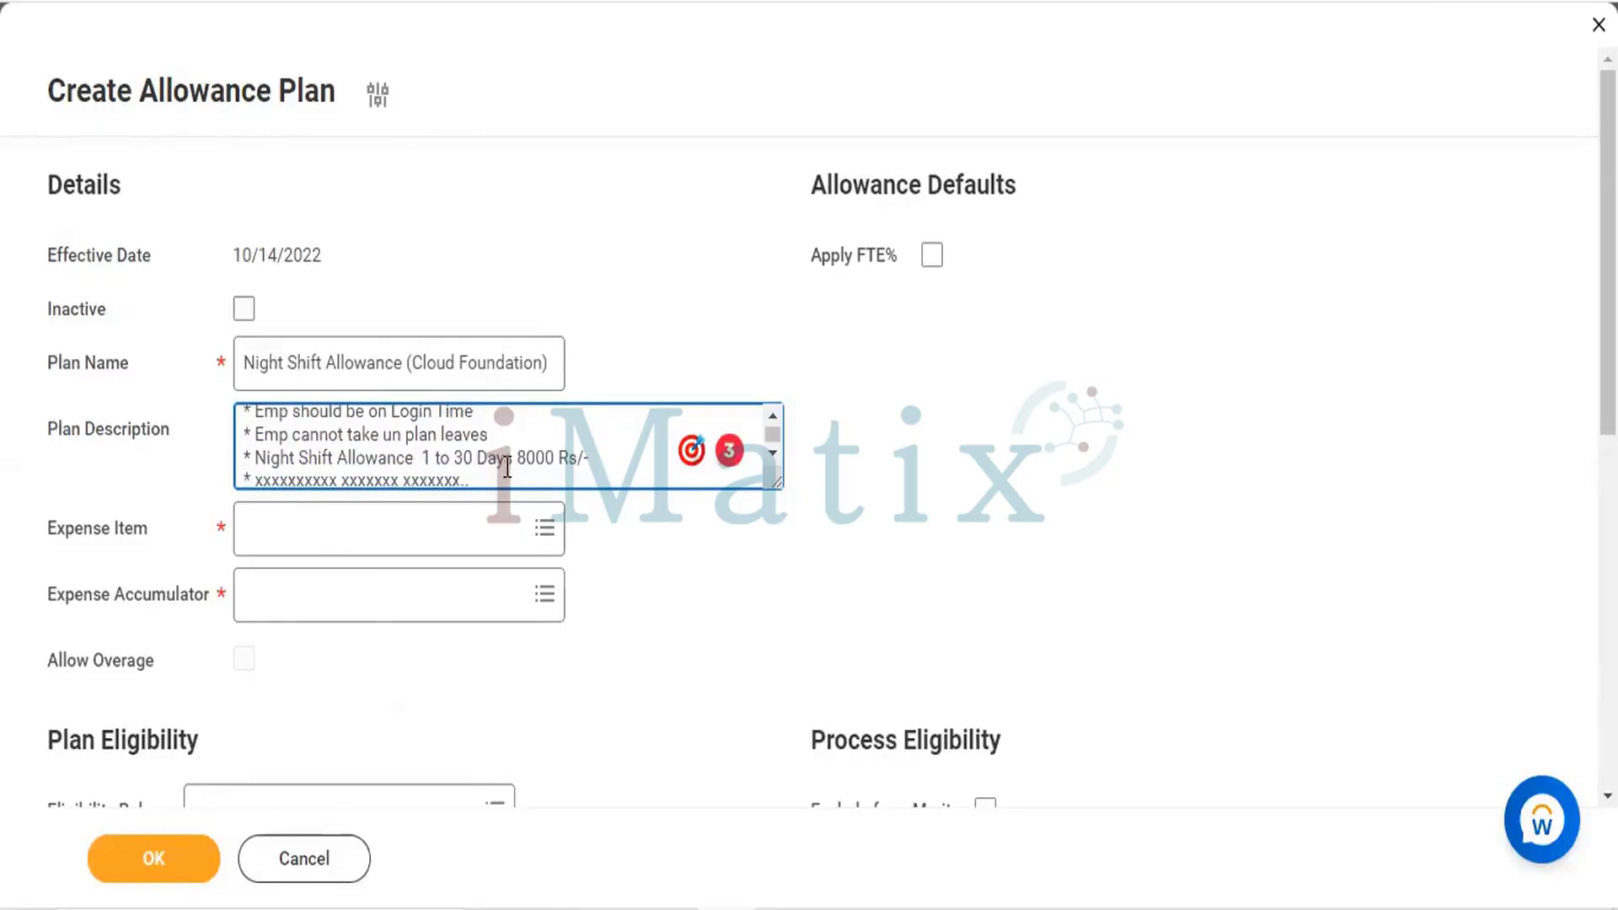
# Search the Expense Item options for "Night", clear the search and open the form for creating a new expense item.
pyautogui.click(449, 535)
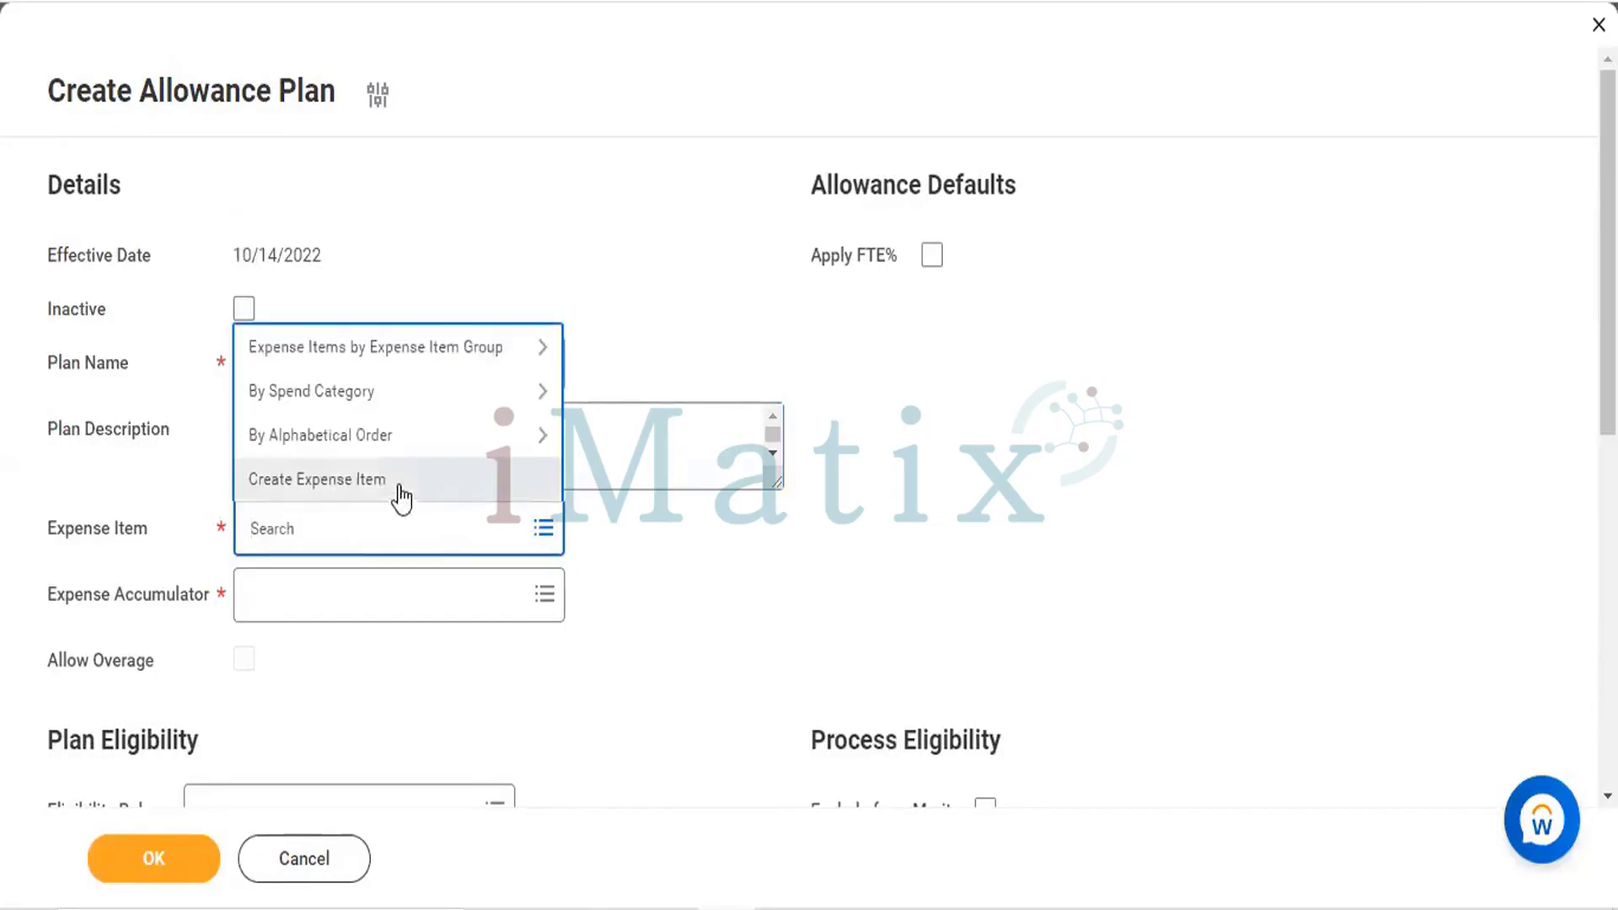
pyautogui.write('Night')
pyautogui.press('Return')
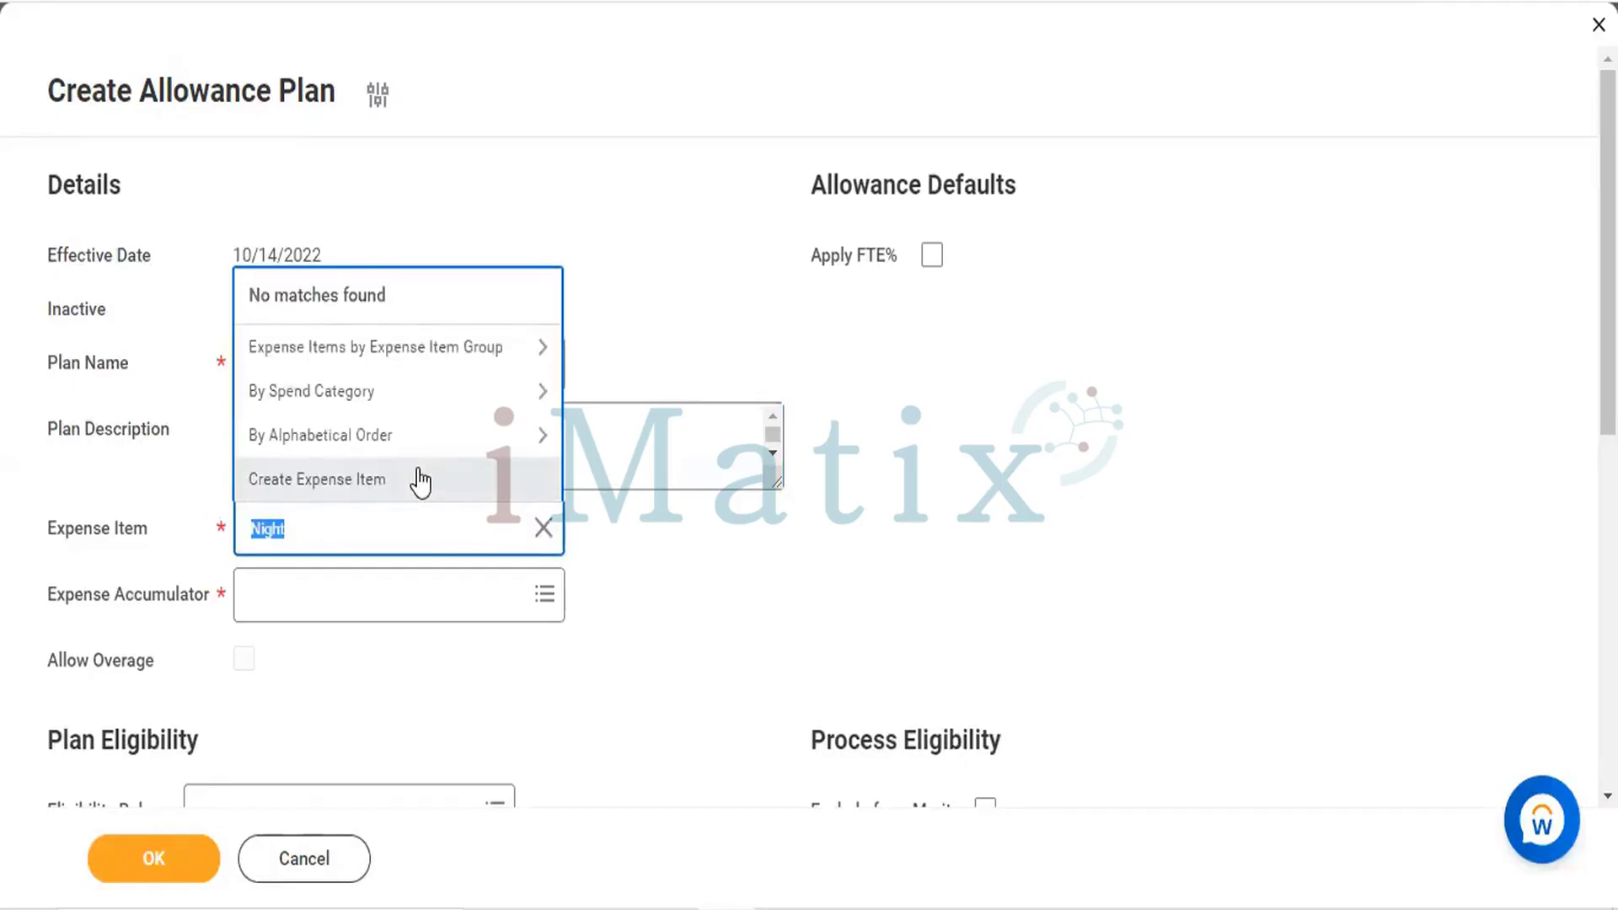
pyautogui.press('BackSpace')
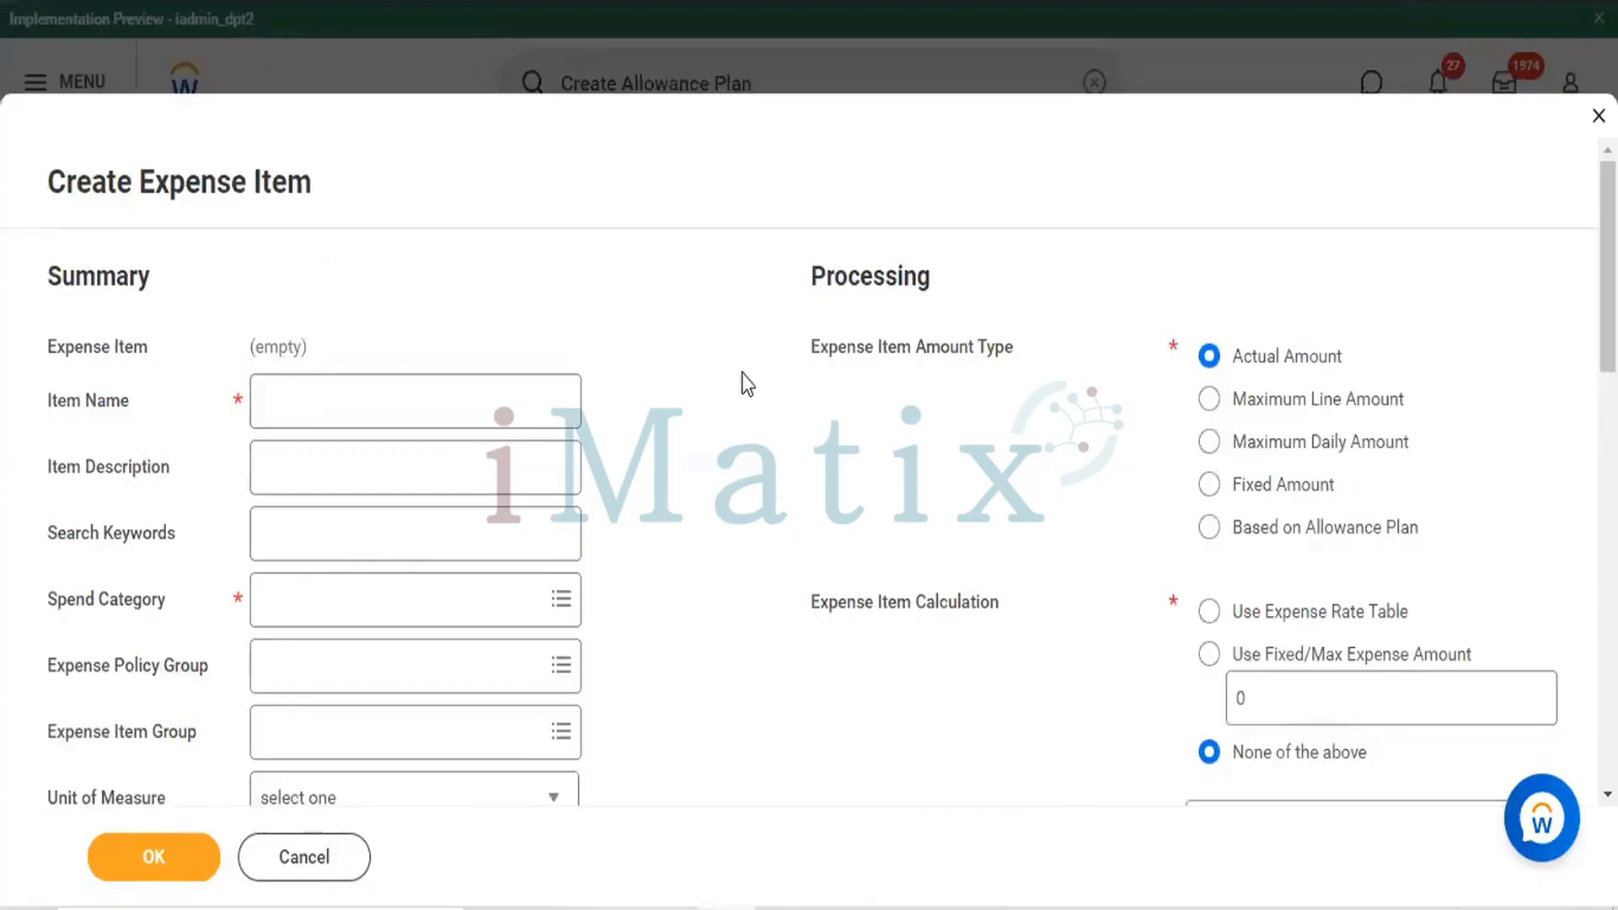
pyautogui.scroll(-10, 476, 440)
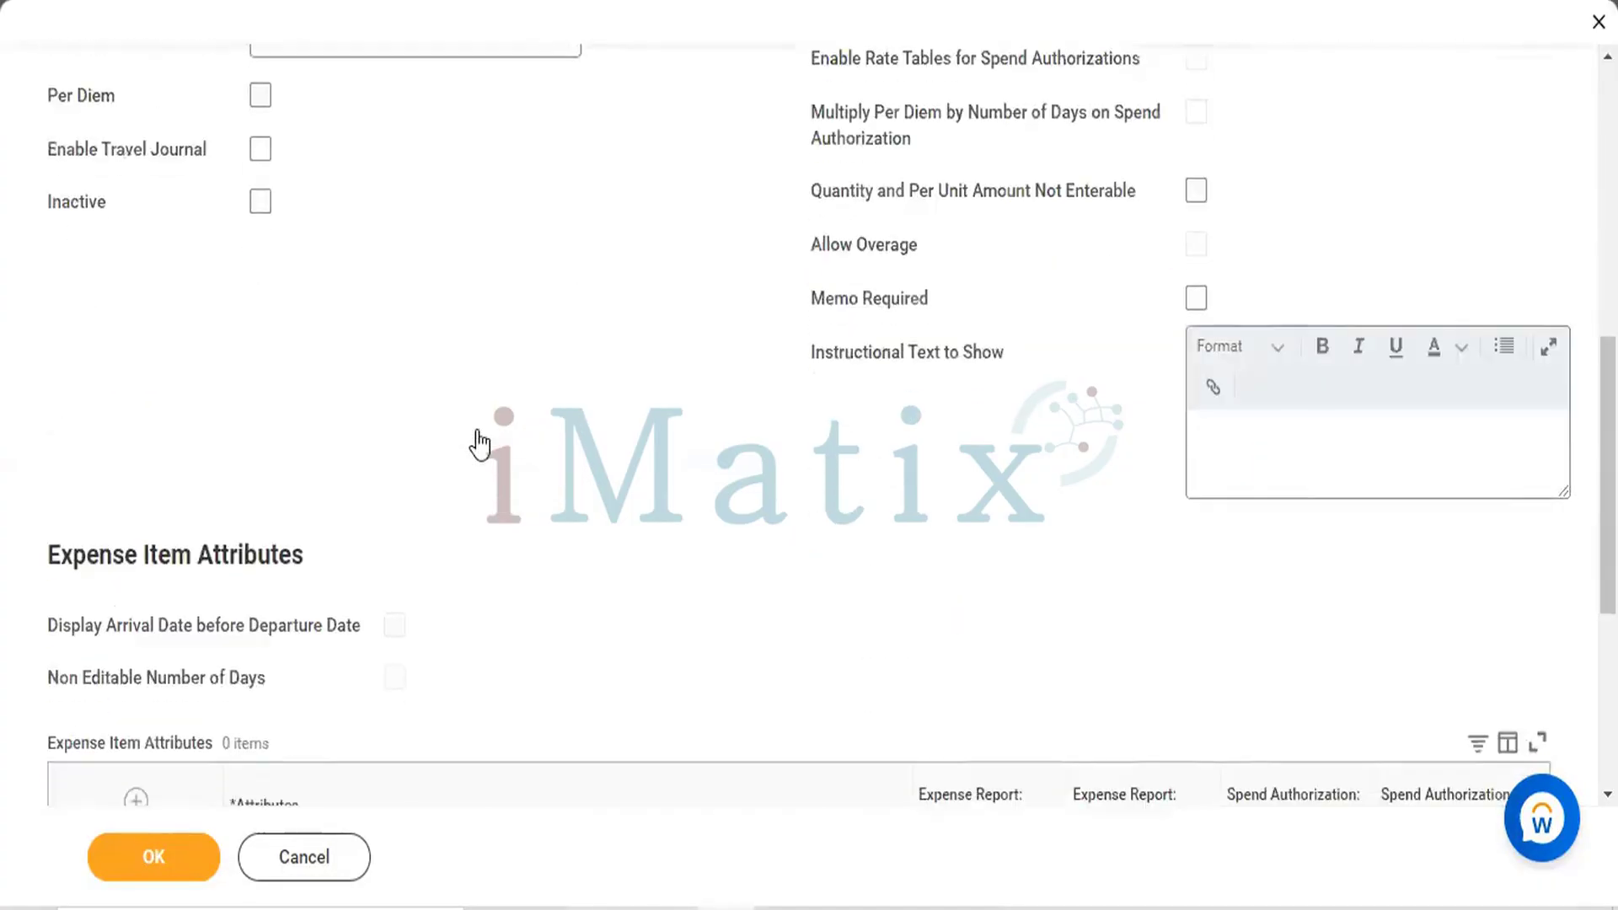
# Enter "Night shift Allowance" as the name of the new expense item.
pyautogui.scroll(10, 476, 439)
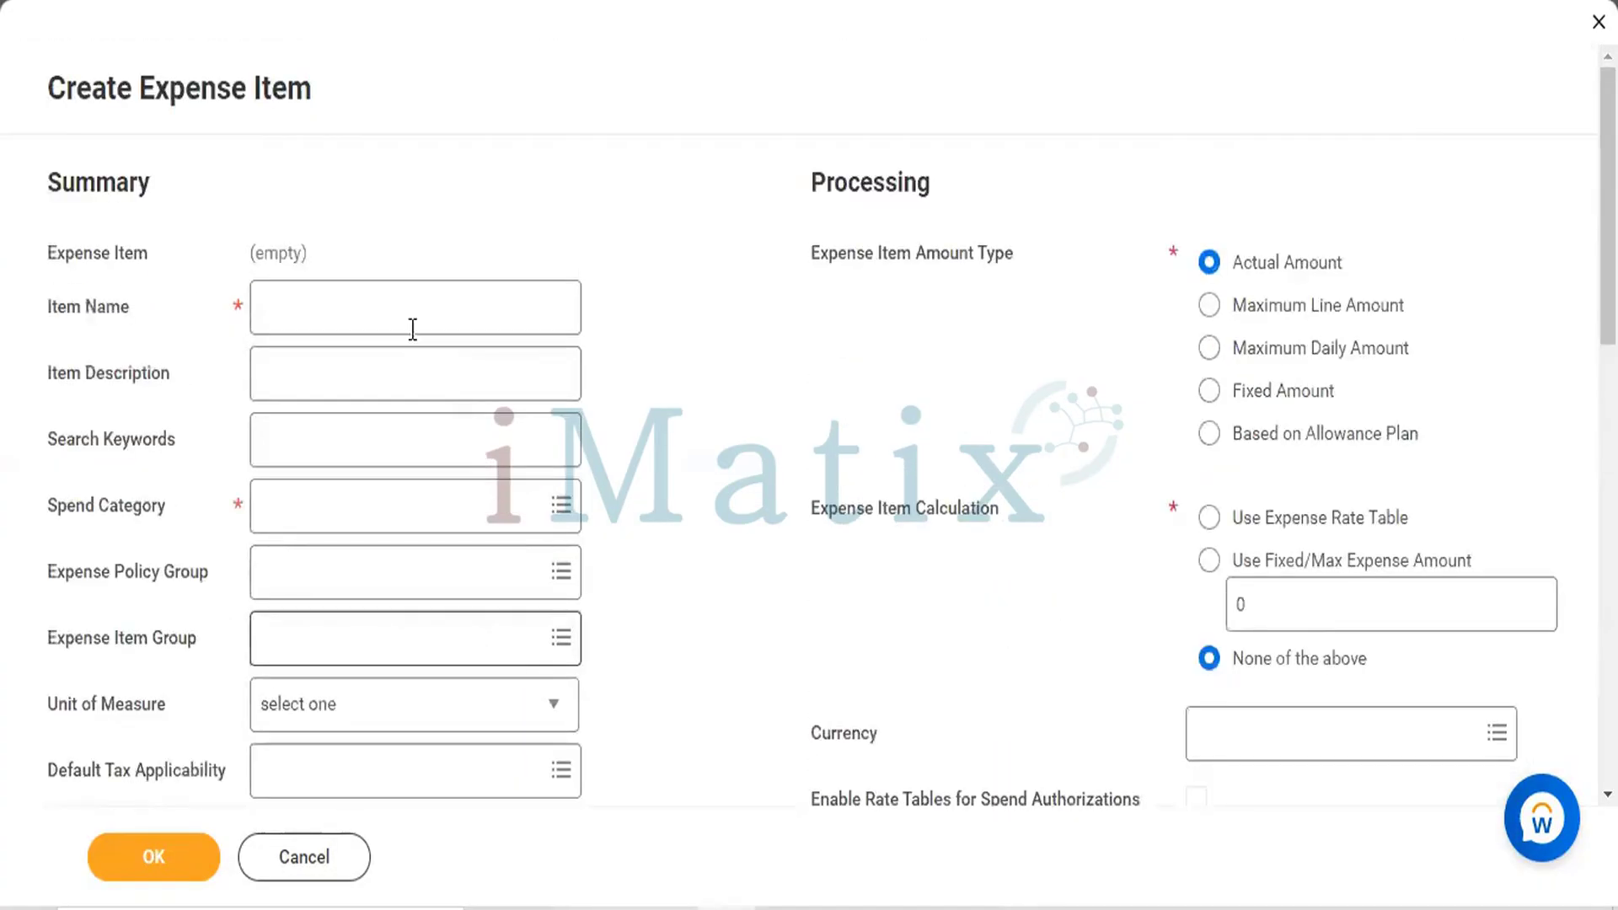
pyautogui.click(384, 299)
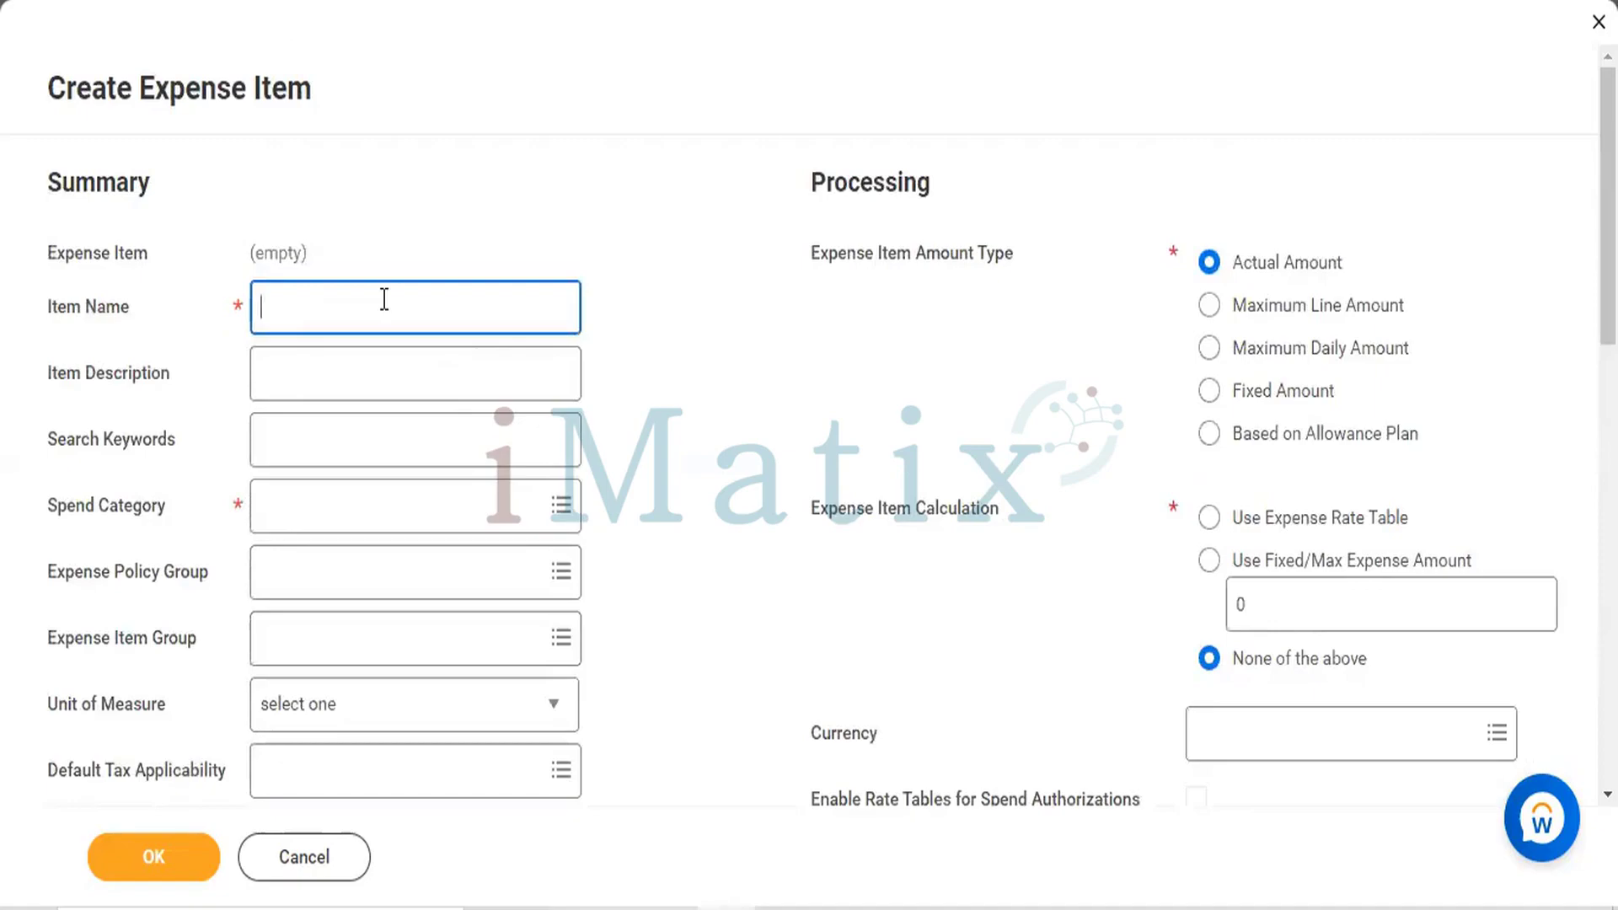
pyautogui.write('Night')
pyautogui.write('shift Allowance')
pyautogui.click(1081, 12)
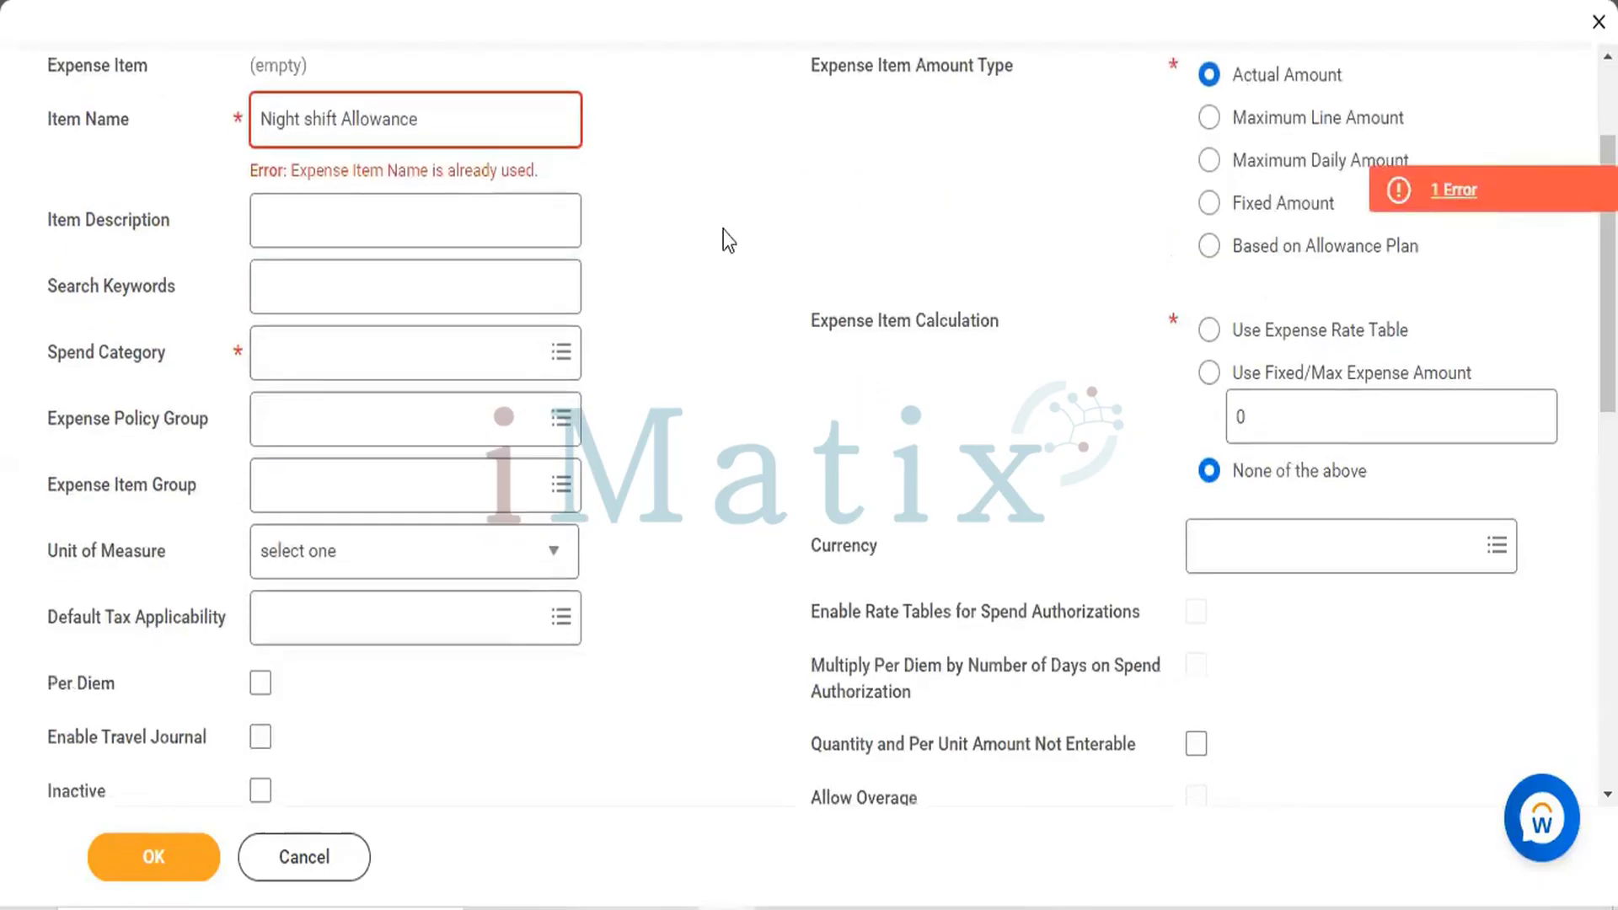
# Extend the expense item's name with "( CF Pvt Ltd)" after "Night shift Allowance".
pyautogui.click(493, 127)
pyautogui.write('(')
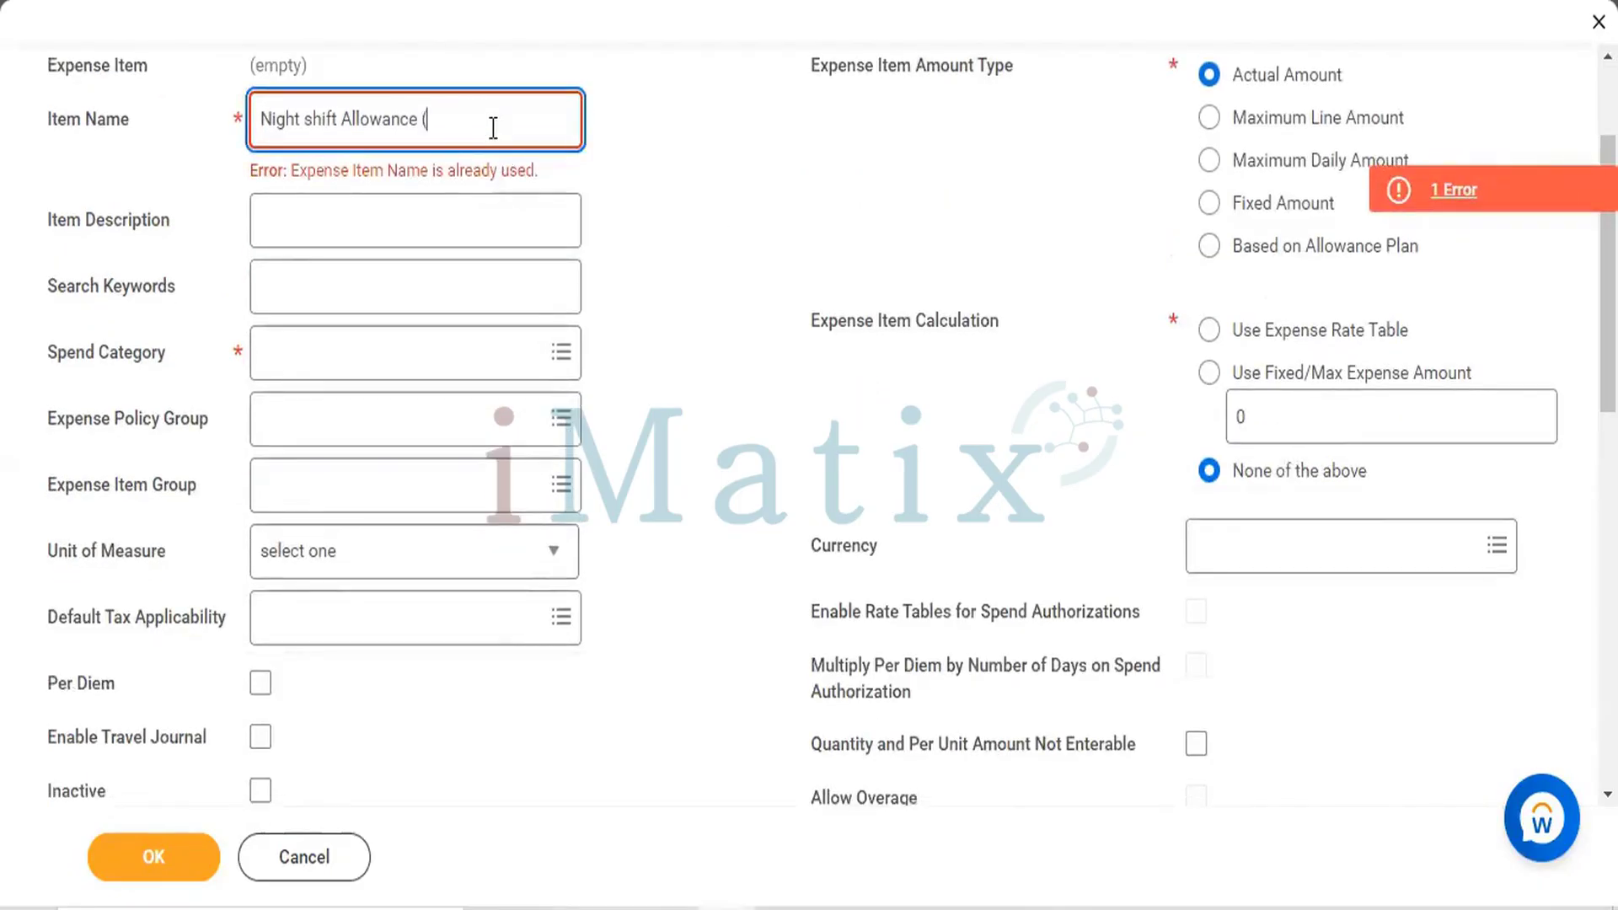
pyautogui.write(' CF Pvt Ltd)')
pyautogui.click(515, 222)
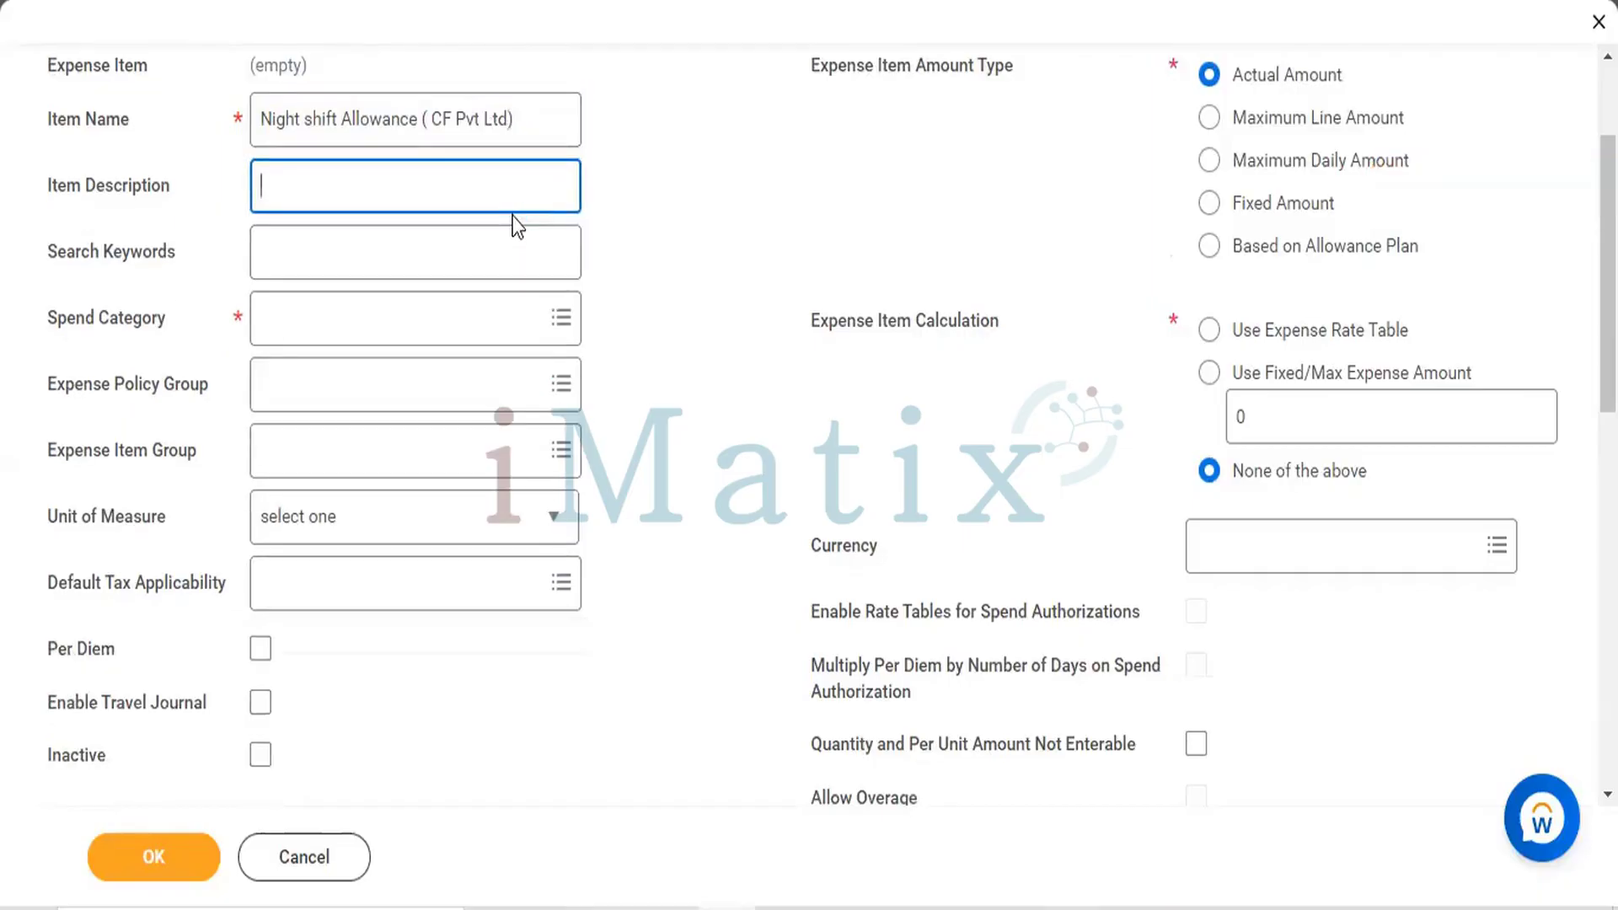
# Browse the full list of spend categories for one that suits the night shift expense item.
pyautogui.click(438, 319)
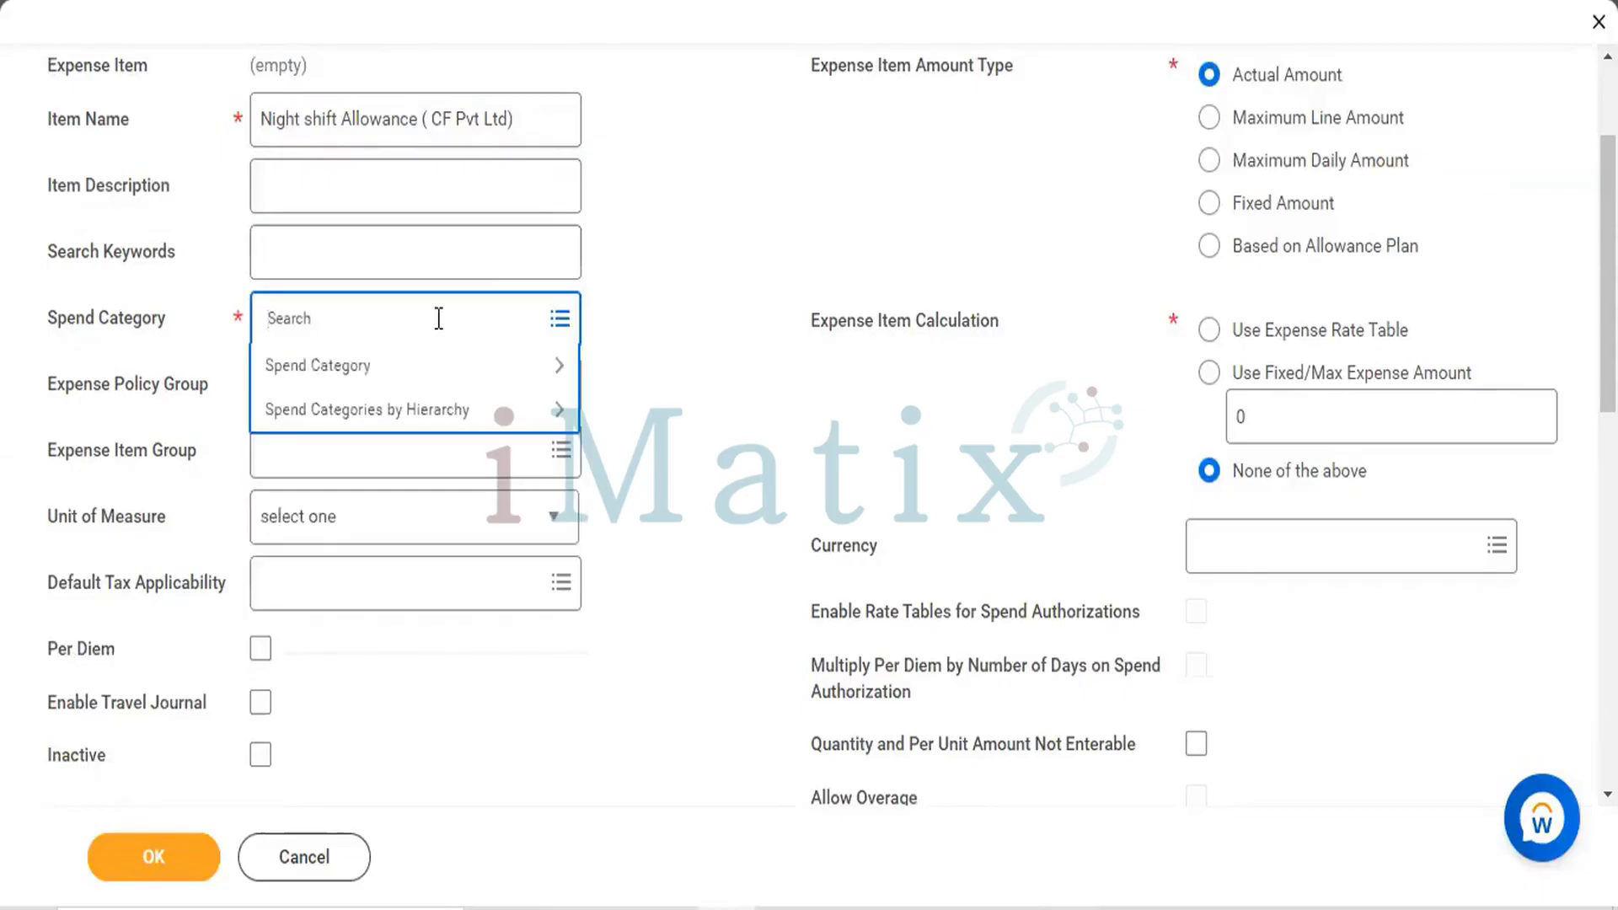
pyautogui.click(345, 376)
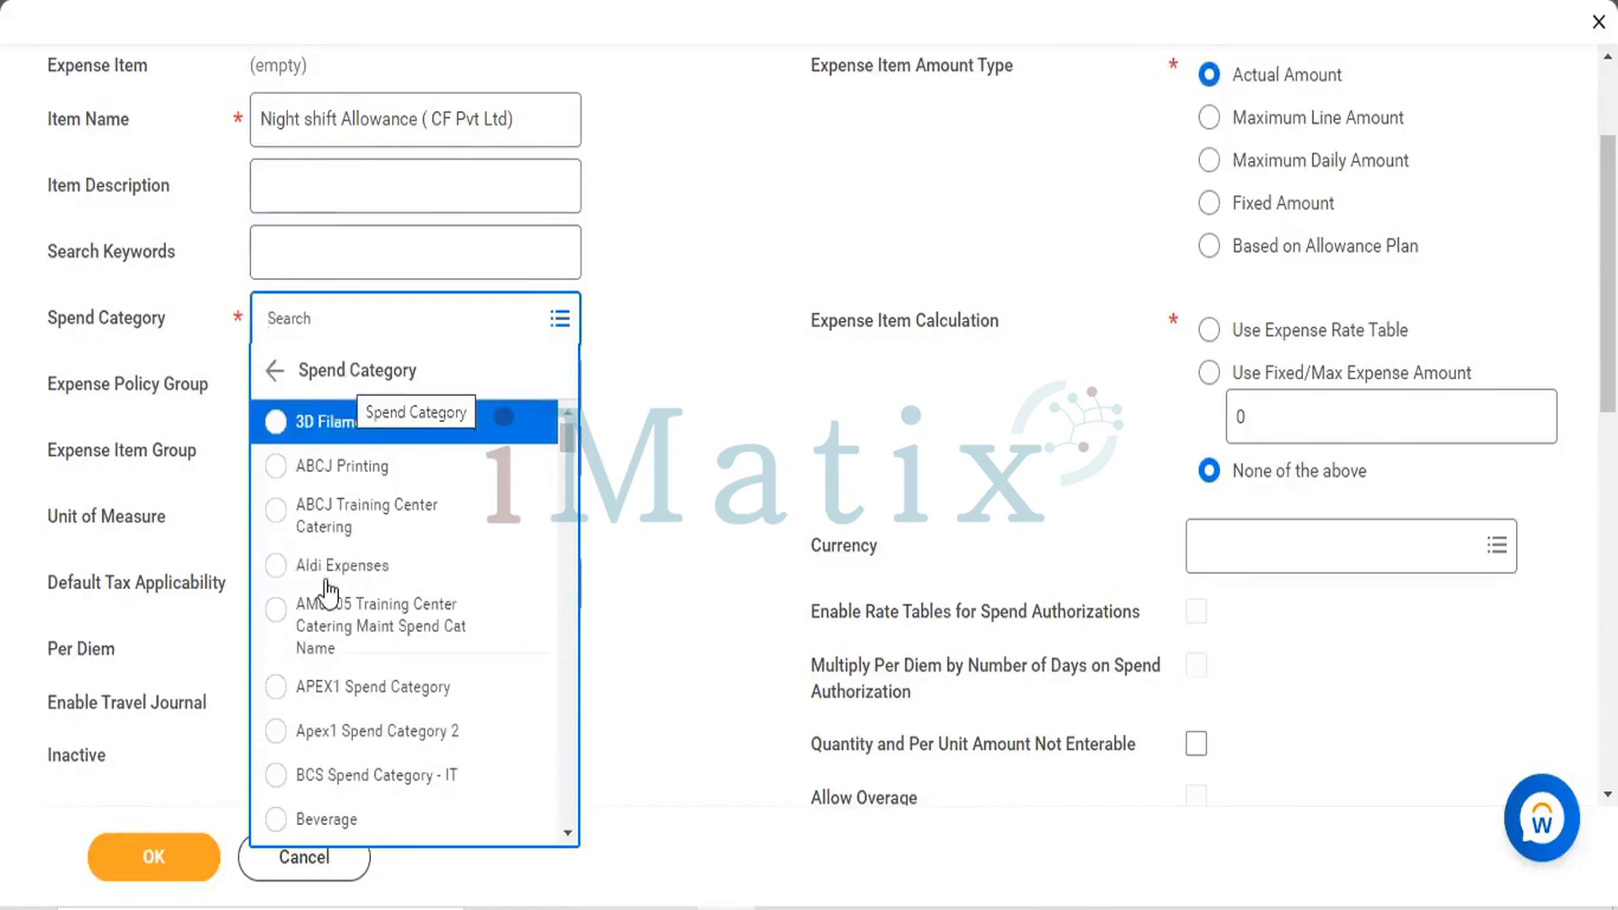
pyautogui.scroll(-3, 379, 725)
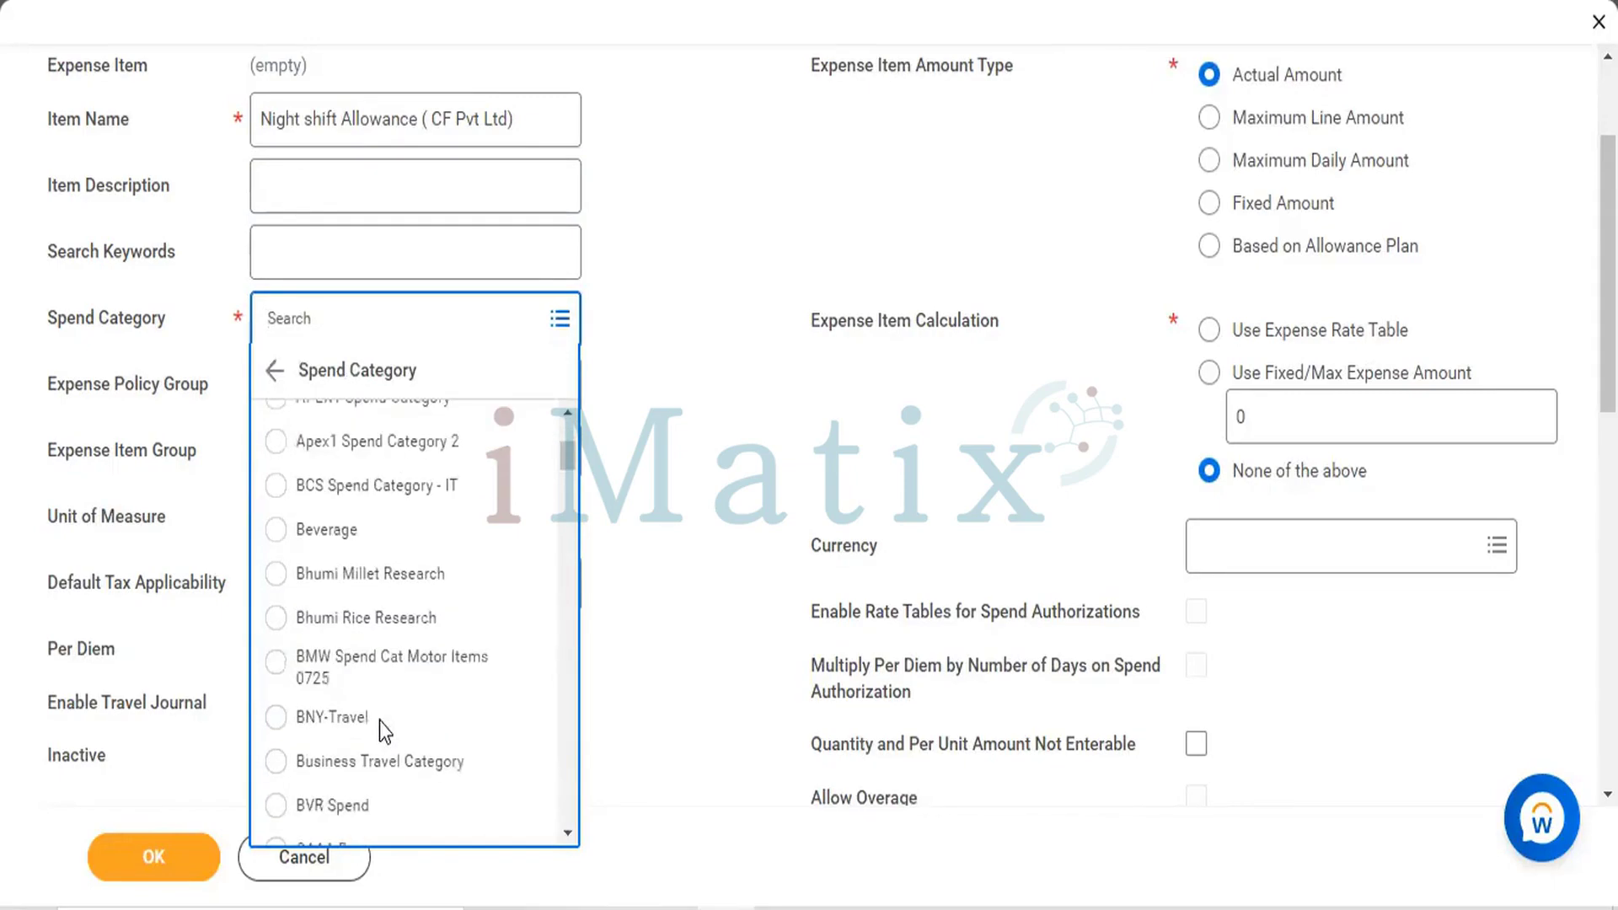
pyautogui.scroll(-3, 367, 748)
pyautogui.scroll(-3, 368, 748)
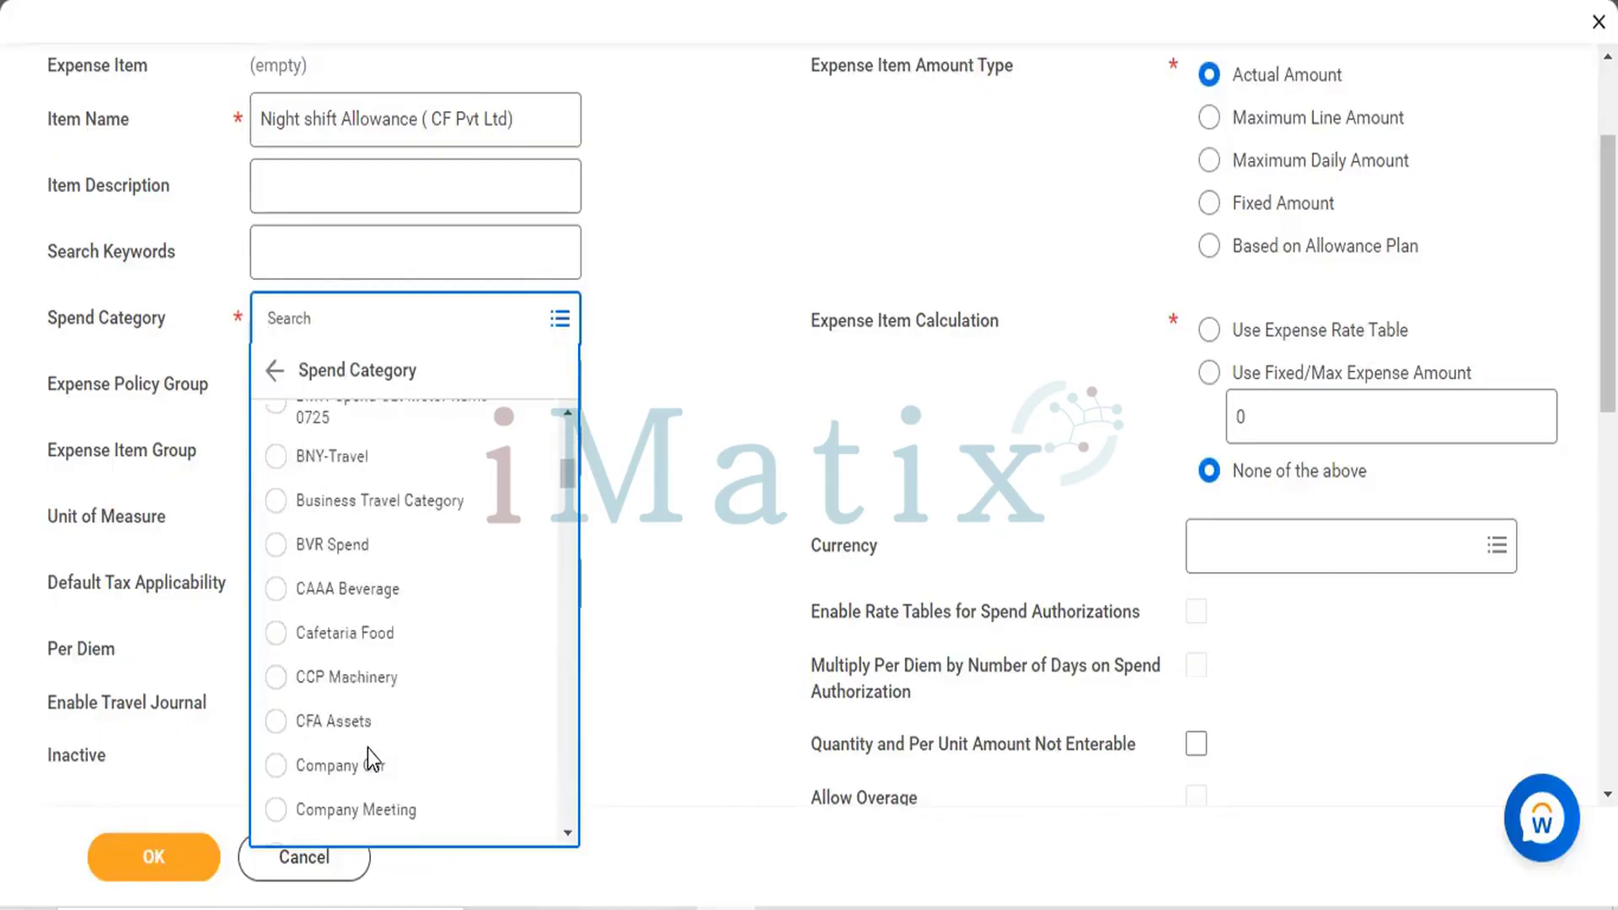
pyautogui.scroll(-5, 367, 749)
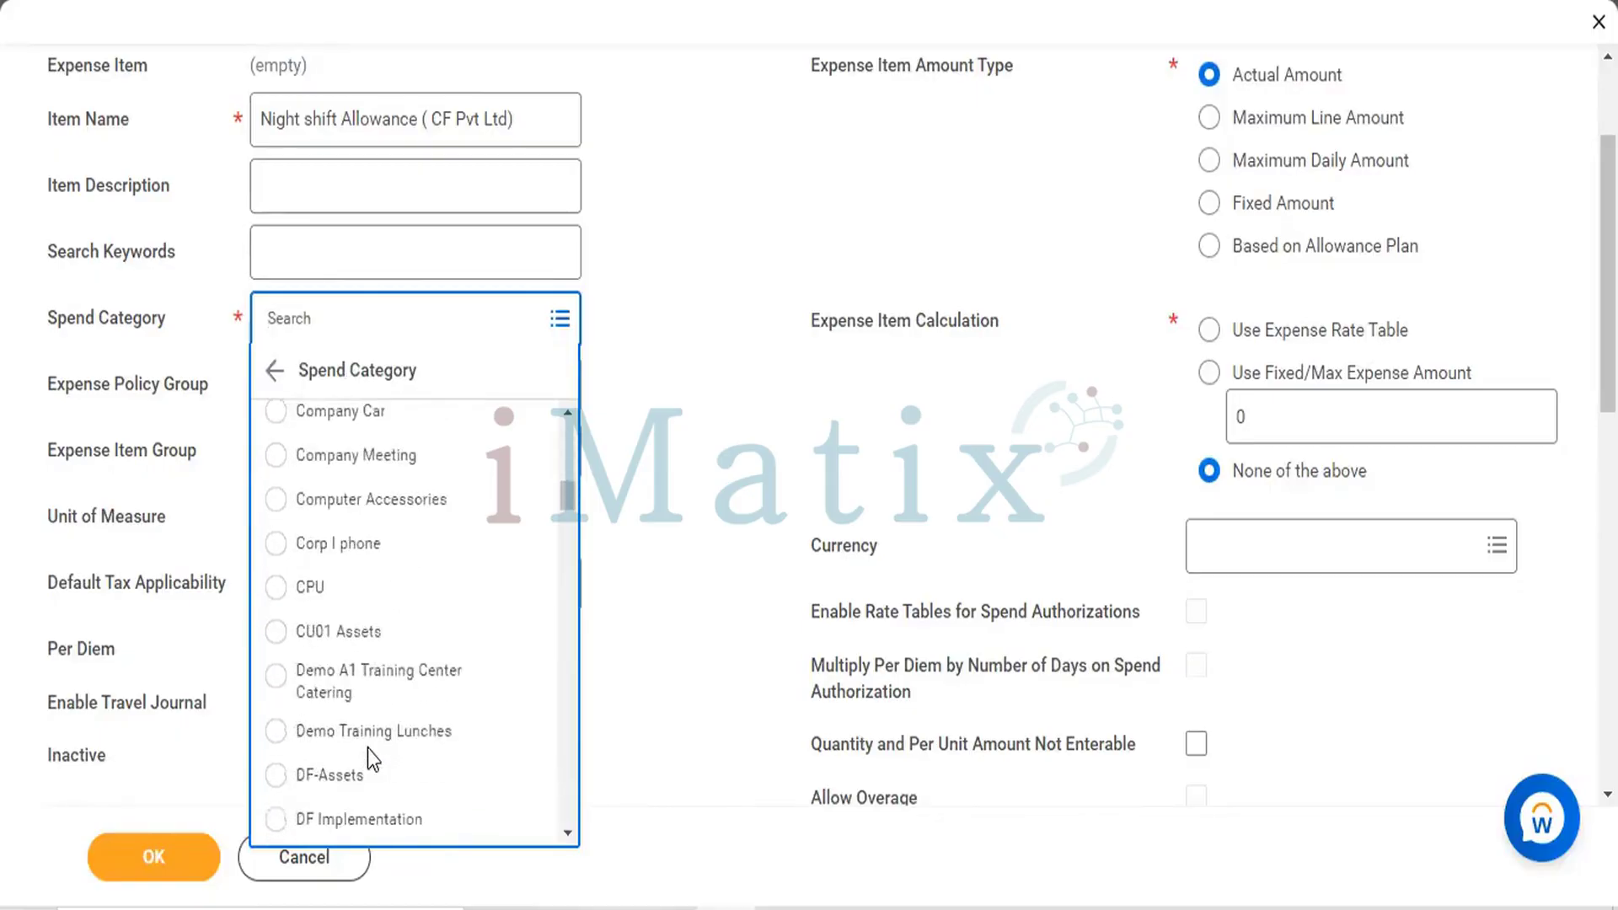
pyautogui.scroll(-3, 368, 748)
pyautogui.scroll(-10, 368, 748)
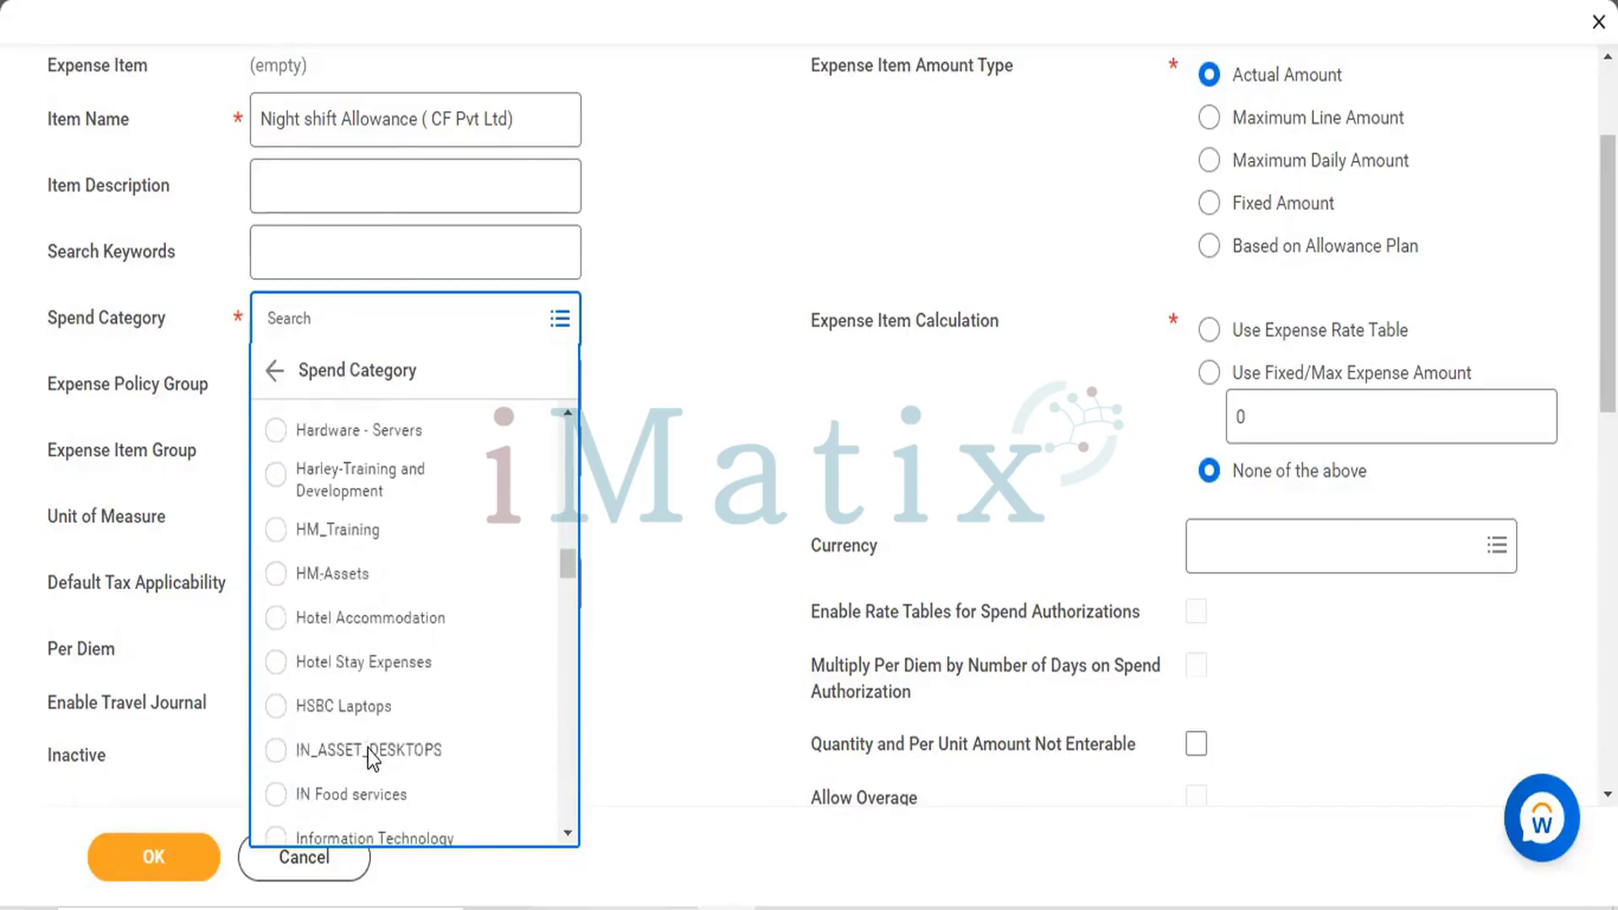
pyautogui.scroll(-10, 367, 749)
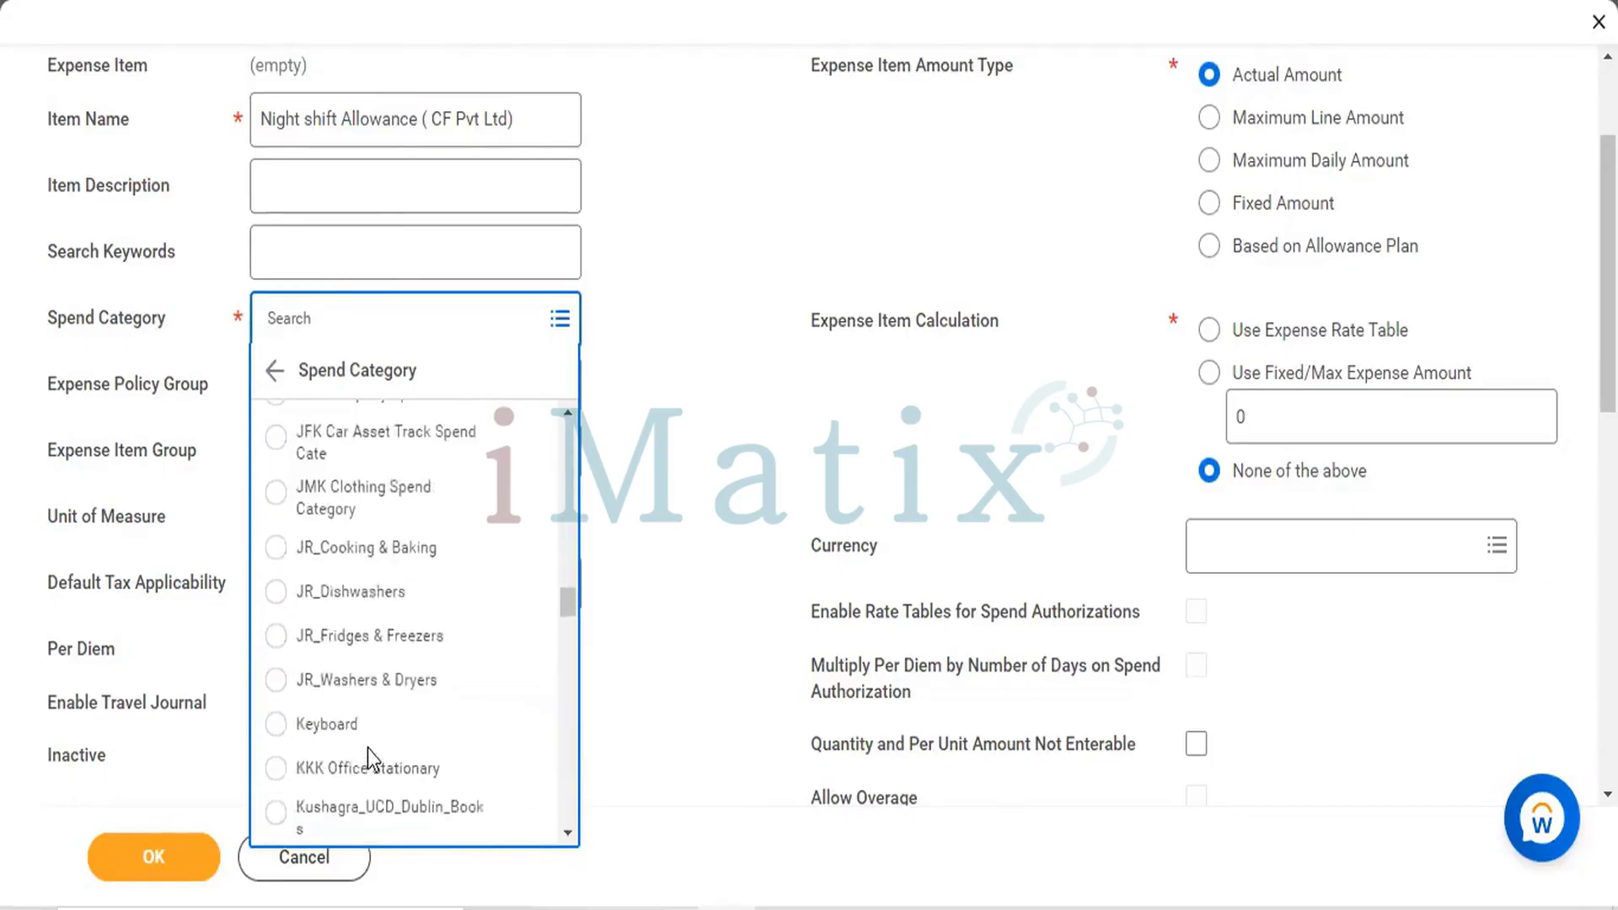
pyautogui.scroll(-10, 367, 749)
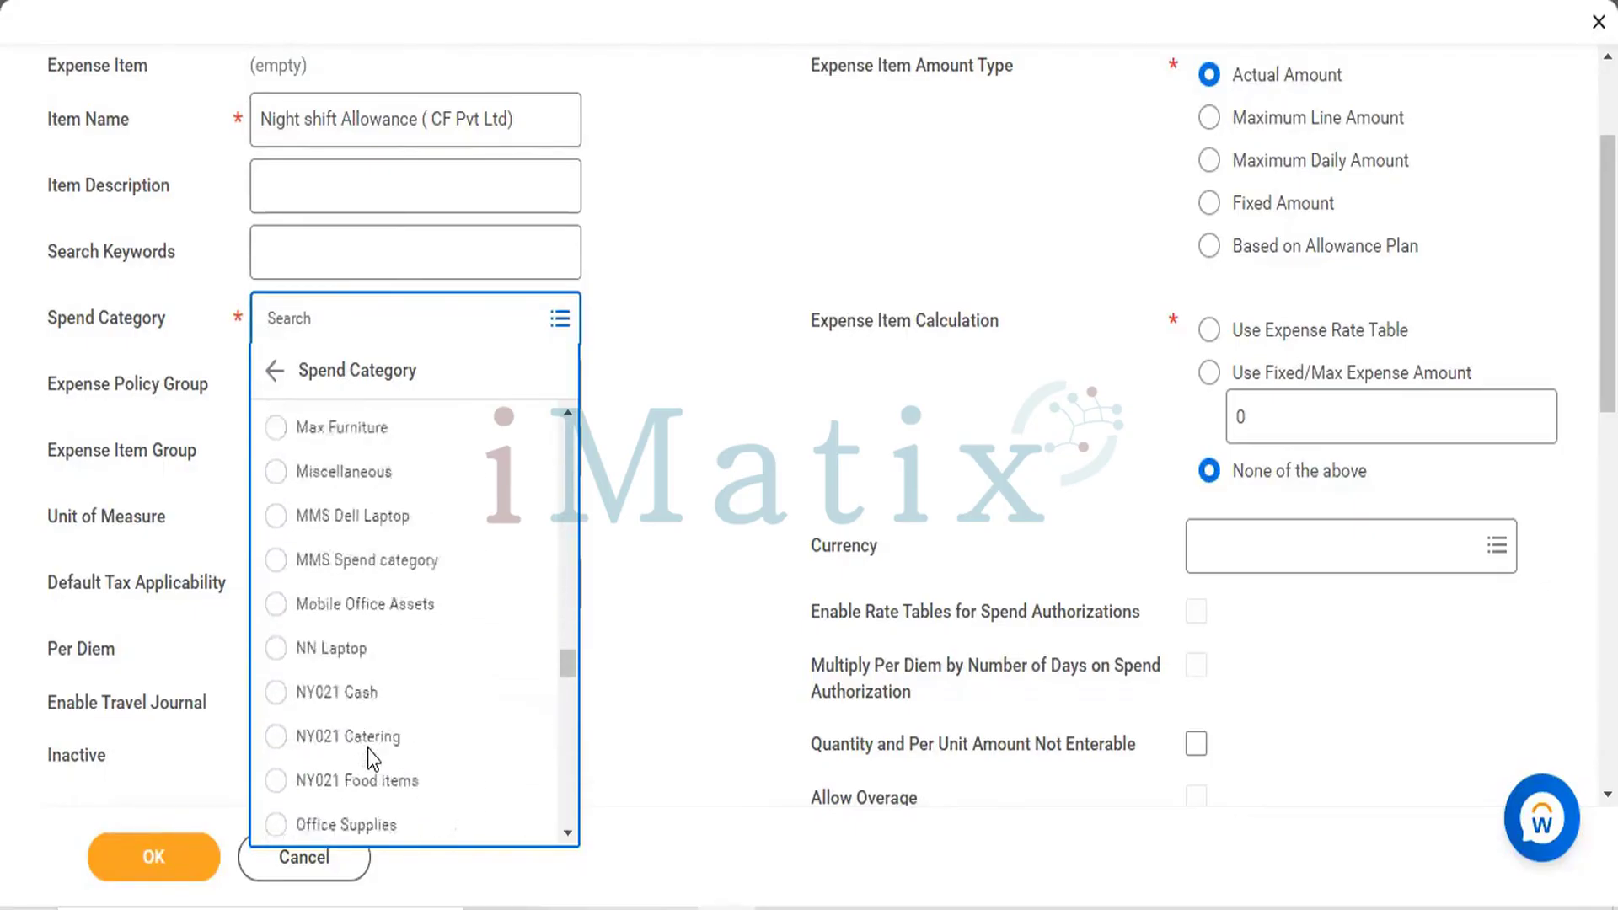
pyautogui.scroll(-10, 370, 758)
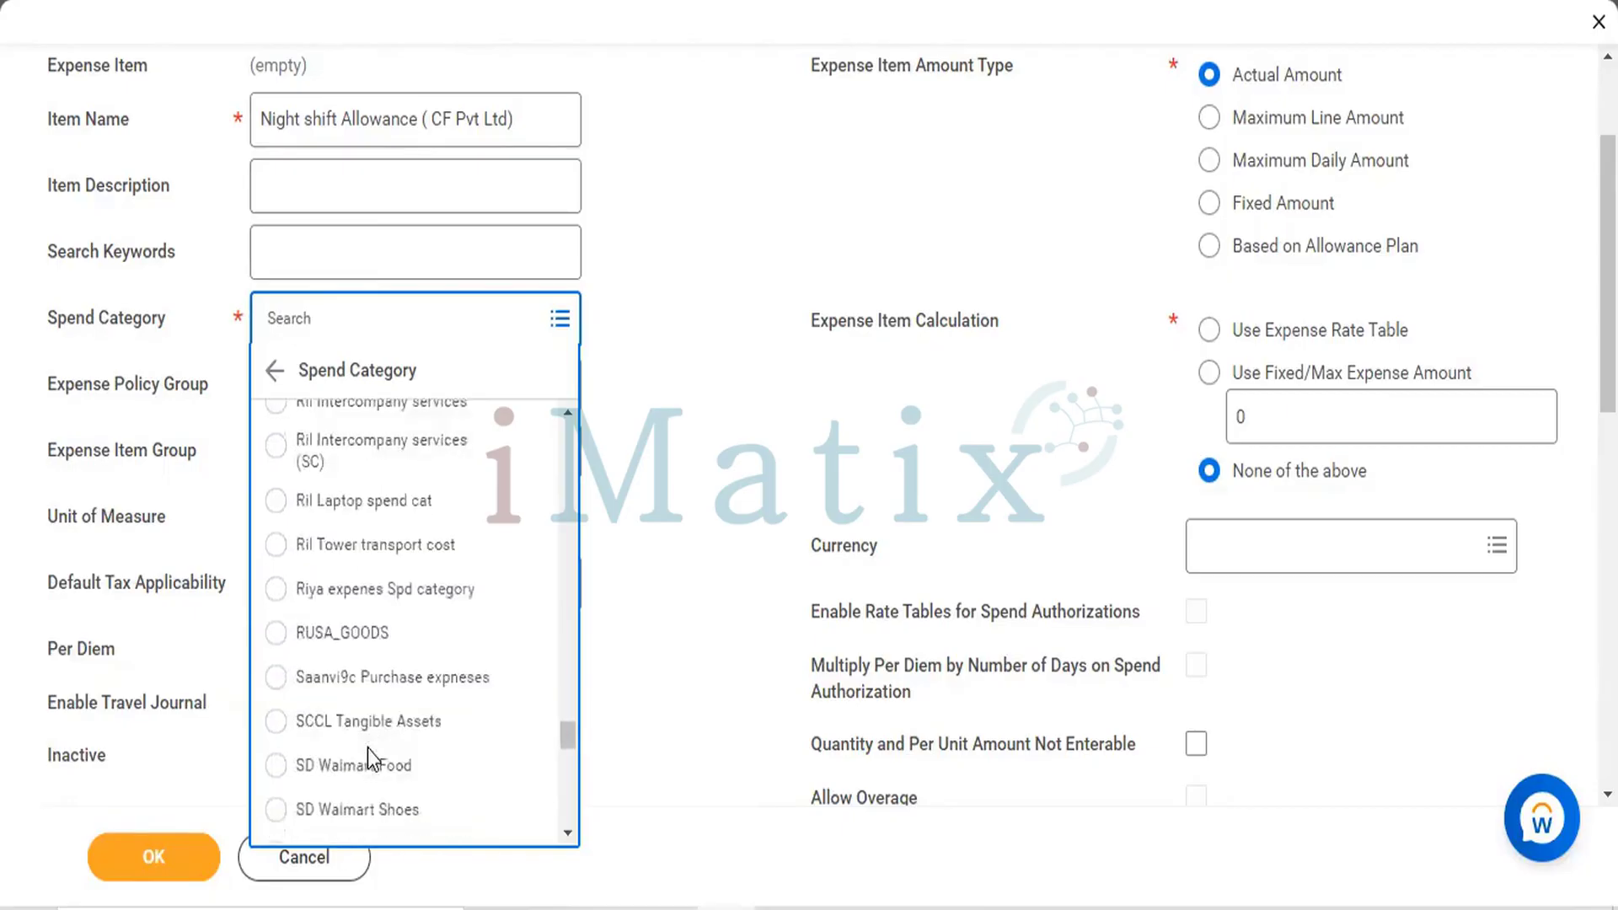
pyautogui.scroll(-10, 367, 748)
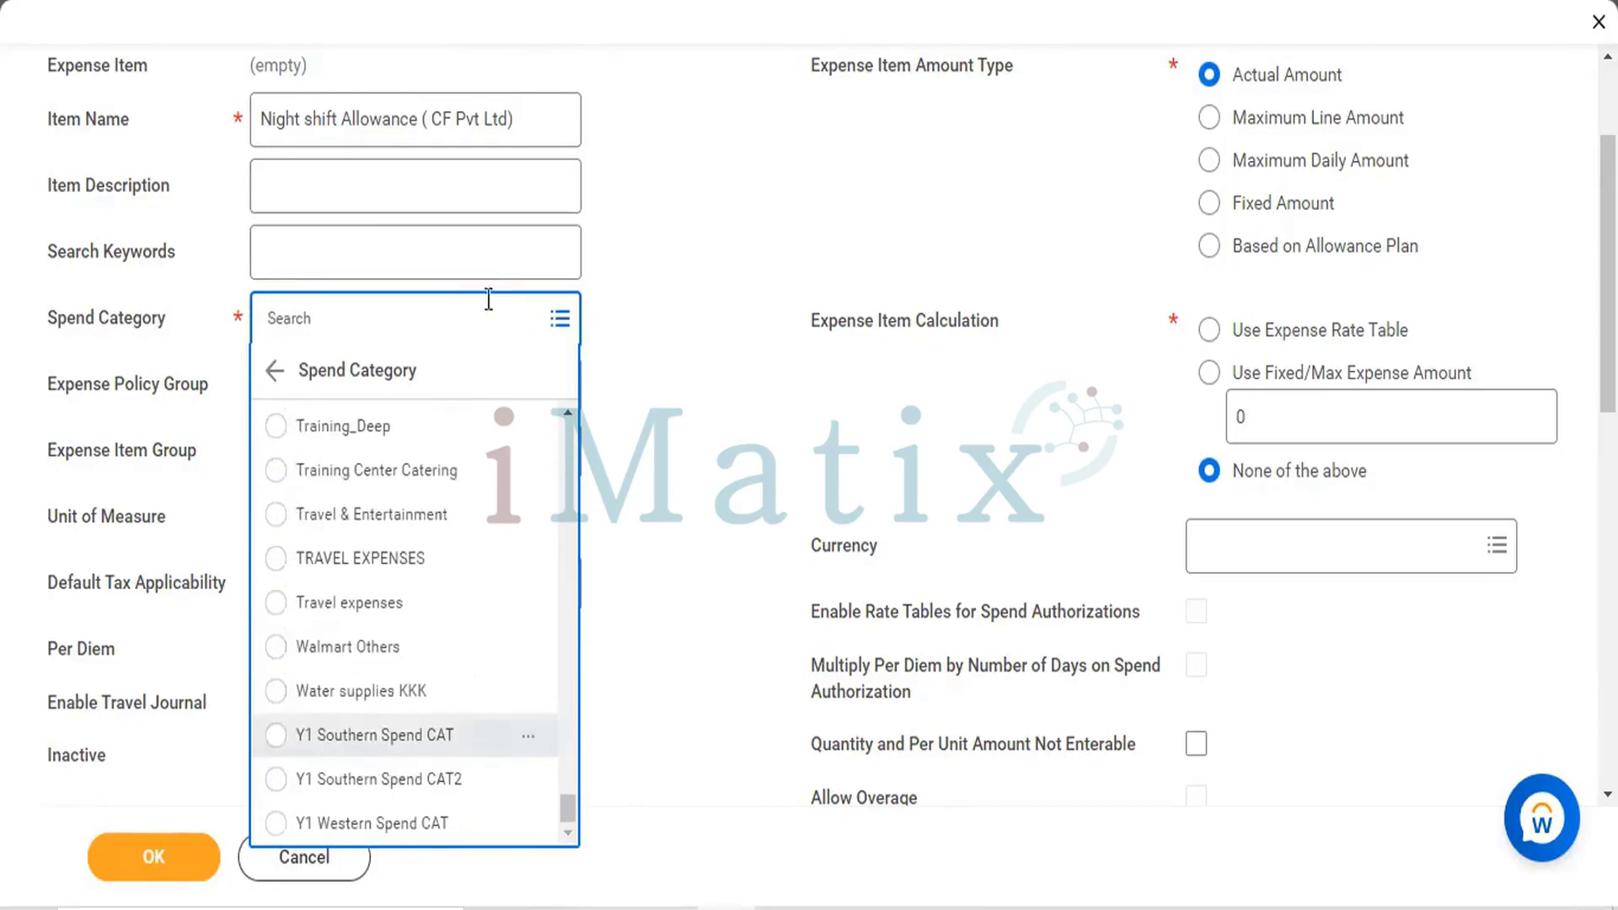
# Search the spend categories for "night", search again for "other", and assign Walmart Others to the expense item.
pyautogui.click(414, 331)
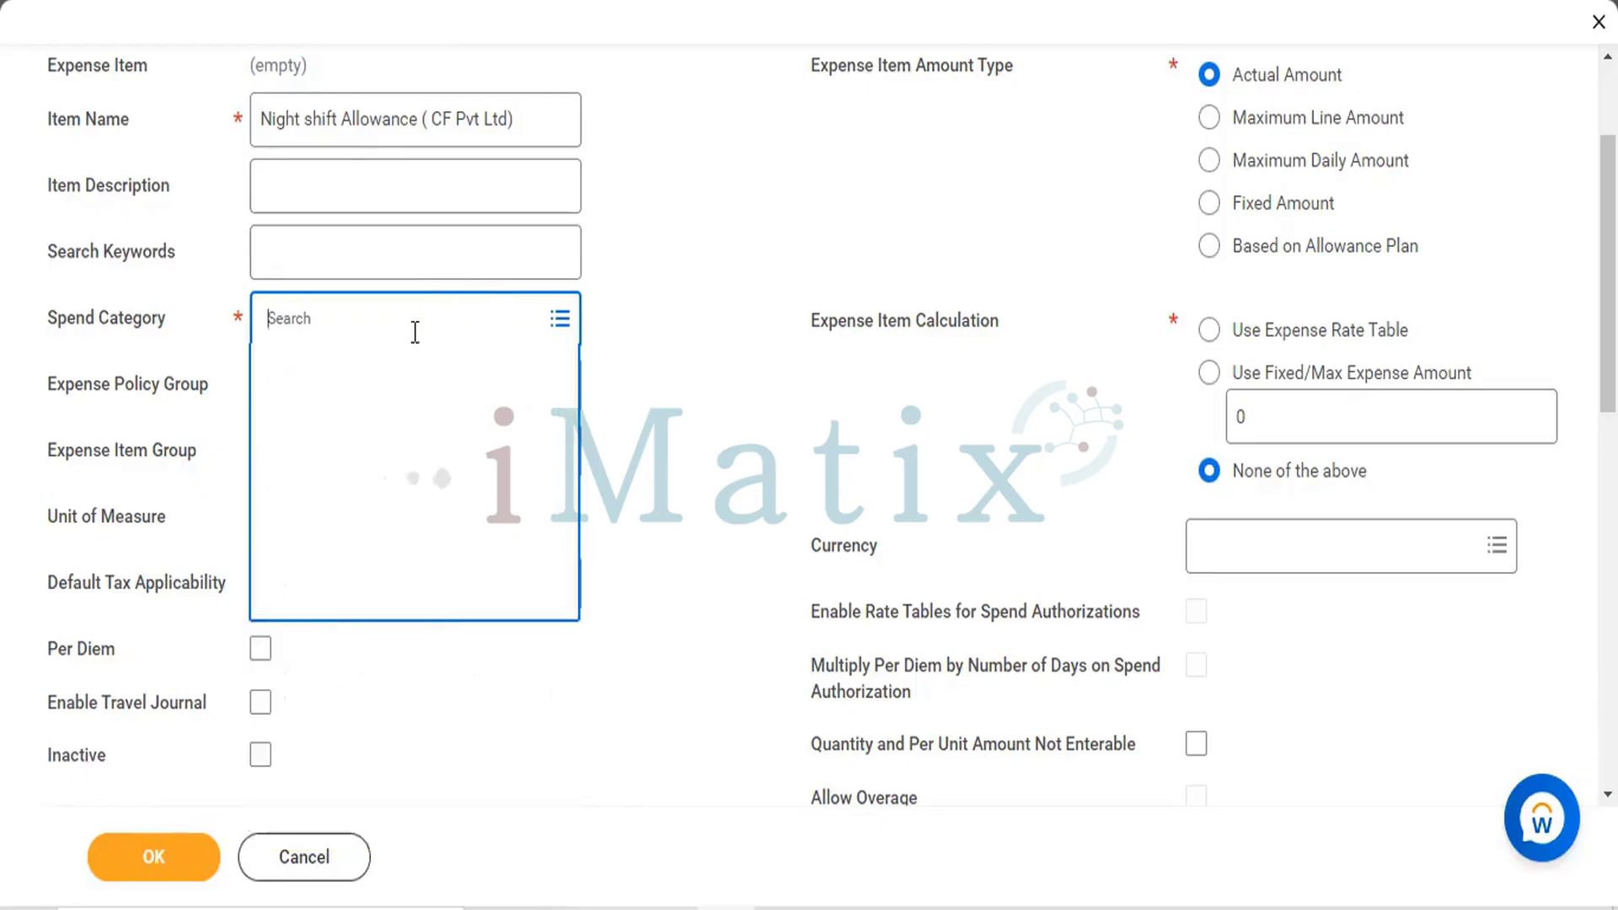
pyautogui.write('night')
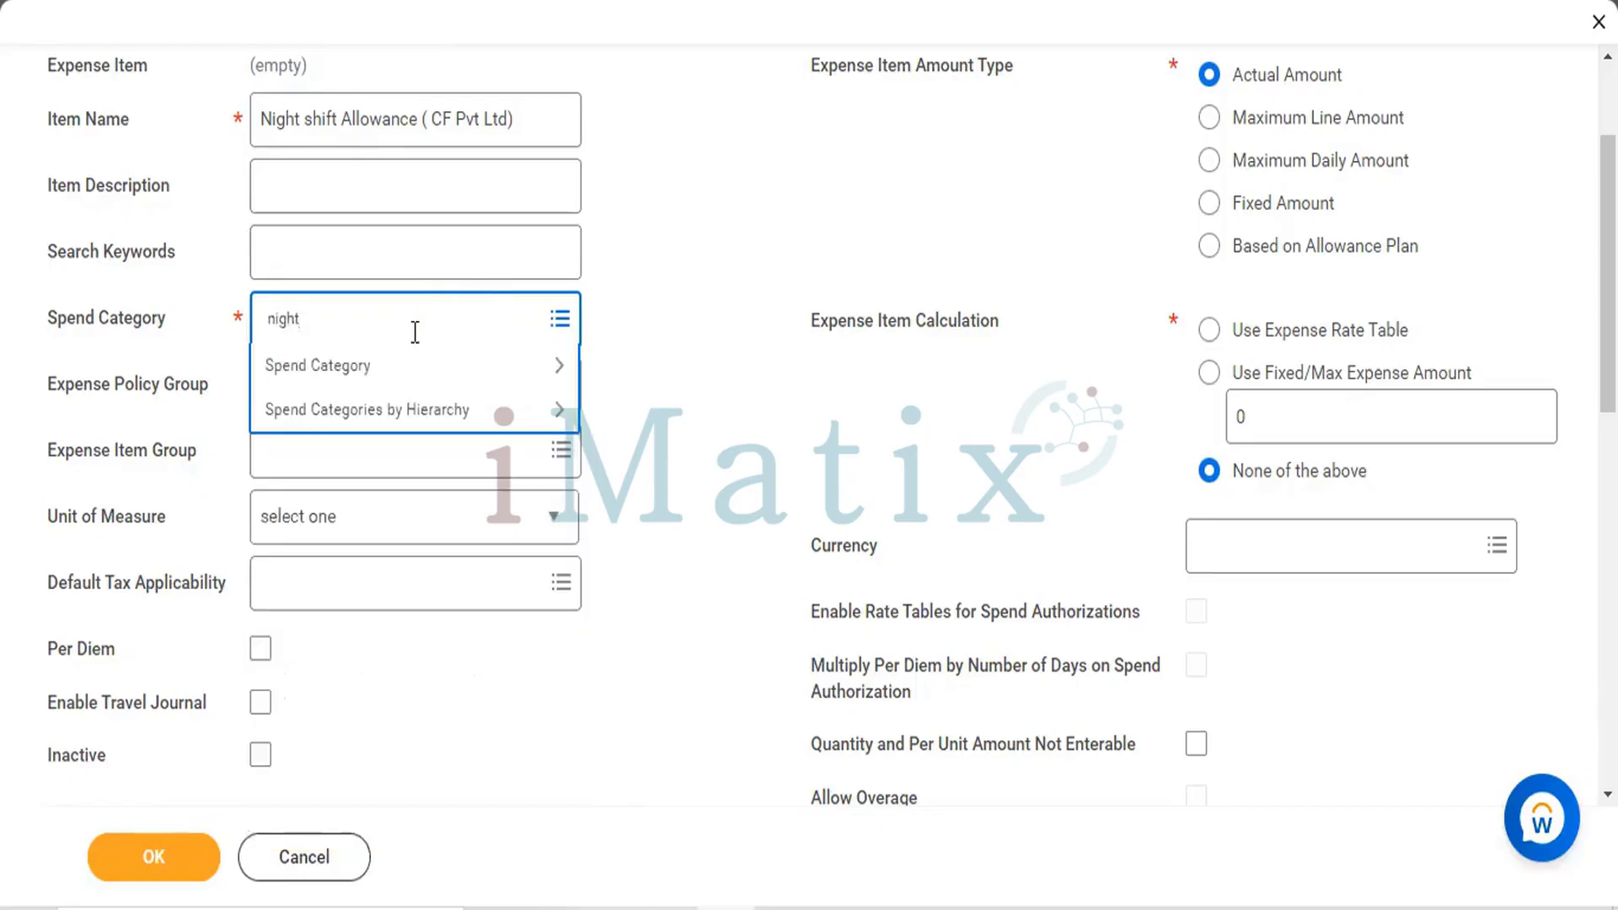
pyautogui.press('Return')
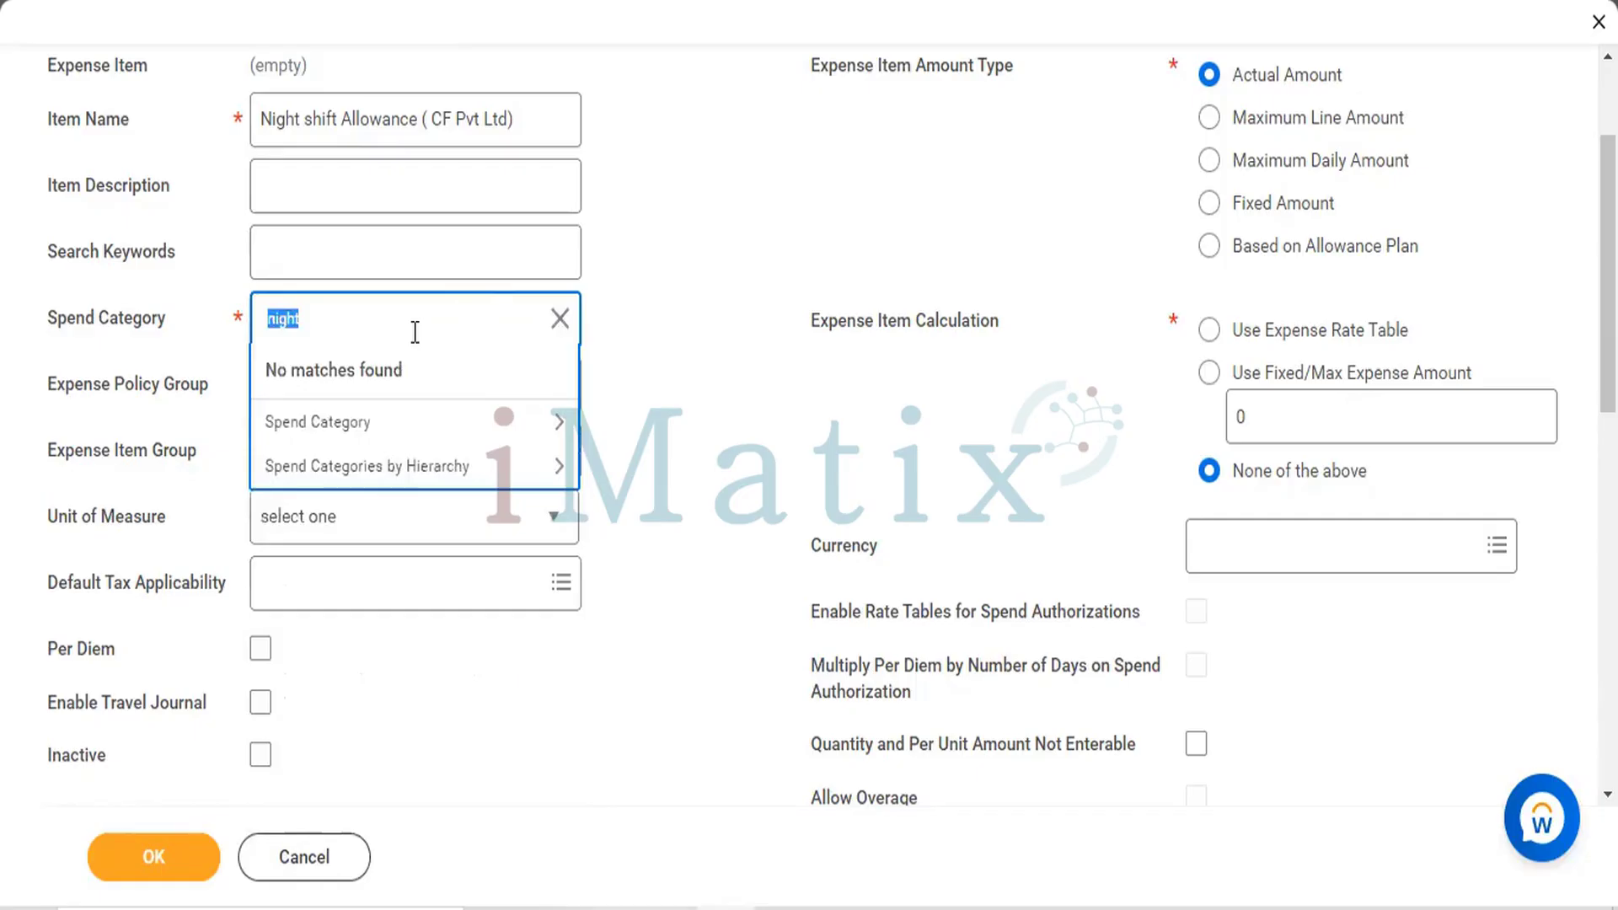
pyautogui.press('BackSpace')
pyautogui.write('other')
pyautogui.press('Return')
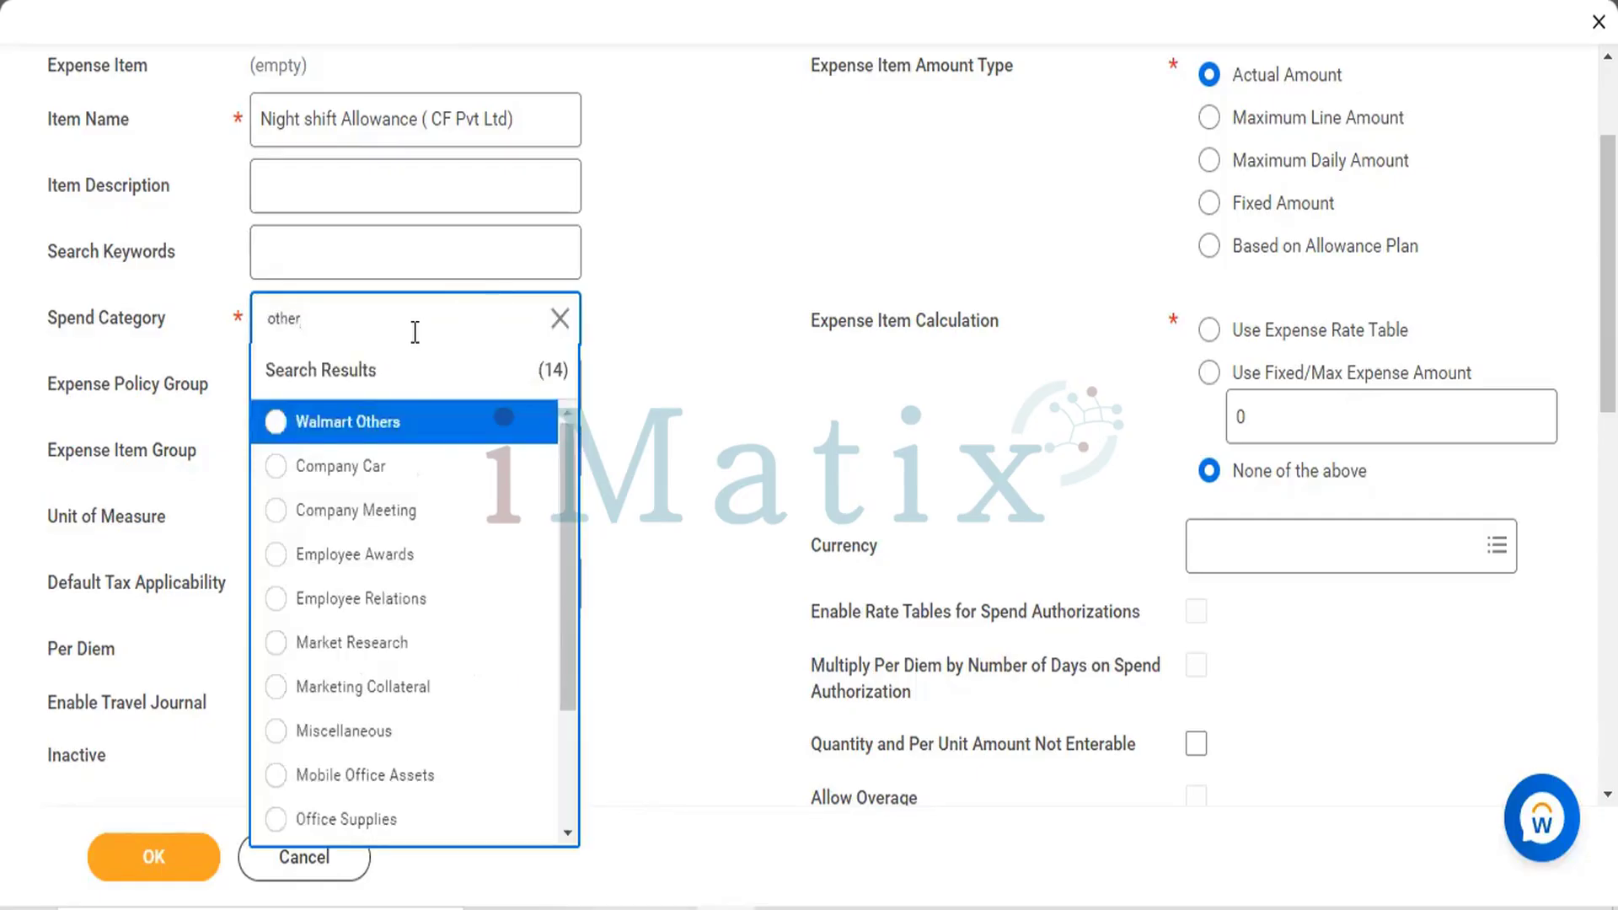
pyautogui.click(277, 424)
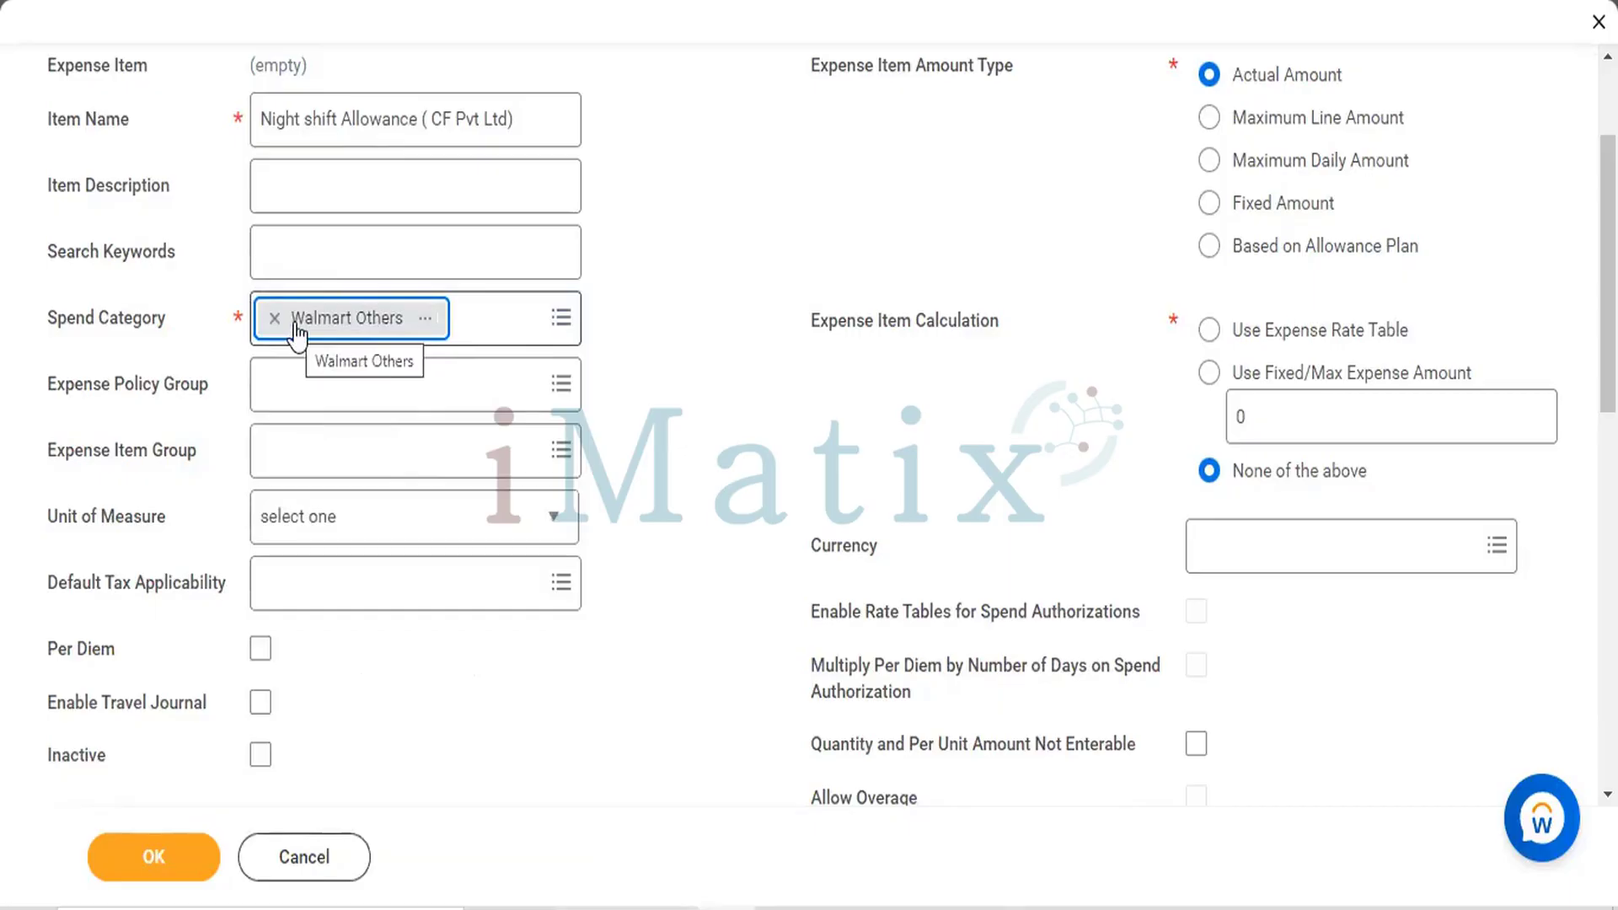
pyautogui.click(642, 396)
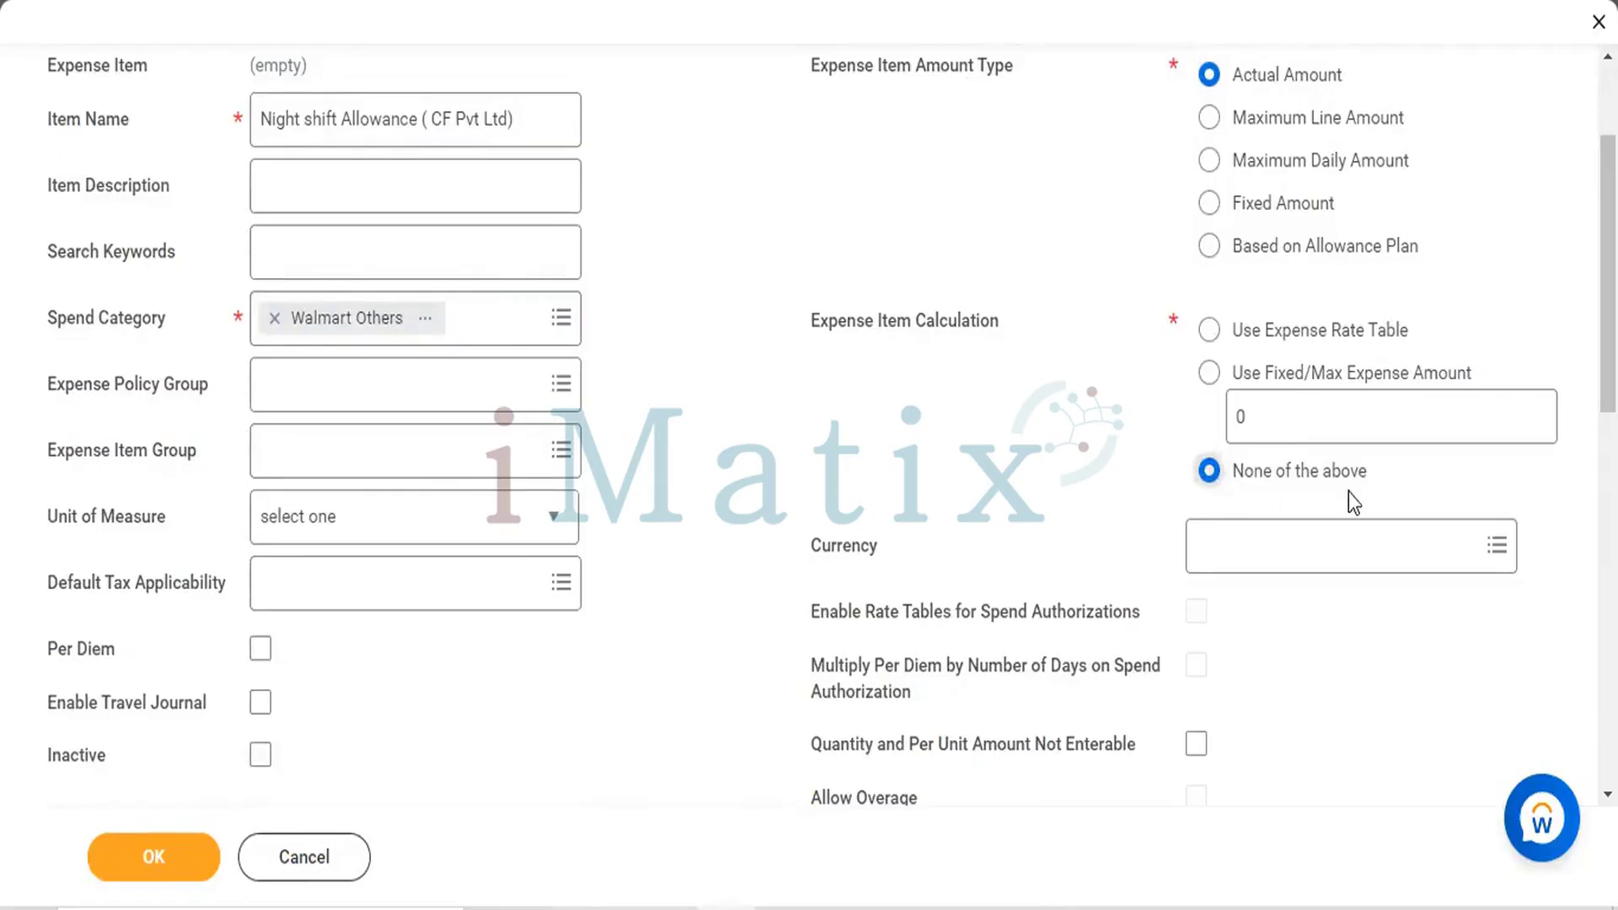
# Review the remaining expense item attributes and save the new expense item to the allowance plan.
pyautogui.scroll(-12, 856, 417)
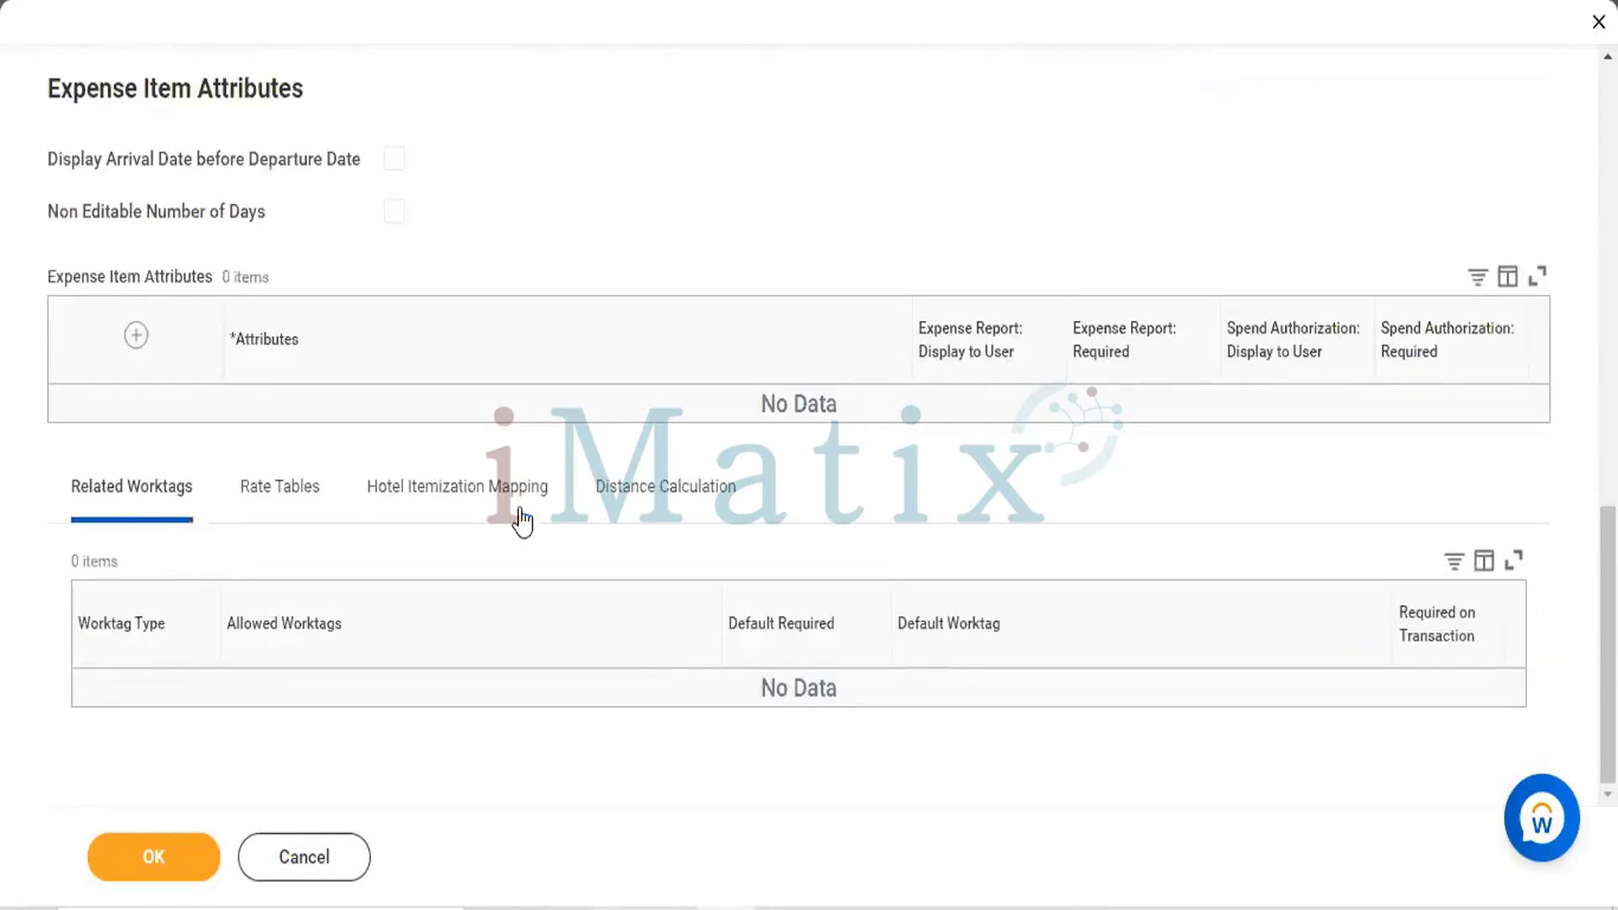
pyautogui.scroll(15, 517, 522)
pyautogui.click(152, 853)
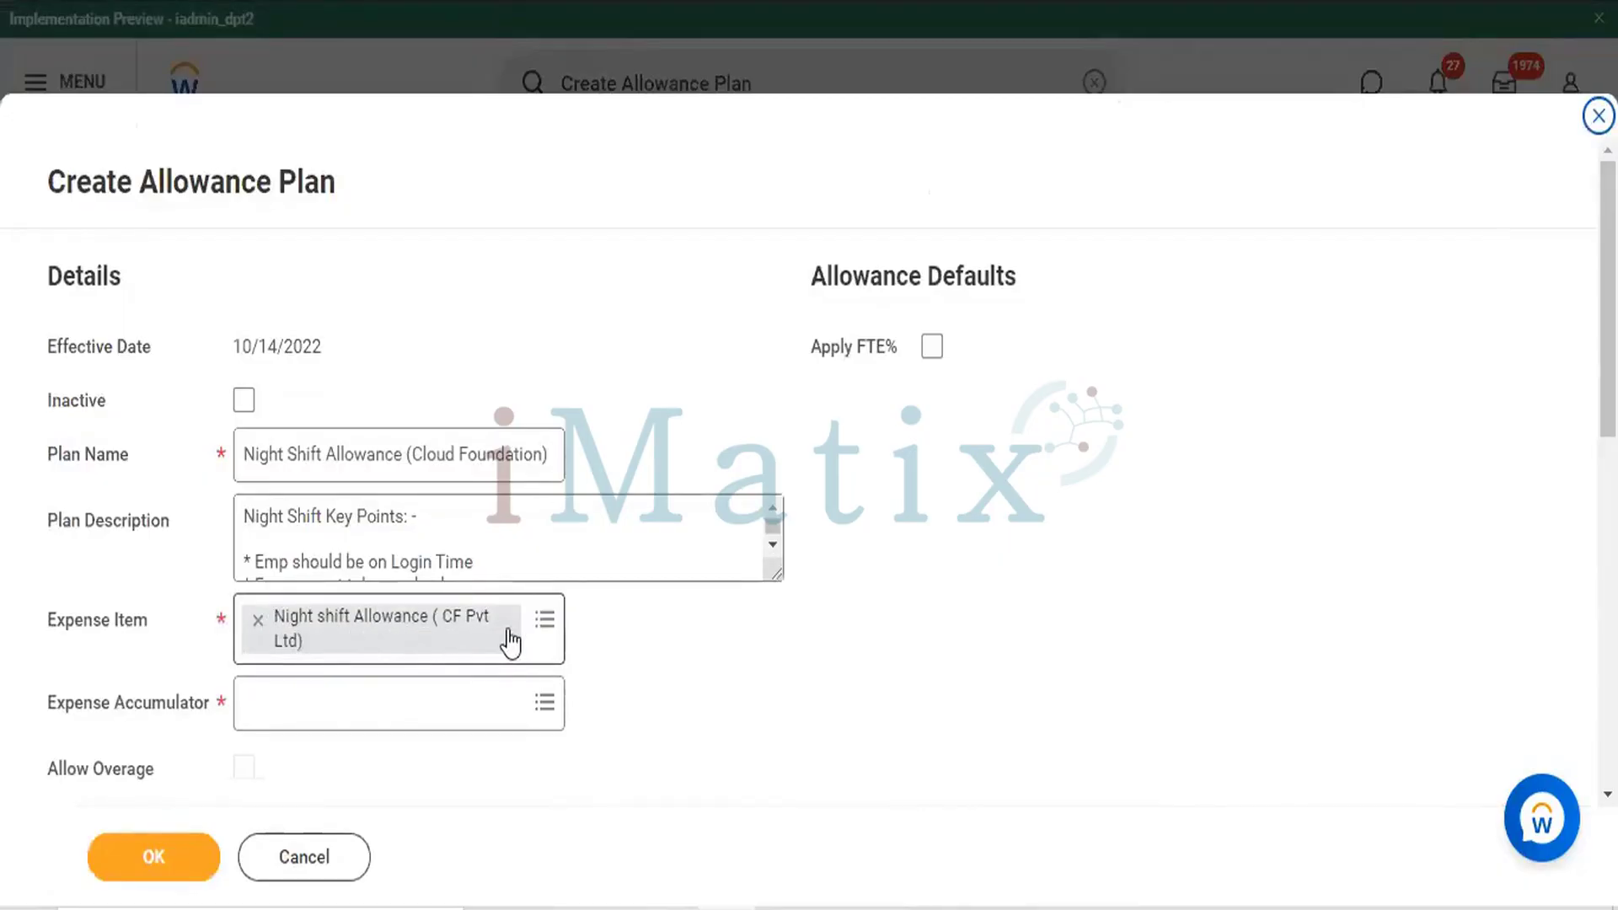
# Set the allowance plan's Expense Accumulator to Month-to-Date.
pyautogui.scroll(-5, 718, 688)
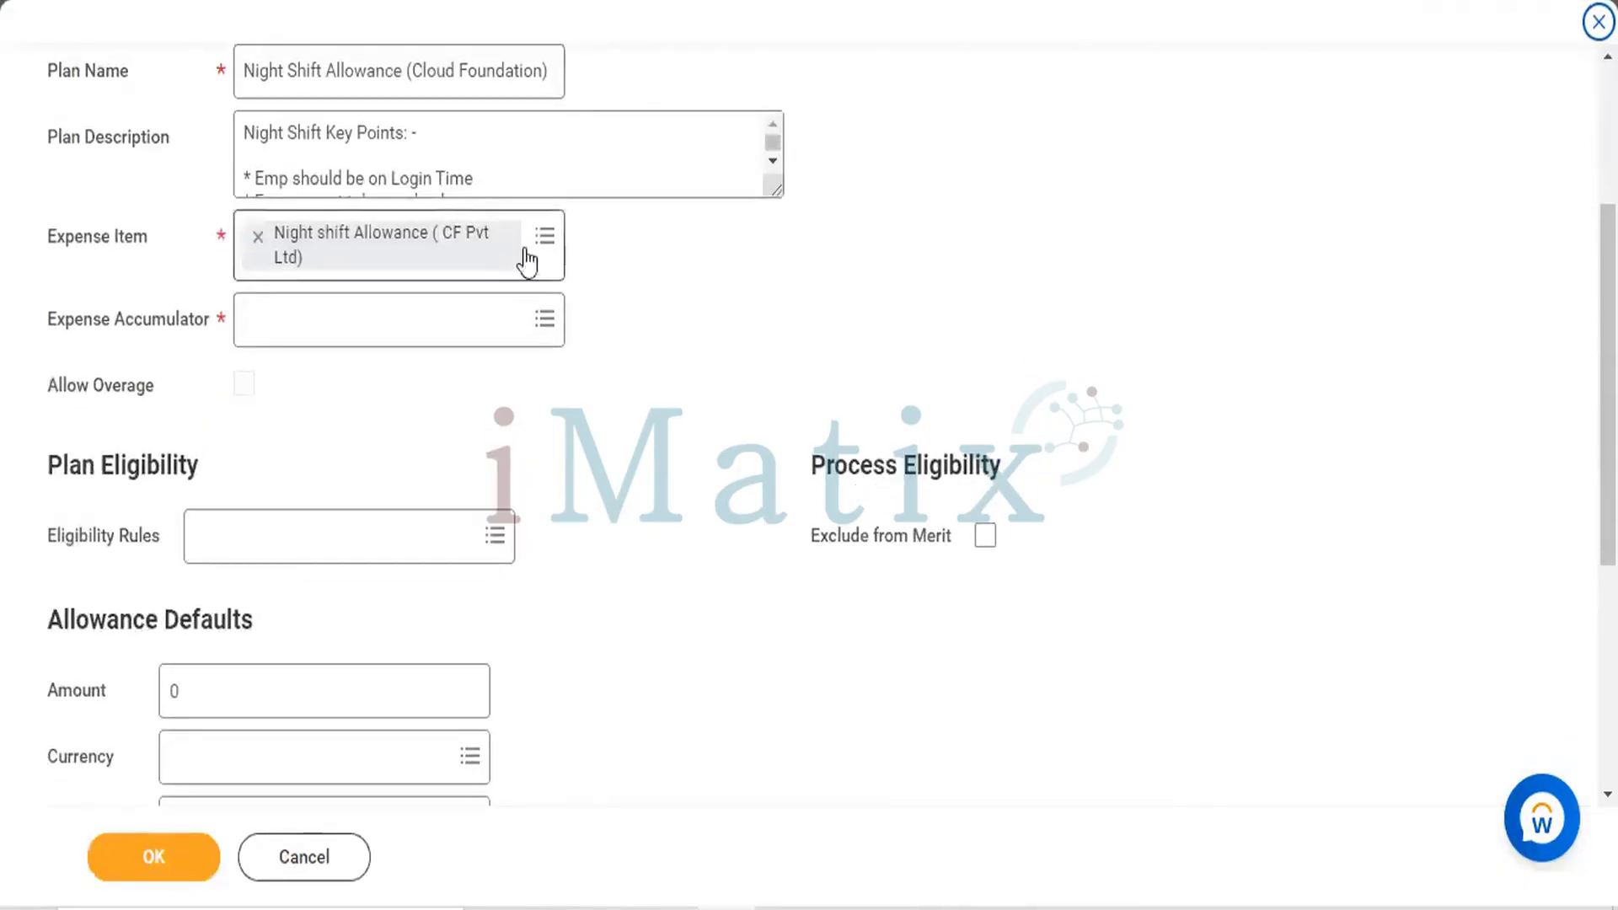
pyautogui.click(507, 322)
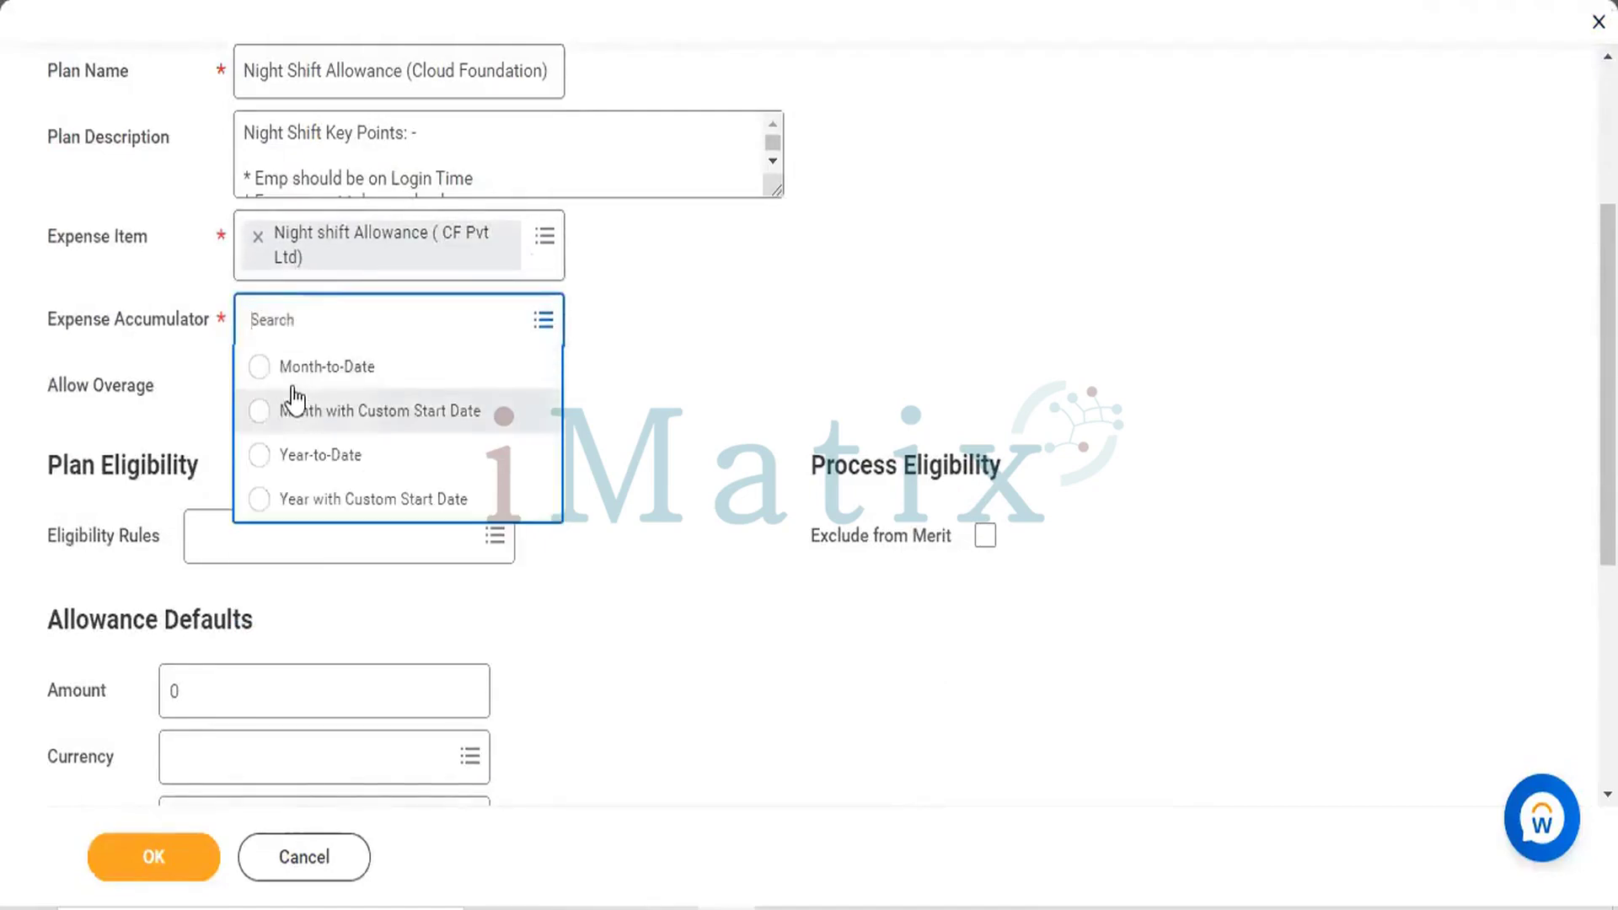
pyautogui.click(258, 368)
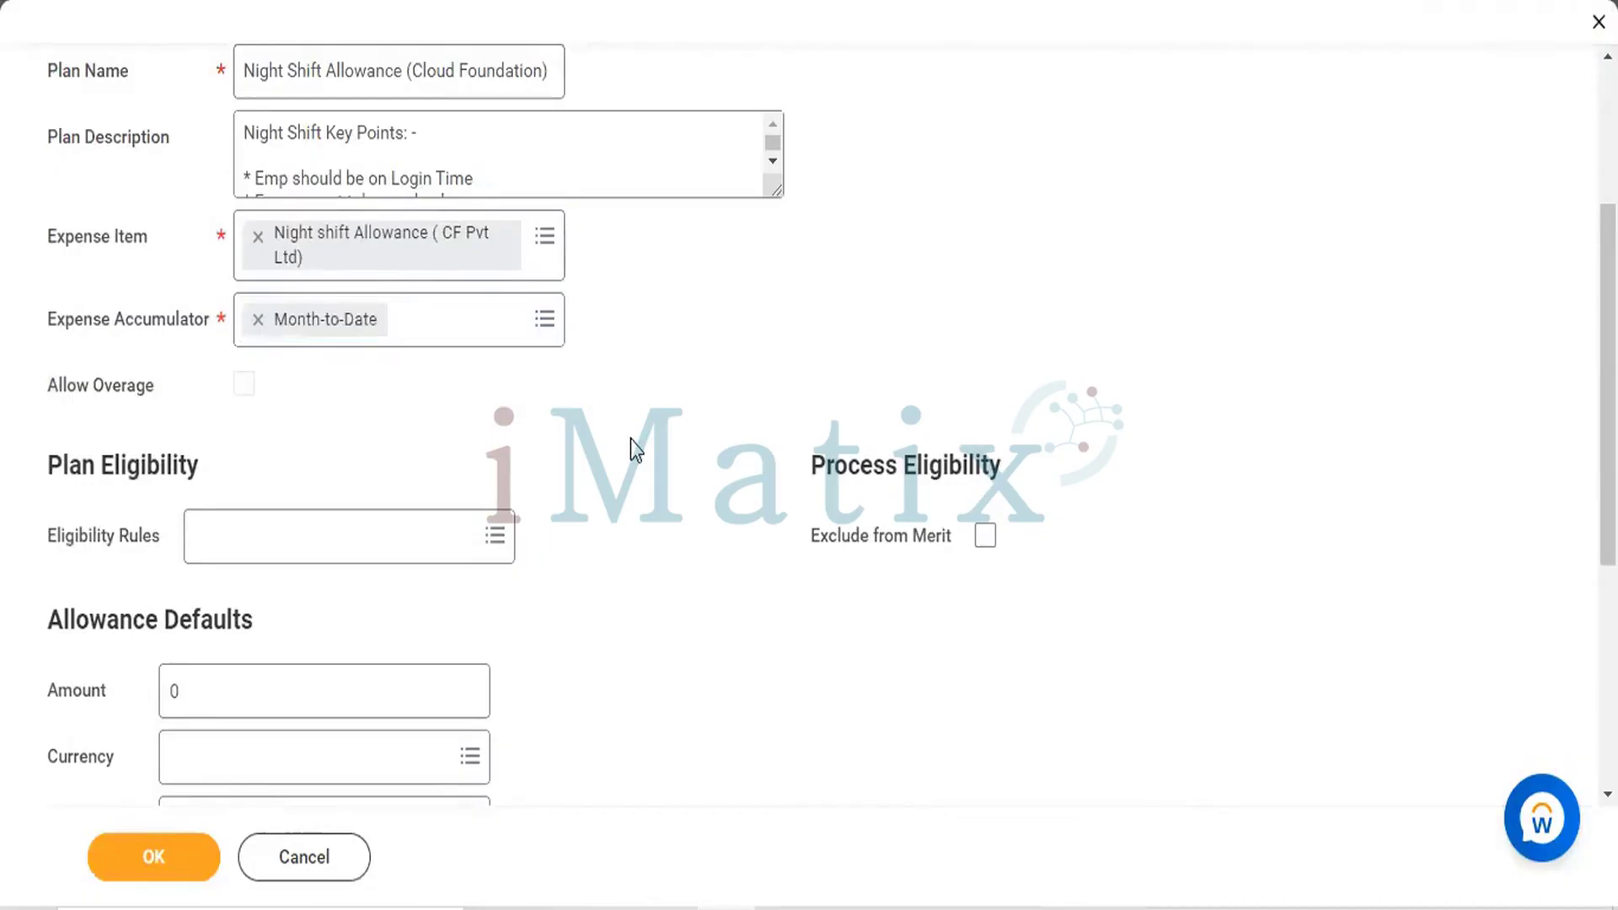
# Assign the 808 Comp Eligibility Rule to the plan from the partial list of eligibility rules.
pyautogui.scroll(-2, 631, 439)
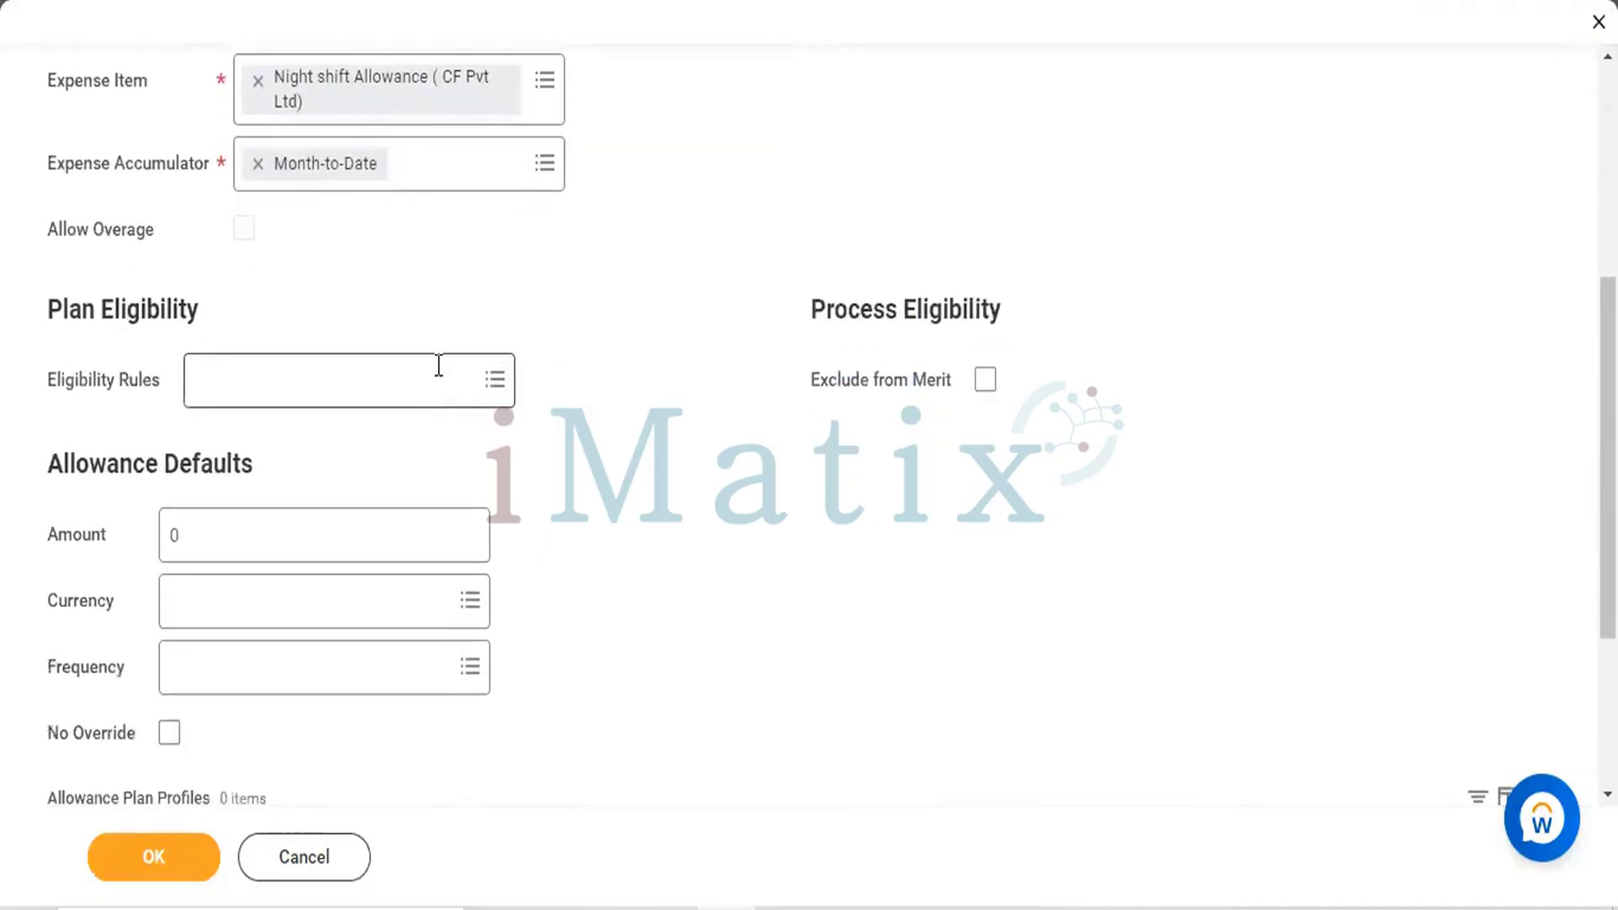
pyautogui.click(438, 365)
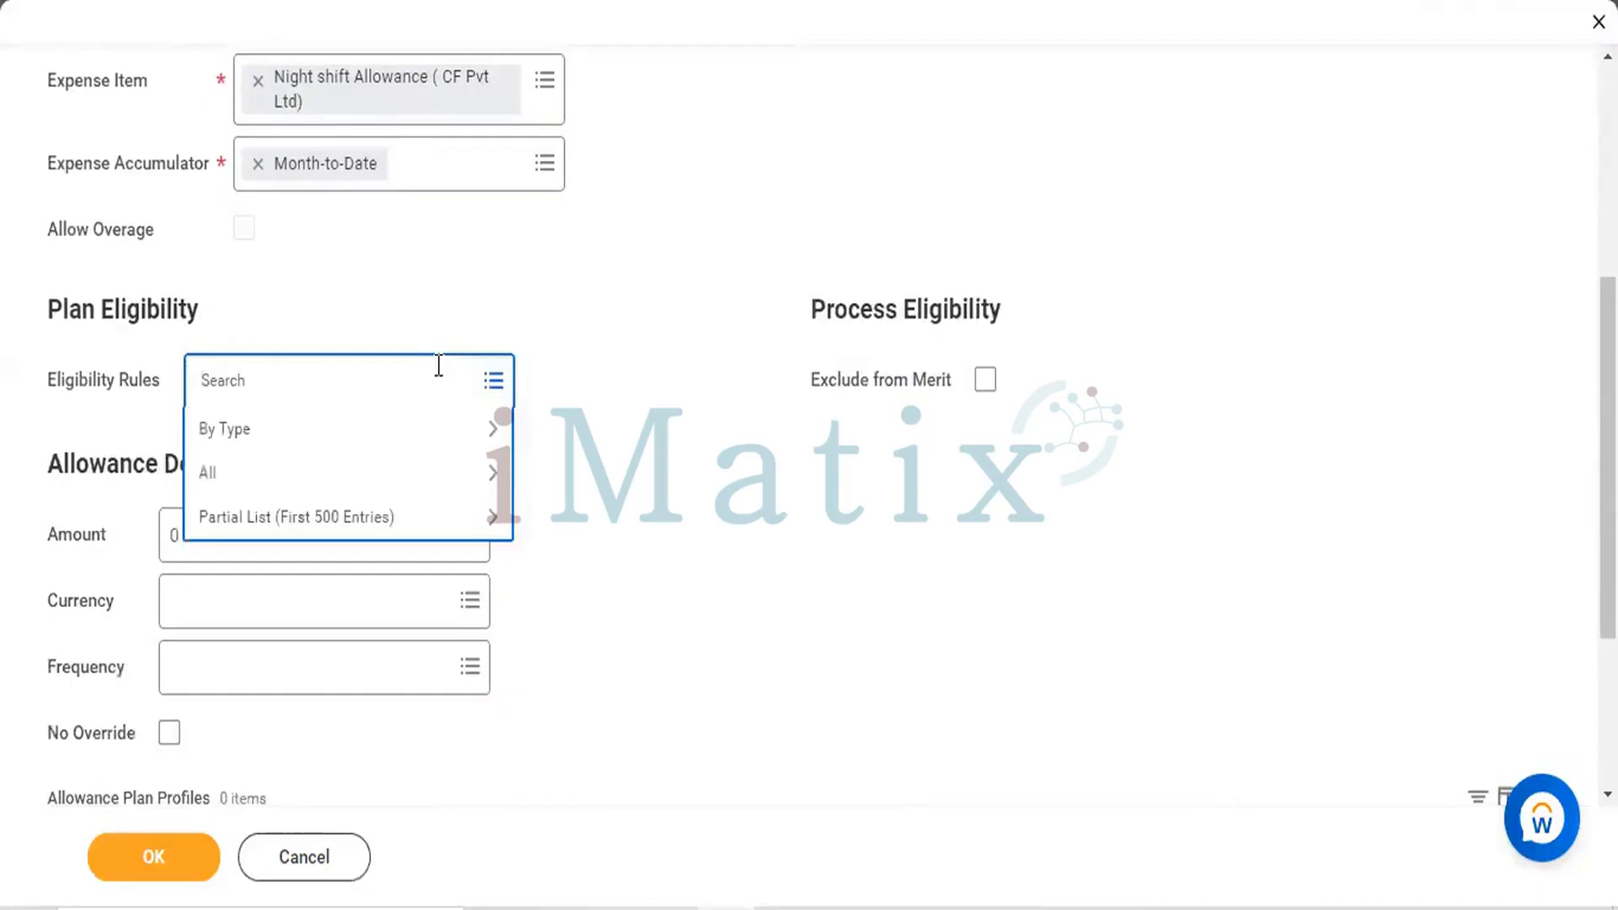
pyautogui.click(314, 520)
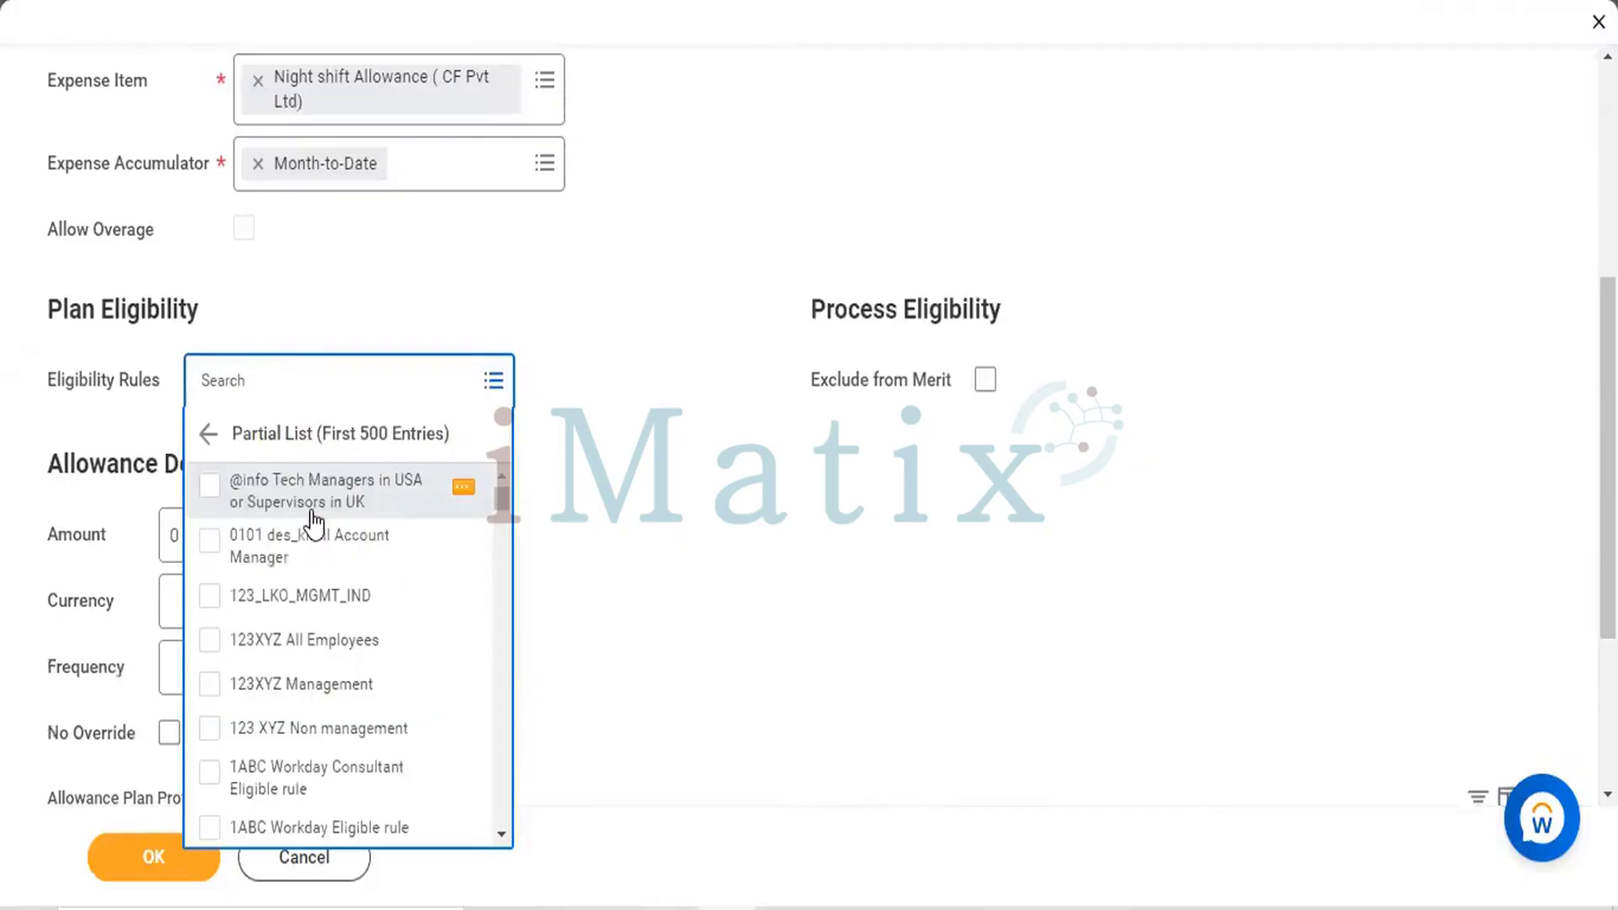
pyautogui.scroll(-3, 327, 699)
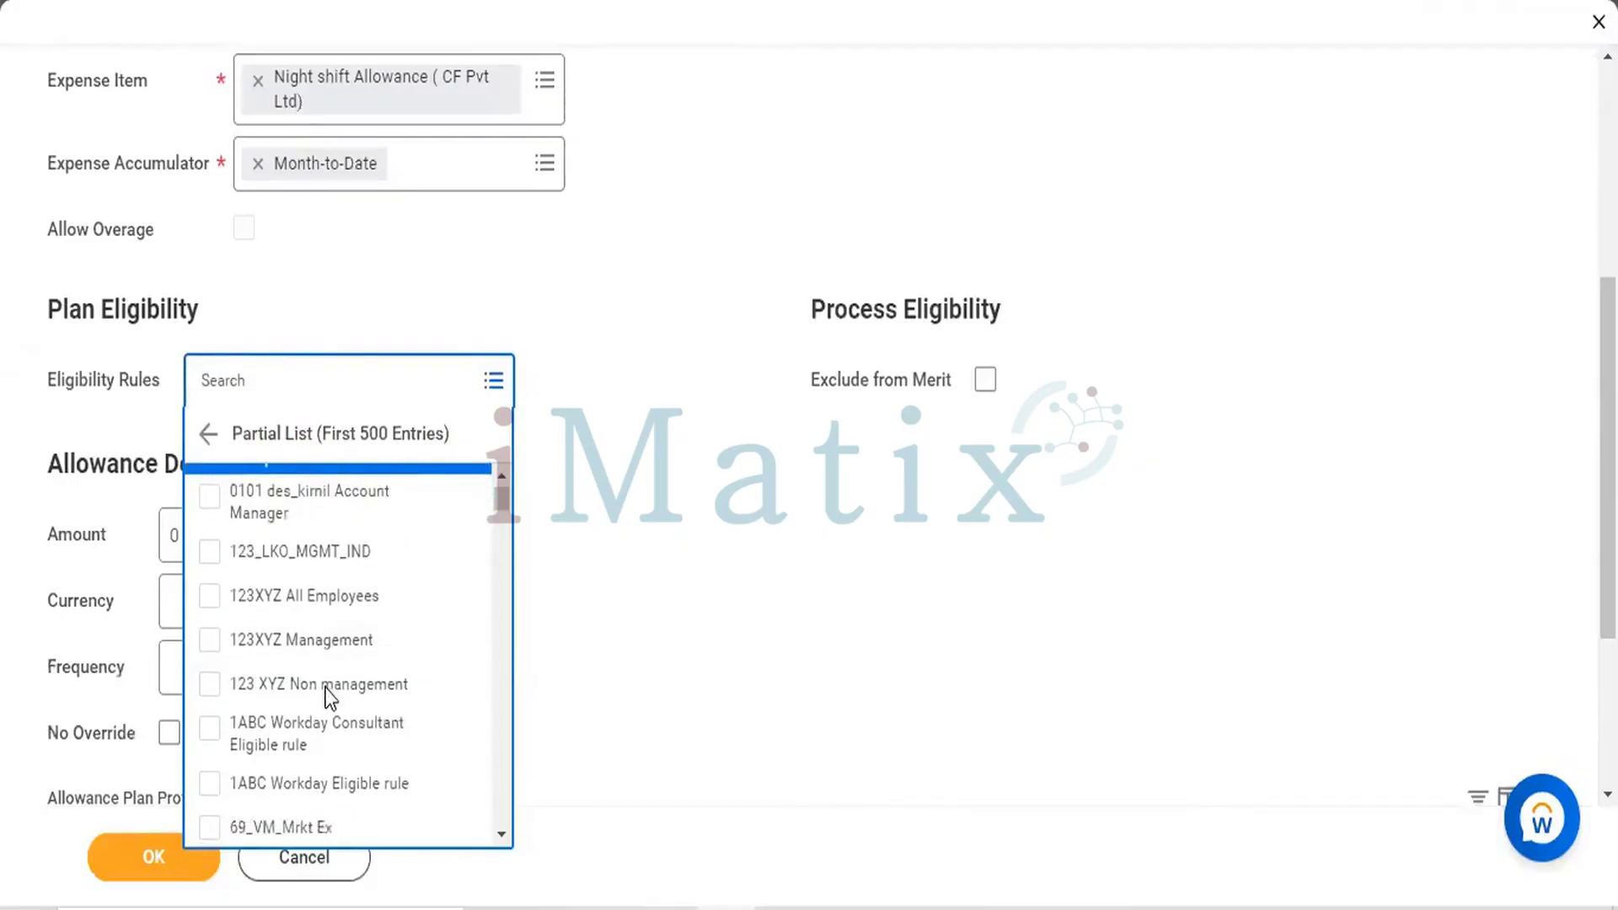
pyautogui.scroll(-1, 327, 699)
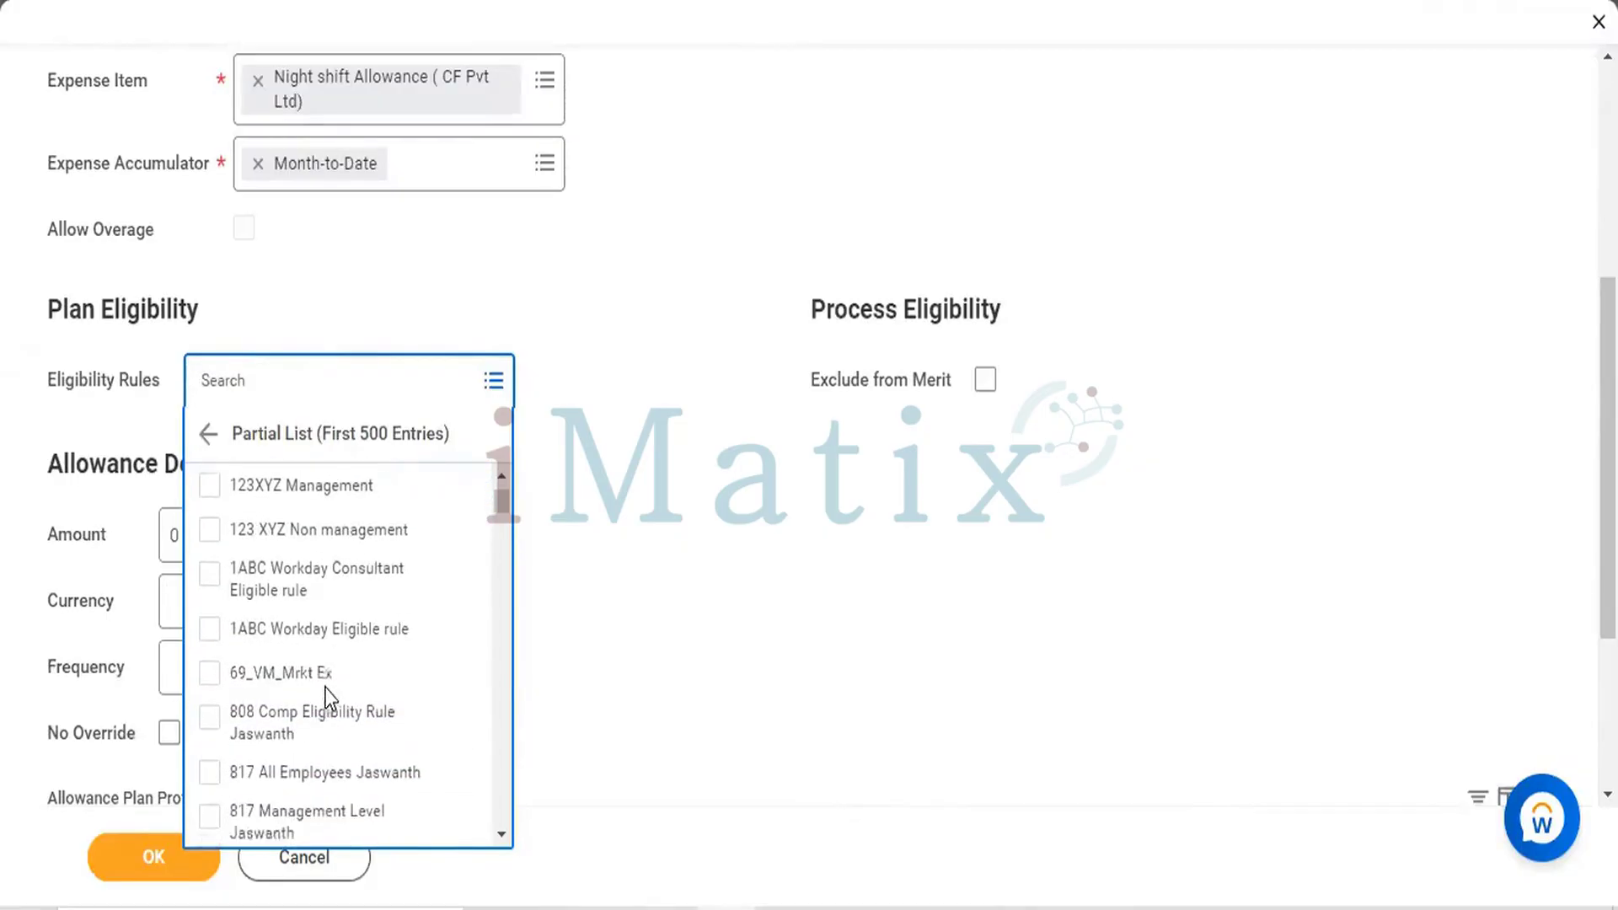
pyautogui.click(207, 701)
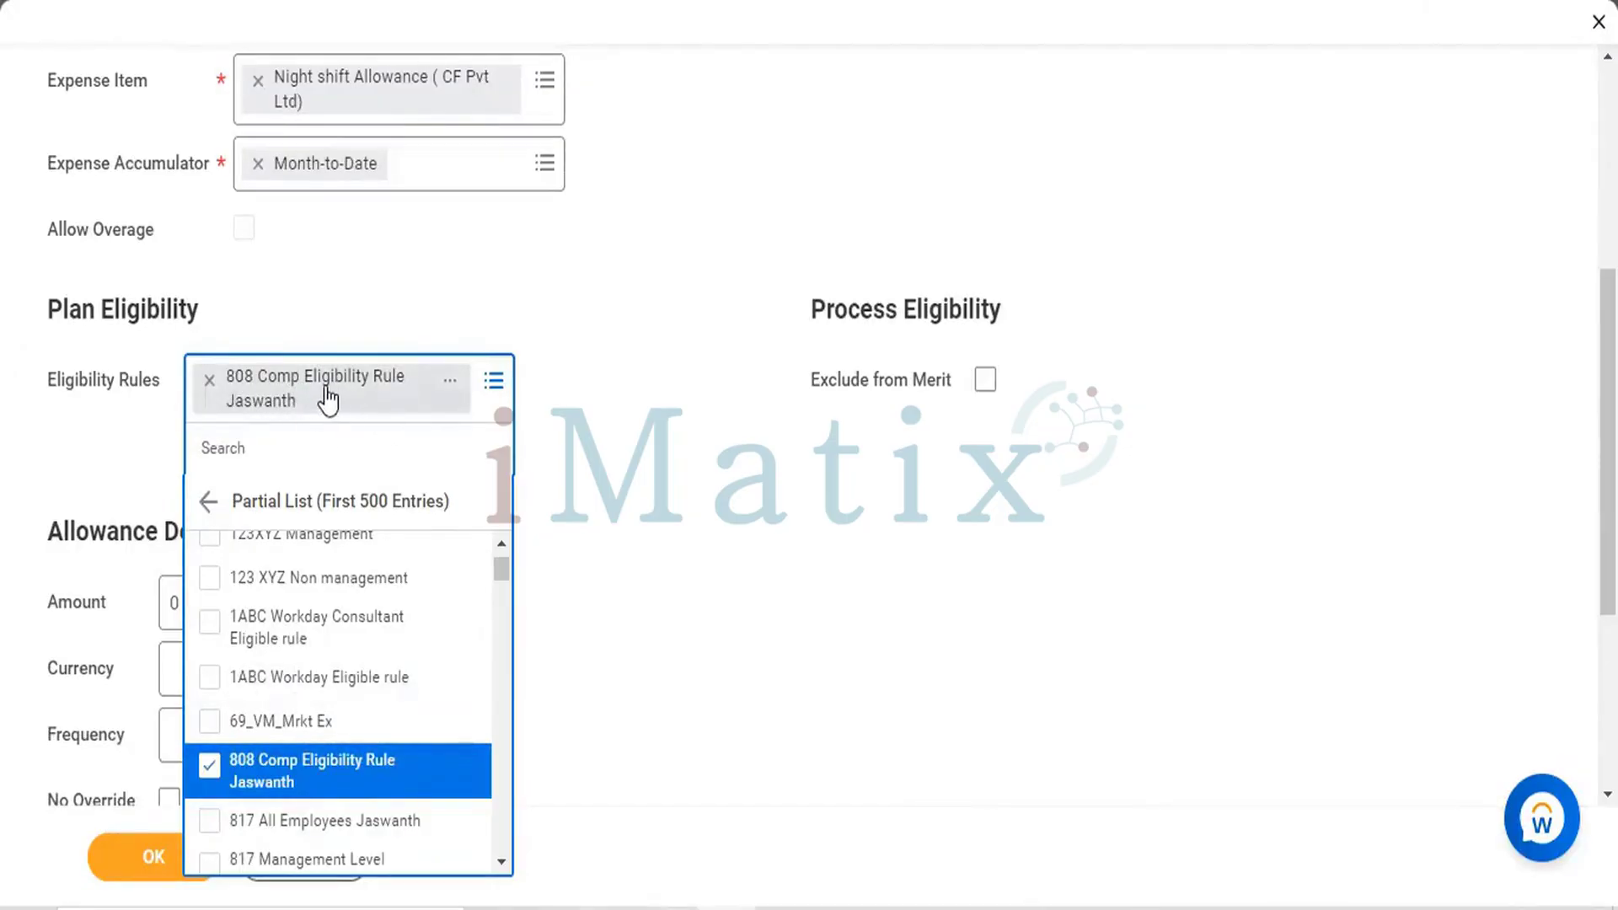
pyautogui.click(658, 526)
# Set the allowance defaults to an amount of 8000, currency INR and Monthly frequency, and enable No Override.
pyautogui.scroll(-3, 655, 528)
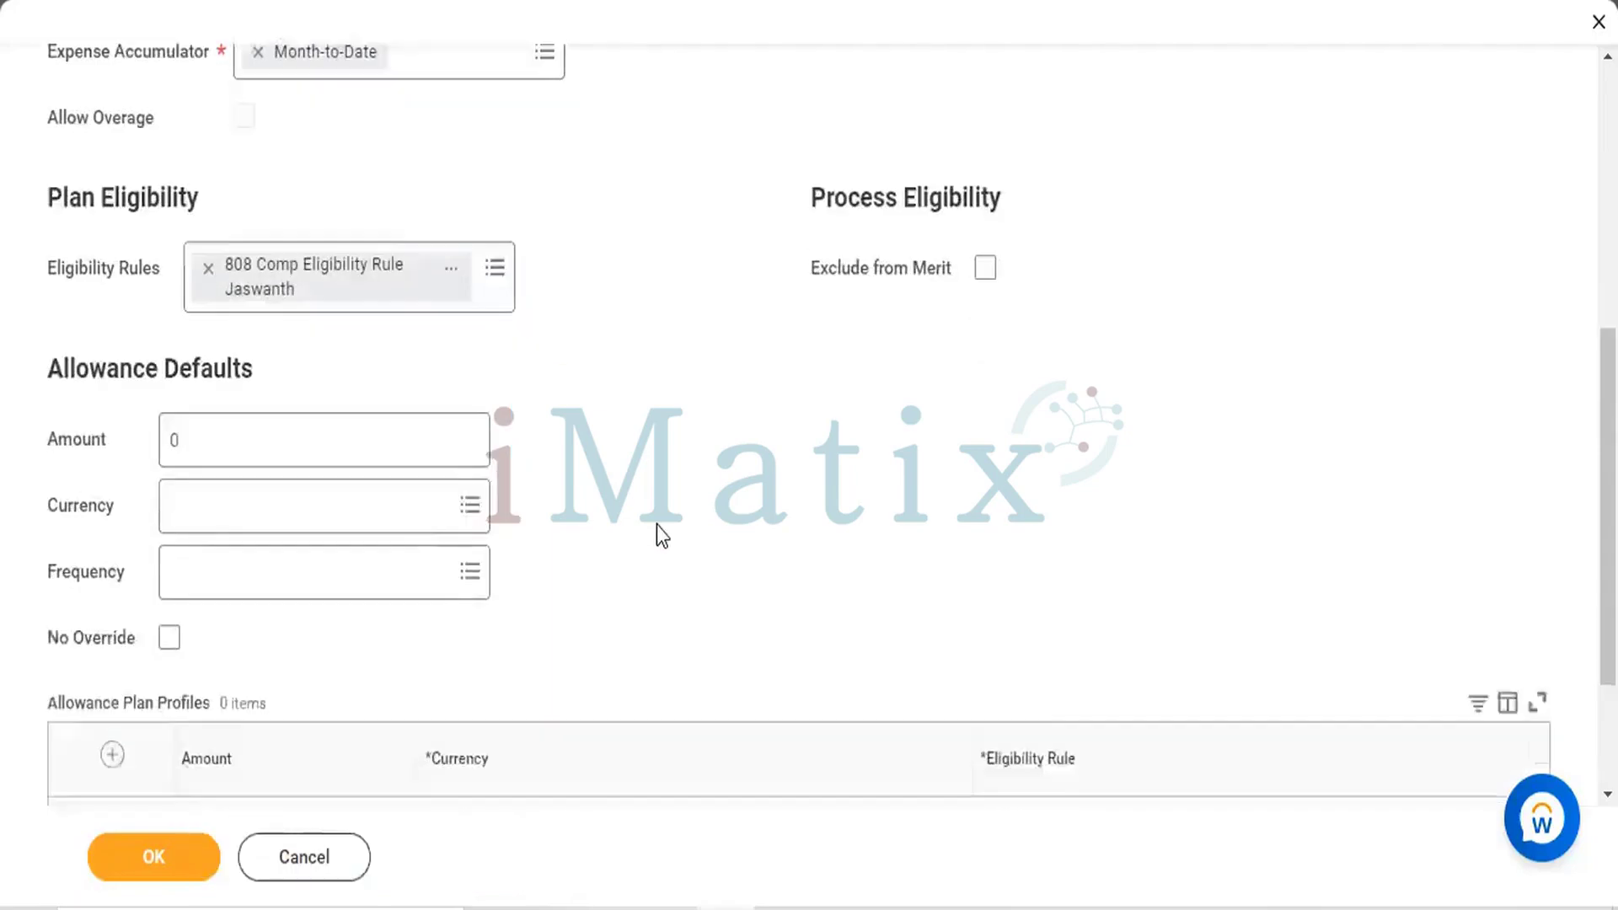
pyautogui.click(272, 424)
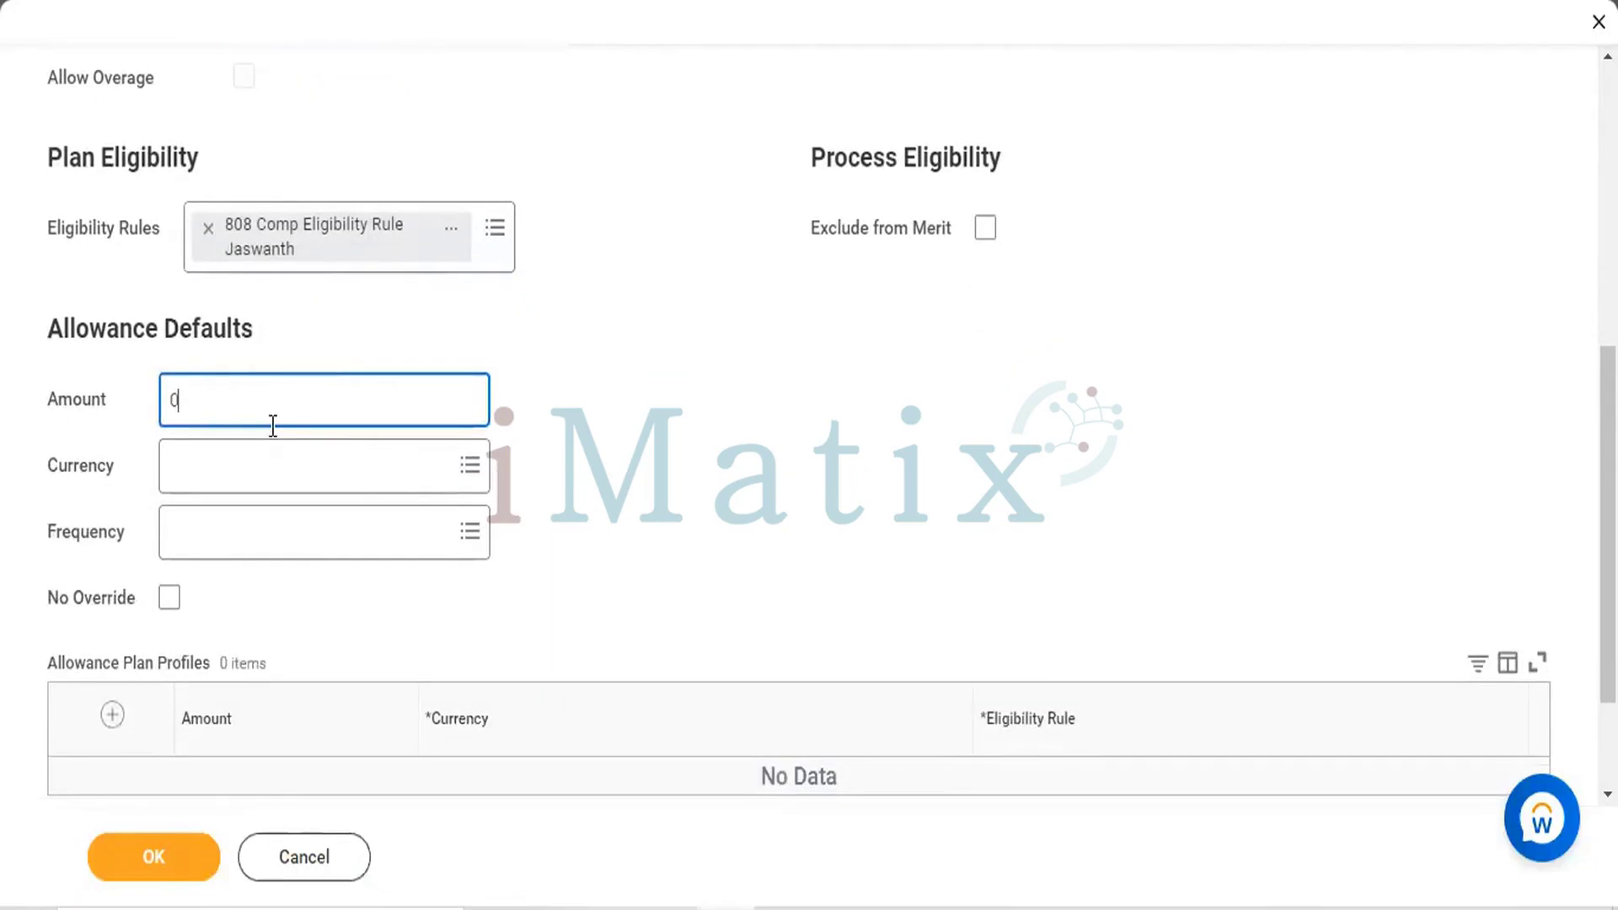
pyautogui.press('BackSpace')
pyautogui.write('8000')
pyautogui.click(286, 469)
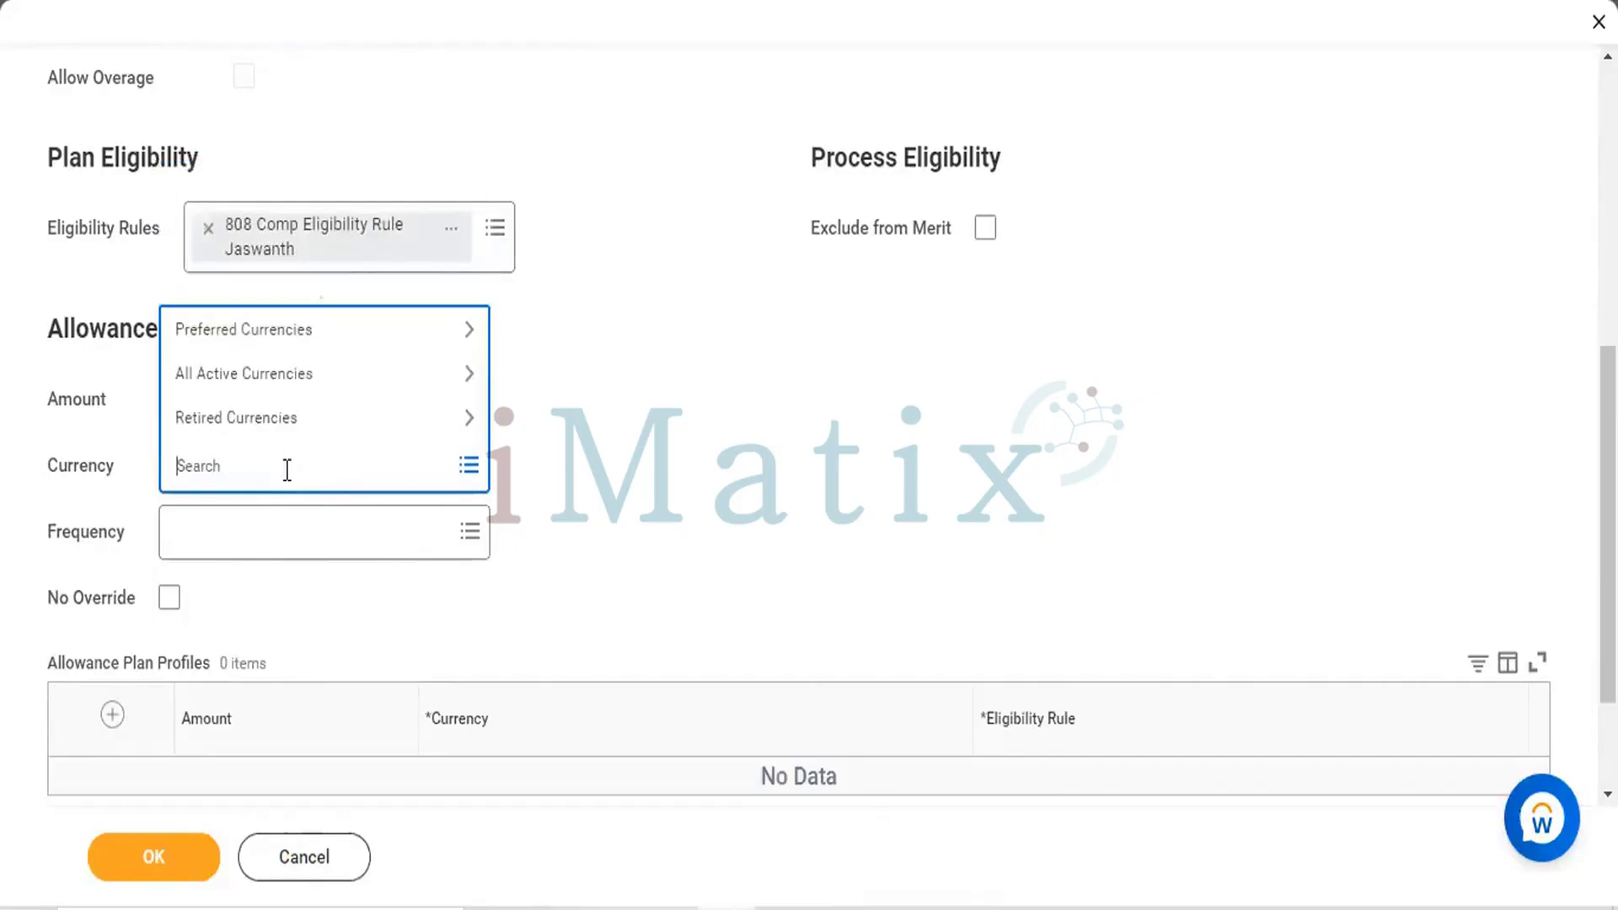
pyautogui.write('INR')
pyautogui.press('Return')
pyautogui.click(306, 525)
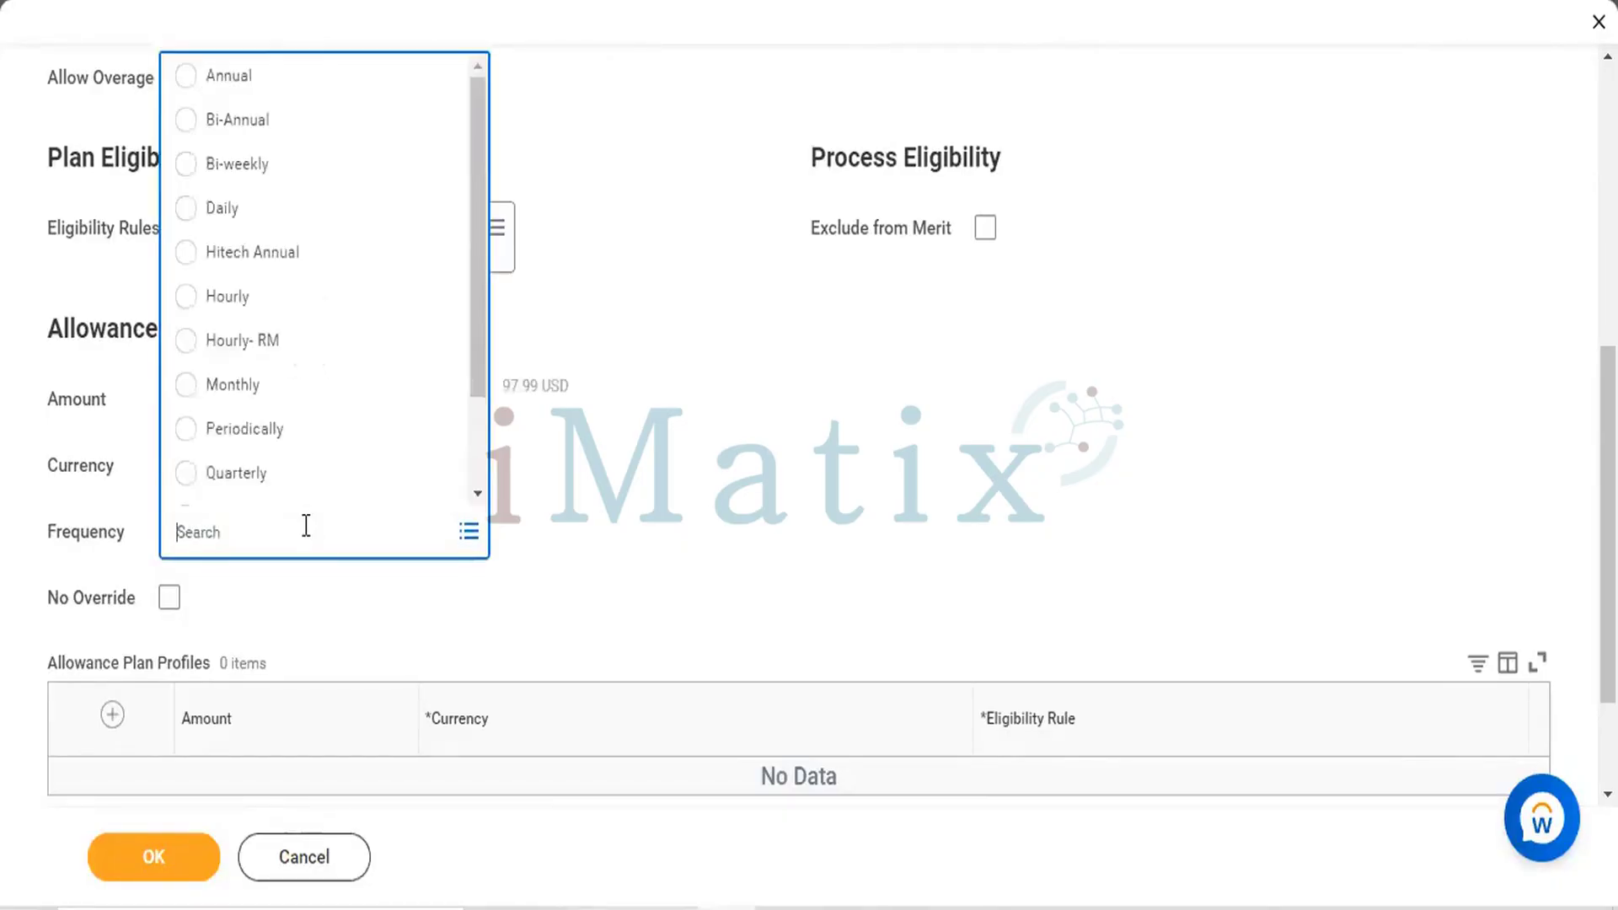
pyautogui.click(188, 388)
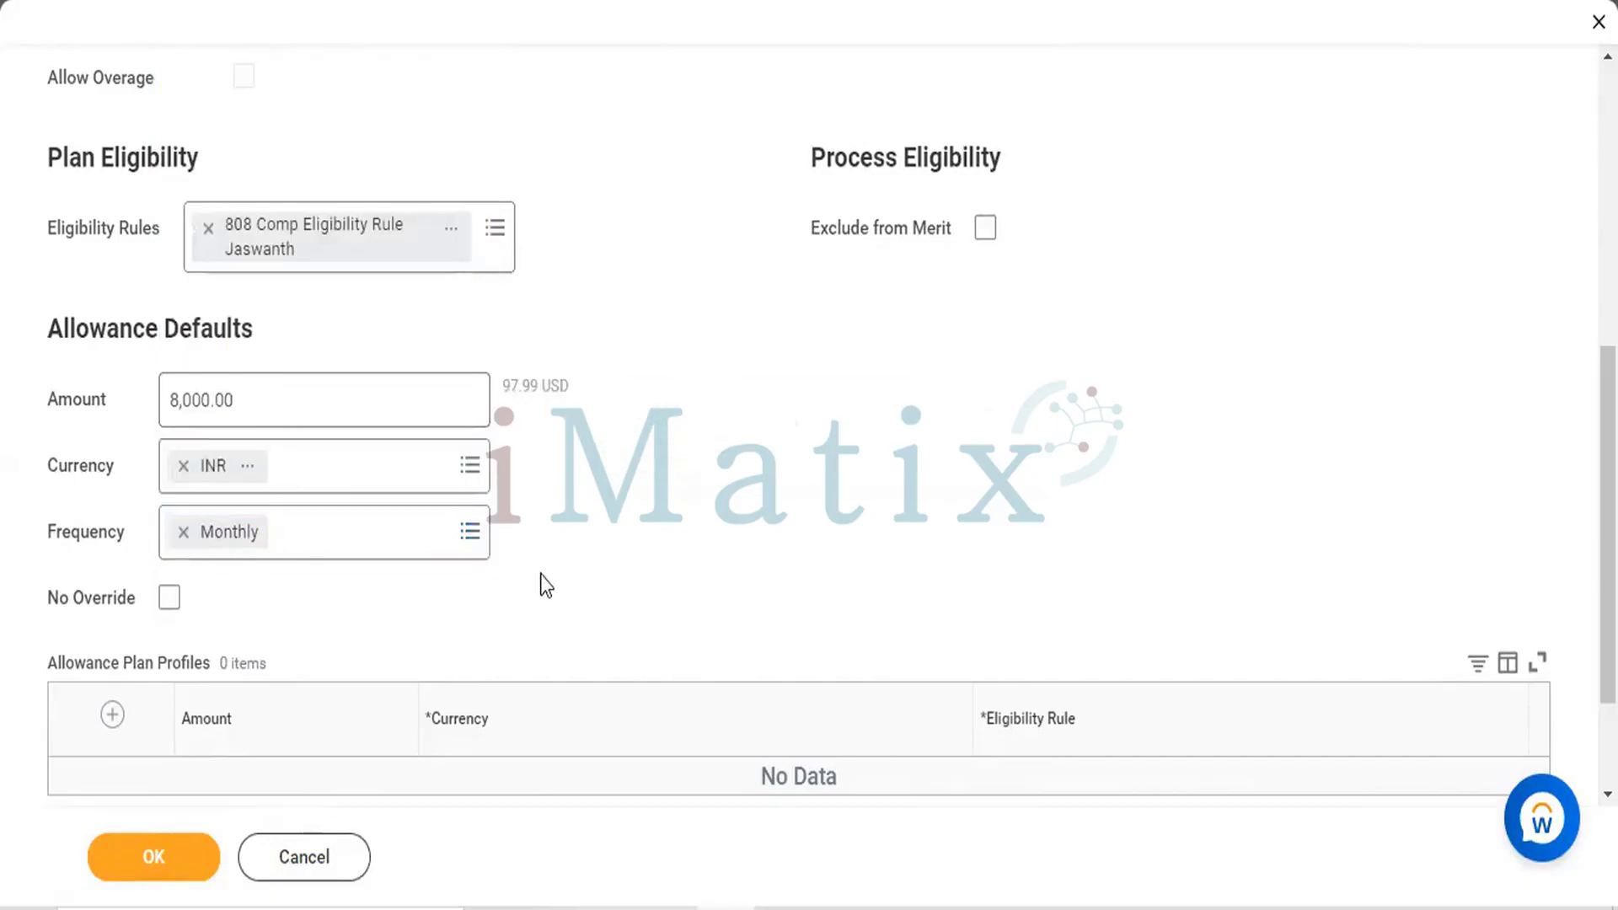
pyautogui.click(169, 597)
# Enable Apply FTE% in the plan's allowance defaults and Exclude from Merit under Process Eligibility.
pyautogui.scroll(-2, 568, 554)
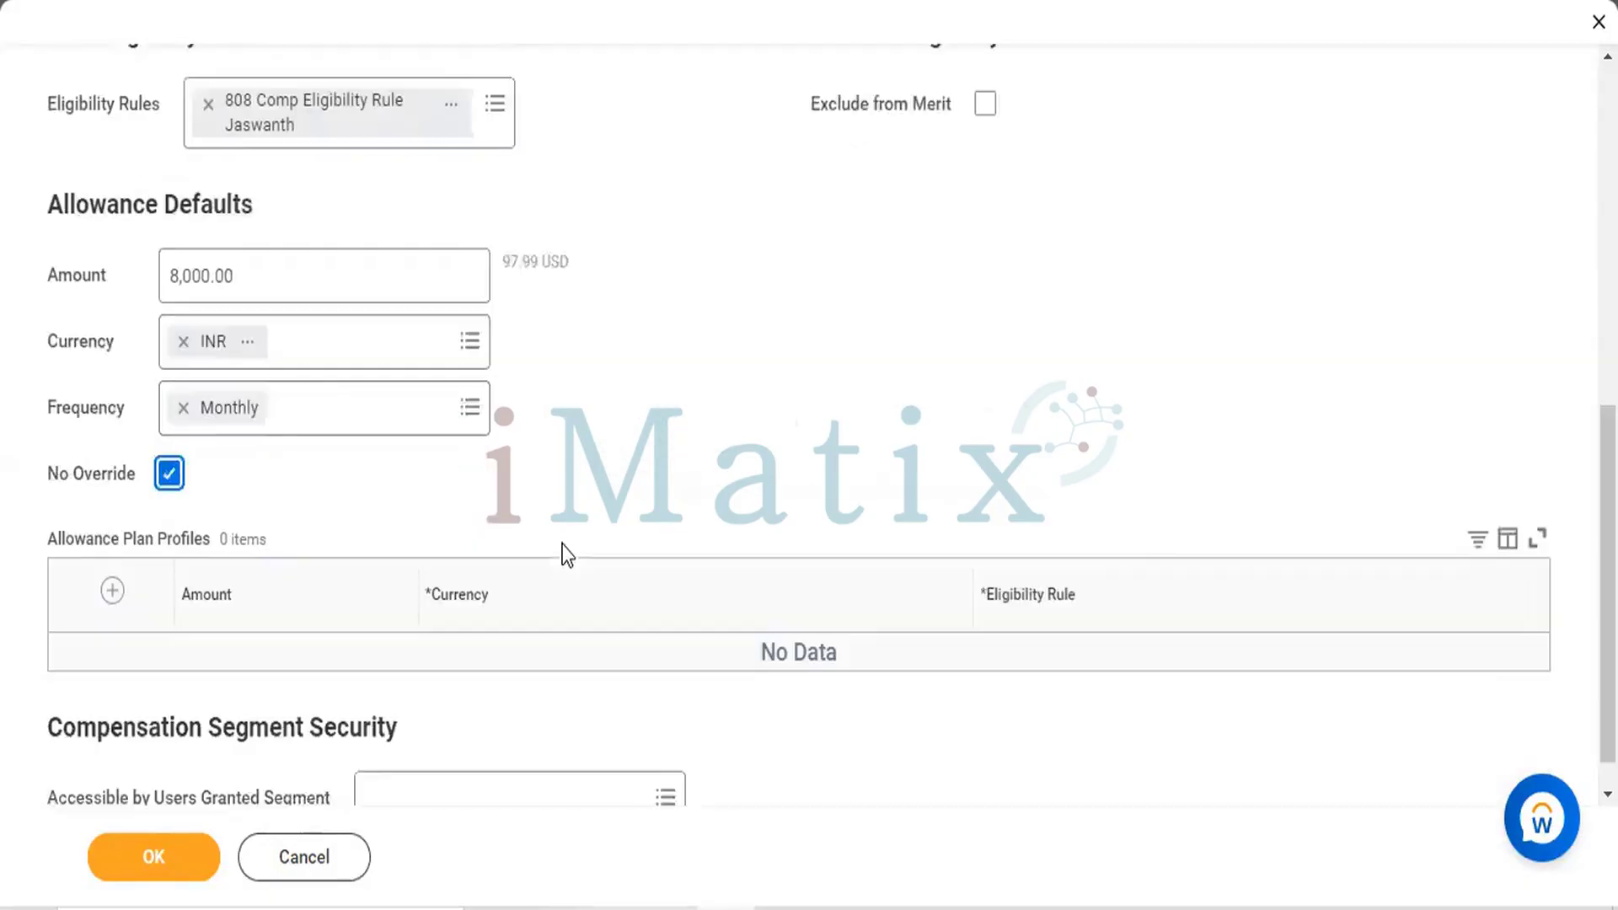
pyautogui.scroll(-1, 562, 554)
pyautogui.scroll(10, 767, 337)
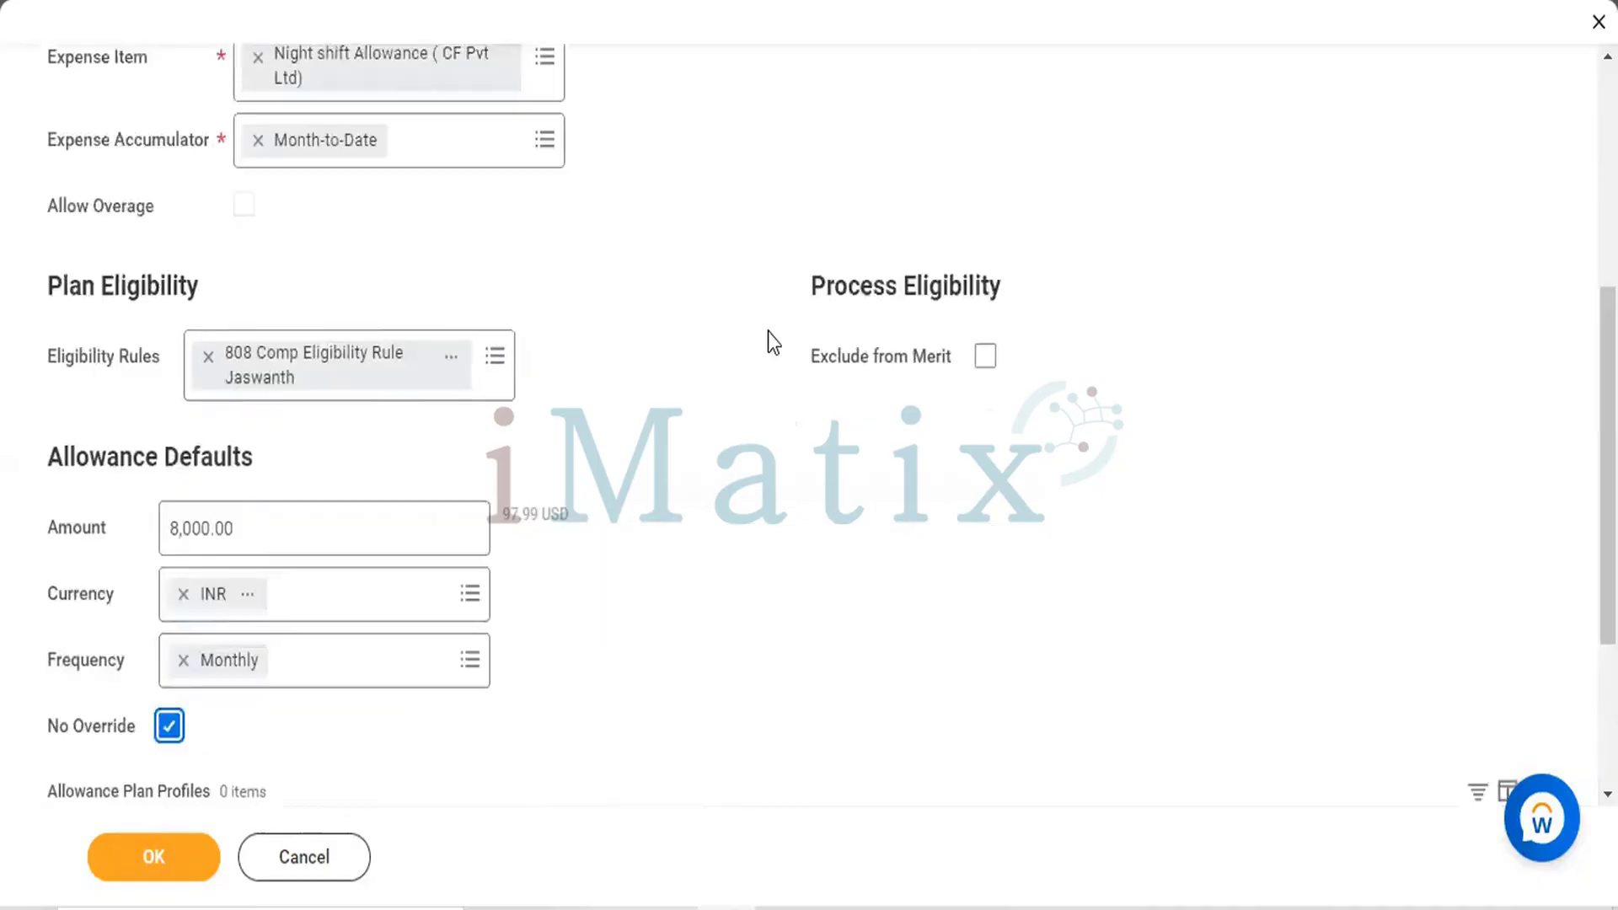
pyautogui.click(931, 253)
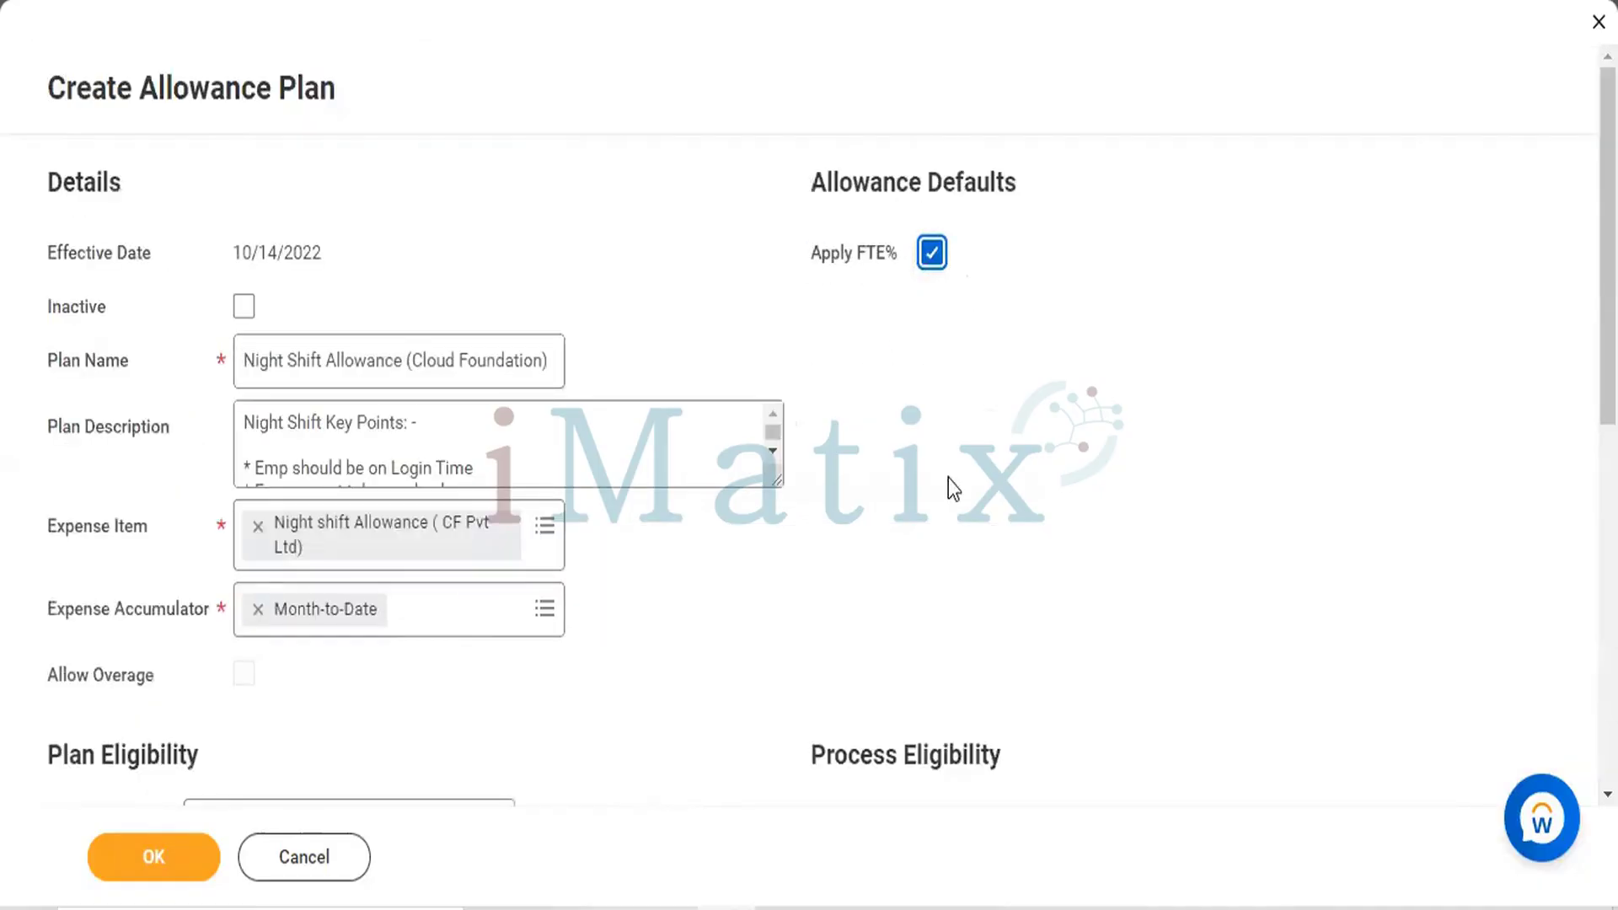
pyautogui.scroll(-5, 947, 478)
pyautogui.click(986, 358)
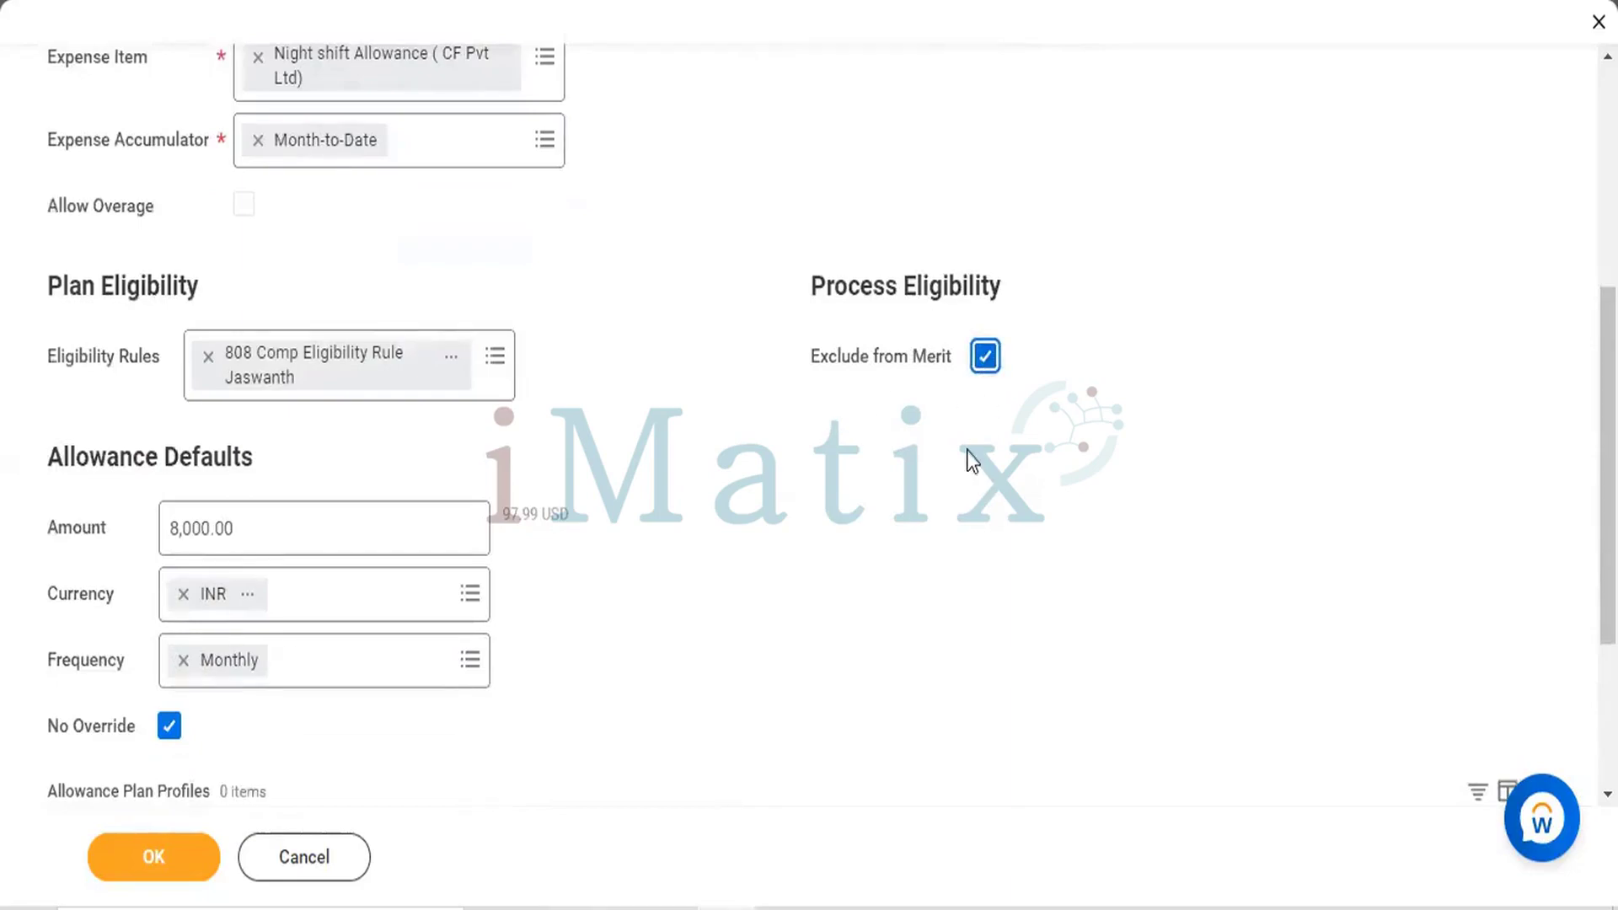
# Add an allowance plan profile with an amount of 8000 in INR.
pyautogui.scroll(-3, 972, 462)
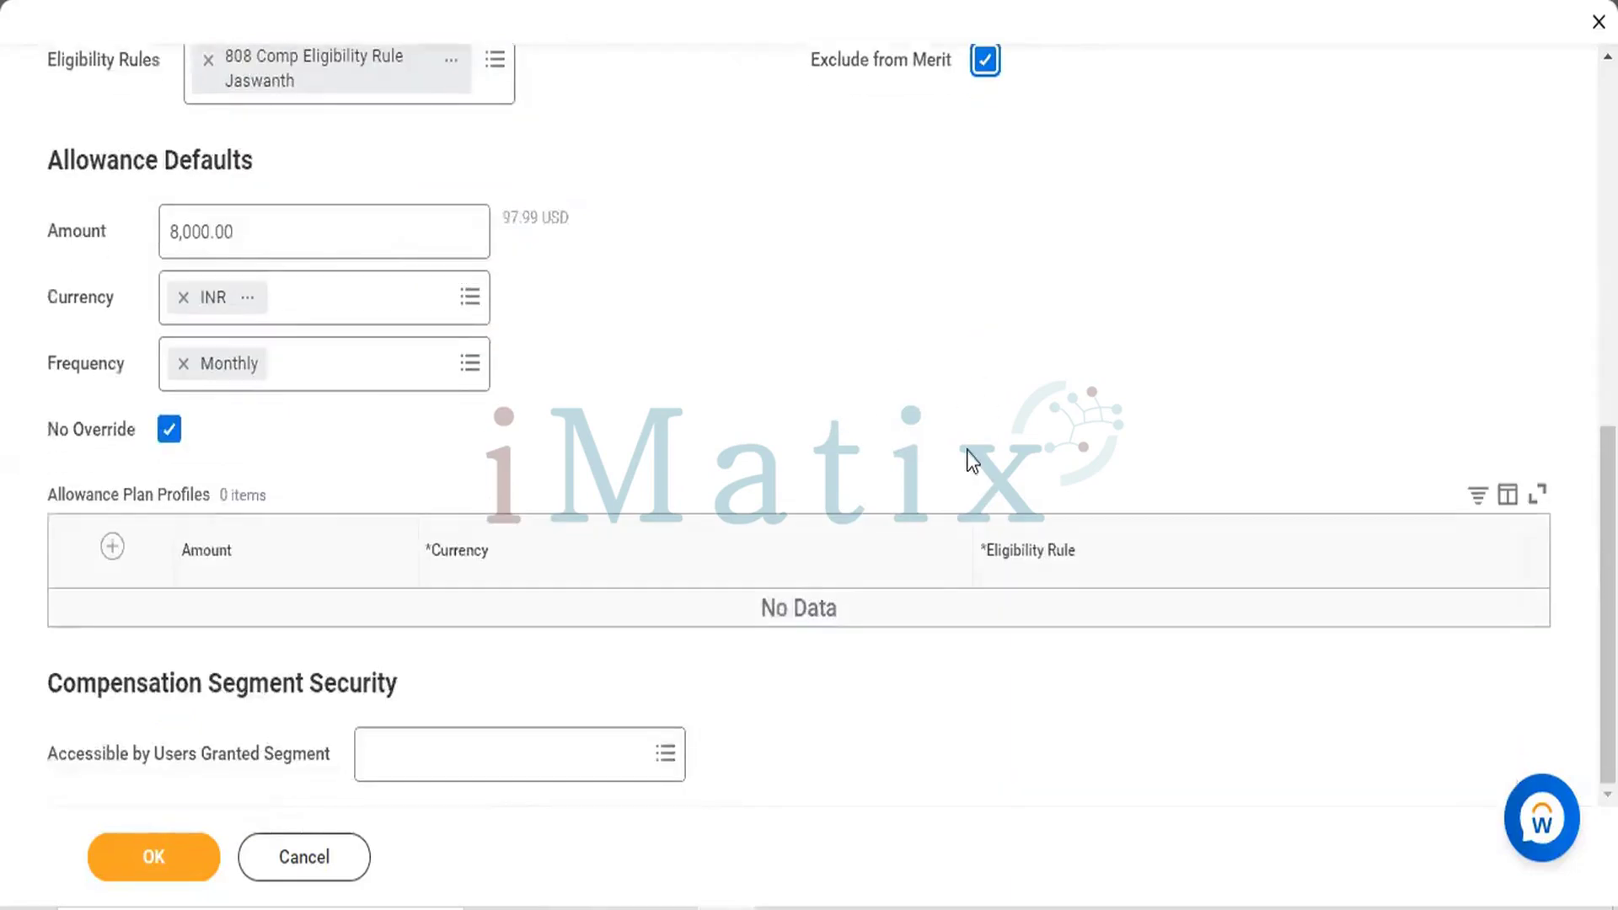
pyautogui.click(109, 552)
pyautogui.click(338, 634)
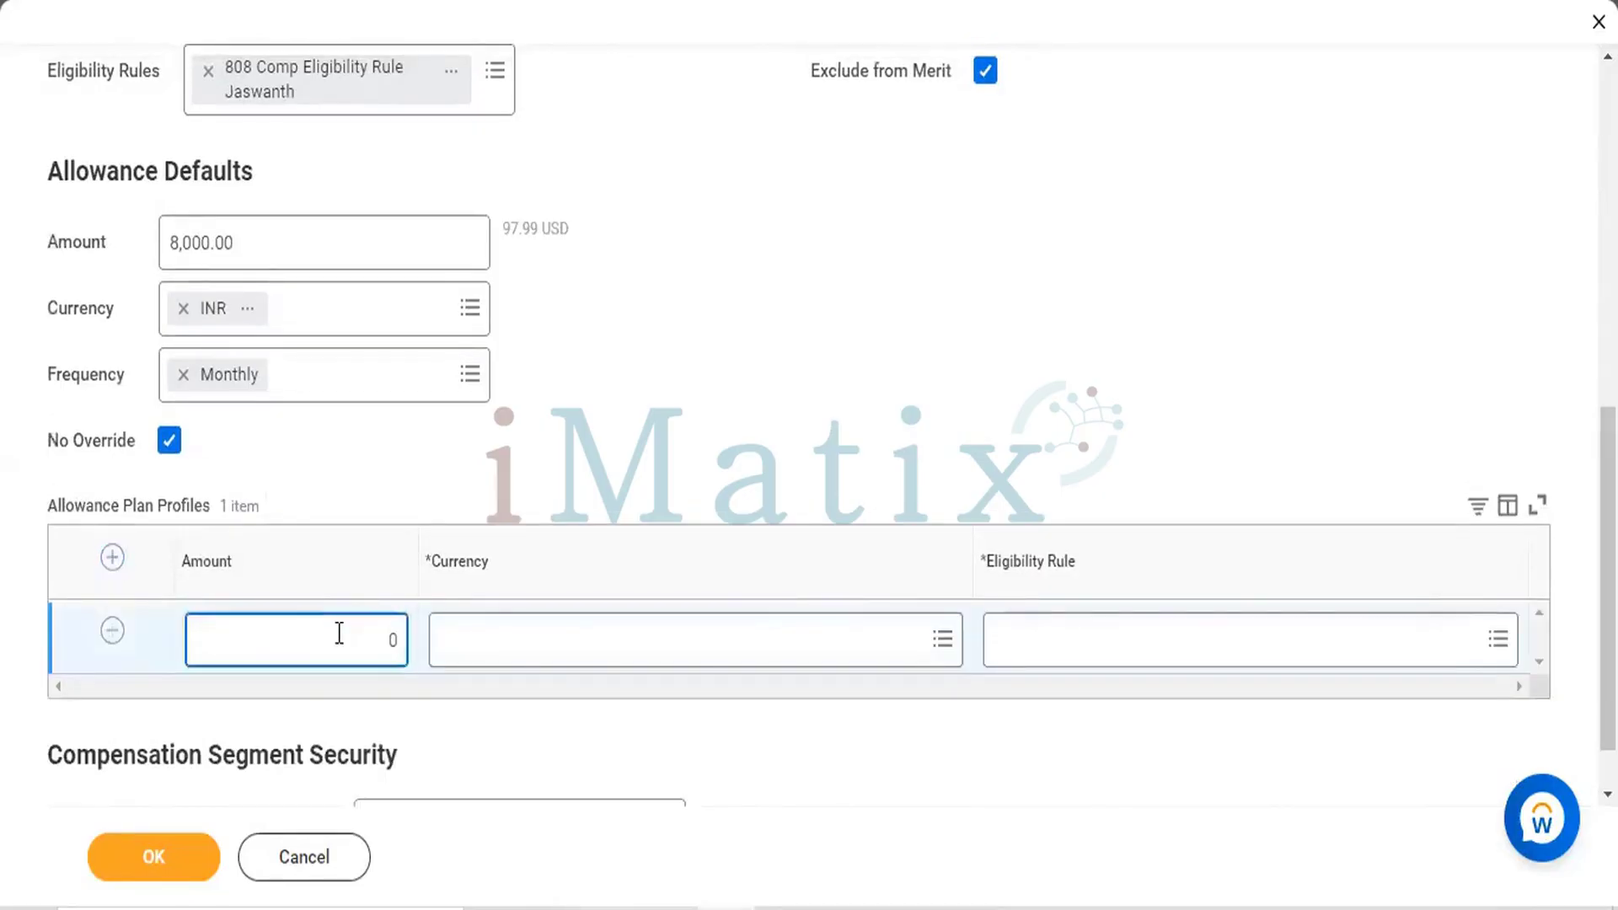
pyautogui.write('800')
pyautogui.press('BackSpace')
pyautogui.press('BackSpace')
pyautogui.write('000')
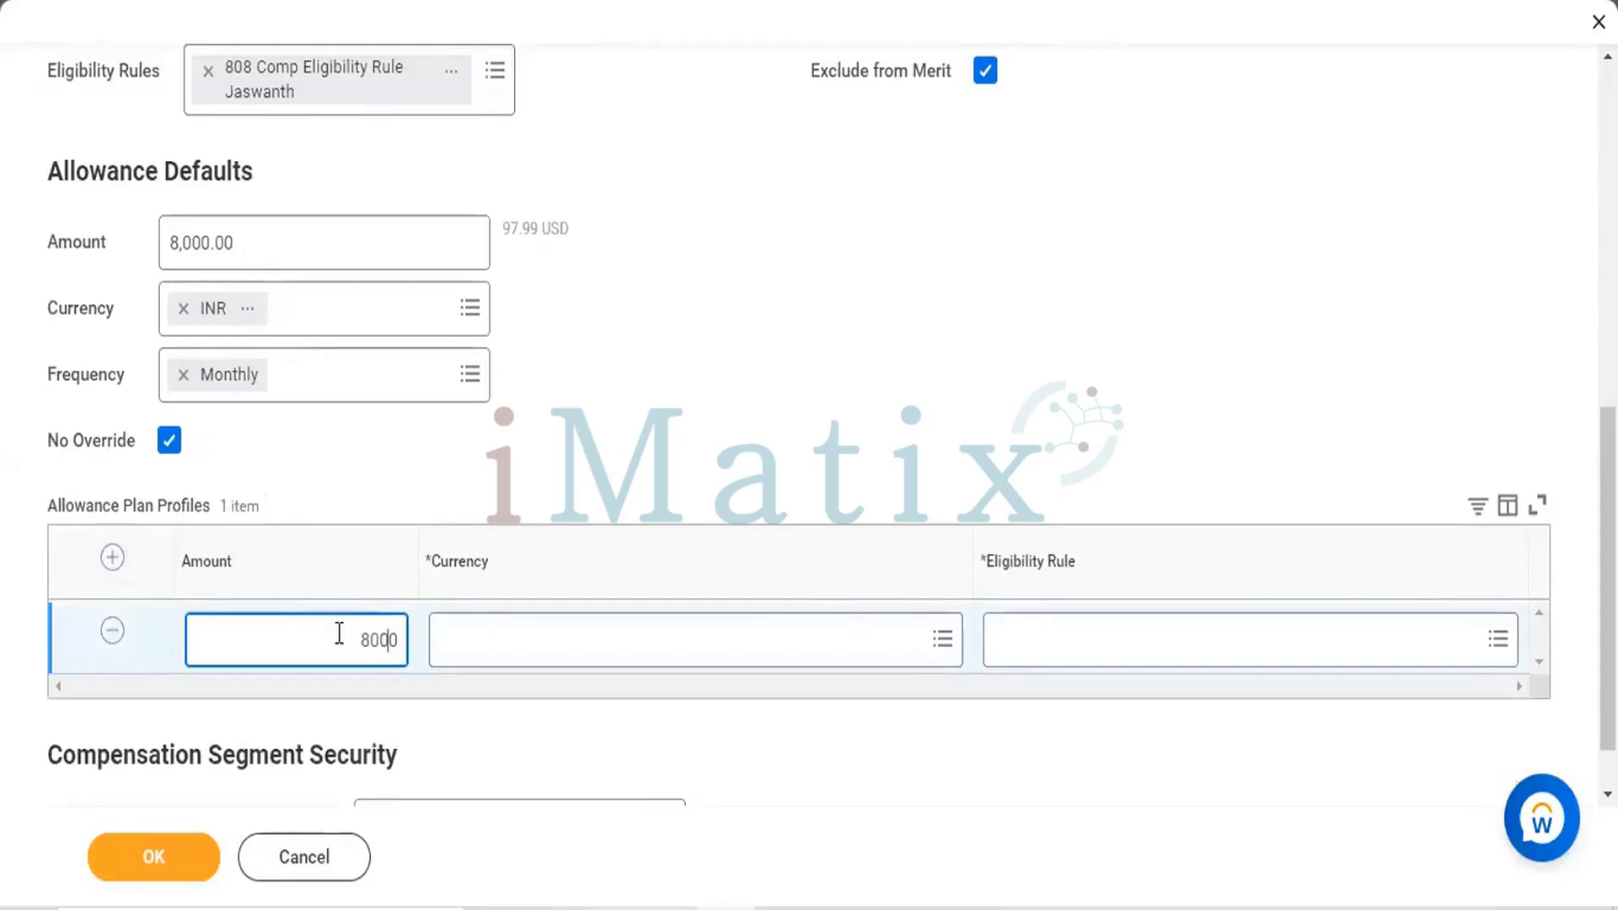
pyautogui.click(723, 638)
pyautogui.write('inr')
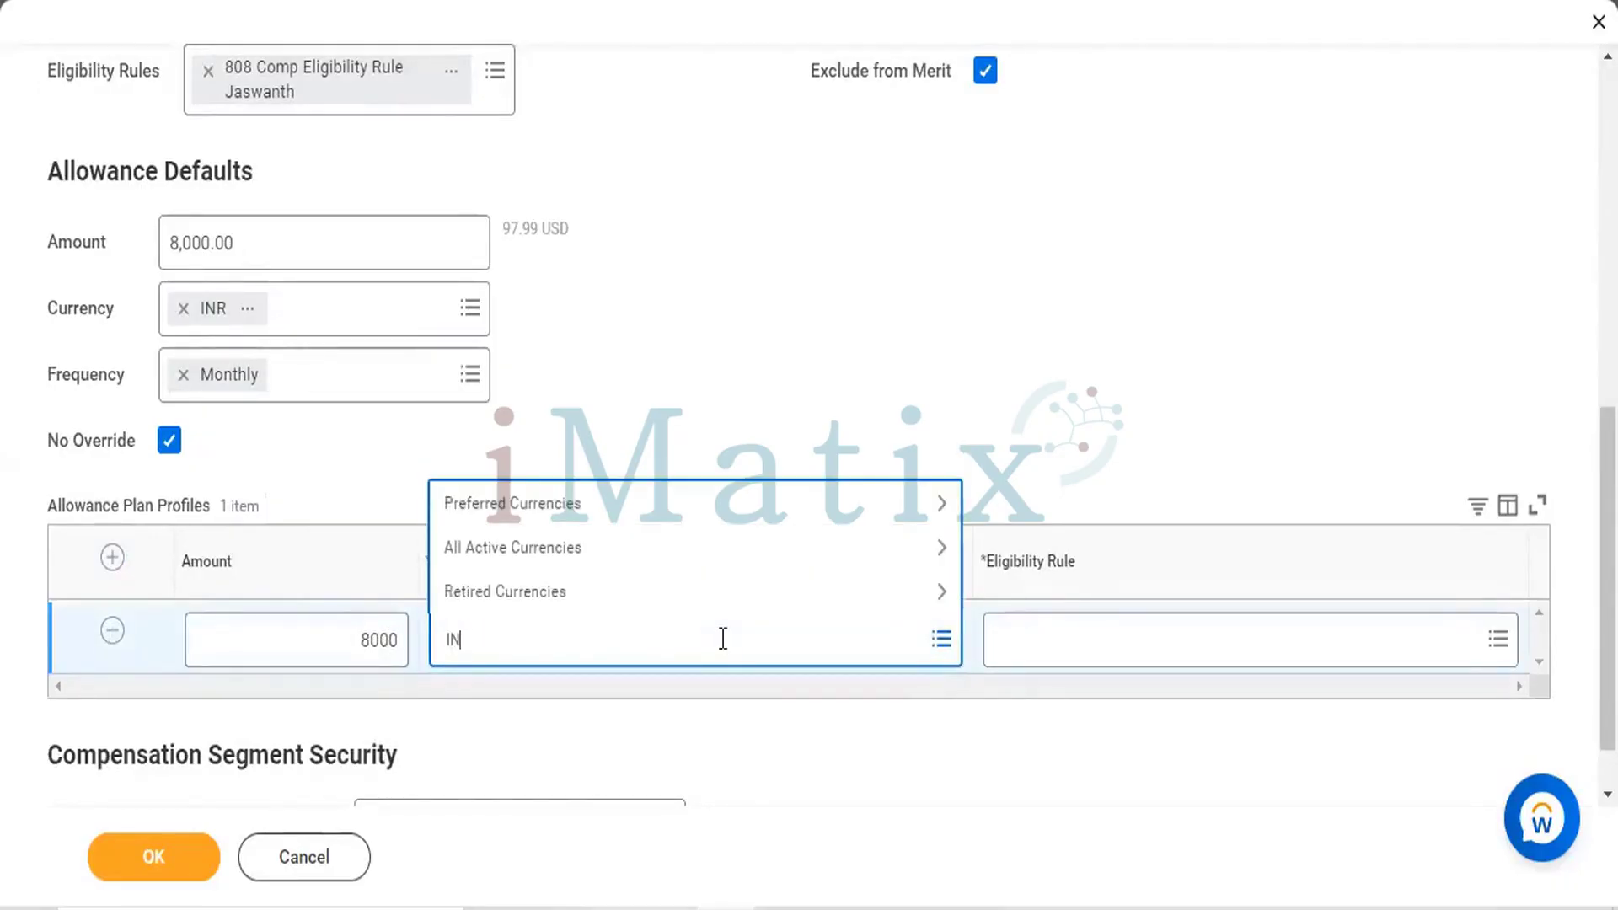
pyautogui.press('Return')
# Search the profile's eligibility rules for "Nigh" and assign Only for Evening or Night Shift Employees - InfoN.
pyautogui.click(1137, 635)
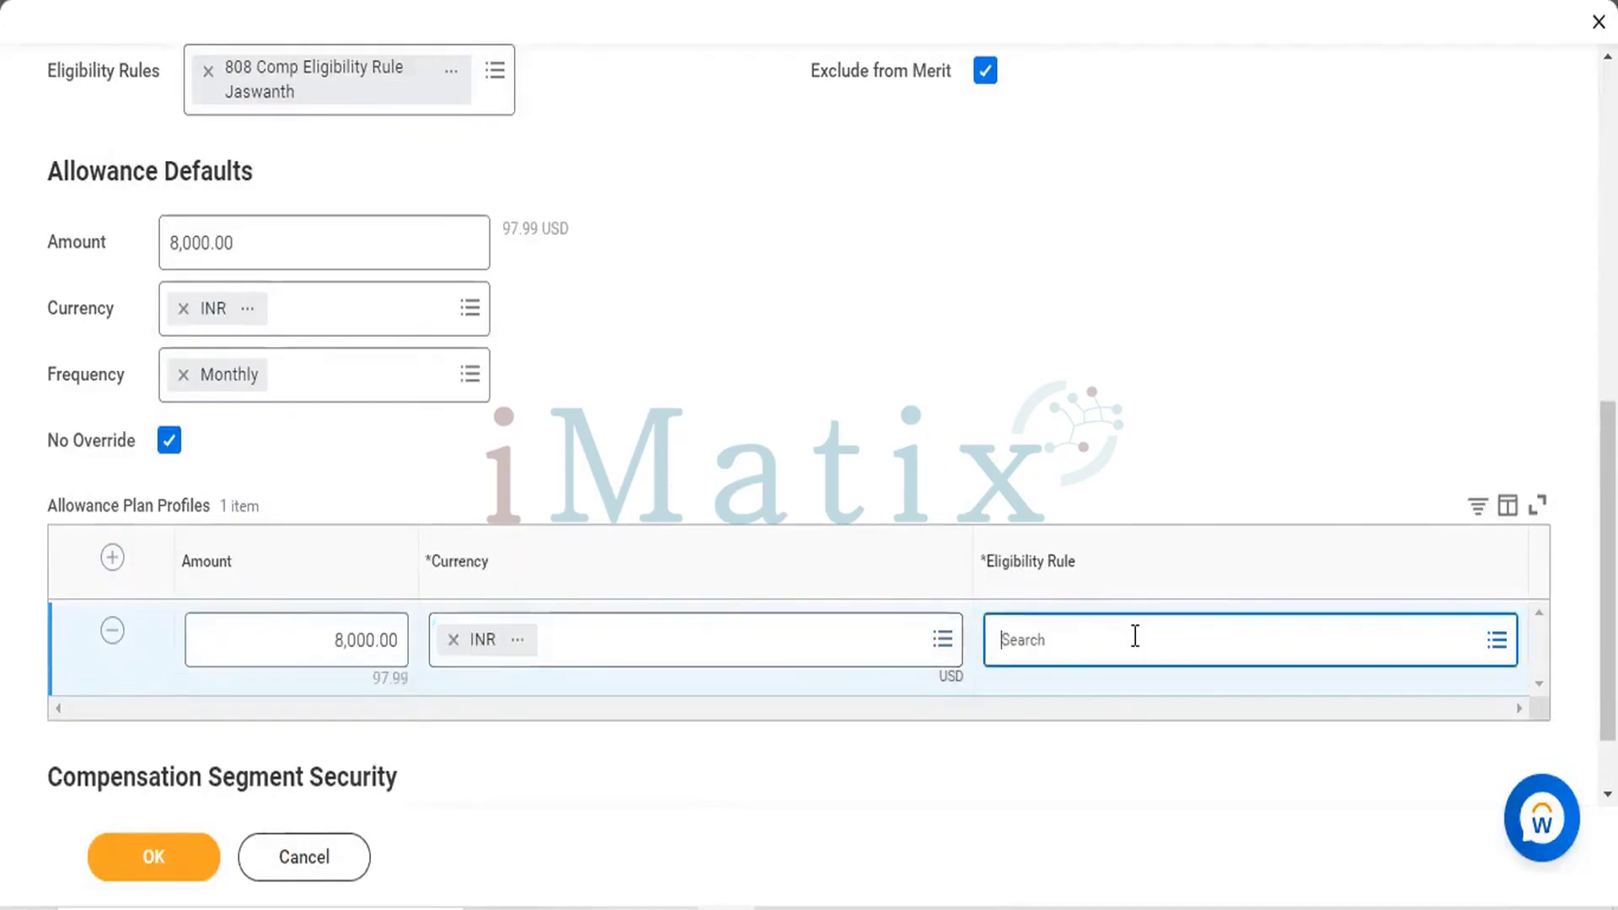
pyautogui.write('N')
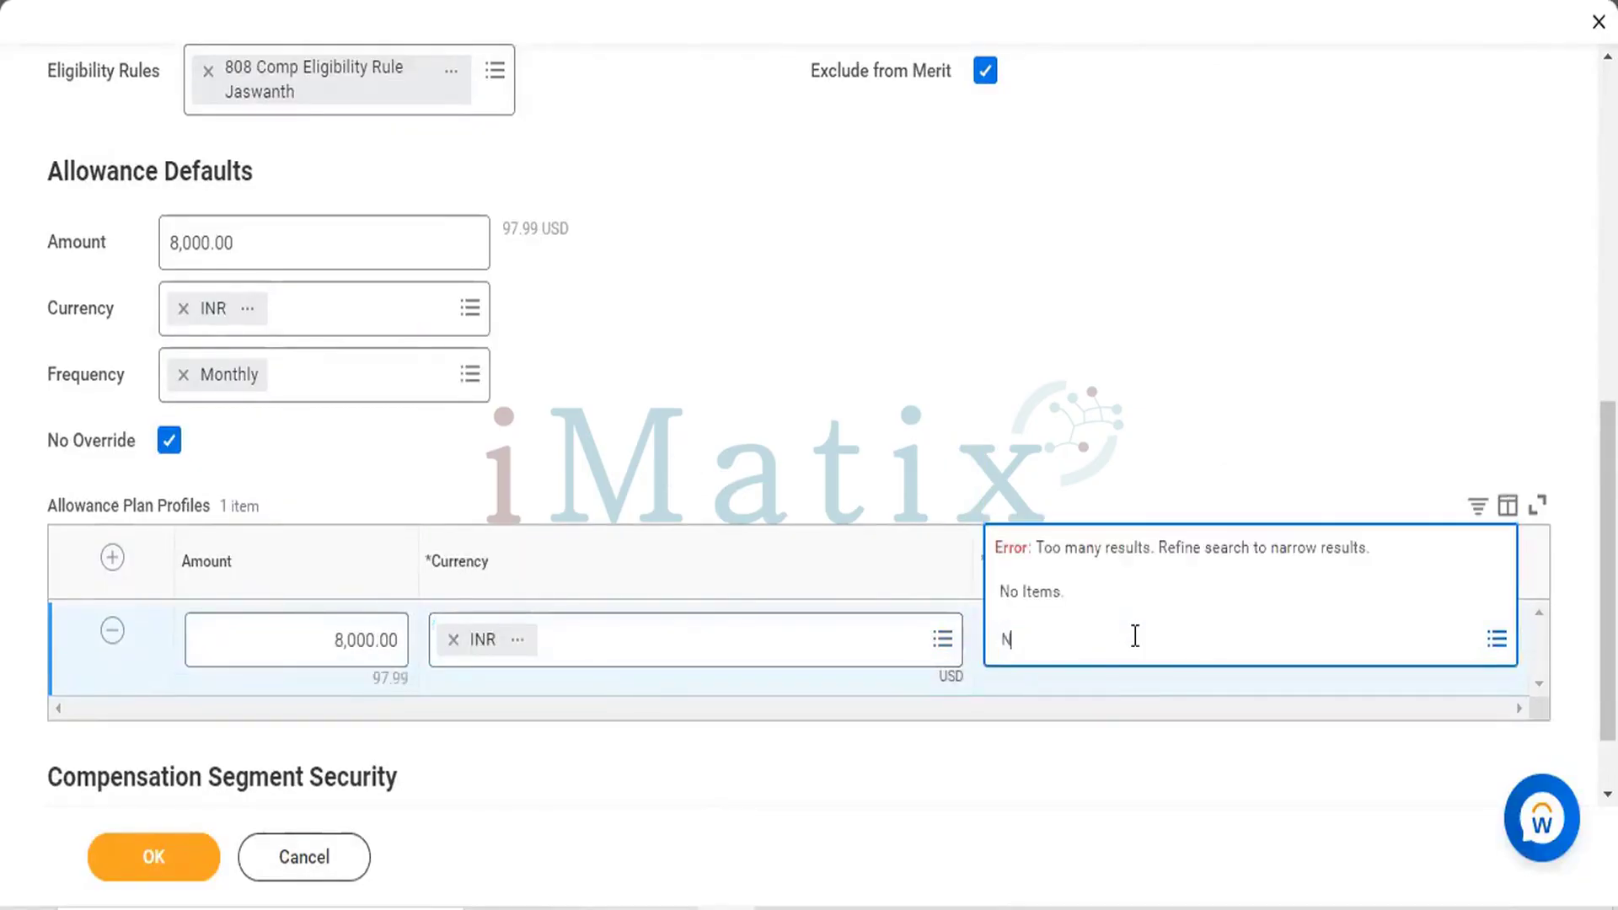
pyautogui.write('igh')
pyautogui.press('Return')
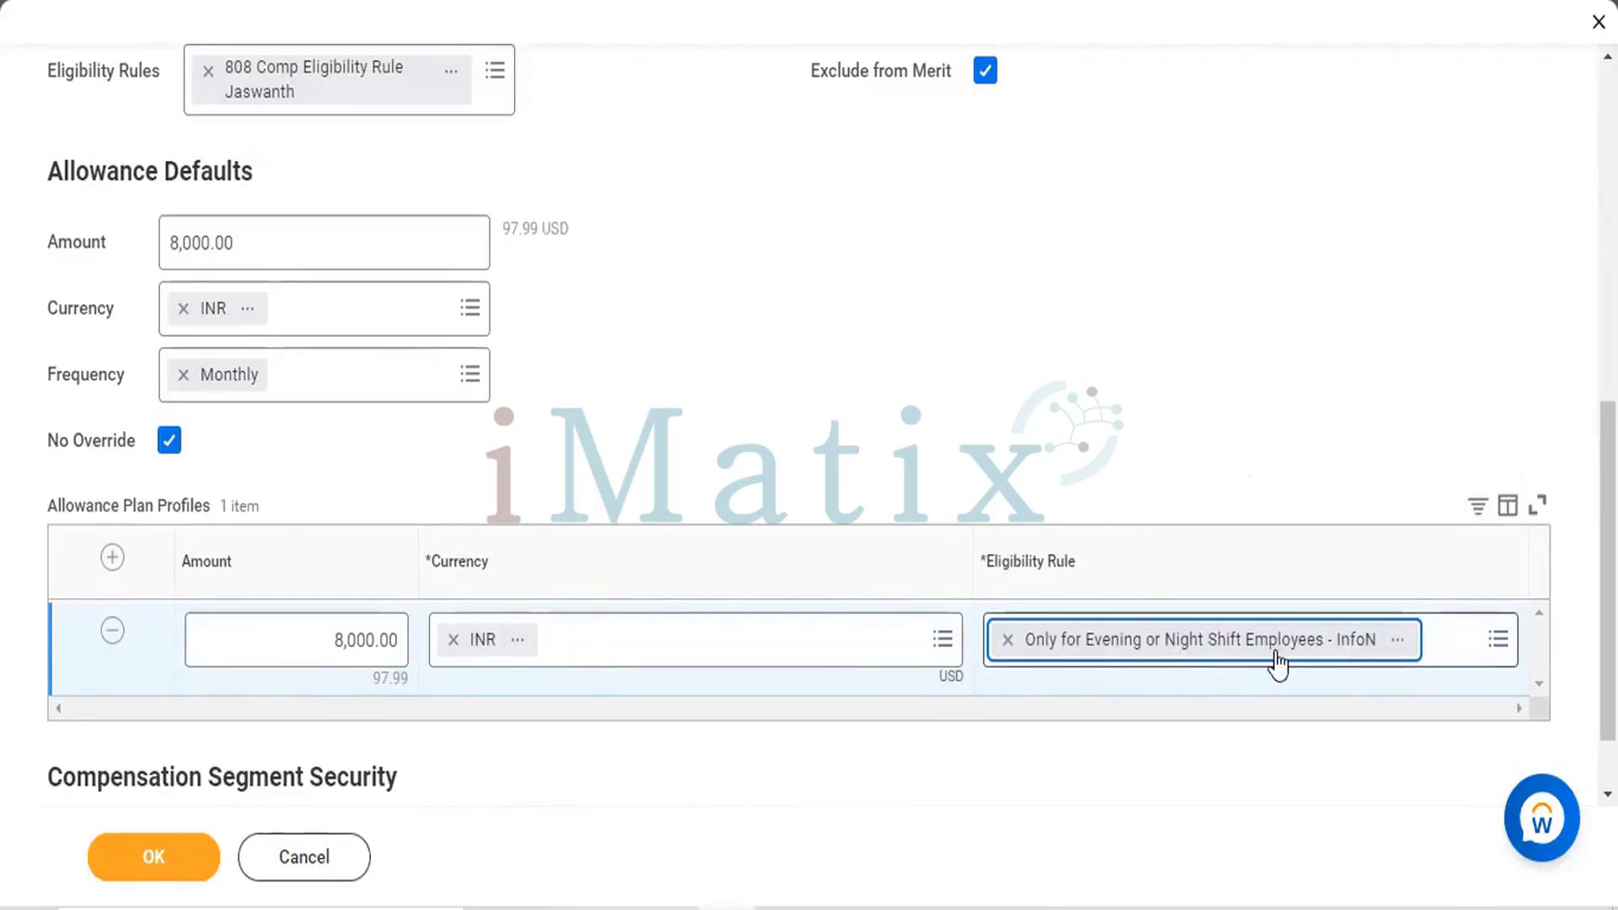
pyautogui.click(960, 335)
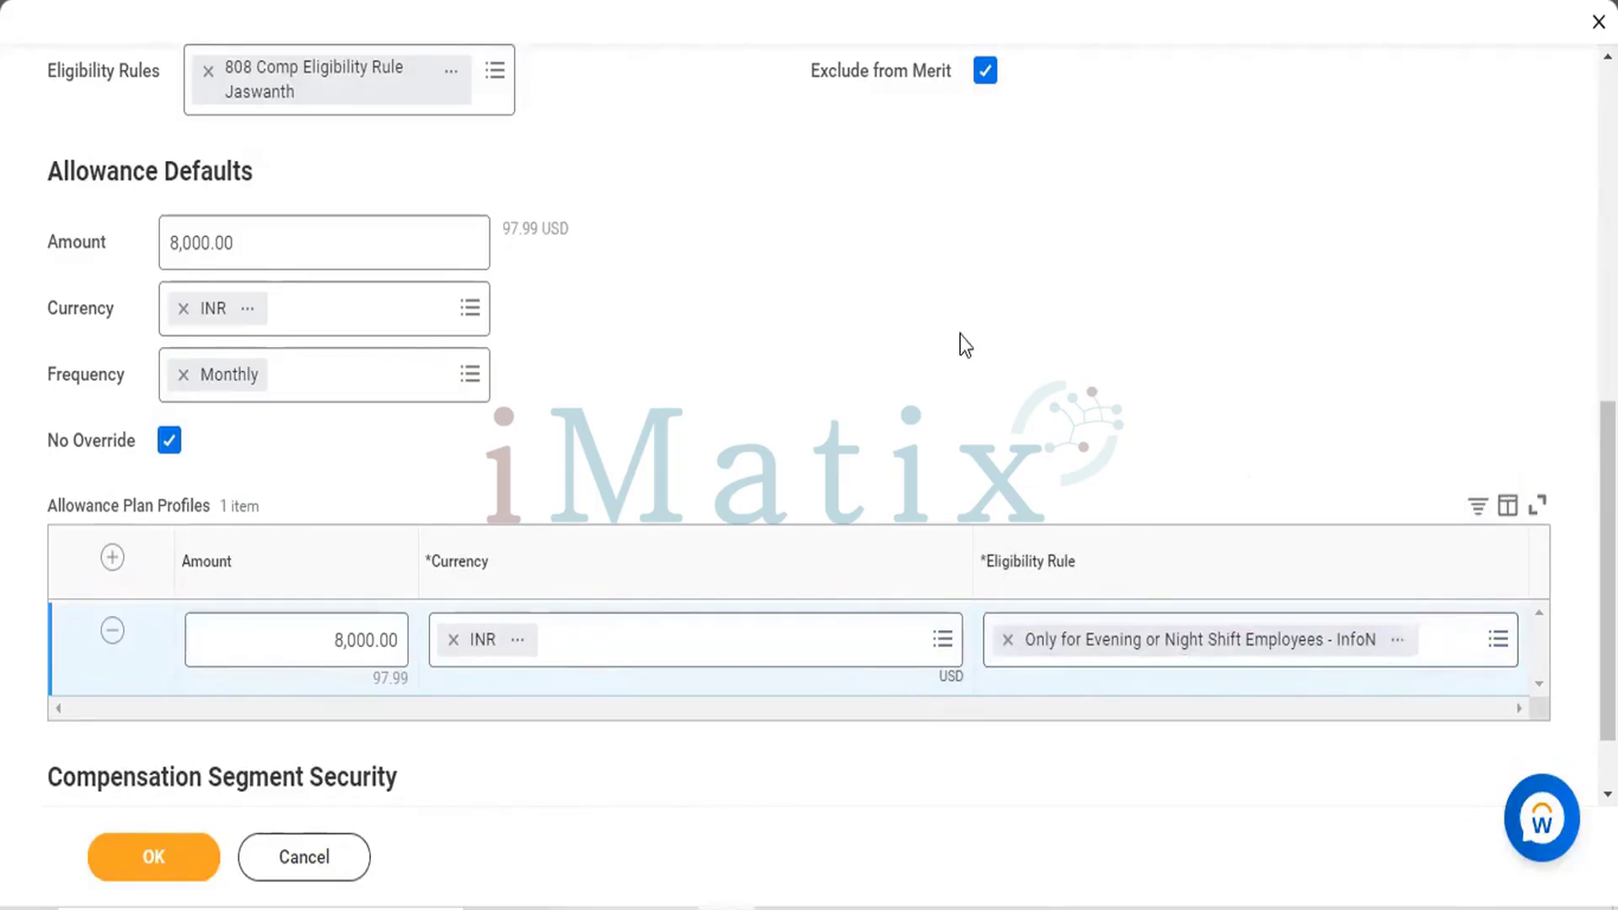
pyautogui.moveTo(959, 335); pyautogui.dragTo(841, 389)
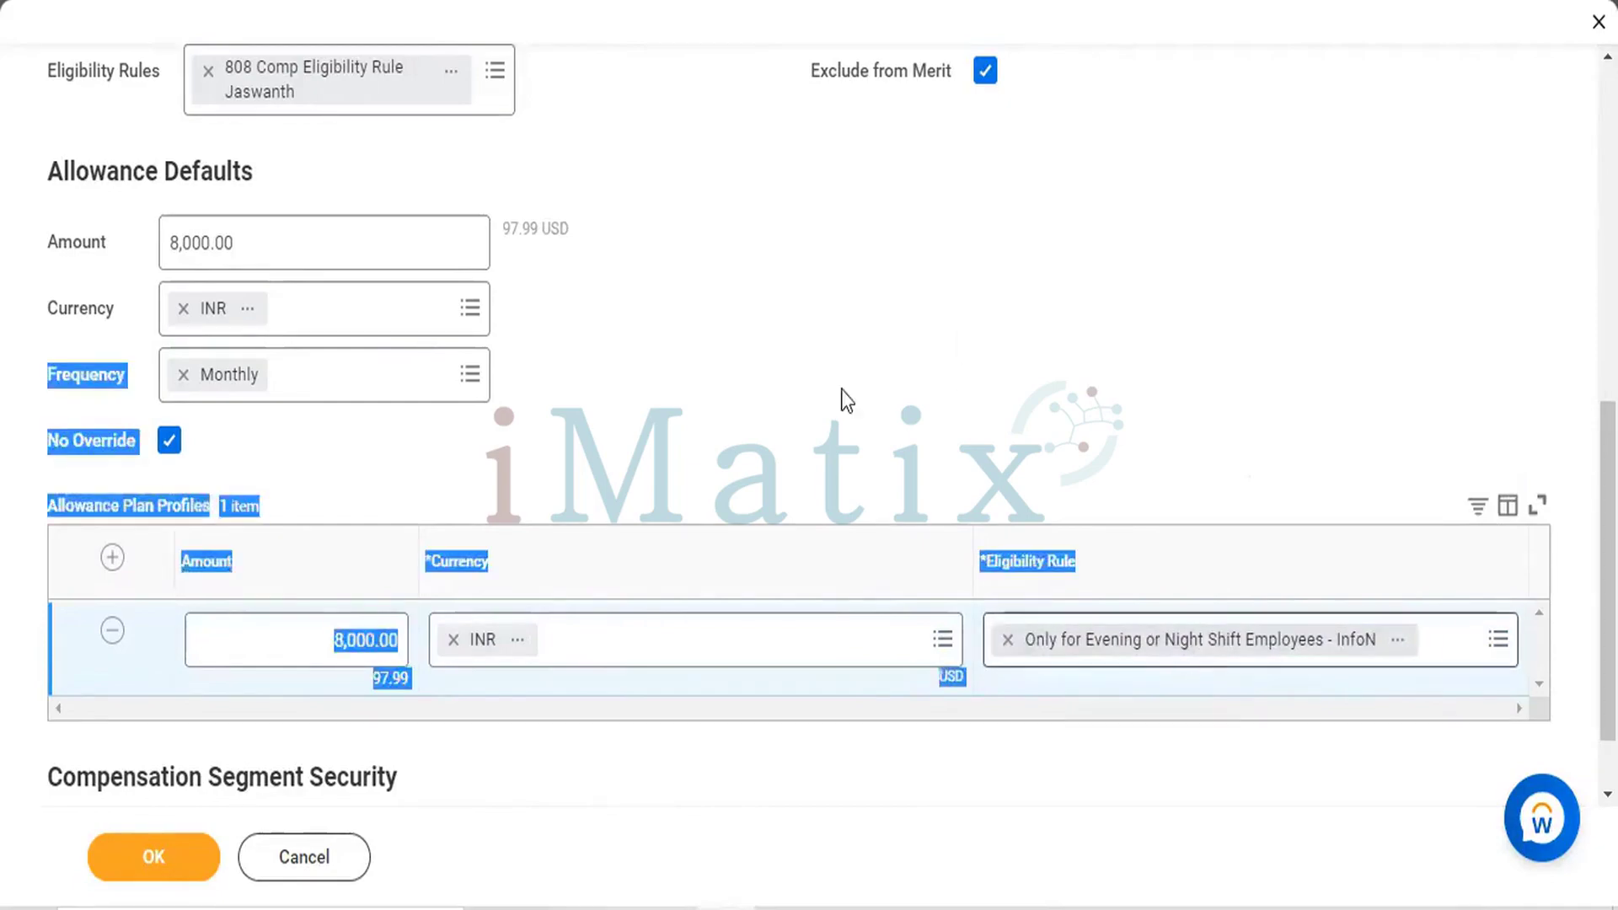
pyautogui.click(841, 389)
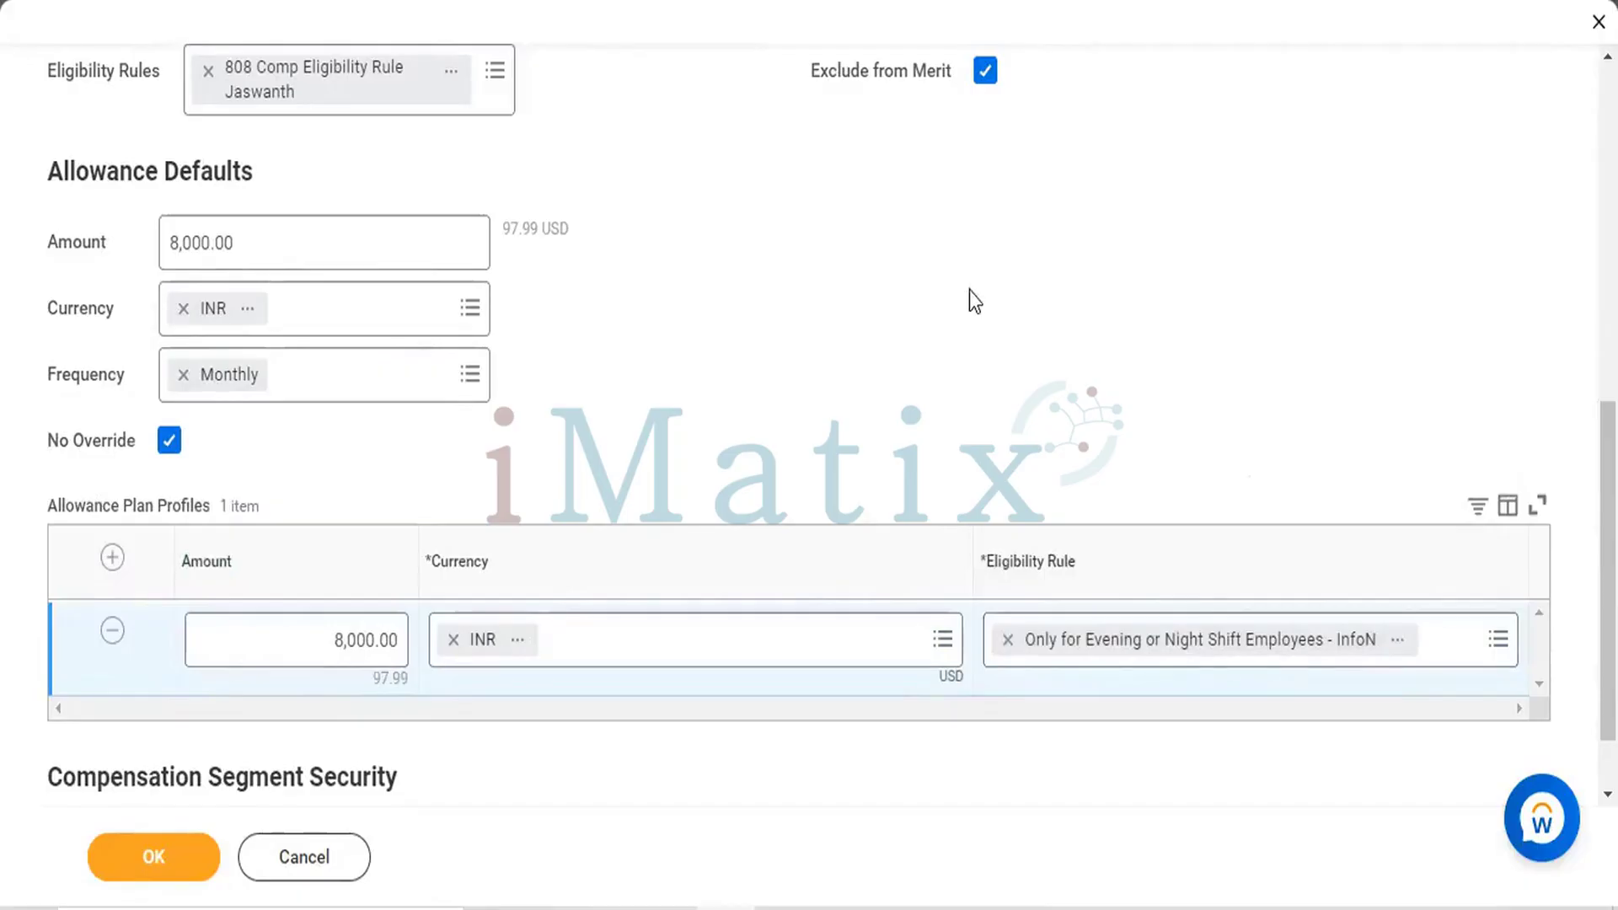
# Grant access to the plan through the Compensation Plan Access (Regional) security segment.
pyautogui.scroll(10, 969, 290)
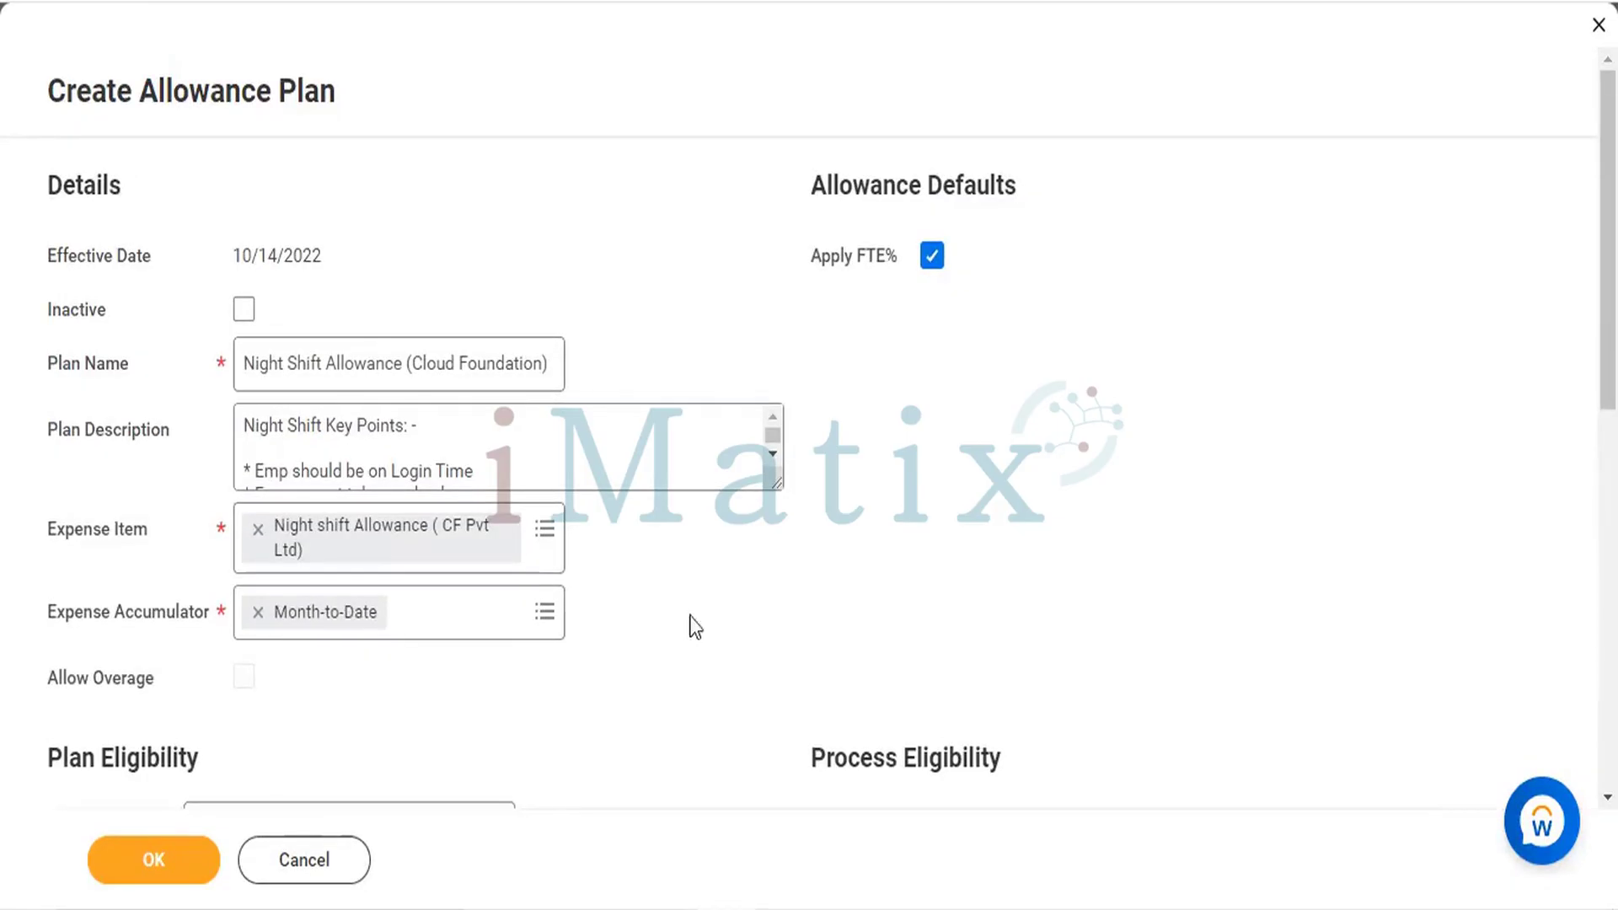
pyautogui.scroll(-10, 750, 640)
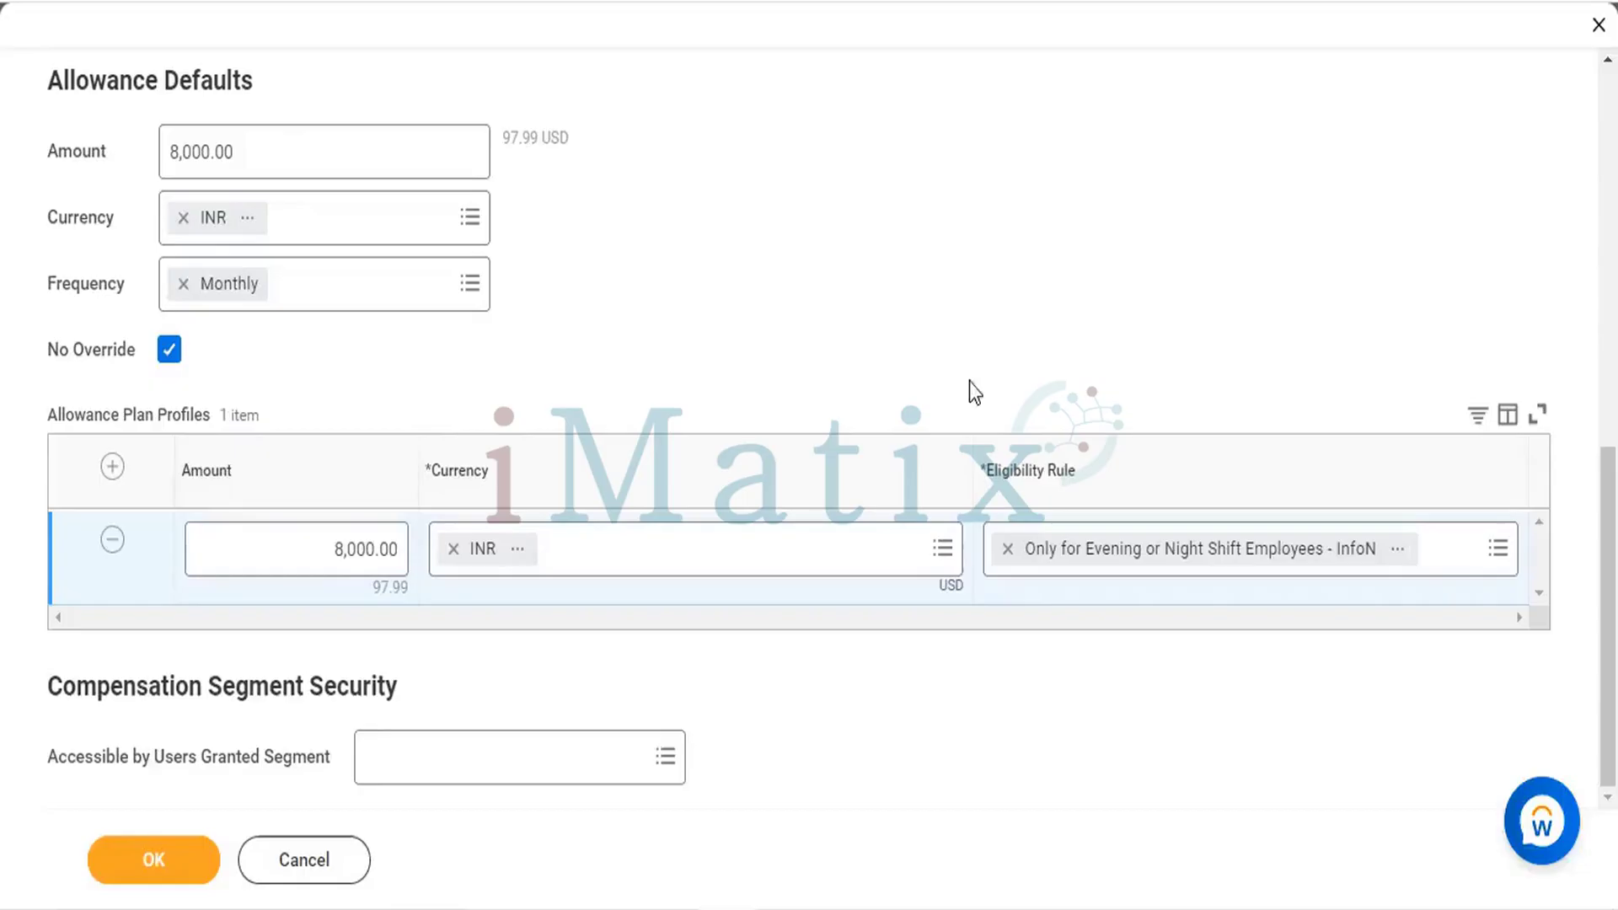
pyautogui.click(602, 755)
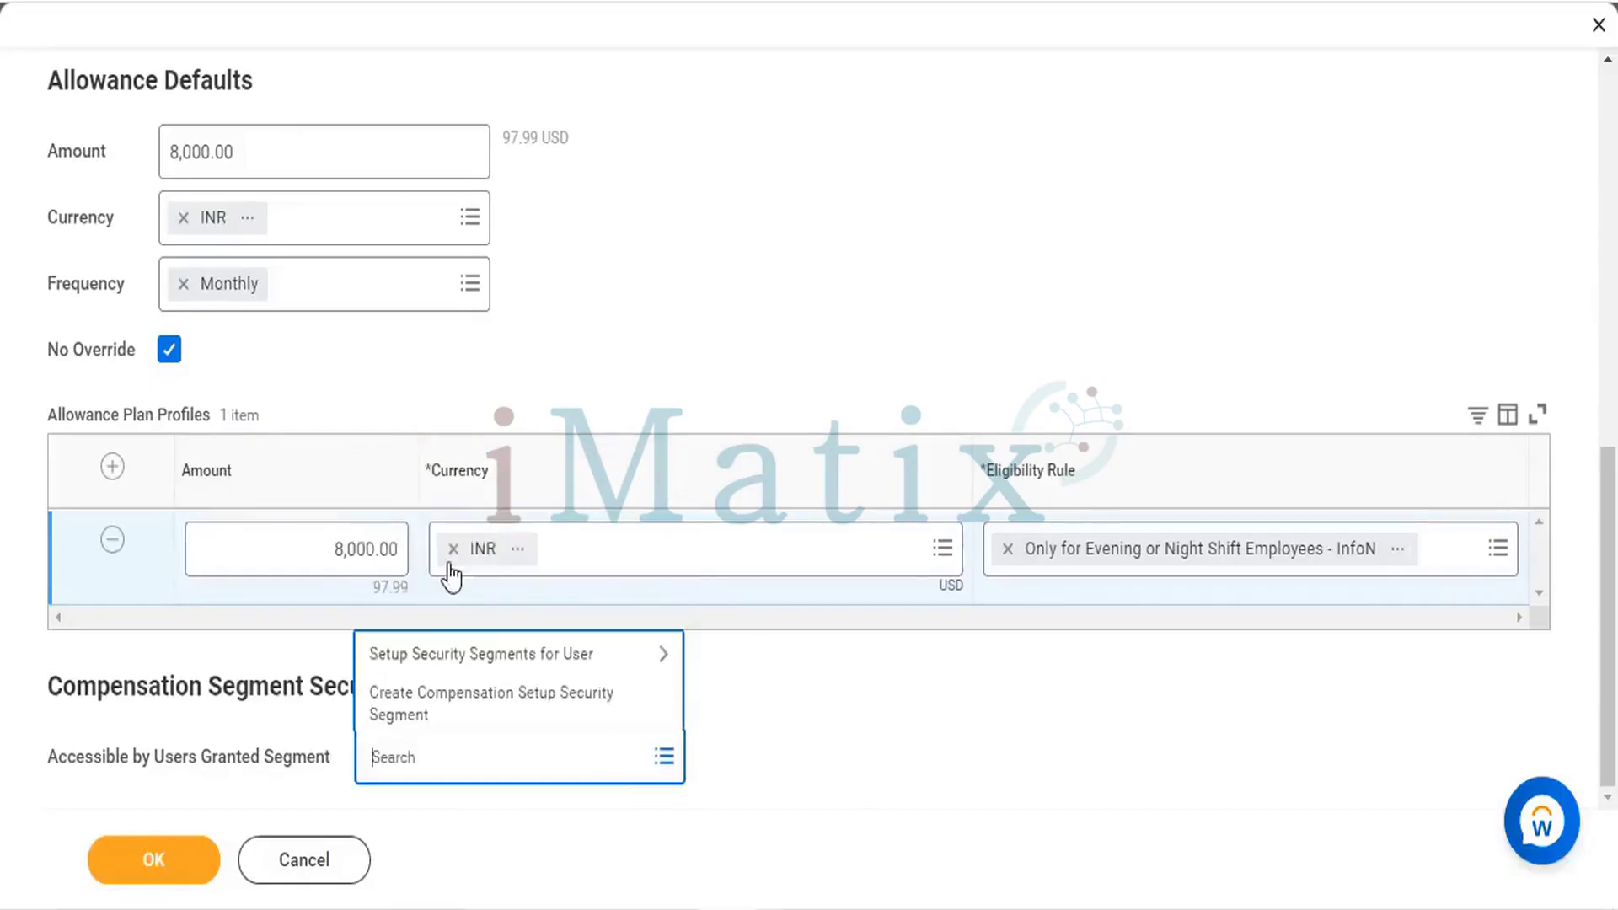
pyautogui.click(434, 656)
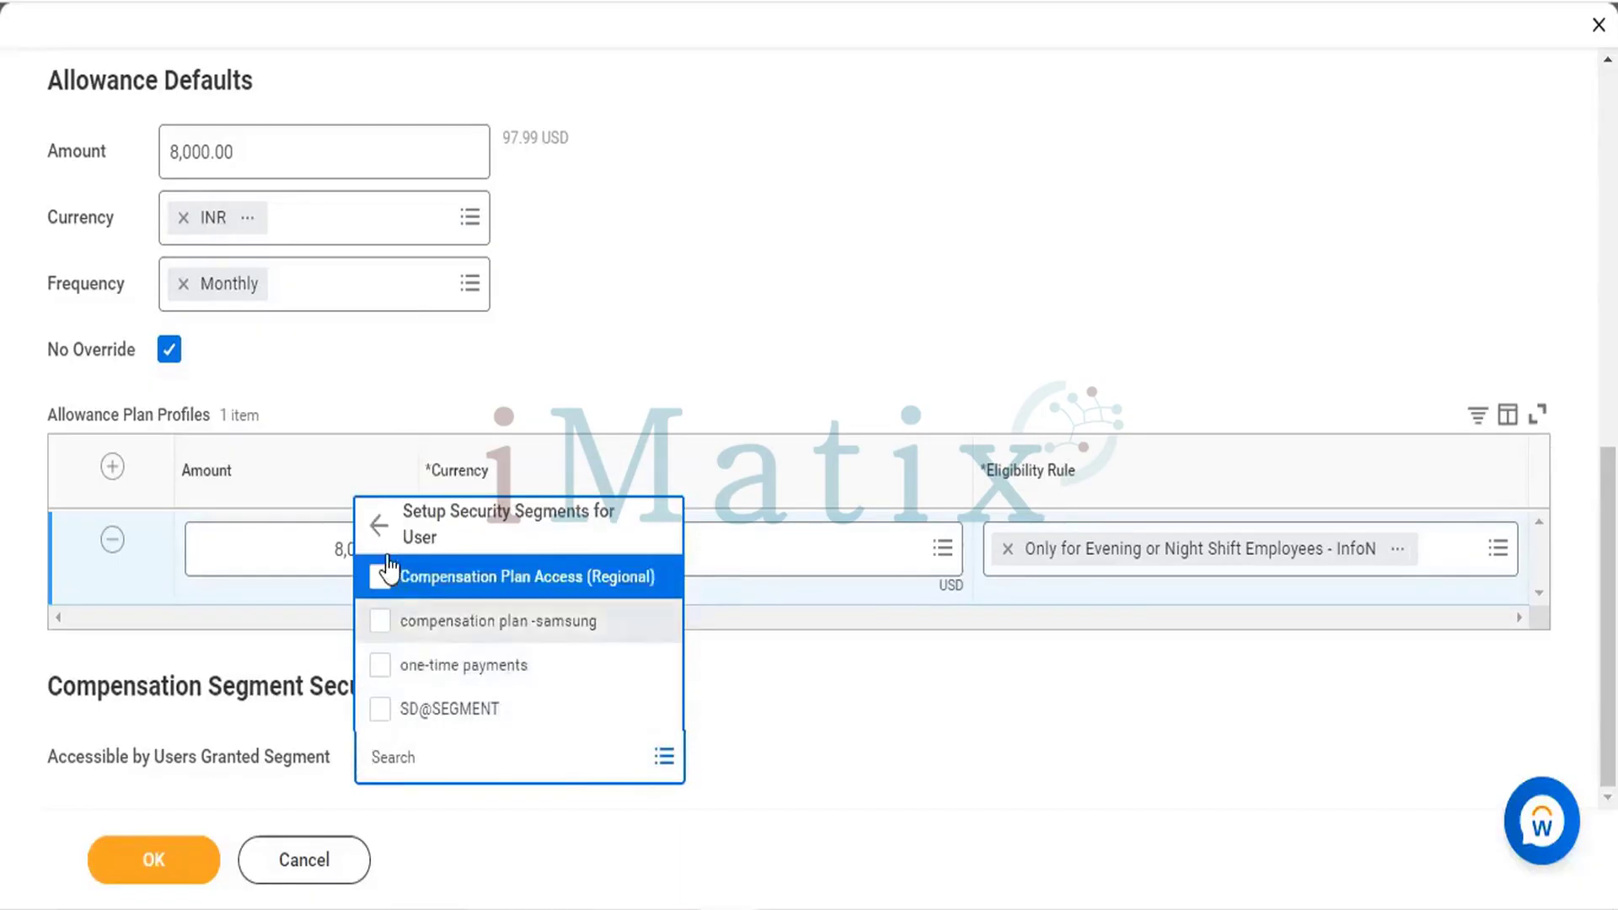
pyautogui.click(378, 580)
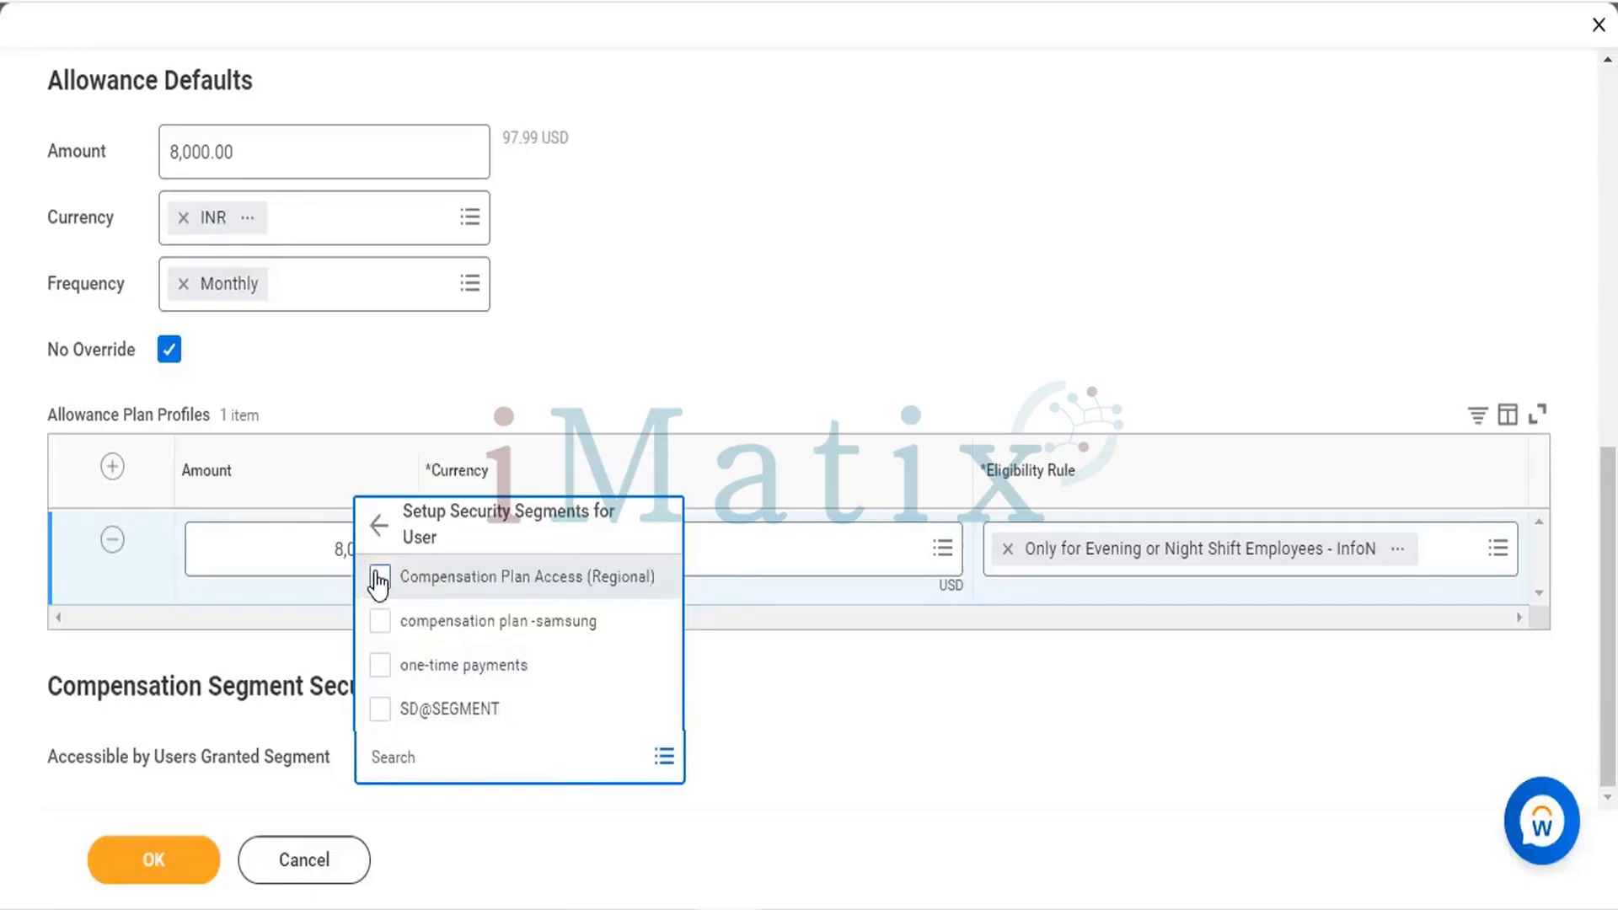
pyautogui.click(675, 405)
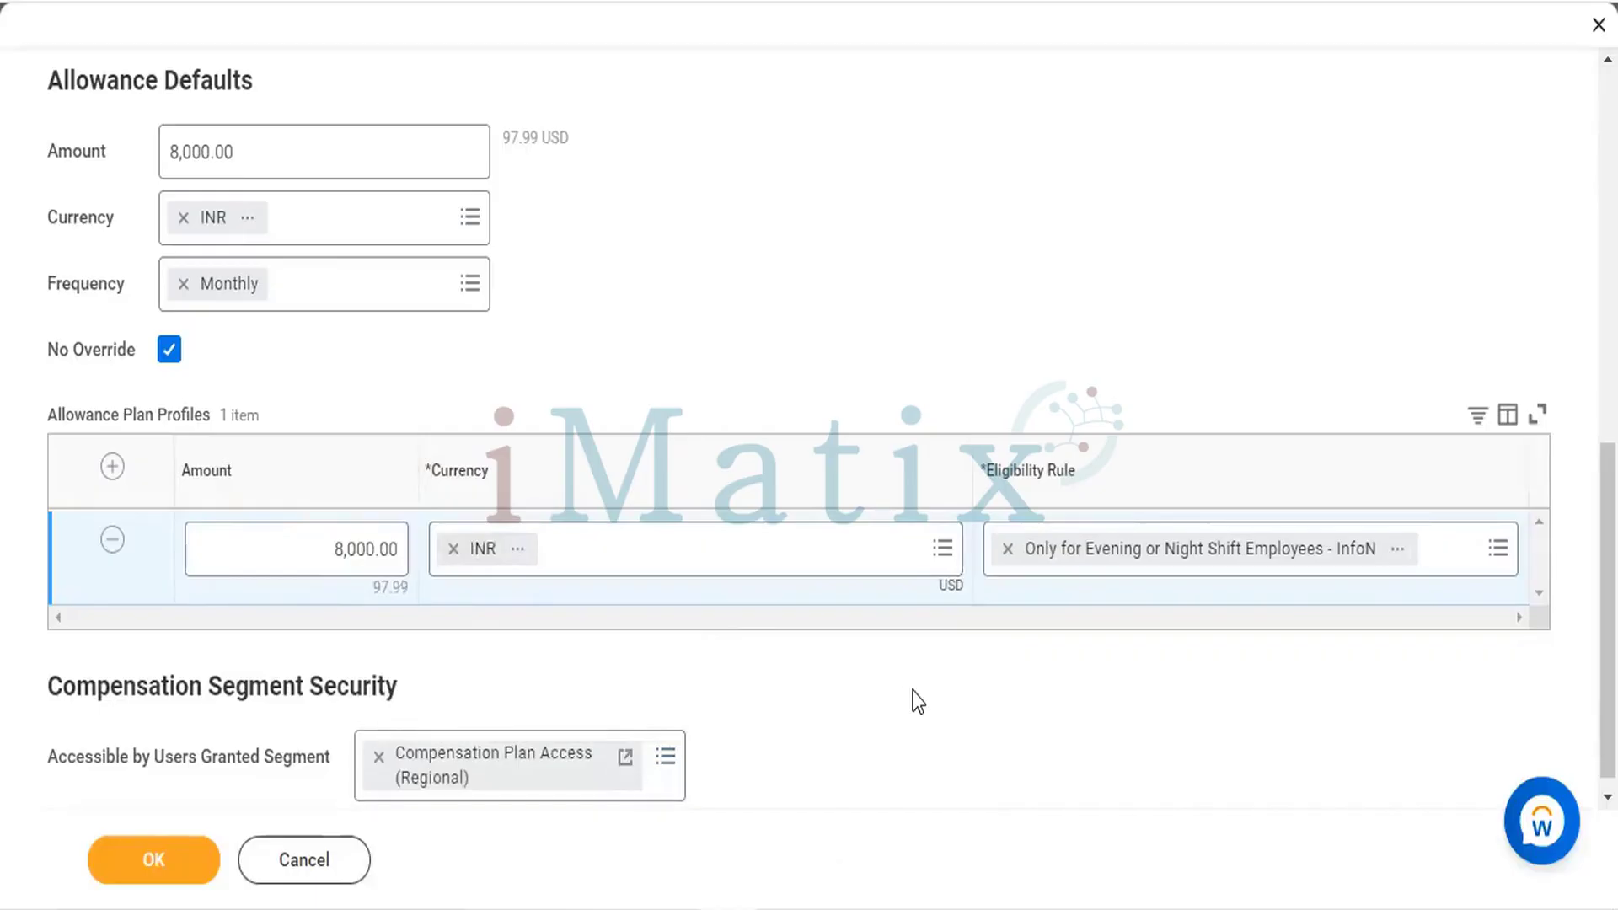
# Recheck the plan's expense item and try to submit the new allowance plan.
pyautogui.scroll(-1, 156, 837)
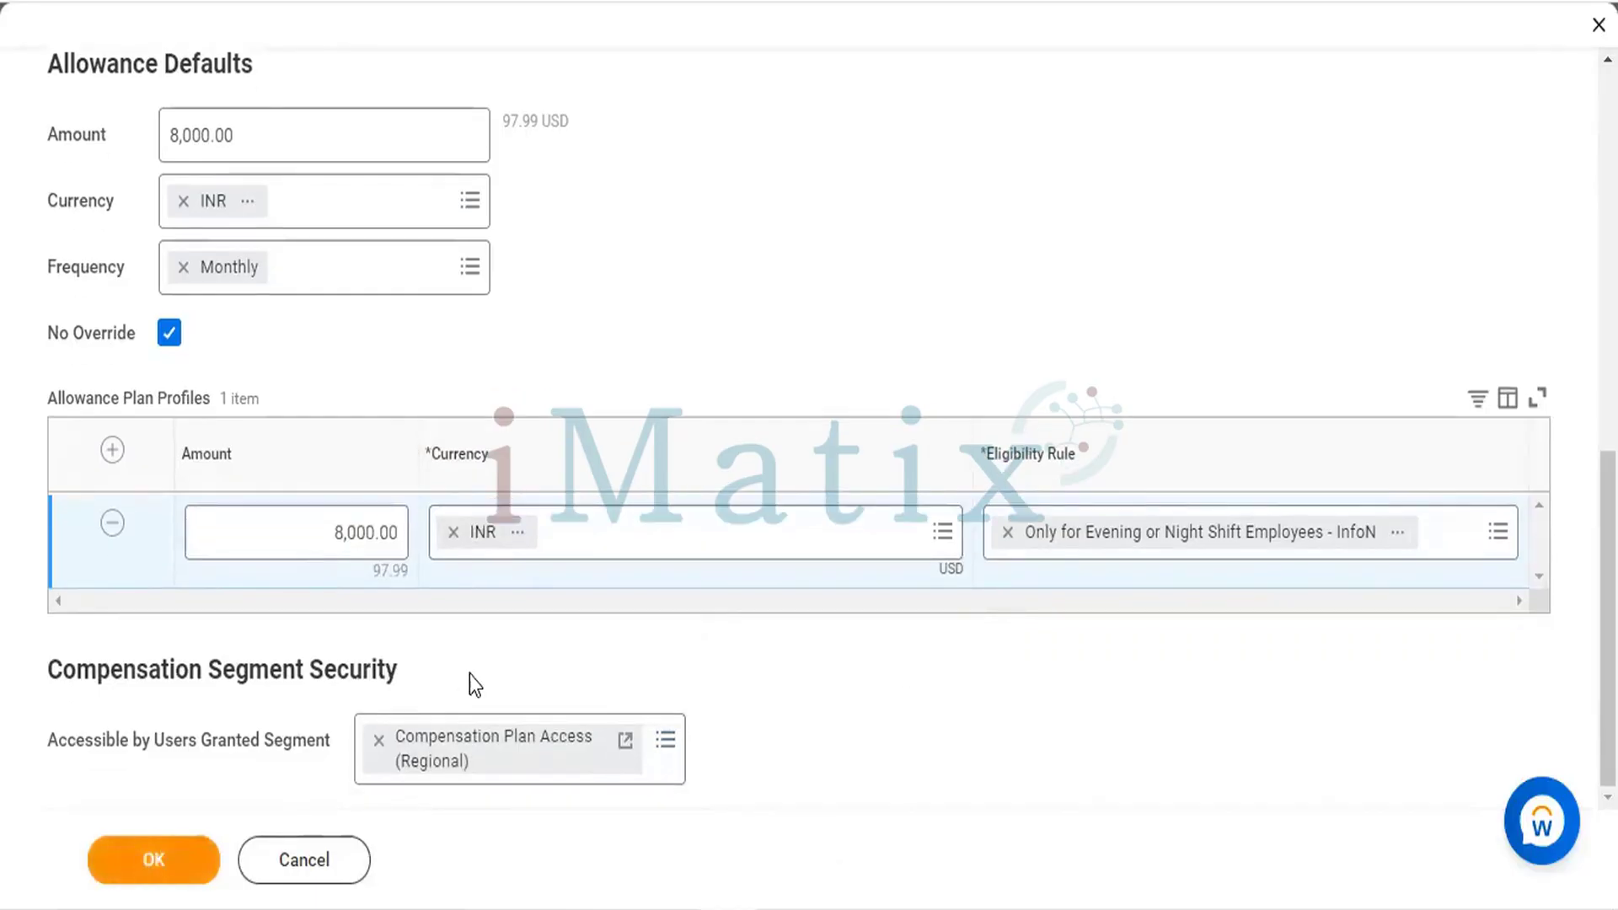
pyautogui.scroll(7, 755, 281)
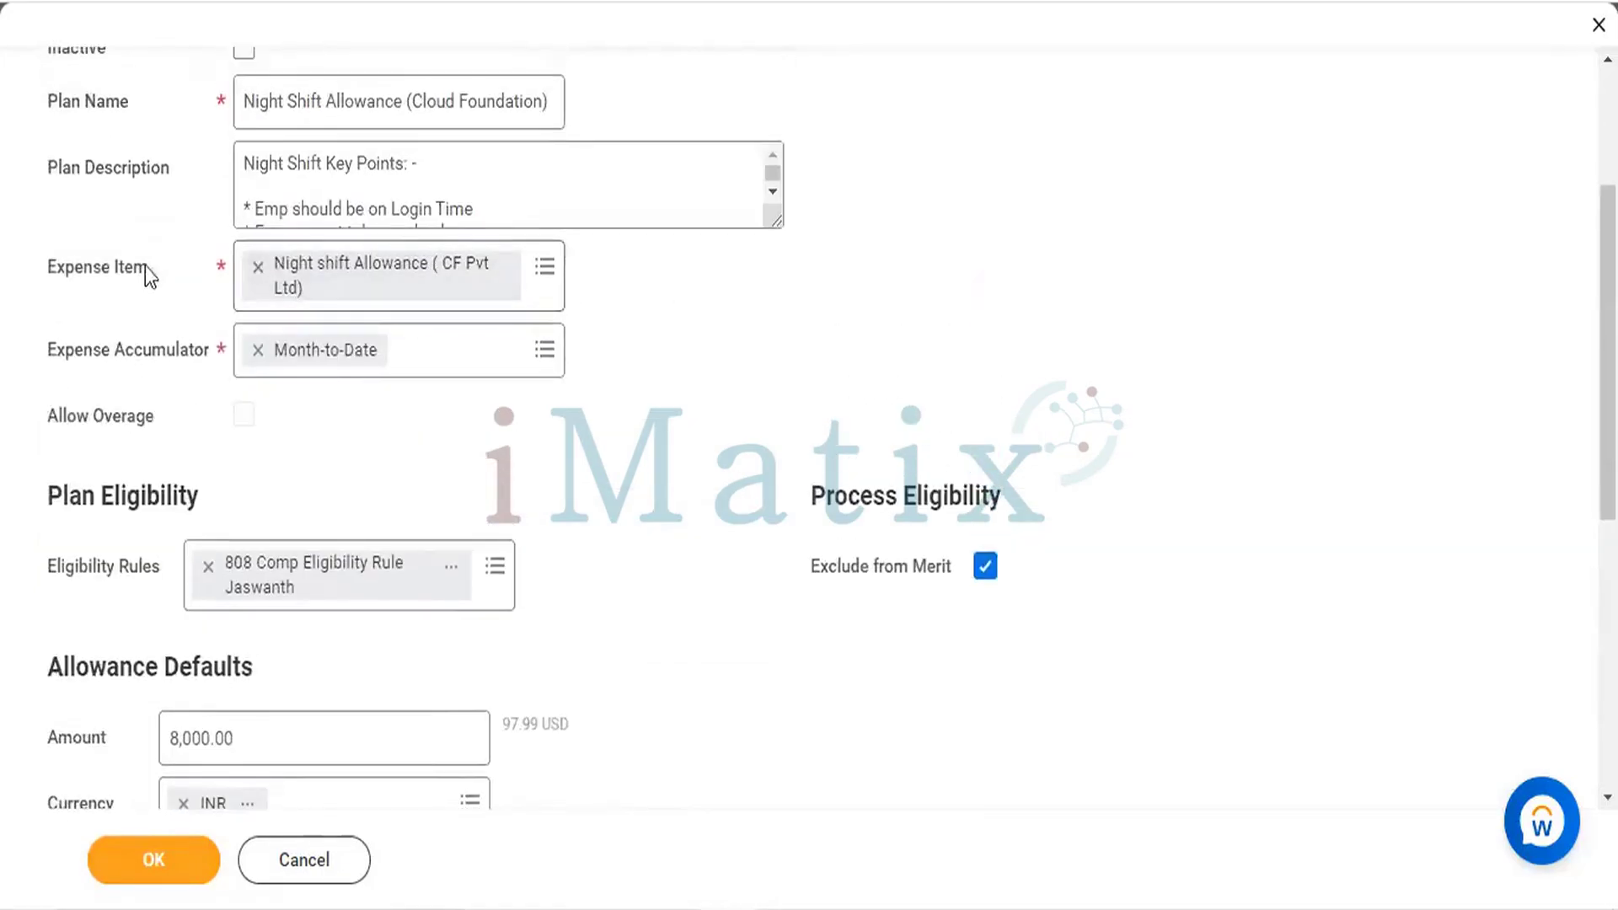
pyautogui.tripleClick(128, 265)
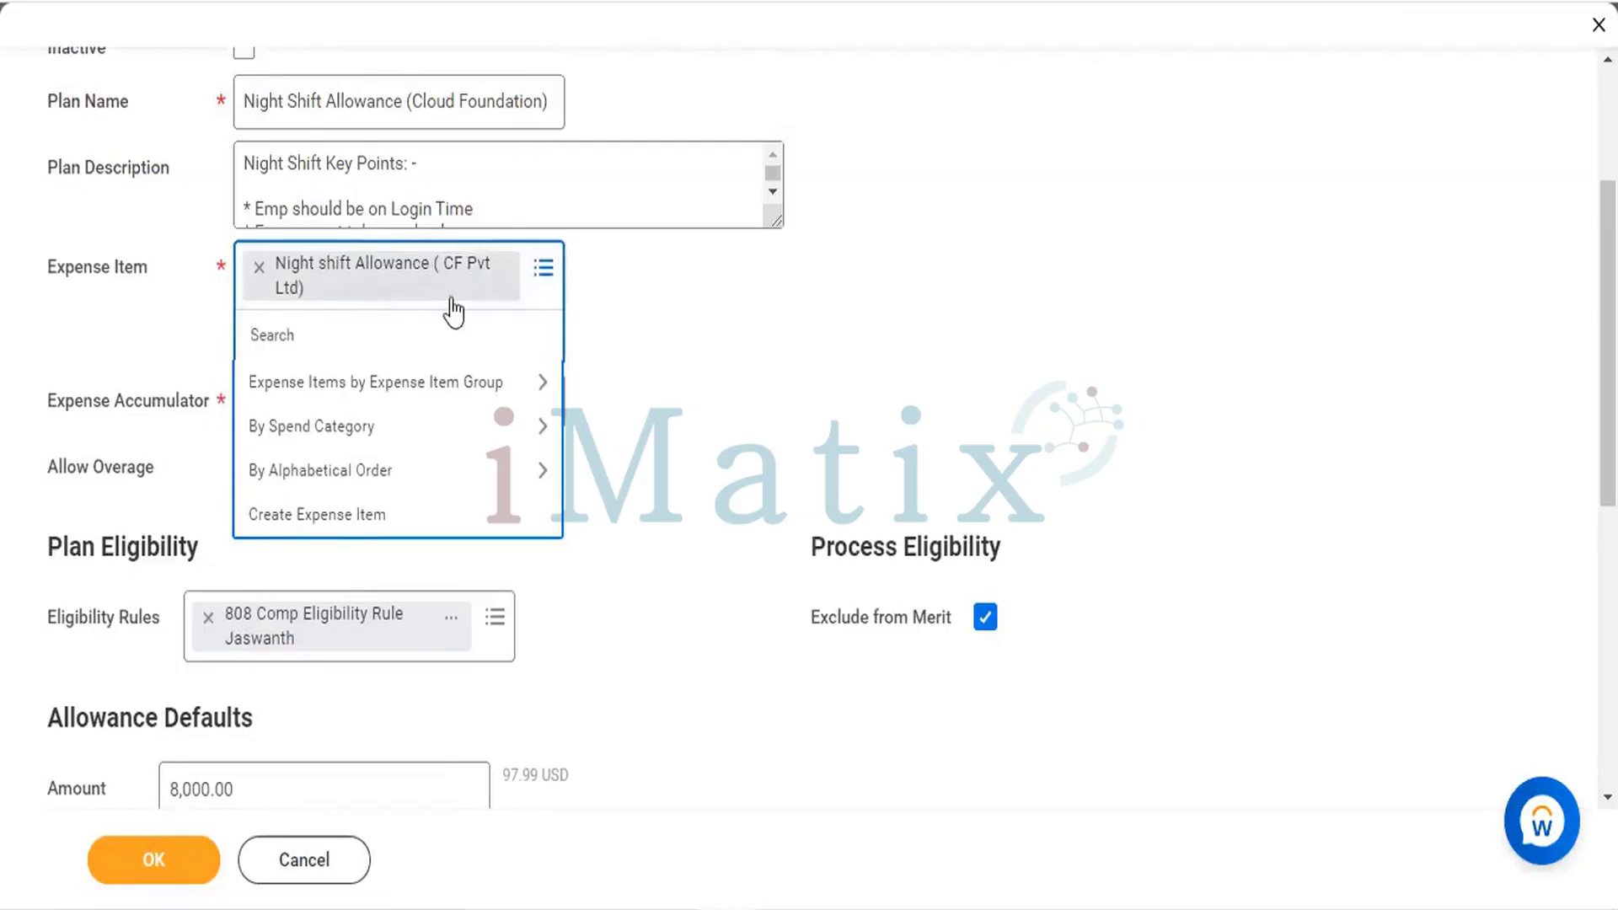
pyautogui.click(856, 351)
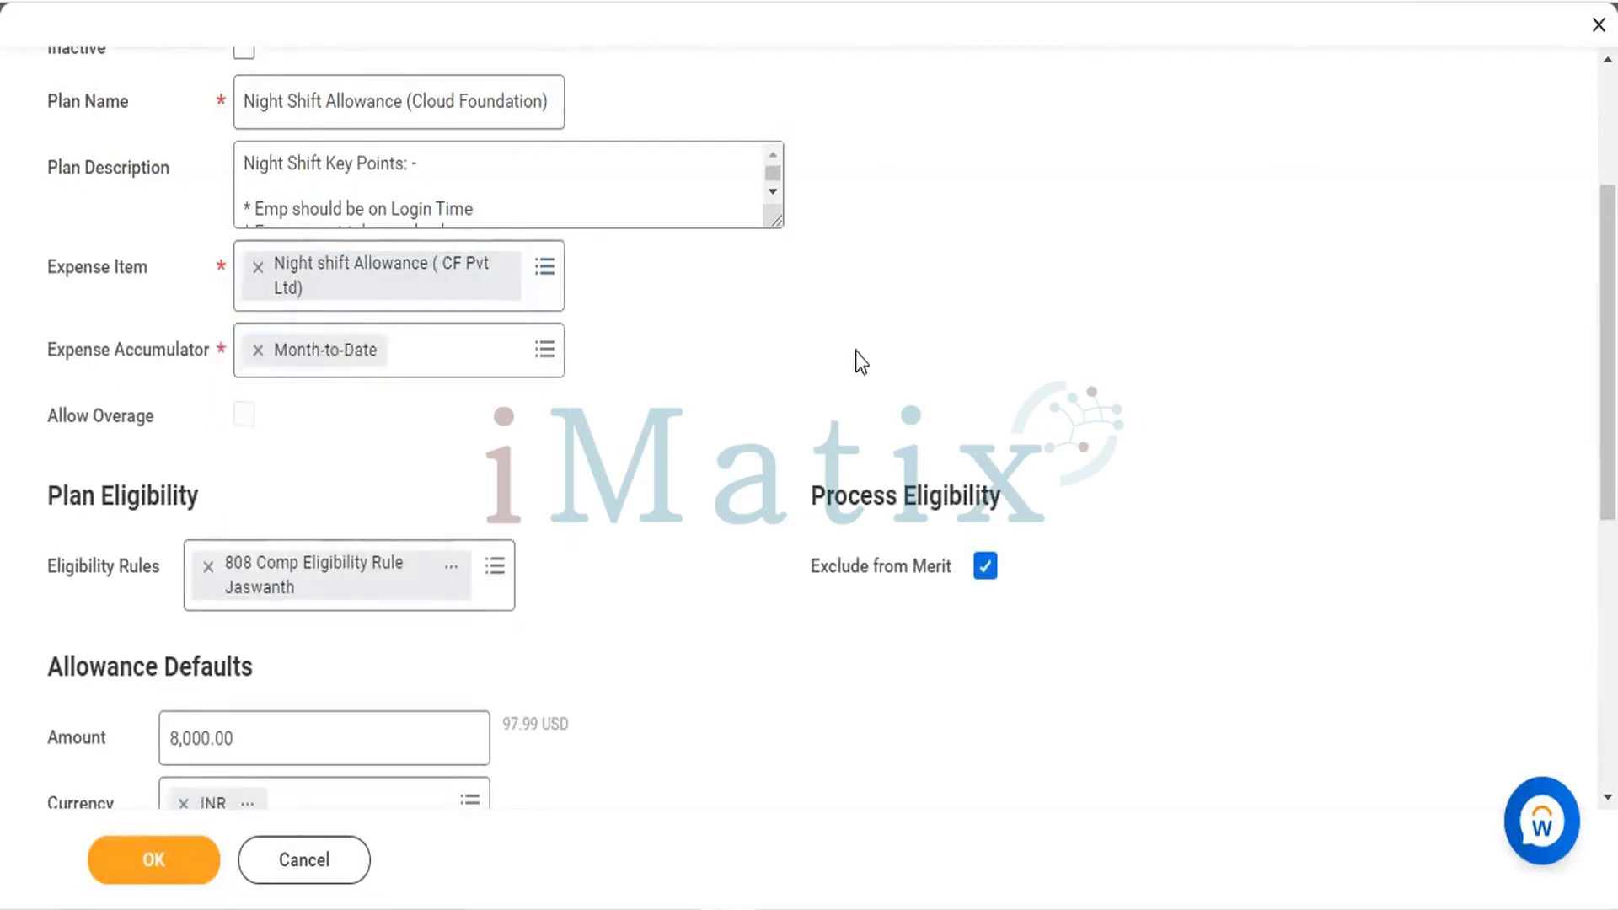
pyautogui.scroll(-7, 647, 718)
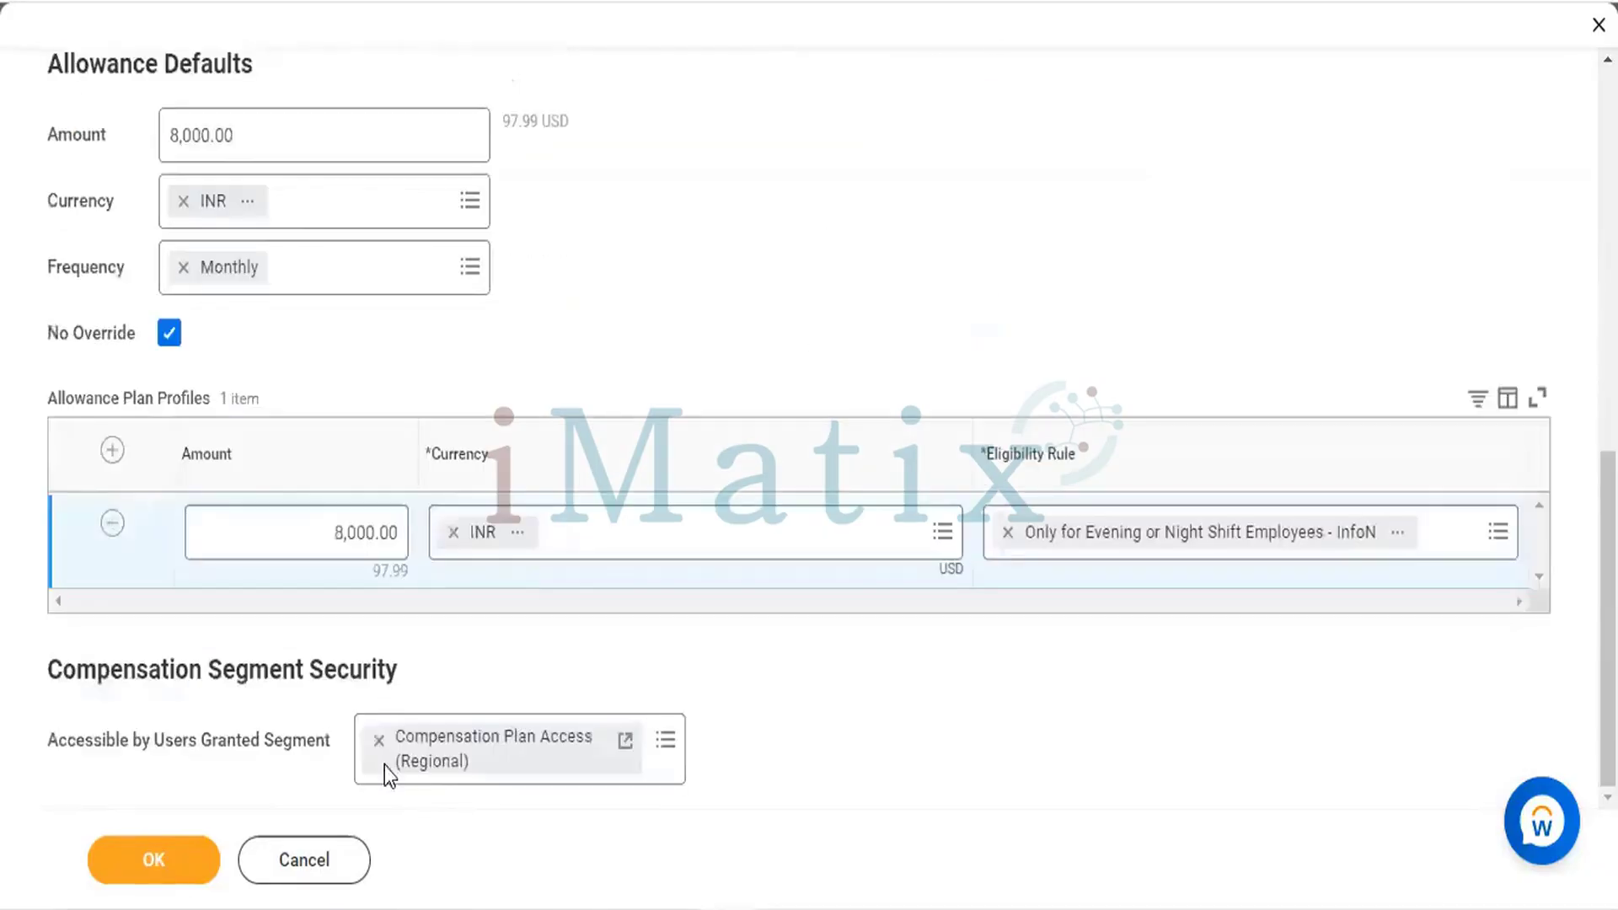
pyautogui.click(181, 869)
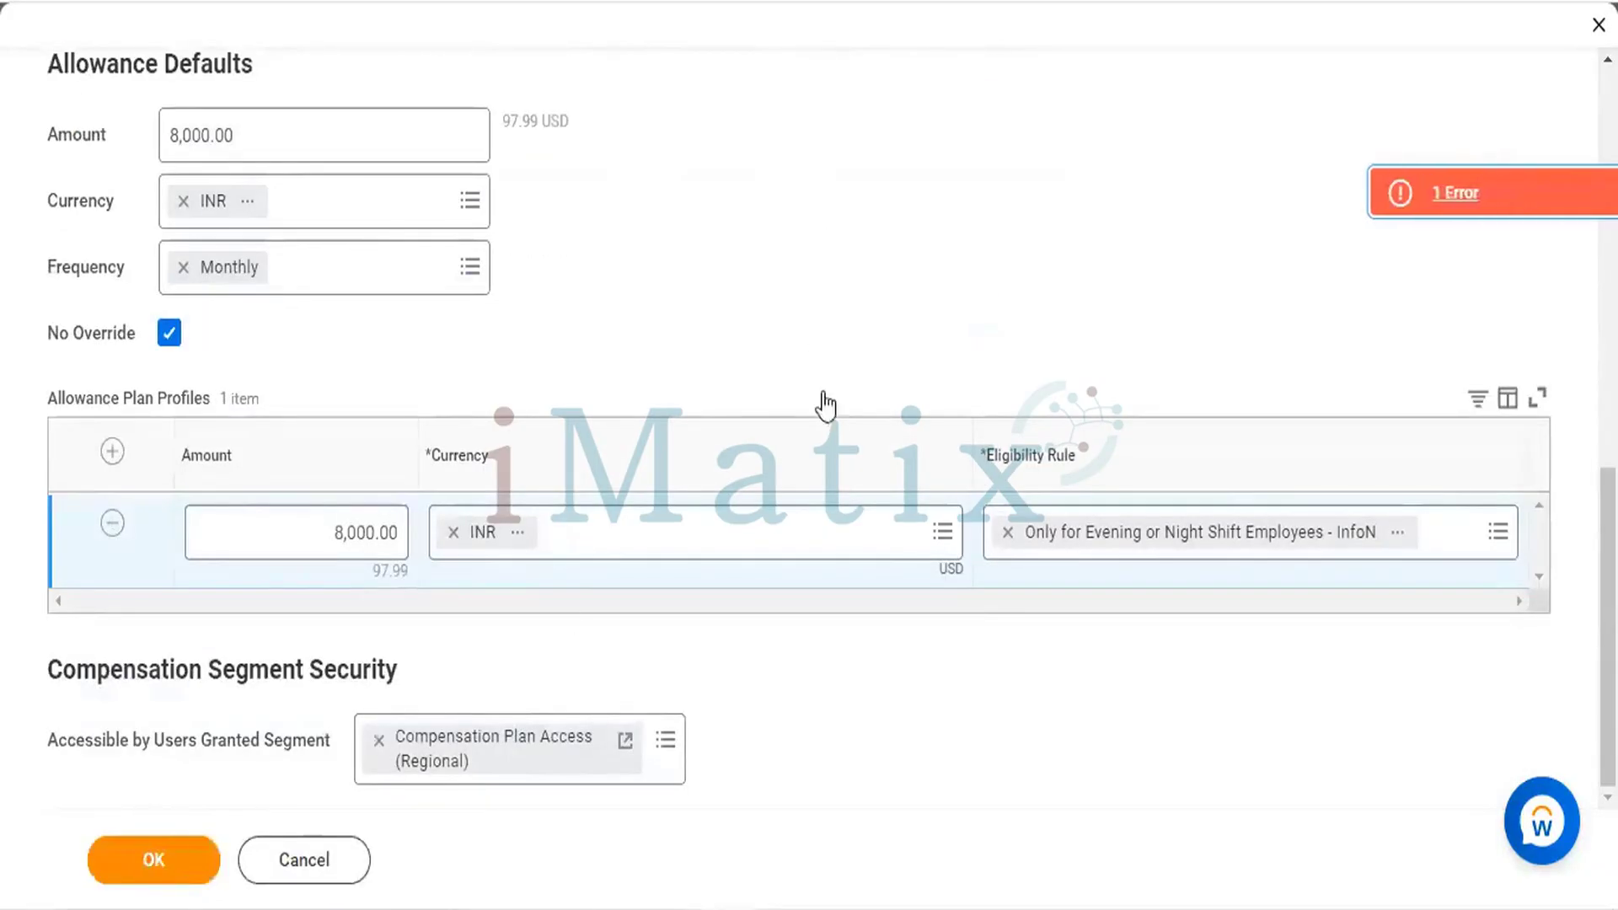
# Examine the error details for the submitted allowance plan and close them.
pyautogui.scroll(8, 852, 344)
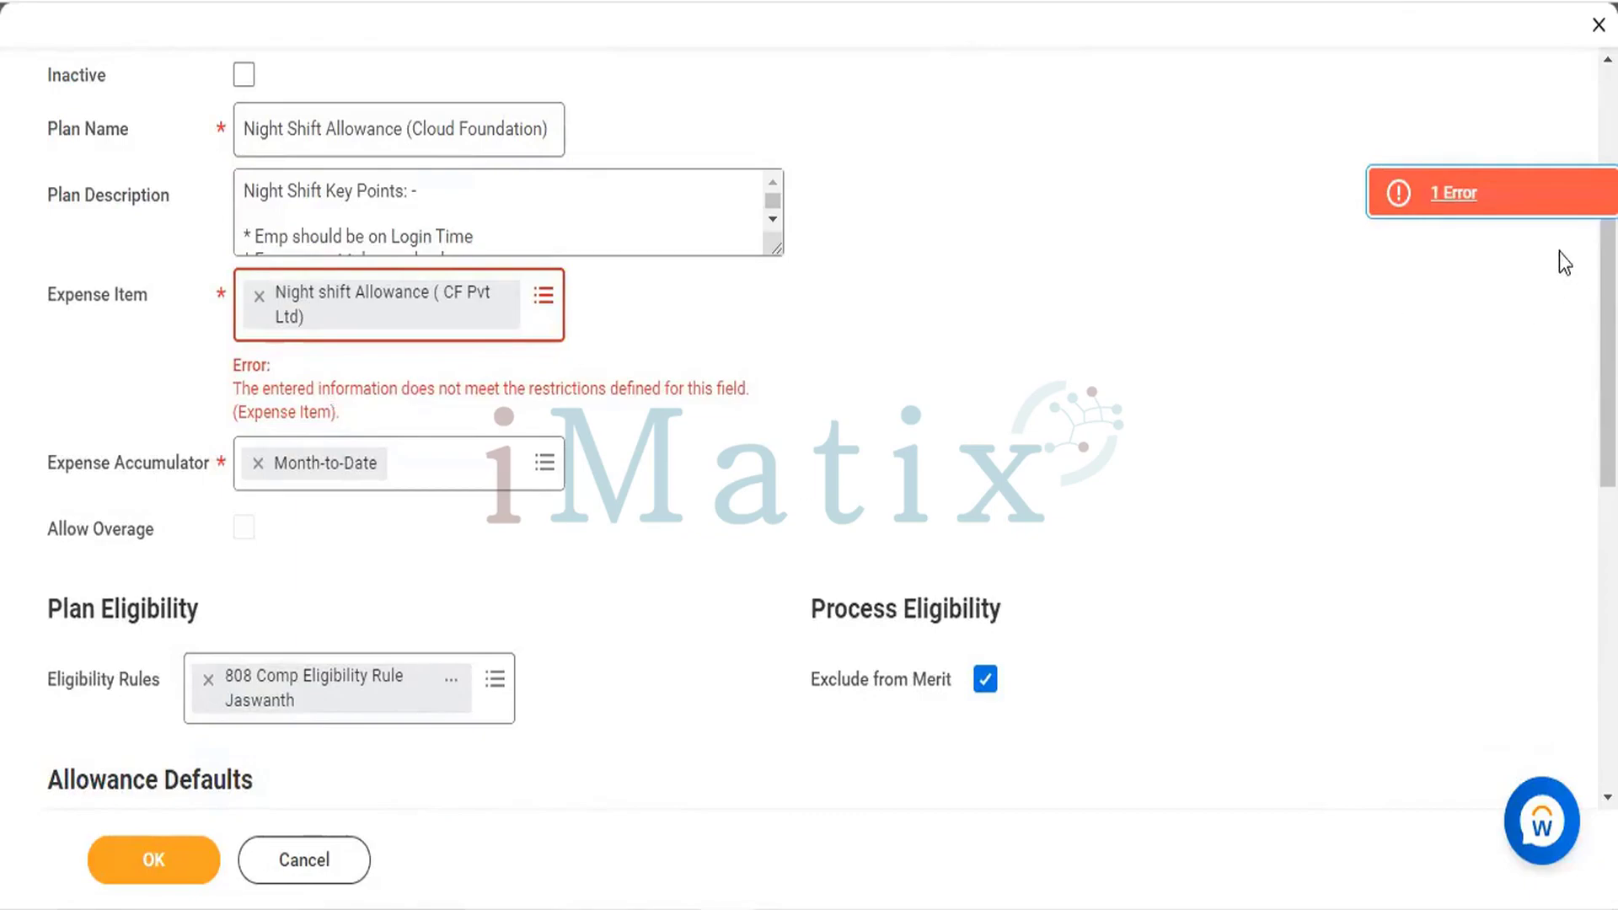
pyautogui.click(1450, 194)
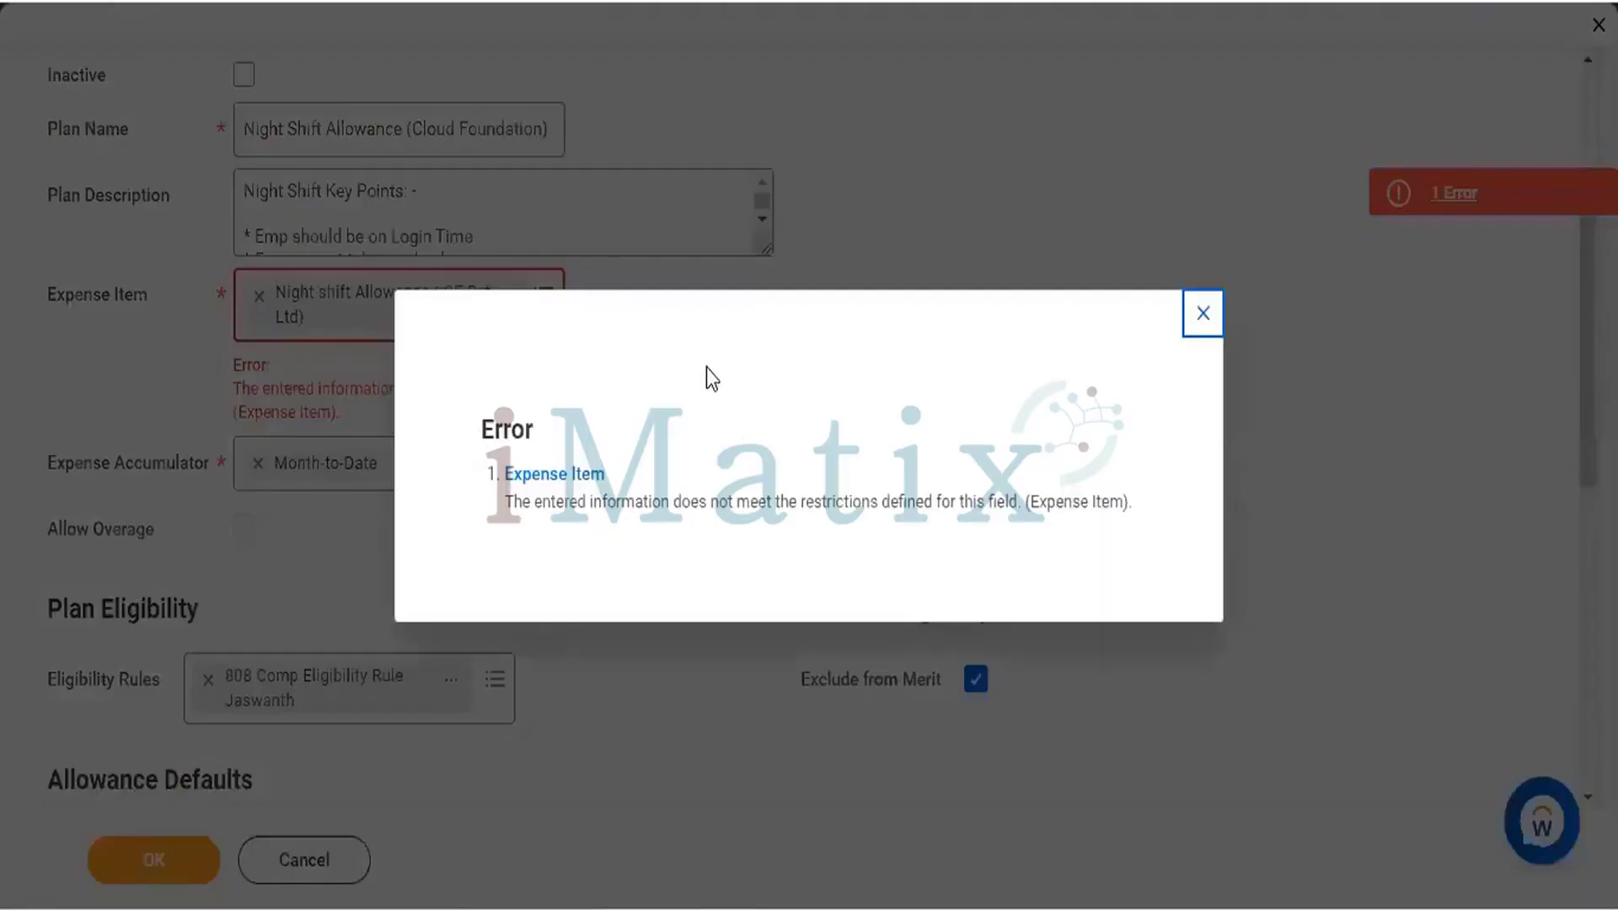
pyautogui.click(1202, 315)
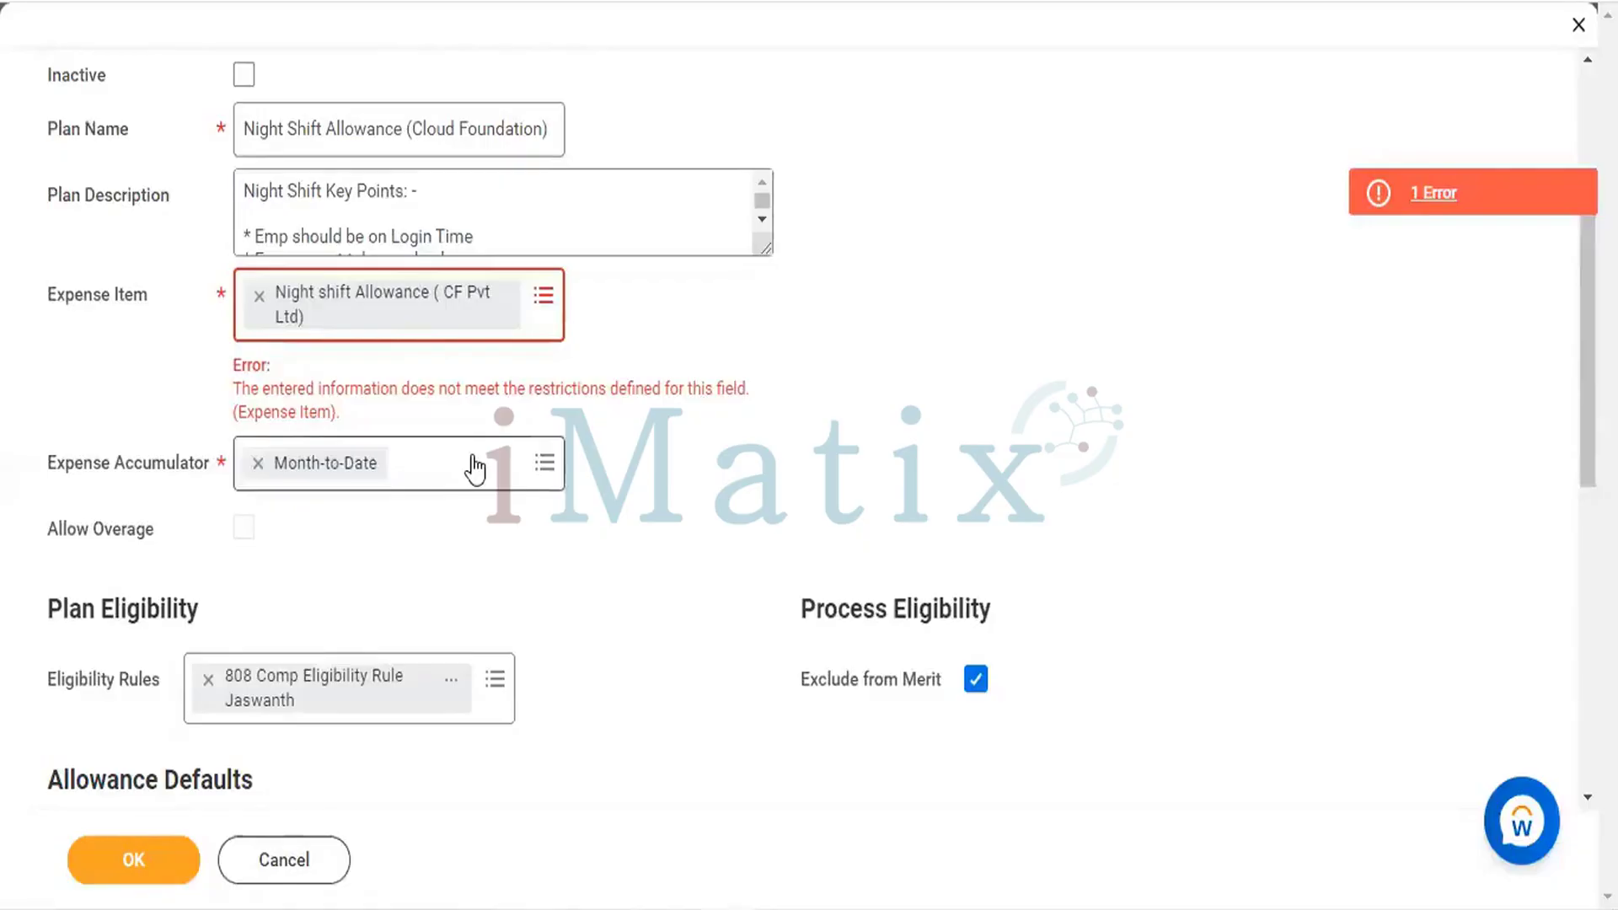
# Look over the allowance plan form, cancel the plan creation and discard the changes.
pyautogui.scroll(-8, 932, 362)
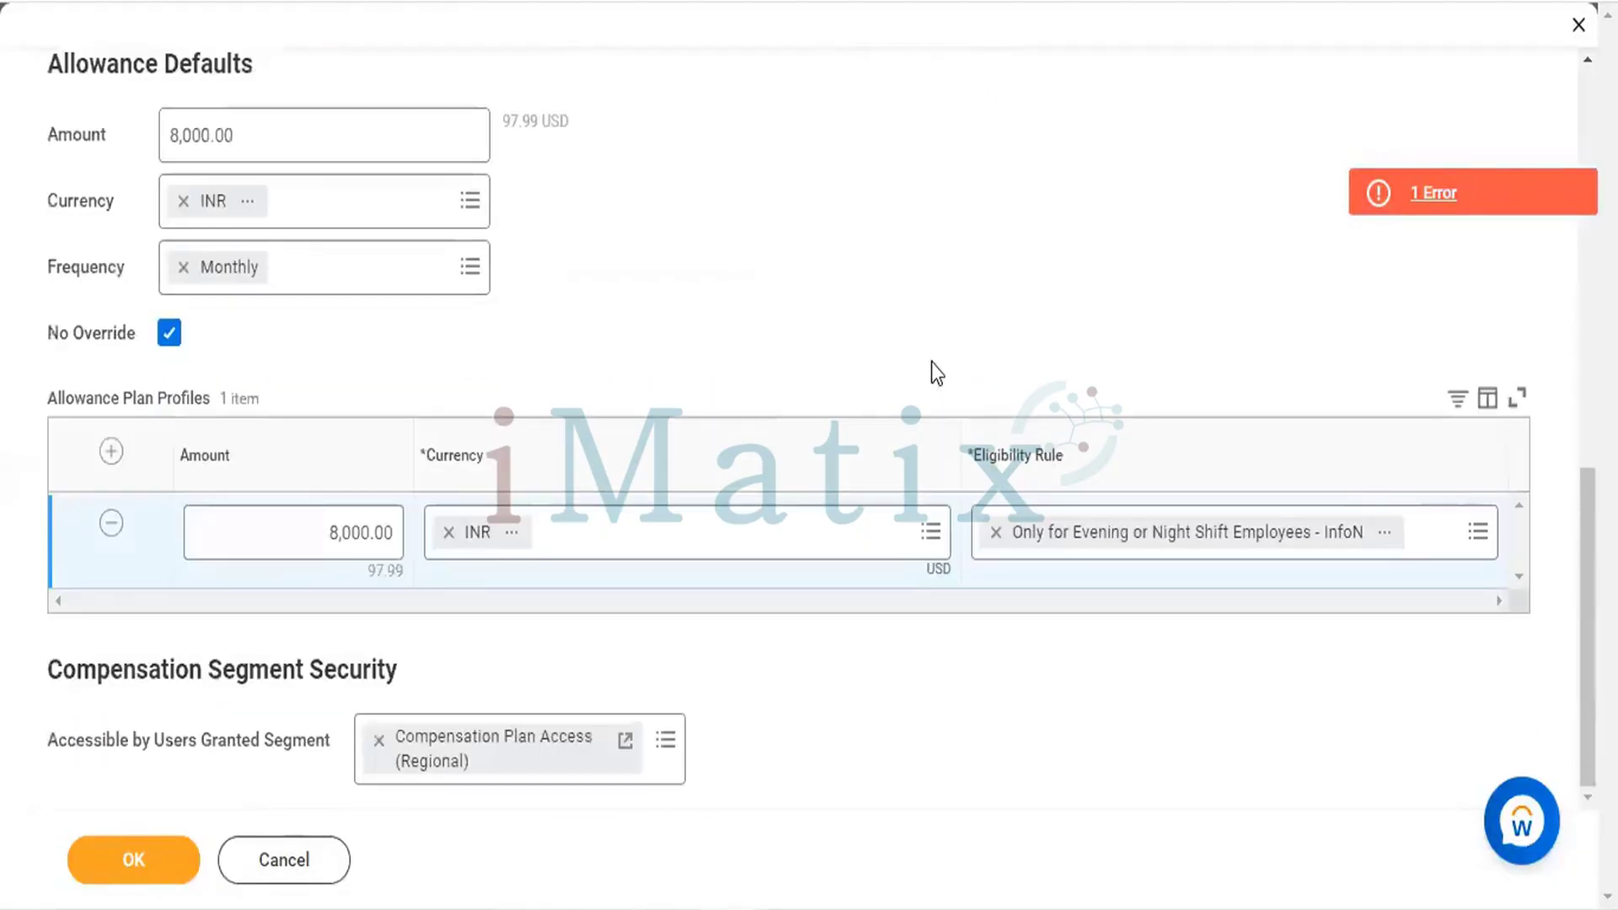
pyautogui.scroll(10, 932, 362)
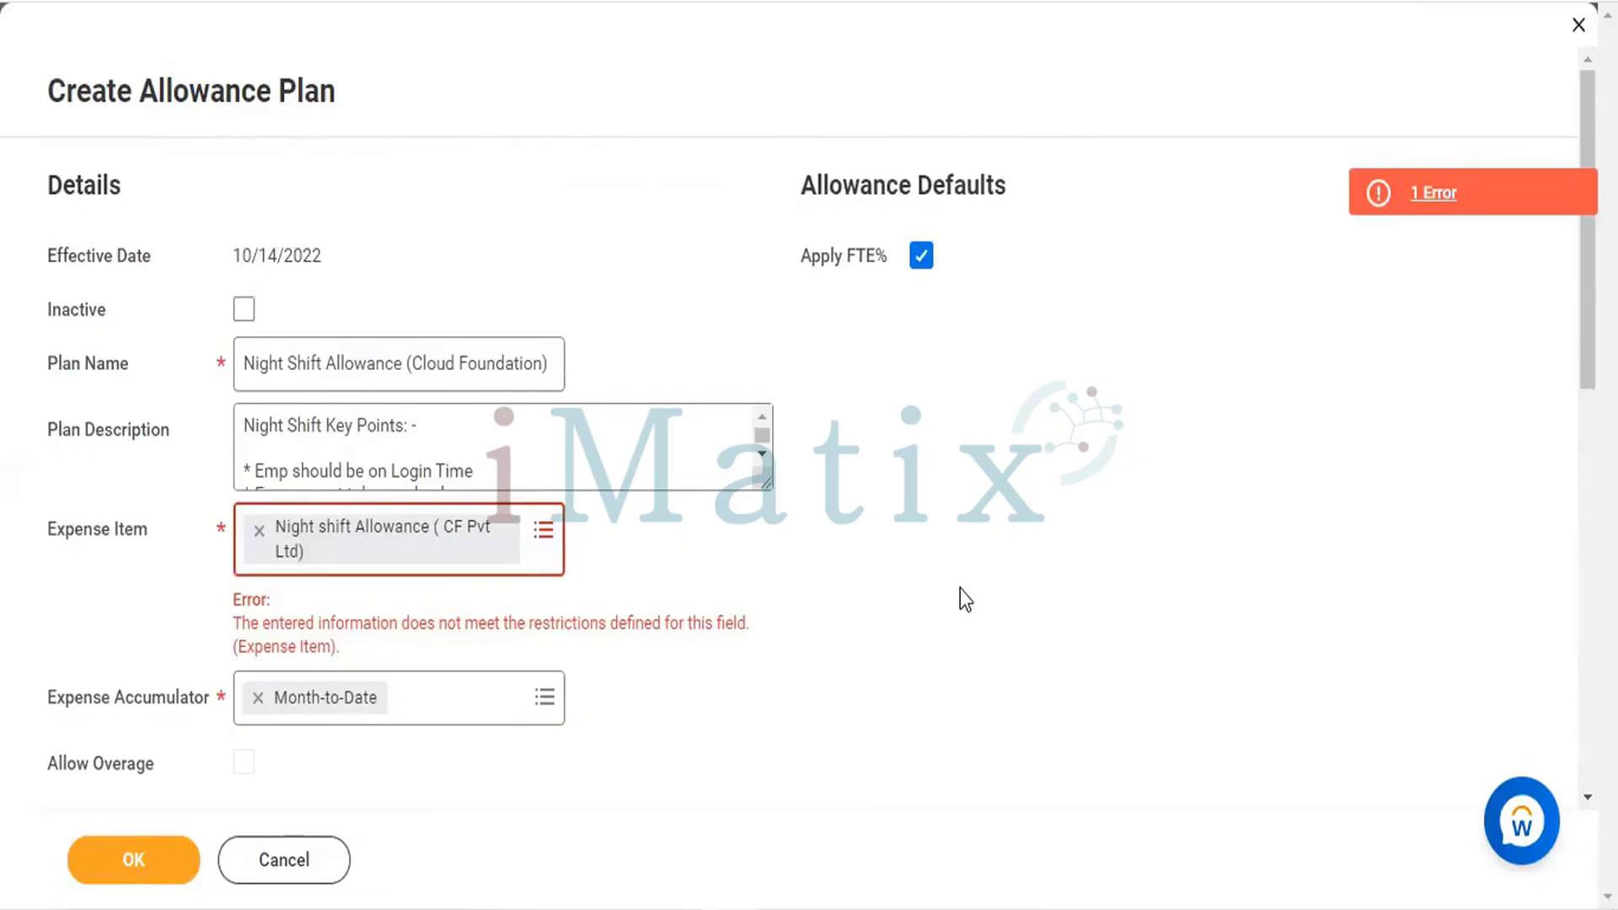
pyautogui.scroll(-10, 959, 588)
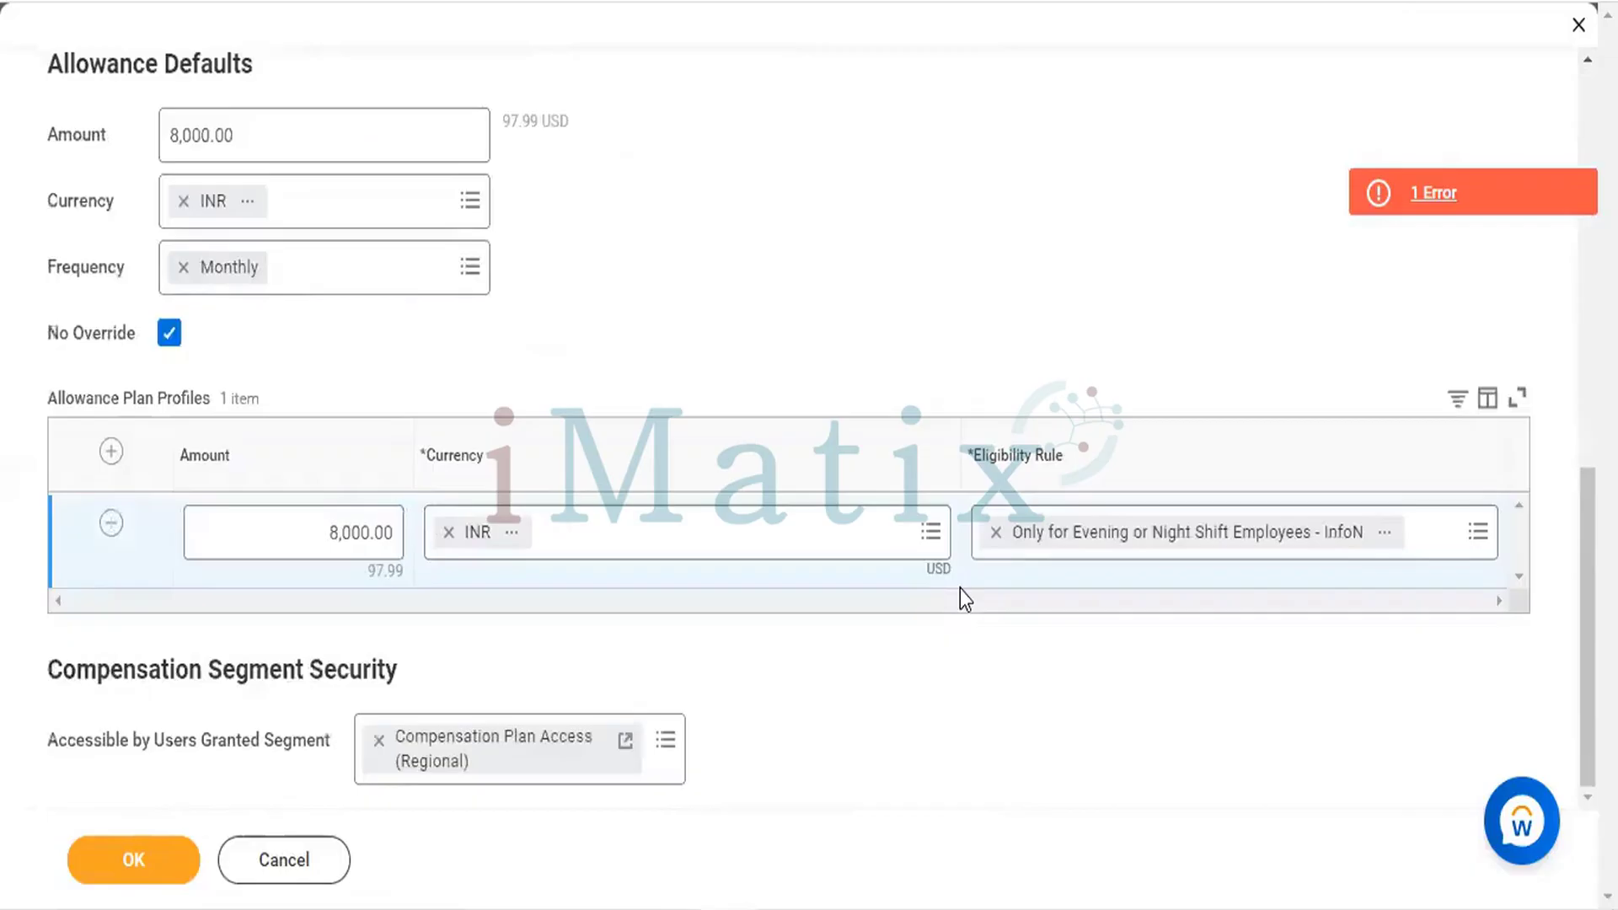
pyautogui.scroll(10, 965, 600)
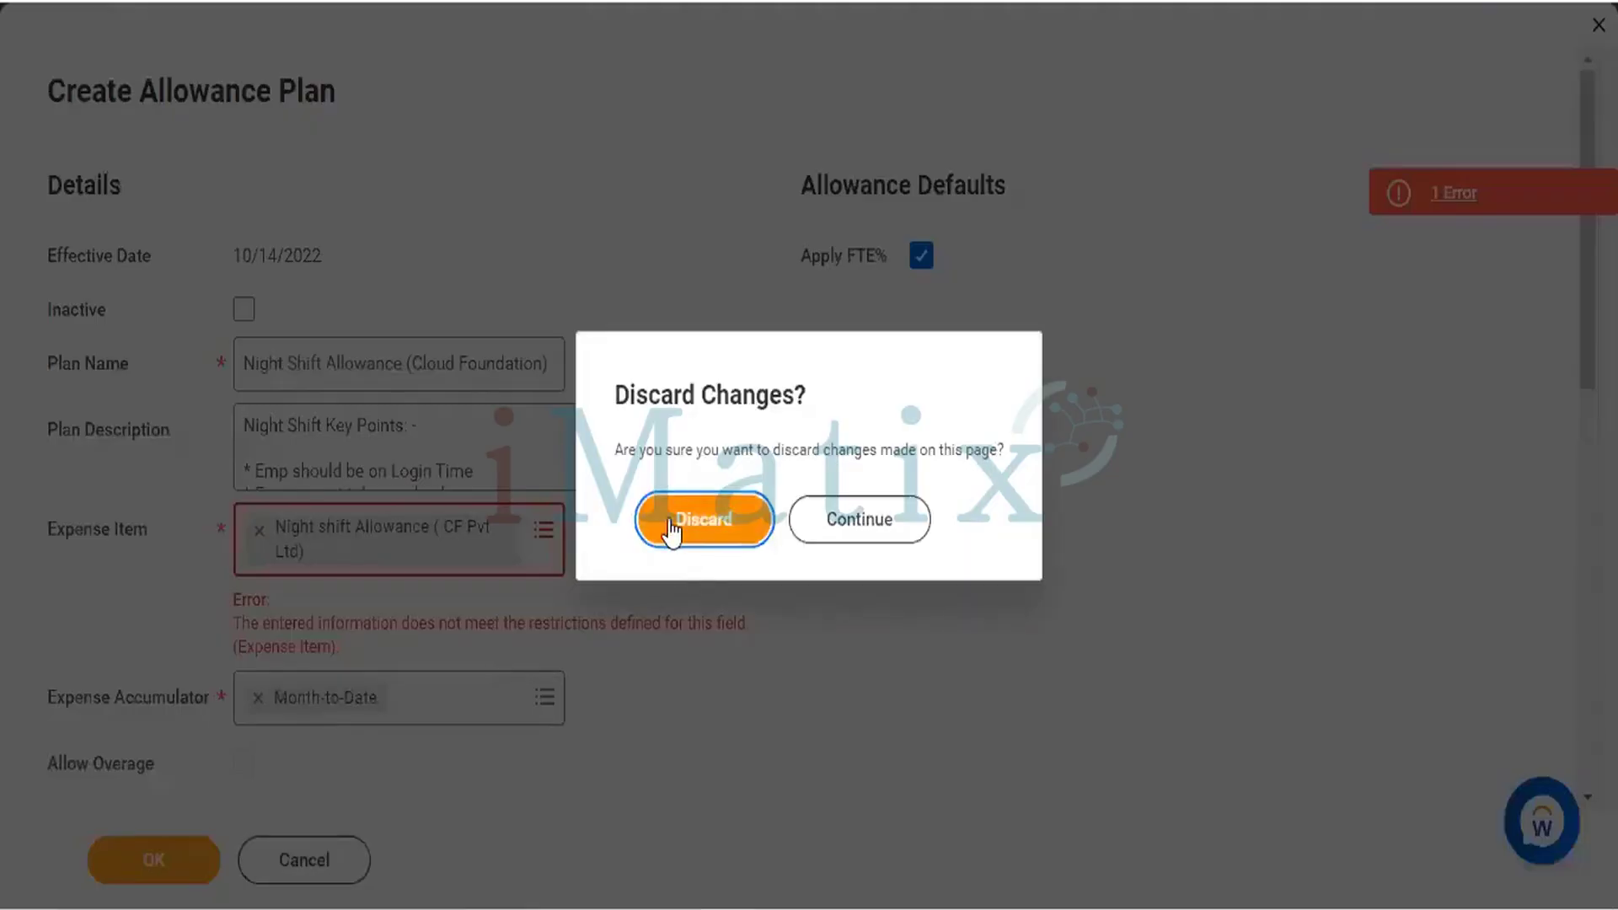
pyautogui.click(669, 519)
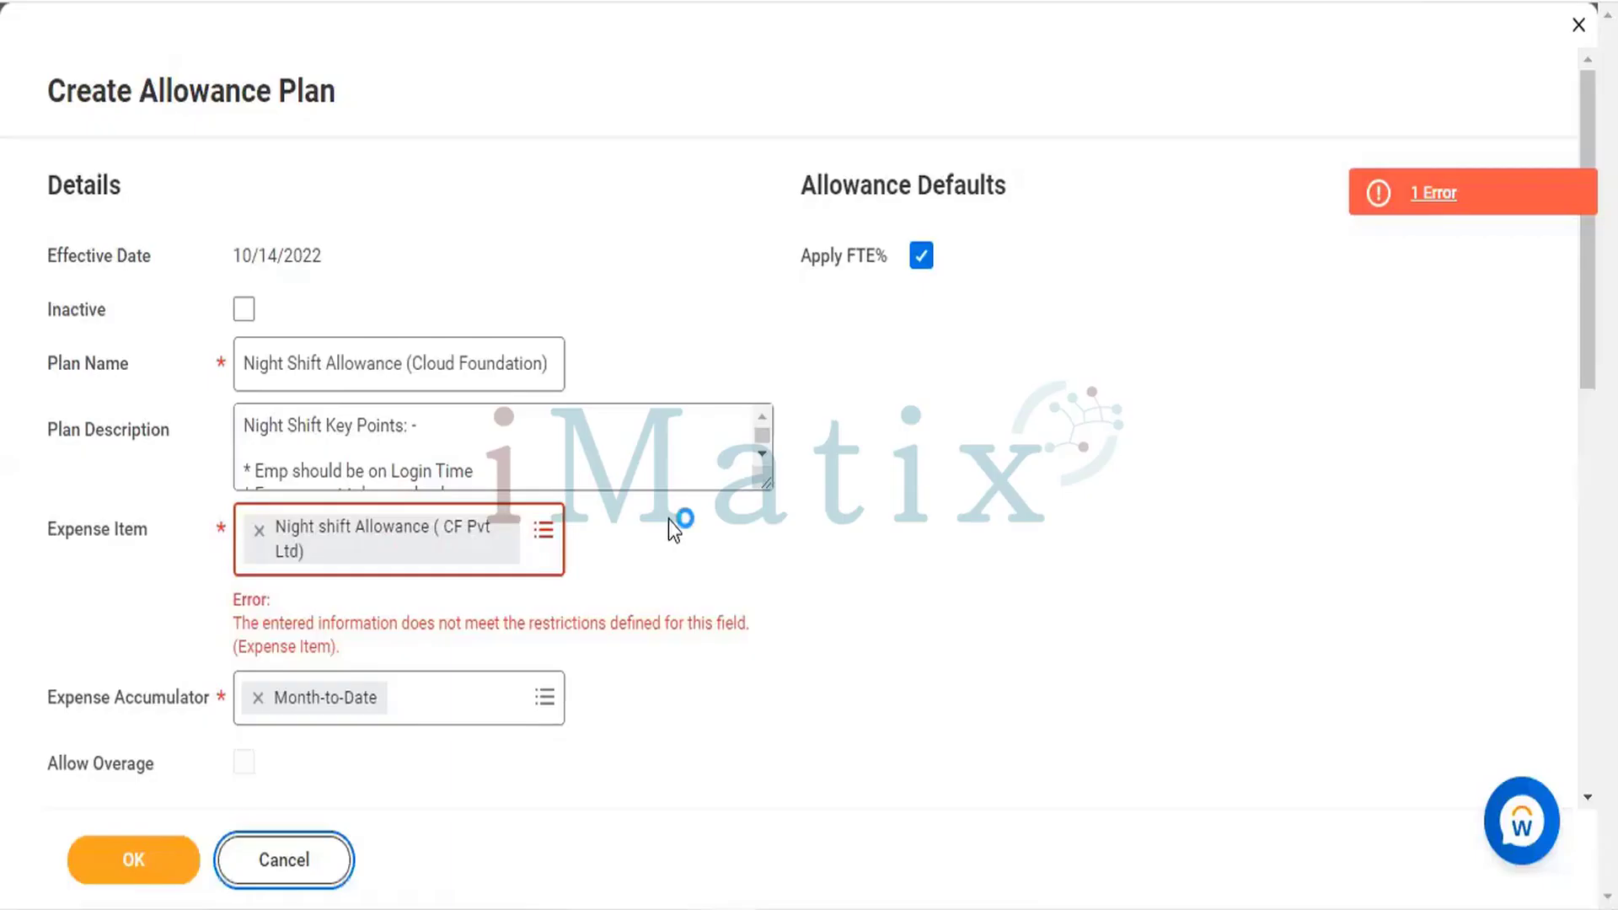